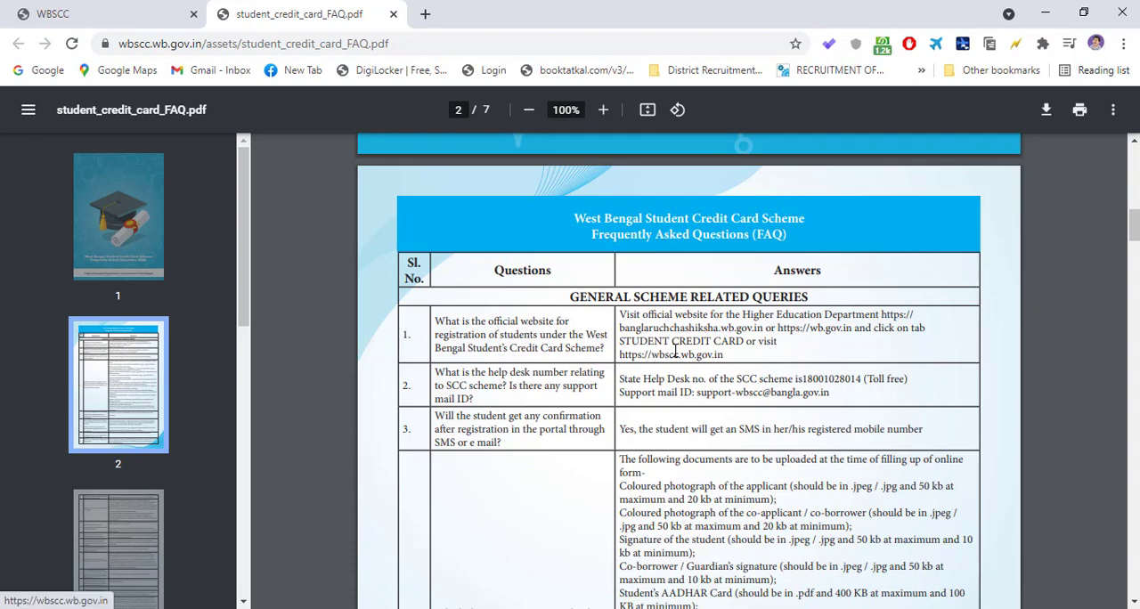
- Check the full web address of the WBSCC home page and return to the student credit card FAQ PDF
click(134, 18)
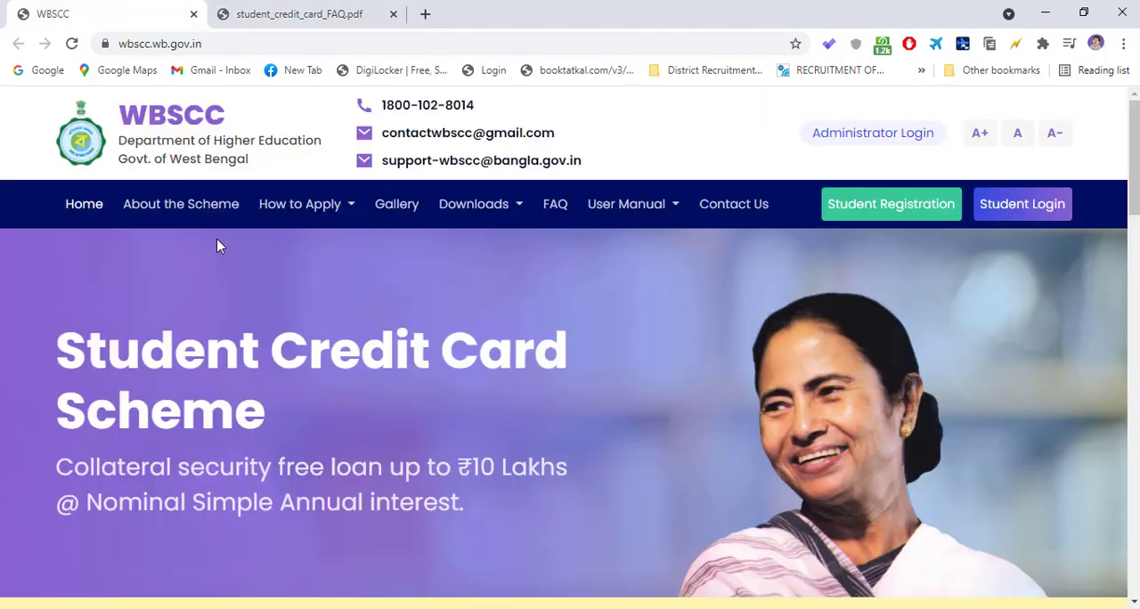
click(212, 44)
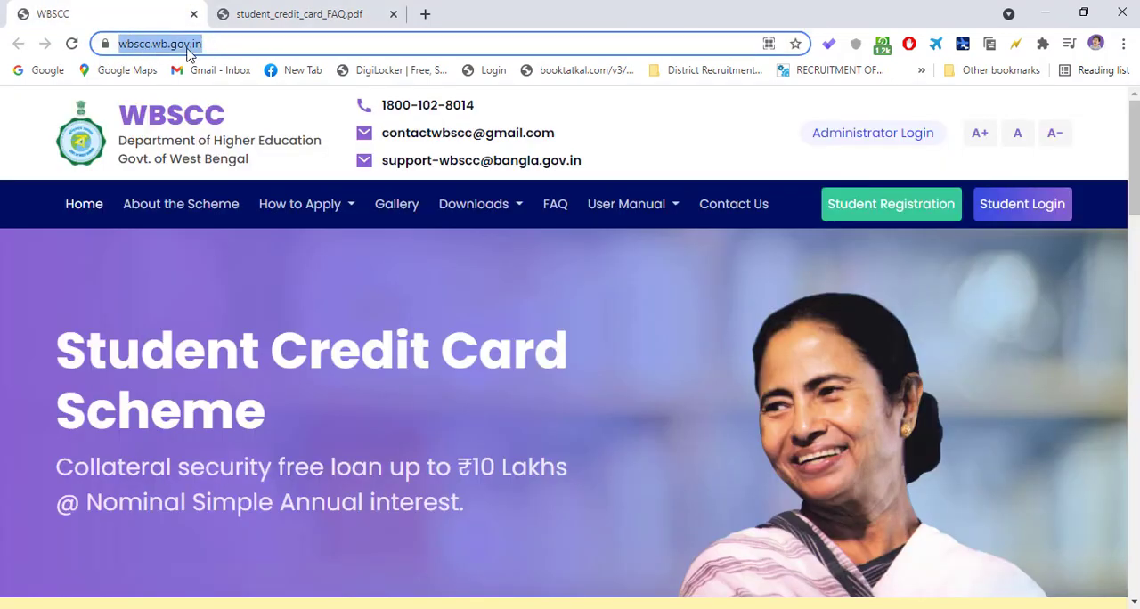
click(216, 42)
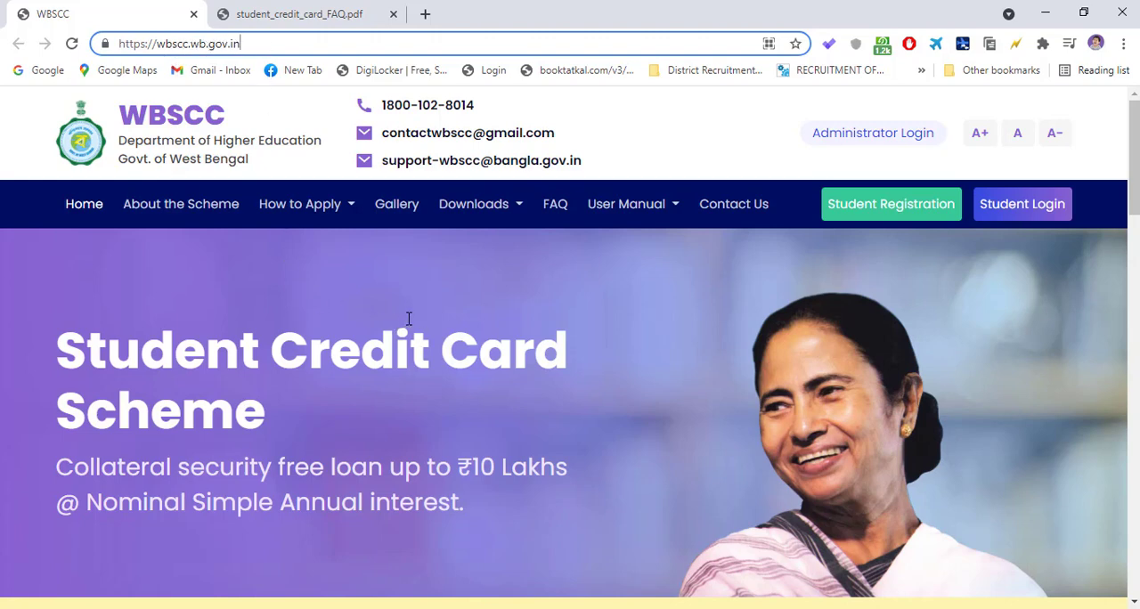
scroll(595, 421, down, 1)
scroll(593, 421, up, 1)
click(339, 27)
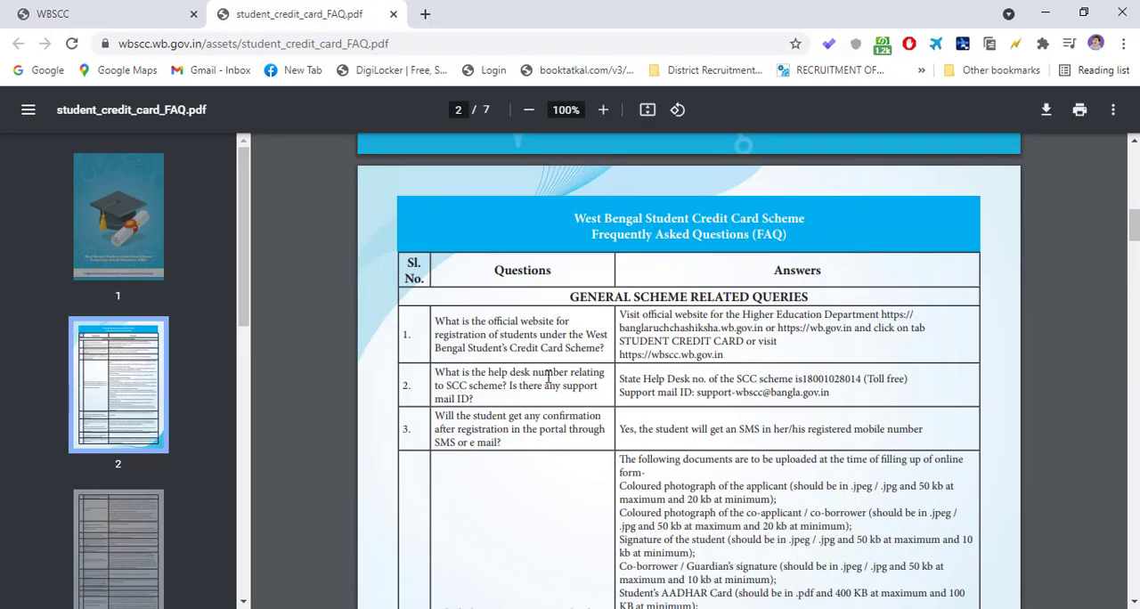
- Use ScreenDraw to mark the toll-free help desk number and the support mail ID in answer 2 with red rectangles
scroll(549, 377, down, 1)
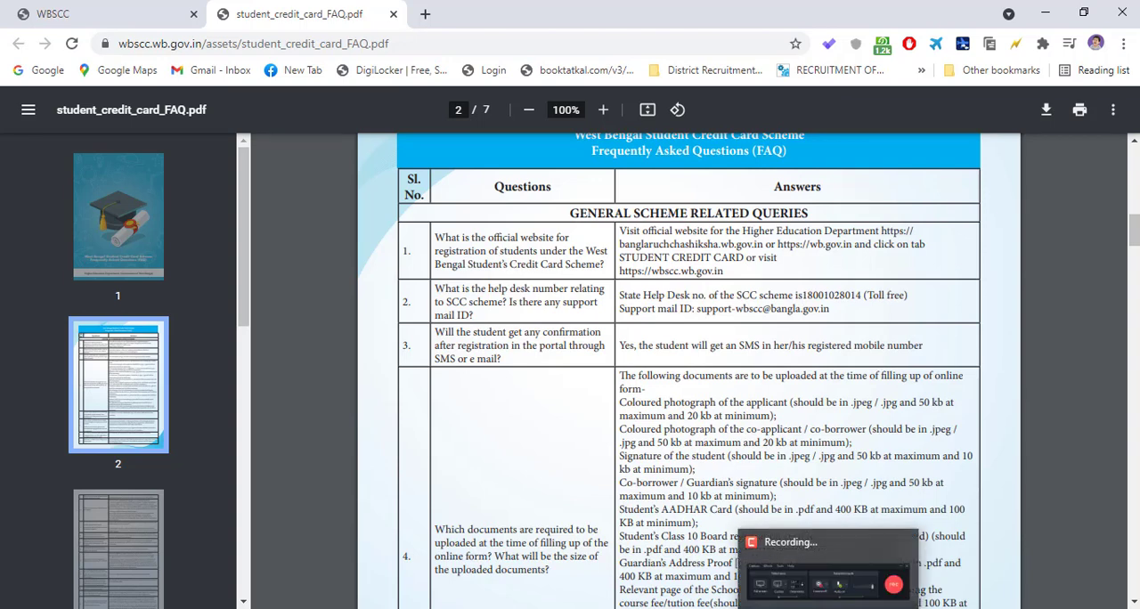
click(805, 608)
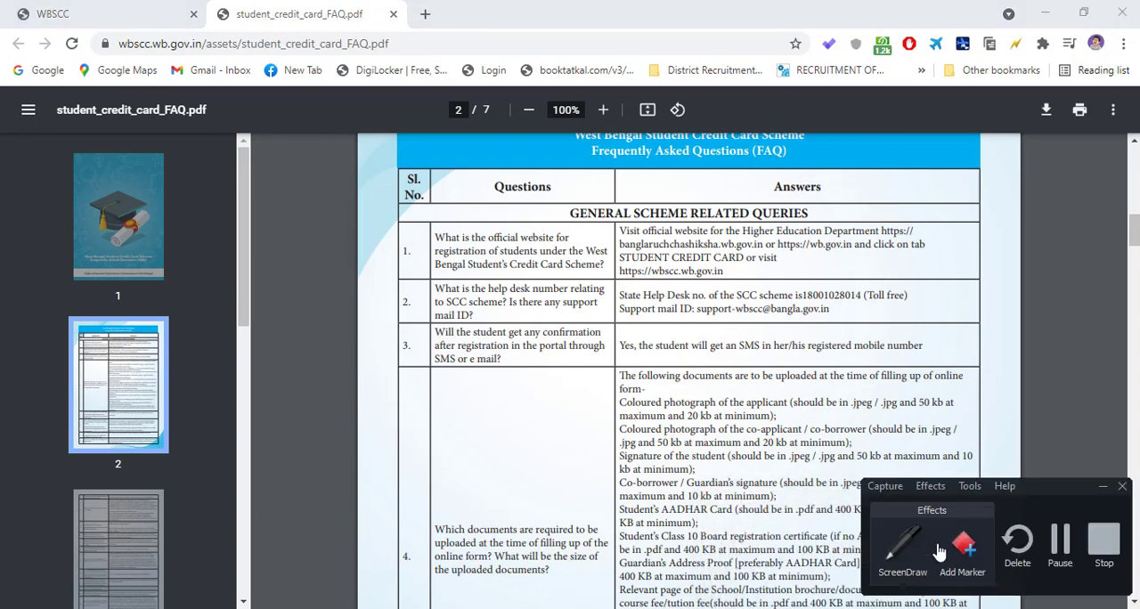
click(902, 547)
click(786, 550)
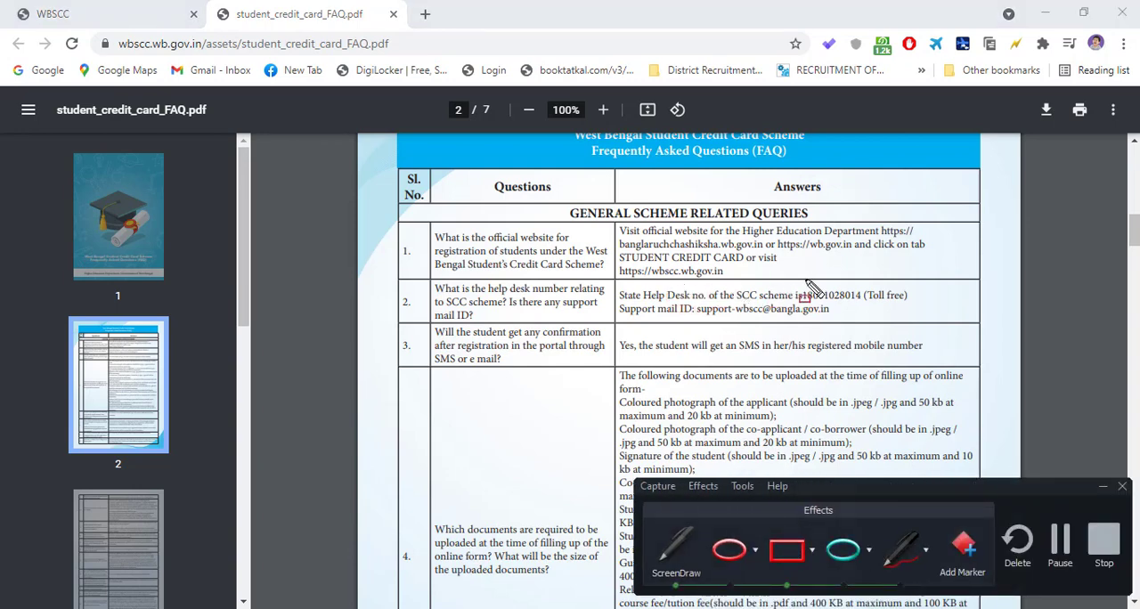
drag(801, 274, 912, 306)
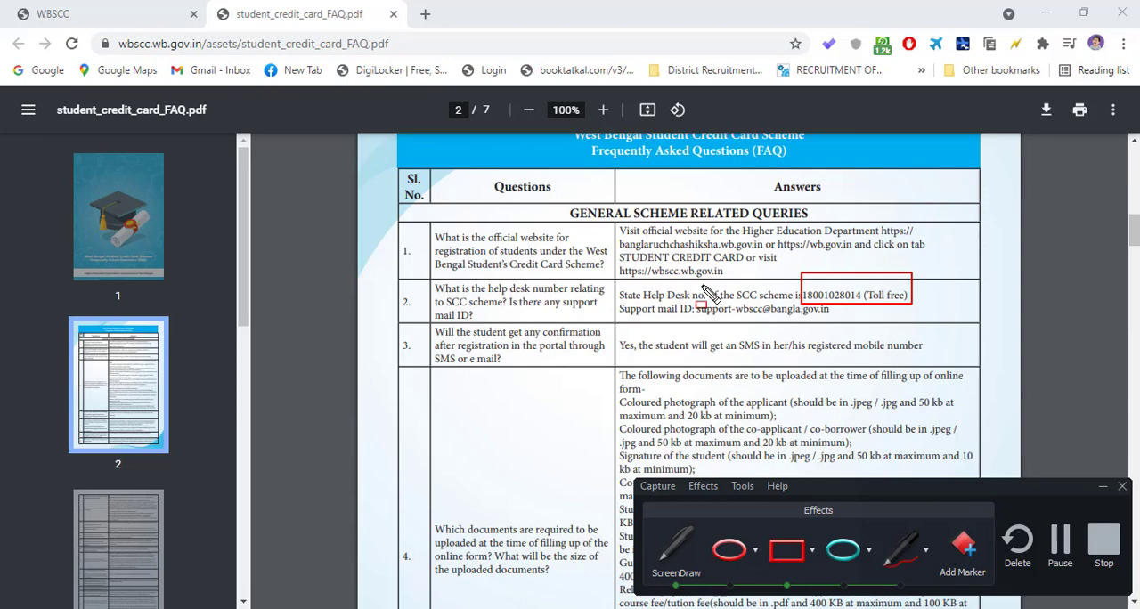
drag(702, 285, 840, 325)
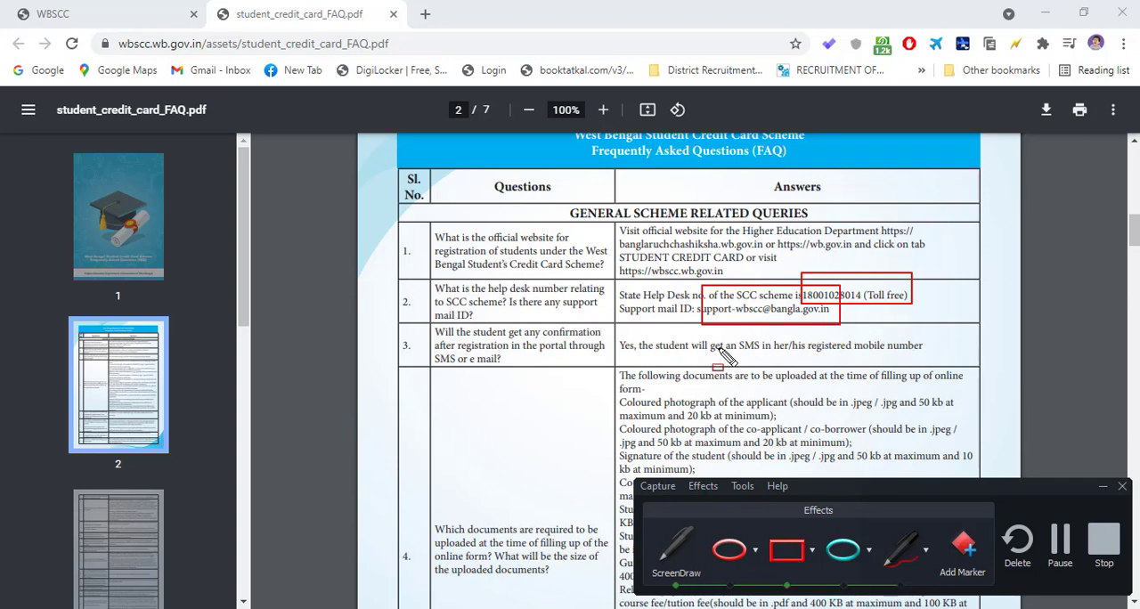
click(1103, 487)
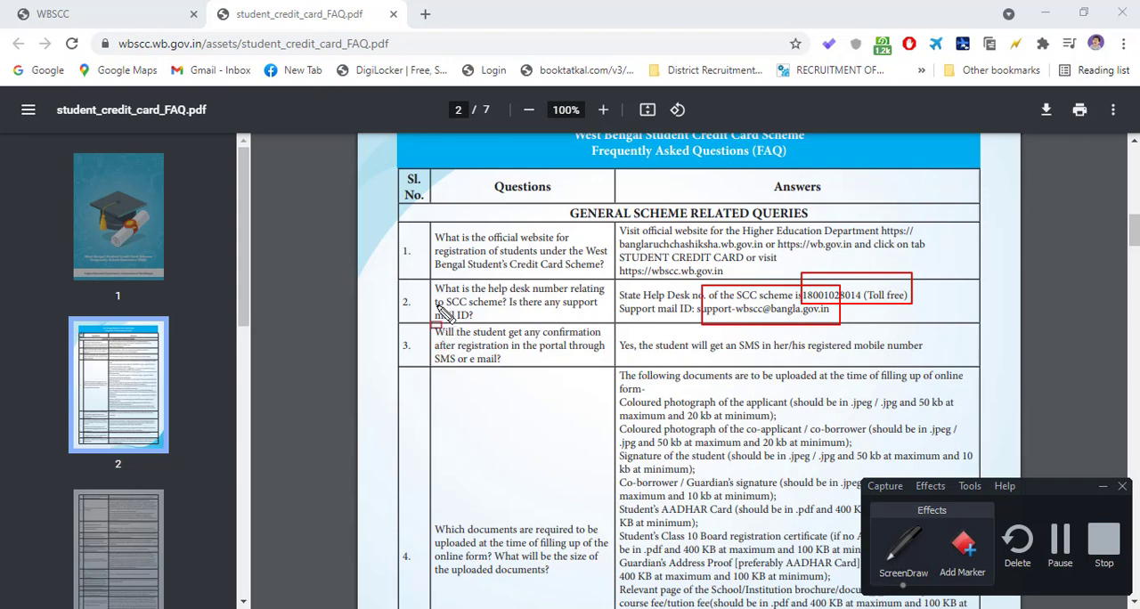
- Mark question 3 about registration confirmation and its answer with red rectangles, and clear all the screen annotations
drag(436, 304, 605, 377)
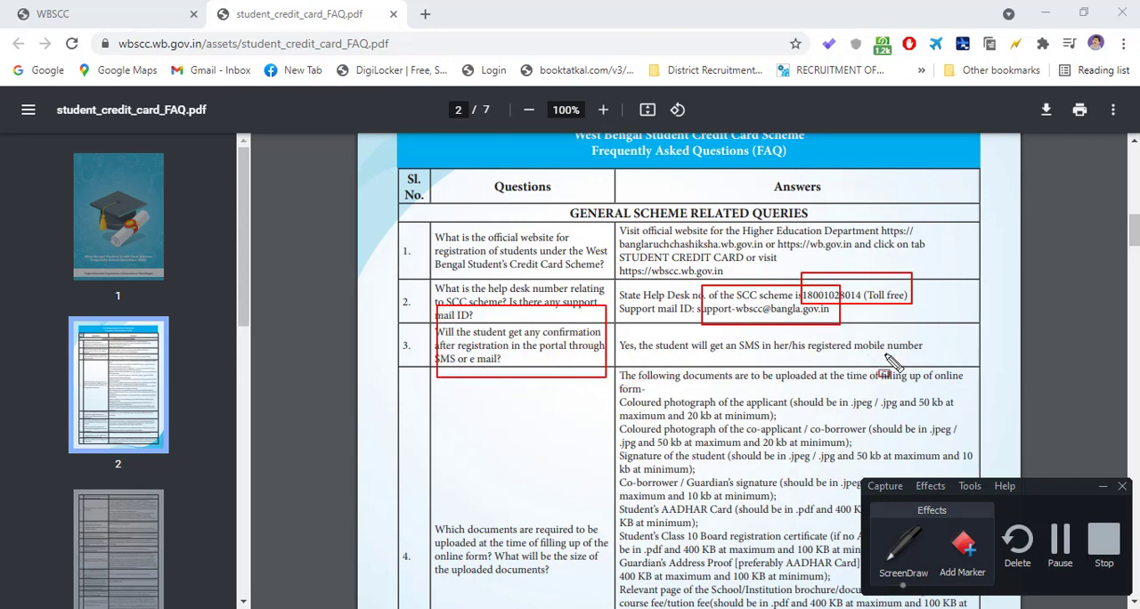
drag(624, 334, 950, 363)
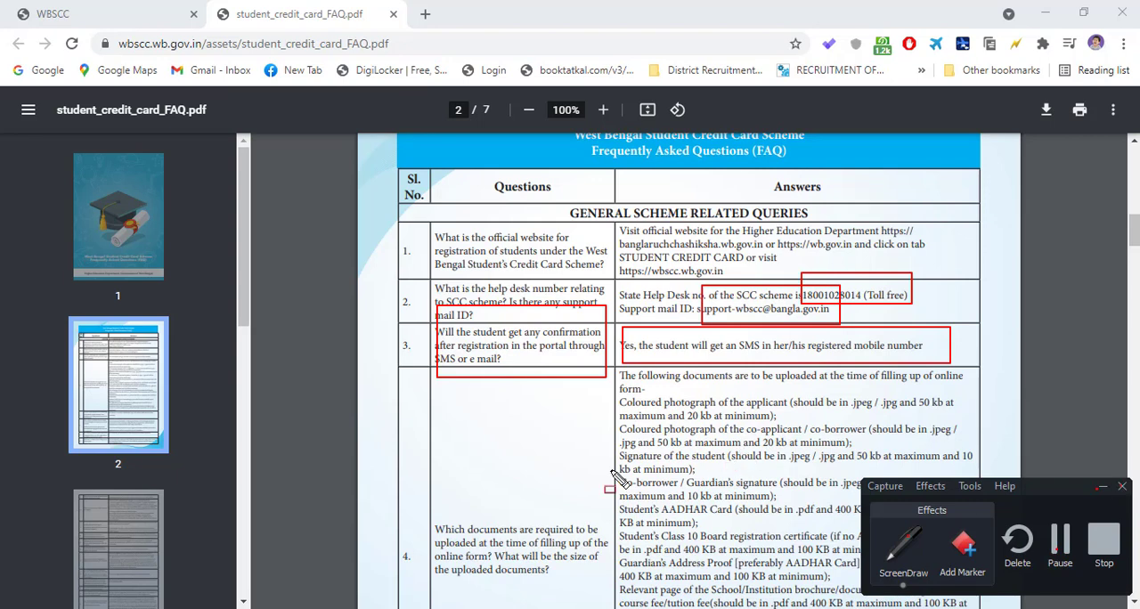
key(Escape)
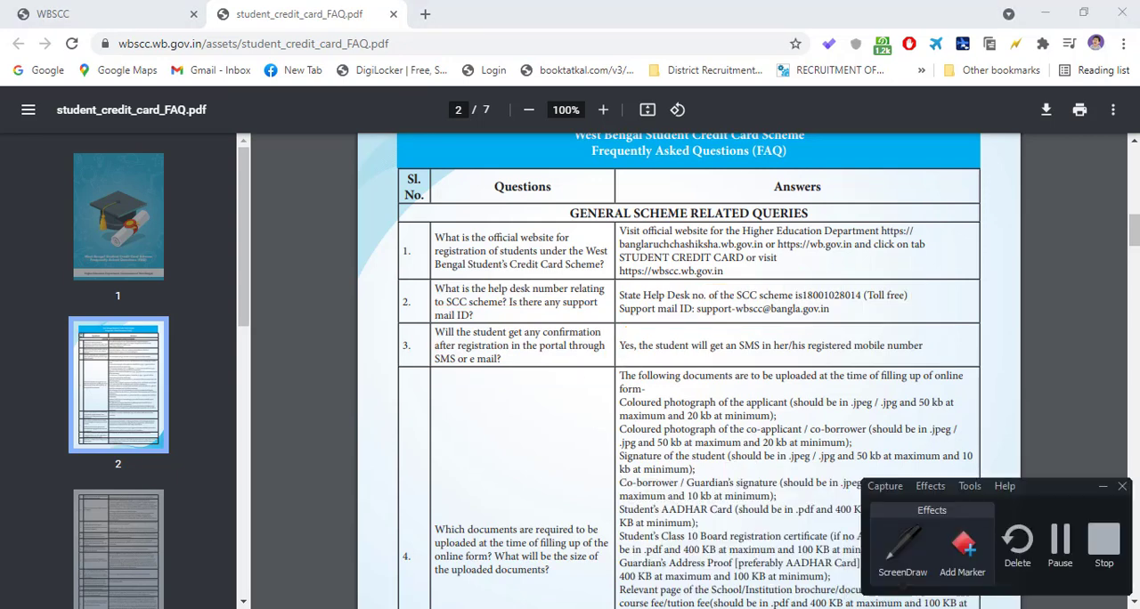
- Enlarge the FAQ to 125% and highlight the format and size requirement for the applicant's coloured photograph in answer 4
scroll(494, 392, down, 2)
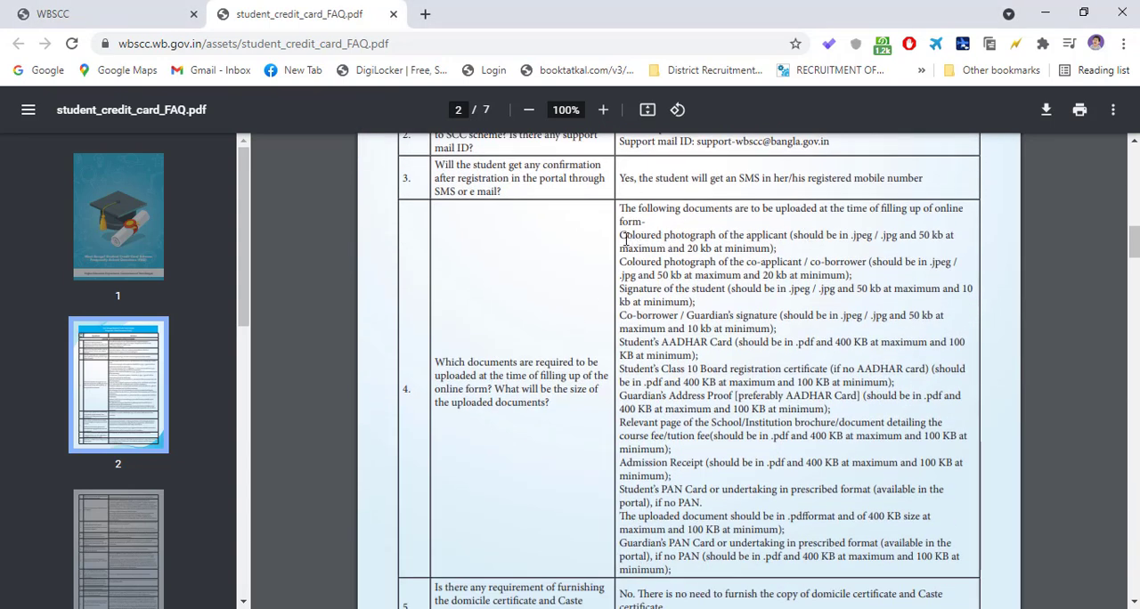
drag(622, 236, 821, 239)
click(822, 241)
ctrl+scroll(801, 254, up, 2)
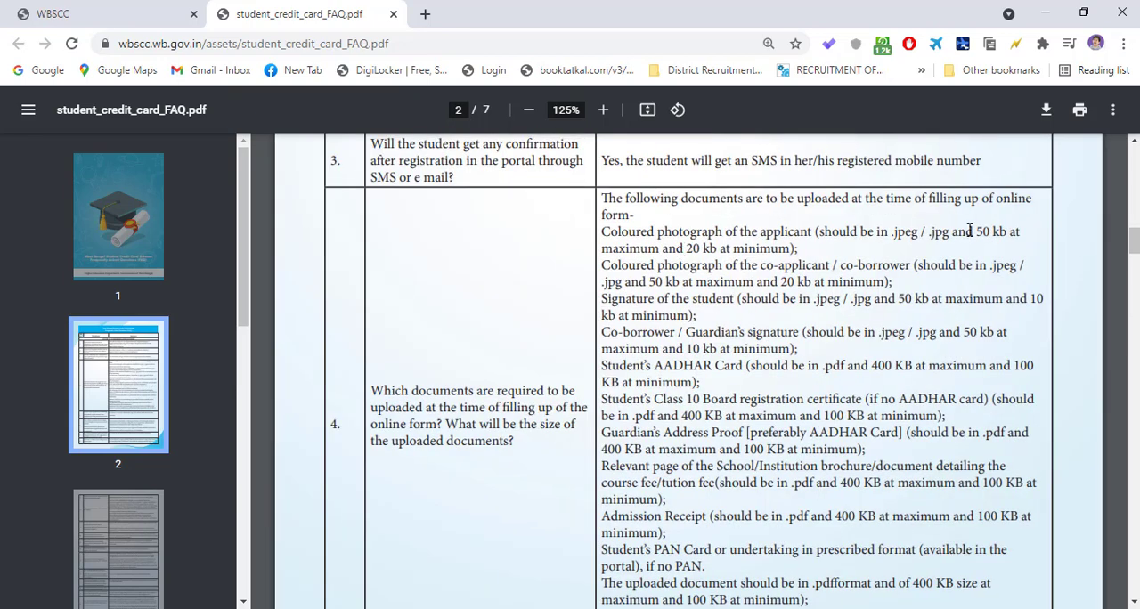
drag(941, 230, 1012, 238)
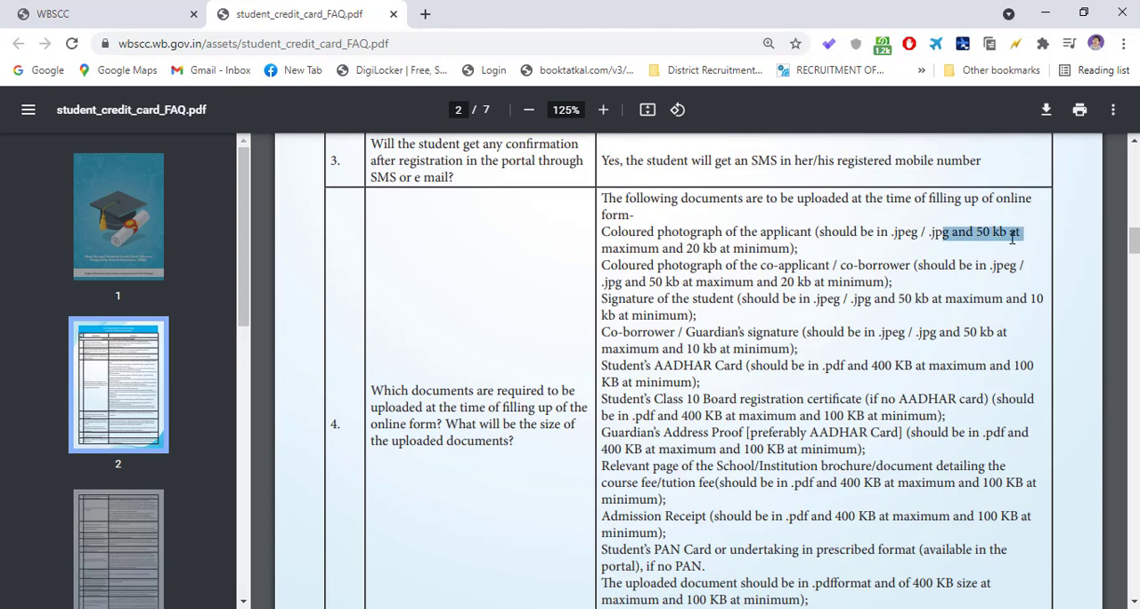
click(746, 258)
- Highlight the requirement for the co-applicant / co-borrower's coloured photograph, including its file size limits
drag(602, 266, 912, 272)
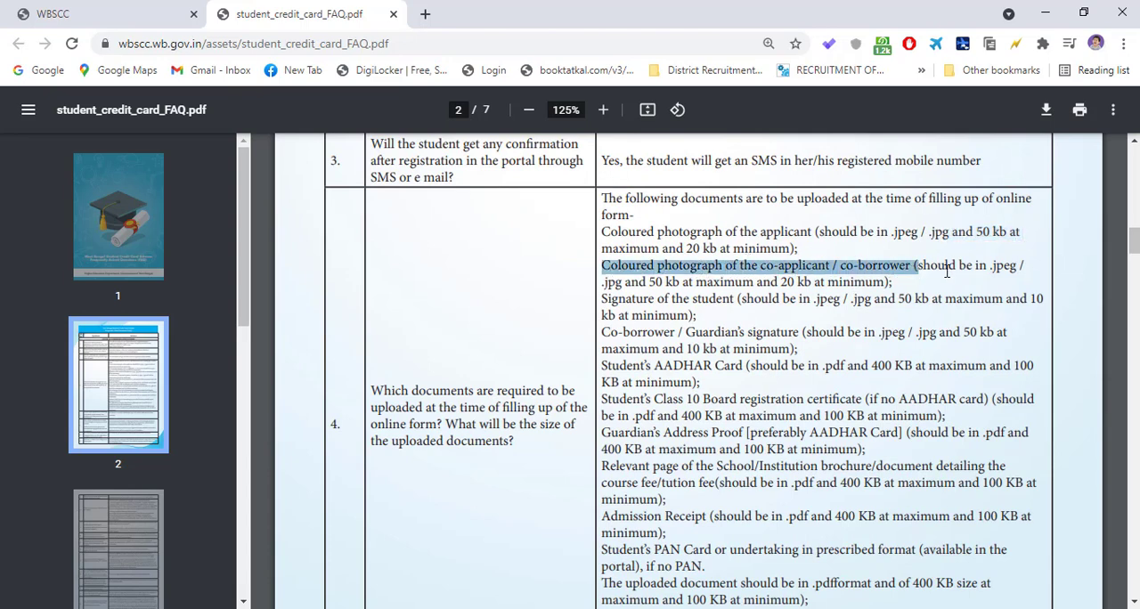
click(932, 278)
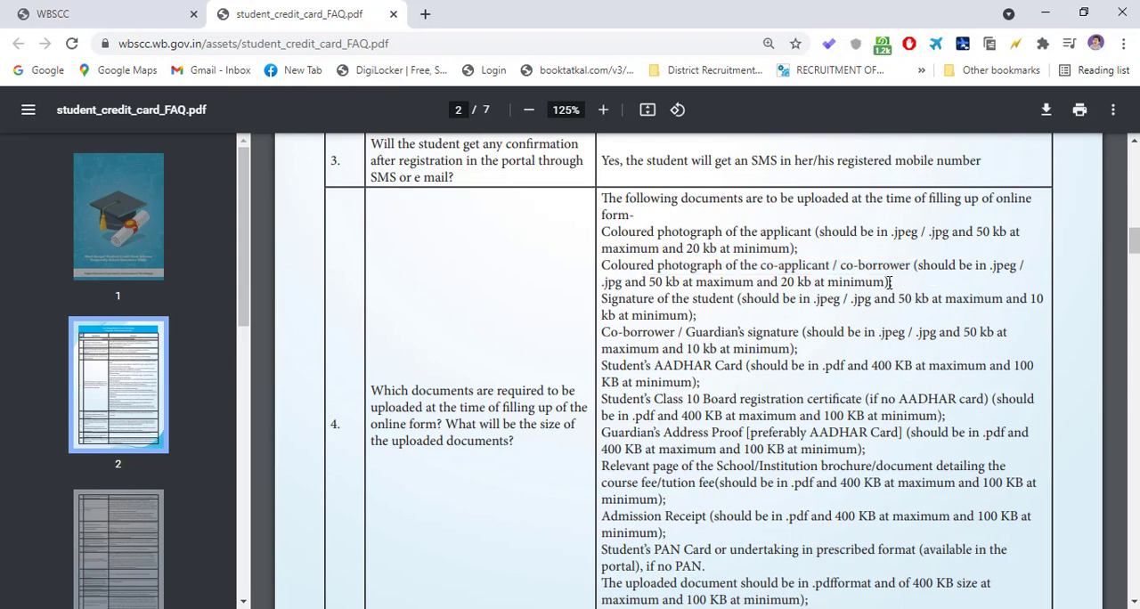
drag(760, 267, 954, 255)
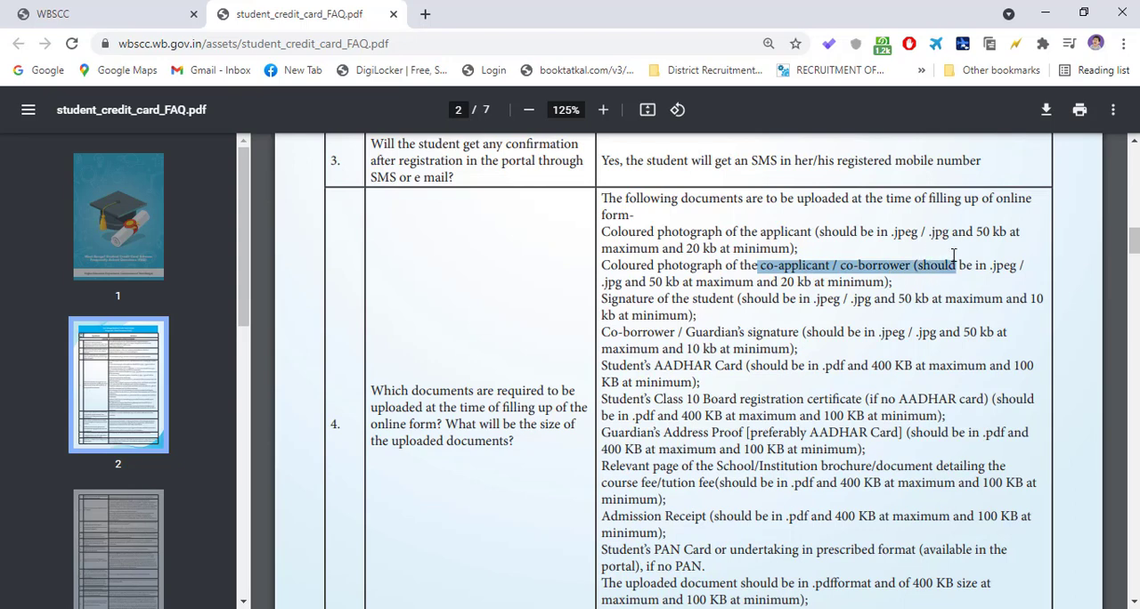
click(901, 280)
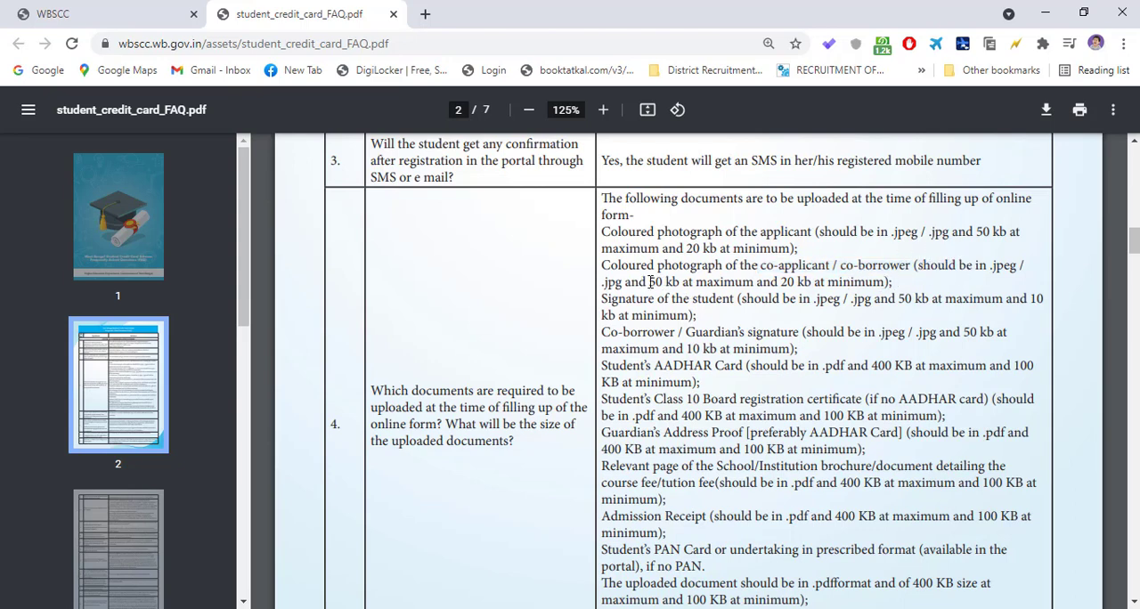
drag(651, 282, 784, 282)
click(670, 280)
drag(906, 294, 727, 272)
click(683, 270)
- Highlight the requirements for the student's and guardian's signatures and the student's AADHAR card in answer 4
drag(605, 303, 983, 348)
click(711, 330)
click(964, 347)
drag(603, 368, 1037, 371)
click(898, 381)
- Highlight the requirement for the student's Class 10 Board registration certificate in answer 4
drag(603, 399, 878, 401)
click(816, 373)
drag(646, 401, 1033, 406)
click(866, 374)
drag(715, 401, 847, 401)
click(868, 401)
- Highlight the requirement for the guardian's address proof and its file format in answer 4
drag(602, 432, 998, 438)
double_click(998, 435)
click(974, 448)
drag(923, 433, 1029, 433)
click(977, 451)
- Highlight the institution brochure page and admission receipt entries in the list of documents to upload
scroll(860, 440, down, 1)
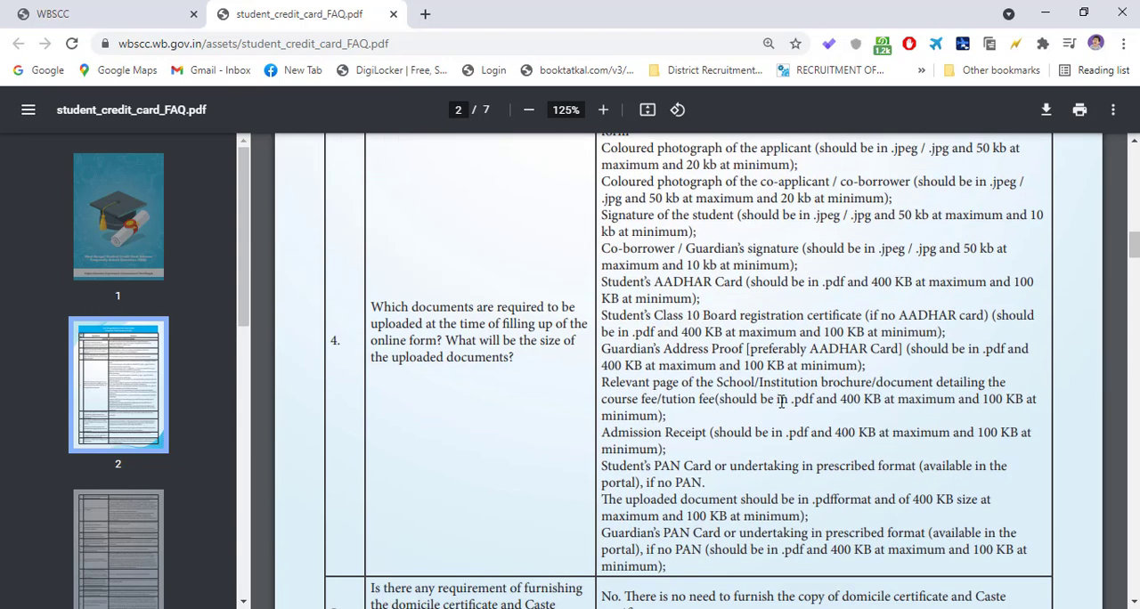
drag(626, 383, 740, 383)
click(805, 381)
double_click(610, 435)
click(747, 433)
- Highlight the PAN card or undertaking requirements in answer 4 and read through to the end of the document list
drag(599, 470, 972, 466)
drag(774, 486, 1007, 469)
click(720, 482)
drag(714, 481, 703, 466)
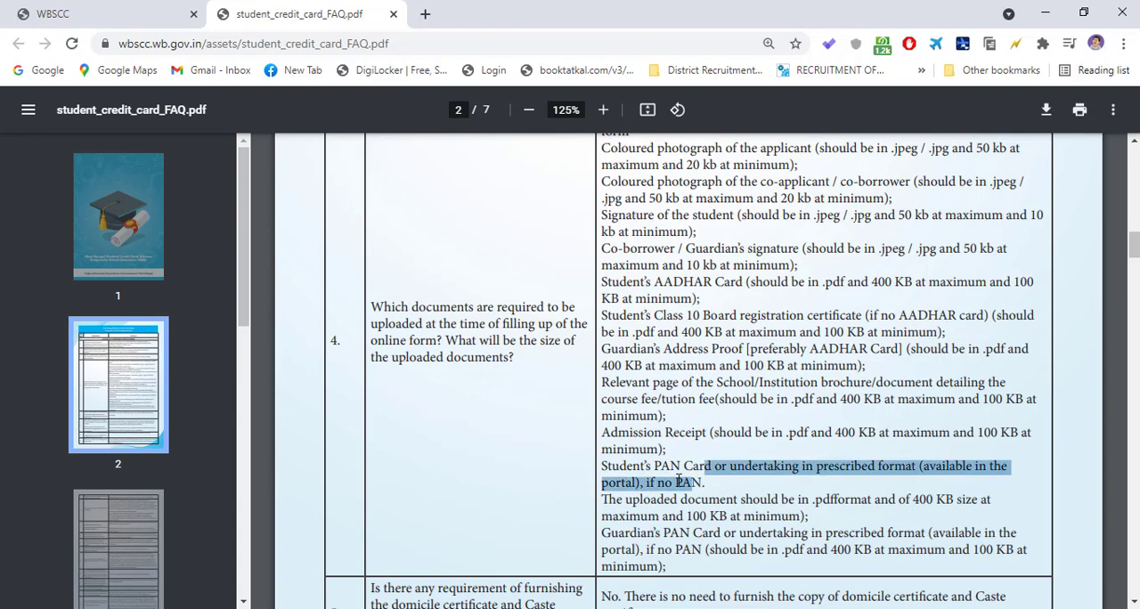
click(643, 481)
scroll(702, 486, down, 2)
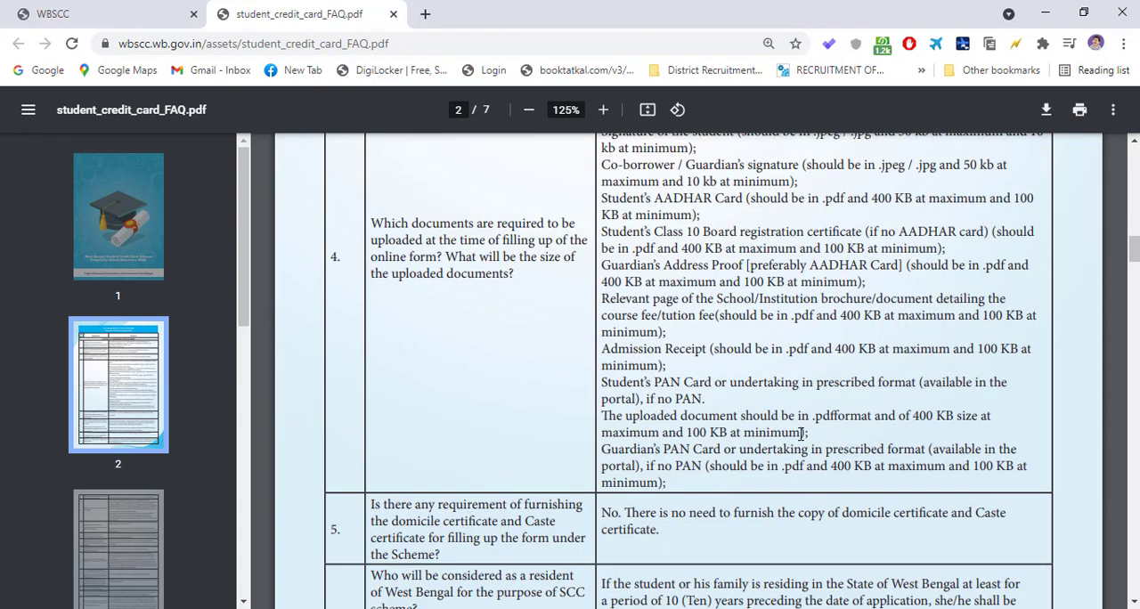
drag(599, 373, 1008, 358)
click(823, 346)
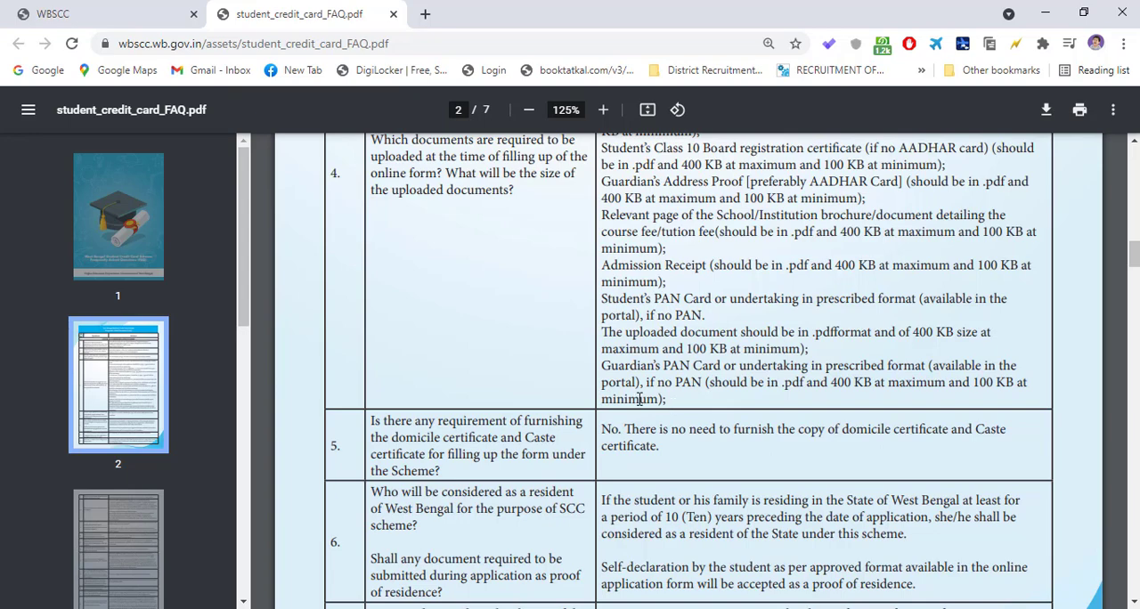
- Highlight answer 5 on whether domicile and caste certificates have to be furnished
scroll(690, 412, down, 2)
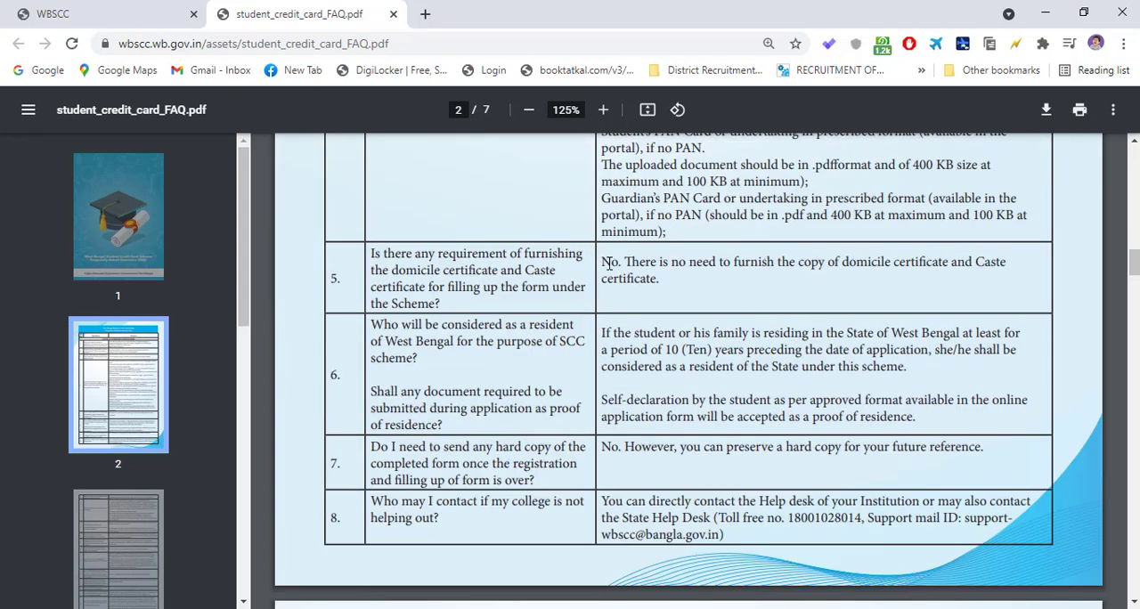
drag(604, 264, 1003, 273)
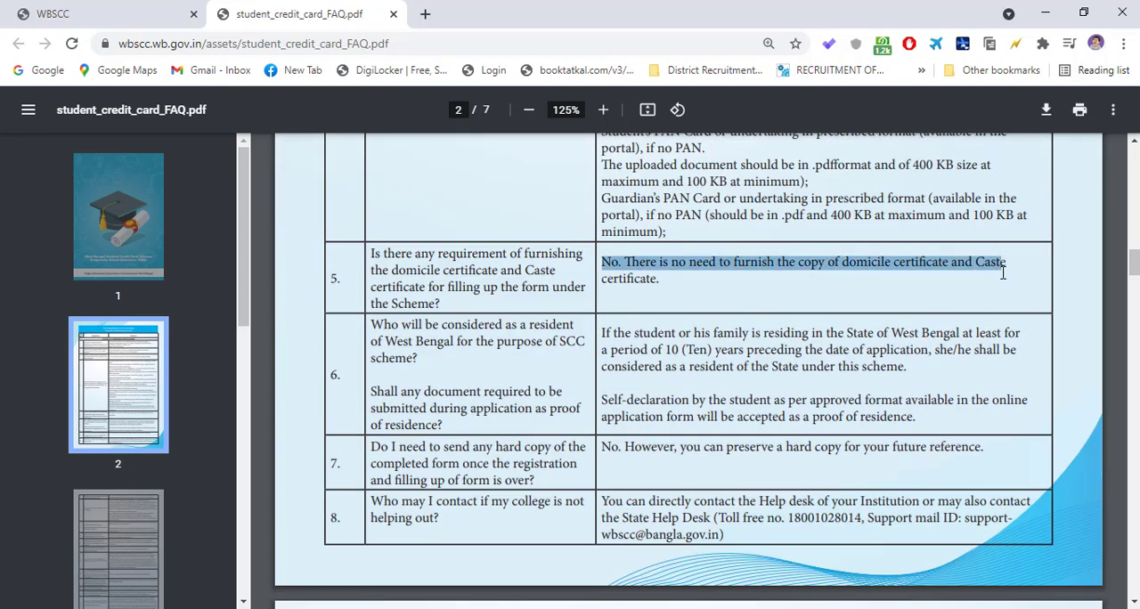
click(694, 279)
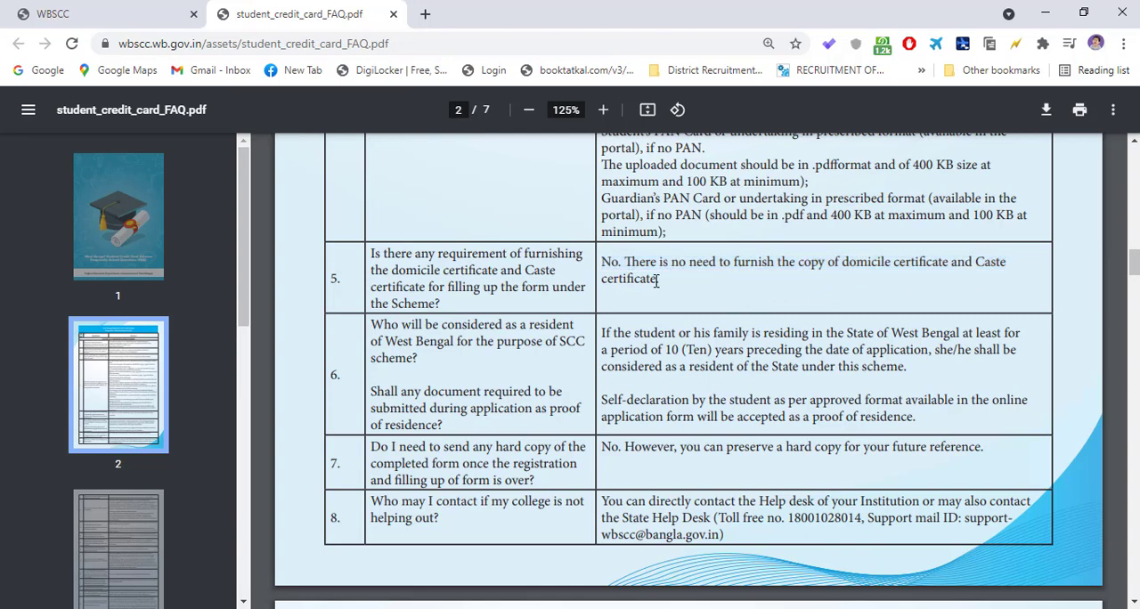
drag(671, 280, 602, 263)
click(634, 283)
- Examine answer 6 on West Bengal residency and highlight answer 7 on sending a hard copy of the form
mouse_move(603, 334)
mouse_down()
mouse_move(874, 367)
mouse_move(791, 367)
mouse_move(599, 329)
mouse_up()
click(665, 345)
scroll(651, 402, down, 1)
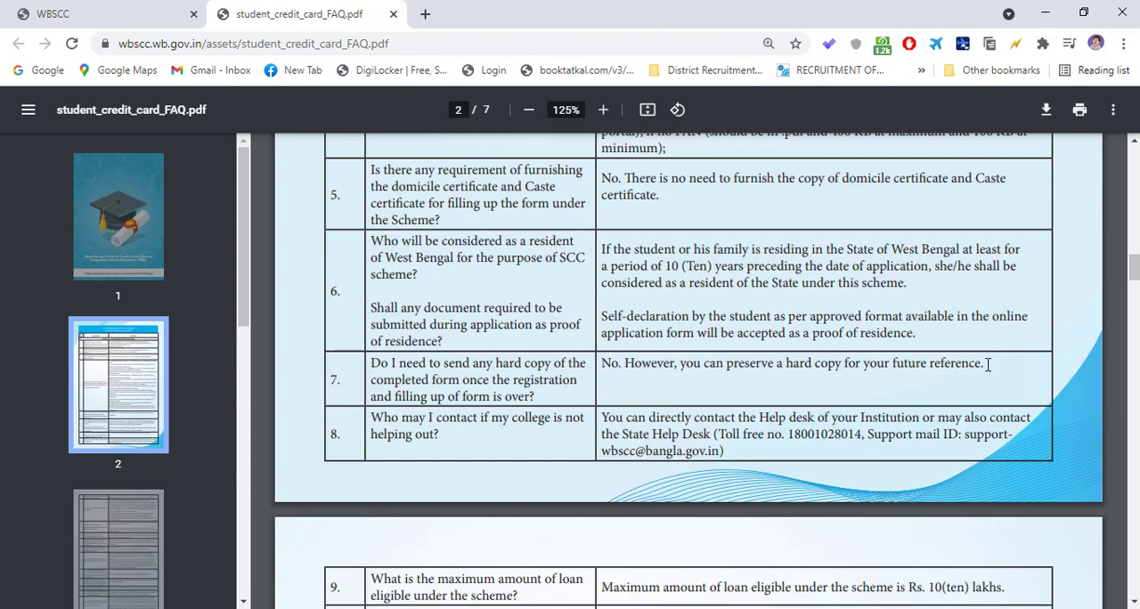
drag(988, 364, 608, 367)
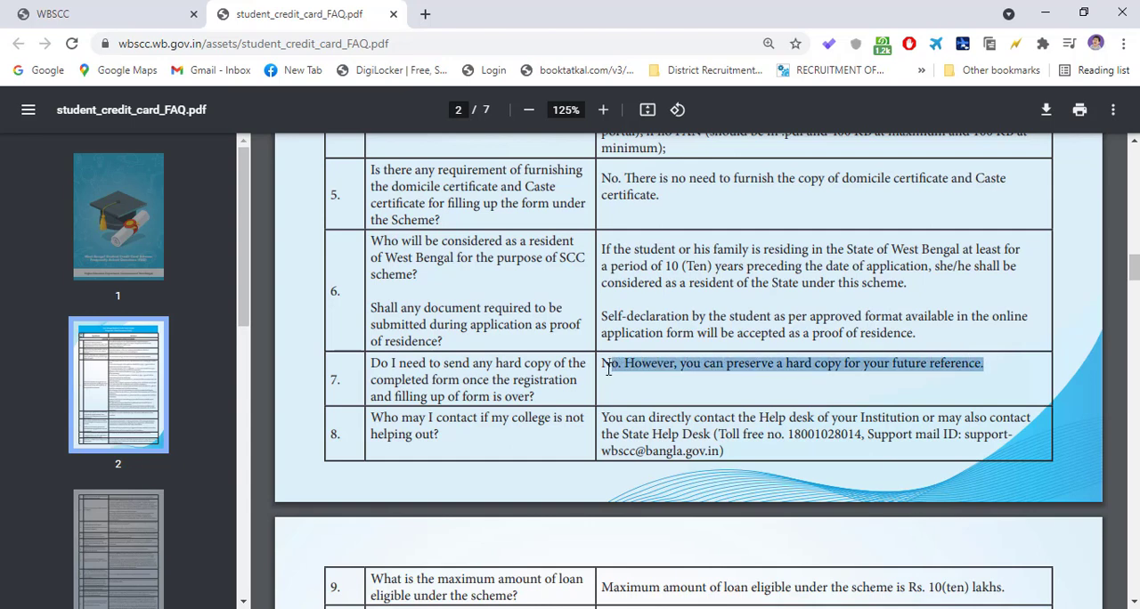
click(713, 365)
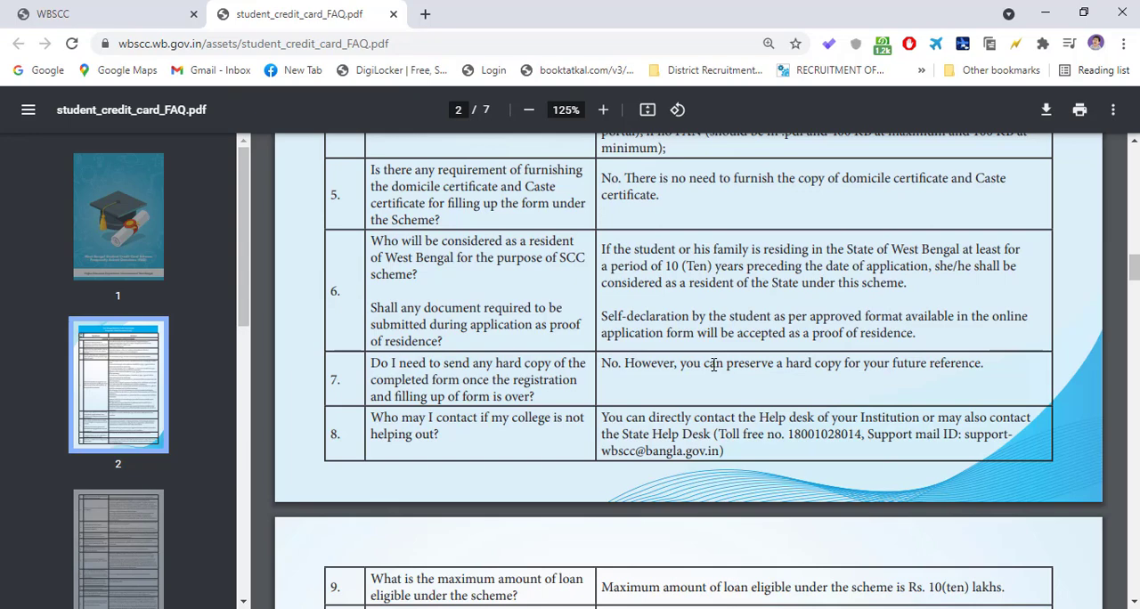
- Examine the State Help Desk contact details in answer 8 and open the support mail link
scroll(695, 364, down, 2)
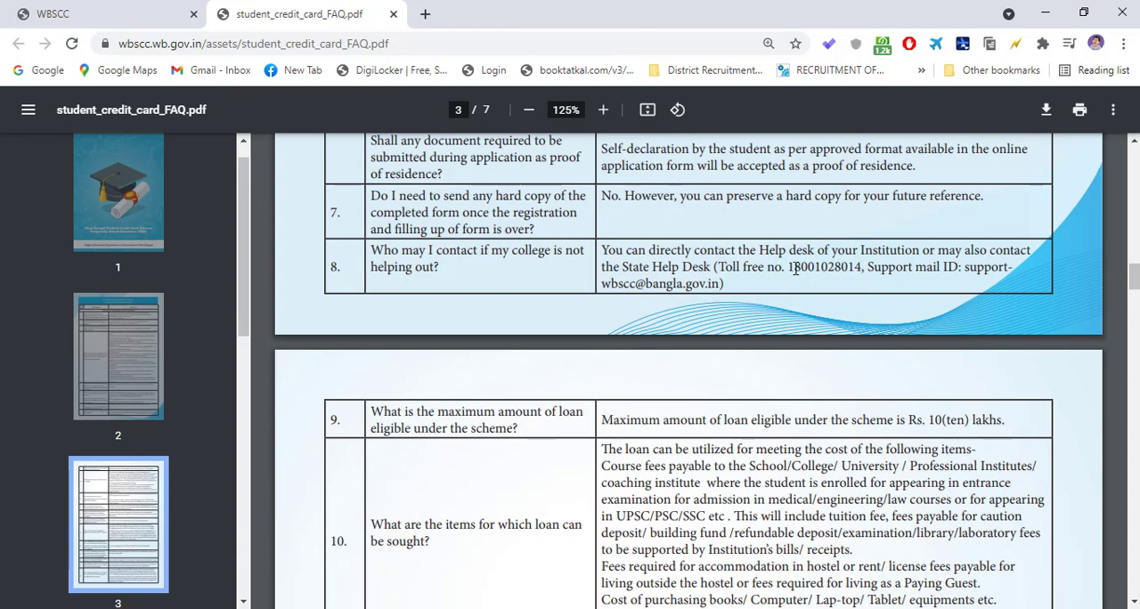
drag(775, 267, 989, 280)
click(989, 280)
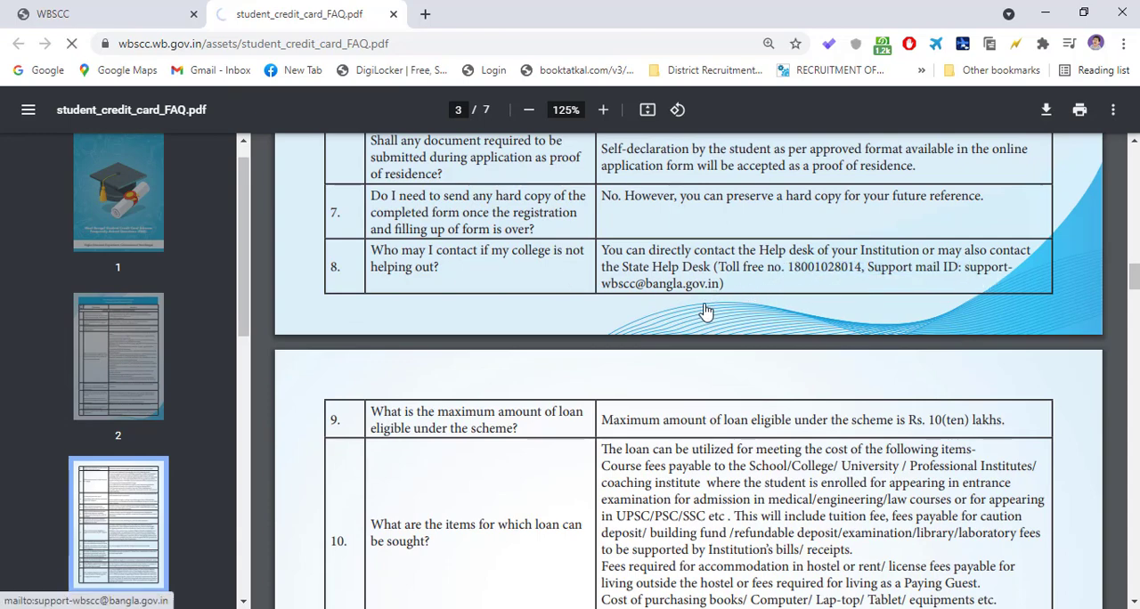
scroll(514, 419, down, 2)
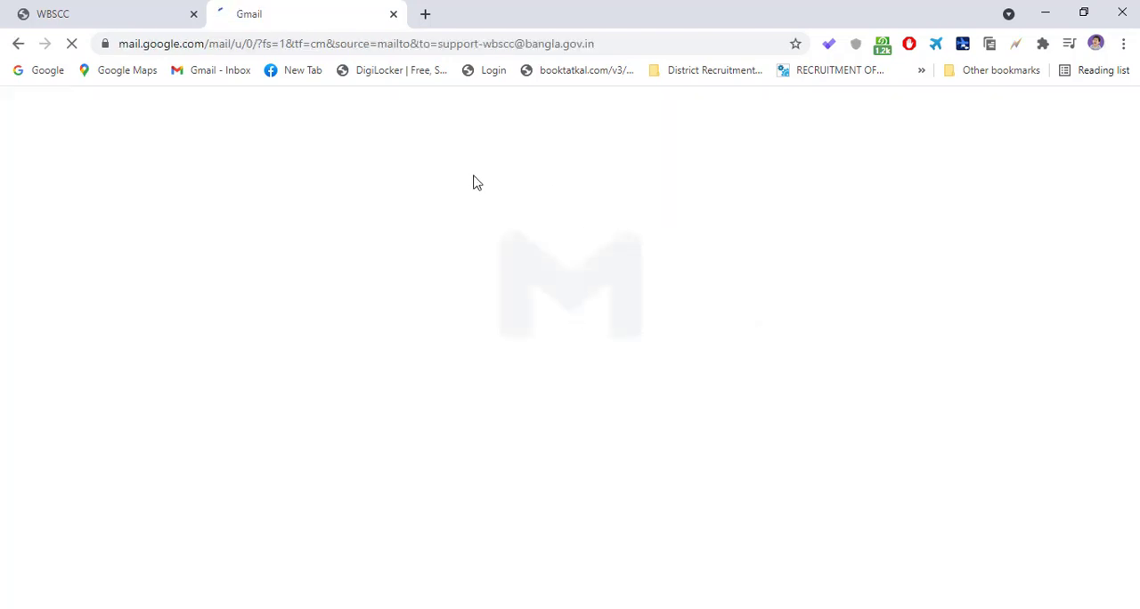
- Look at the WBSCC home page and detach the Gmail tab into its own browser window
click(160, 18)
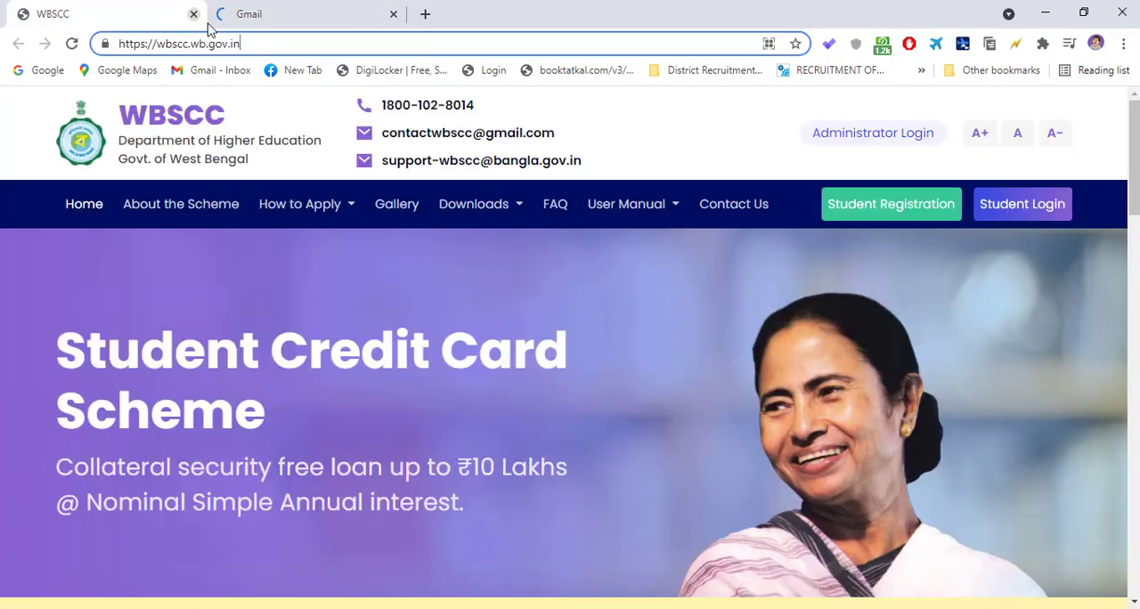
click(319, 25)
drag(319, 24, 450, 247)
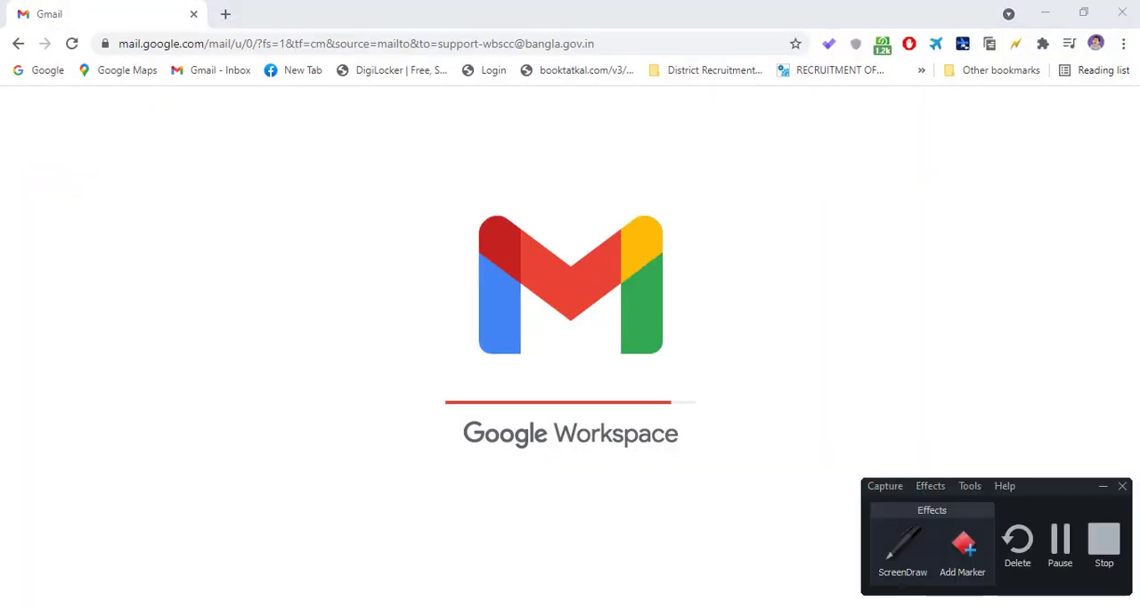
- Read through FAQ pages 3 and 4, covering loan amount, fundable items, eligibility, lost cards and grievance contacts
click(1060, 539)
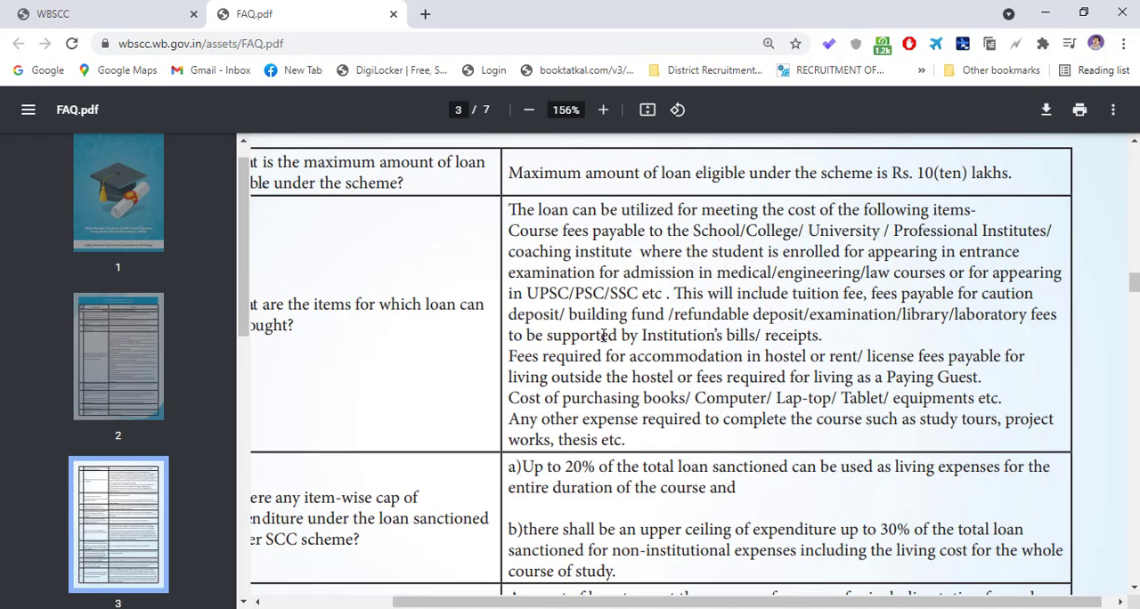
scroll(624, 329, down, 5)
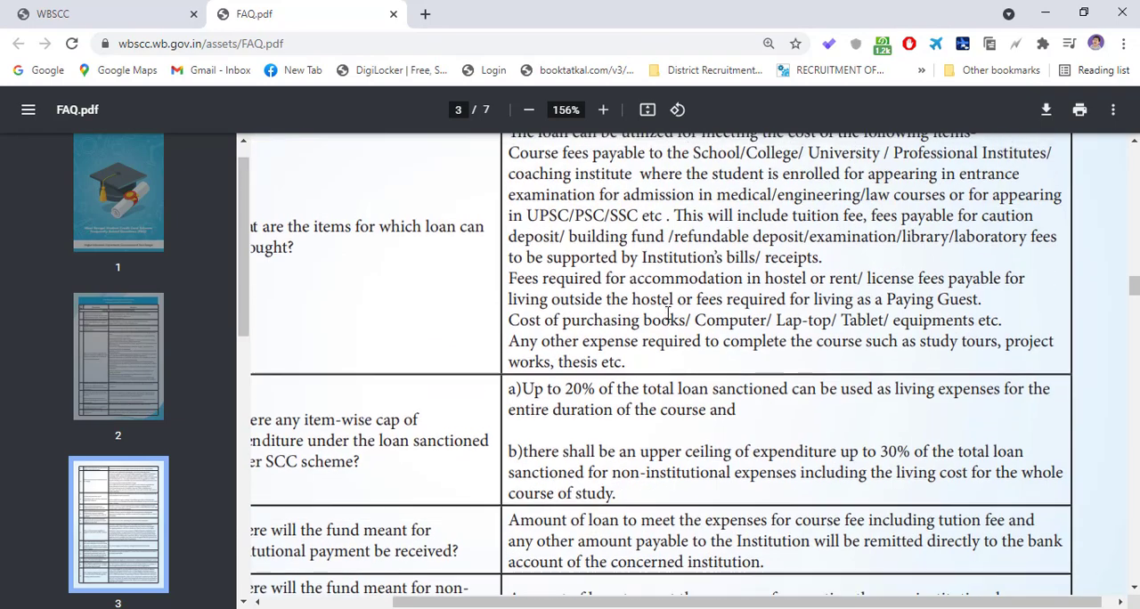
scroll(648, 320, down, 6)
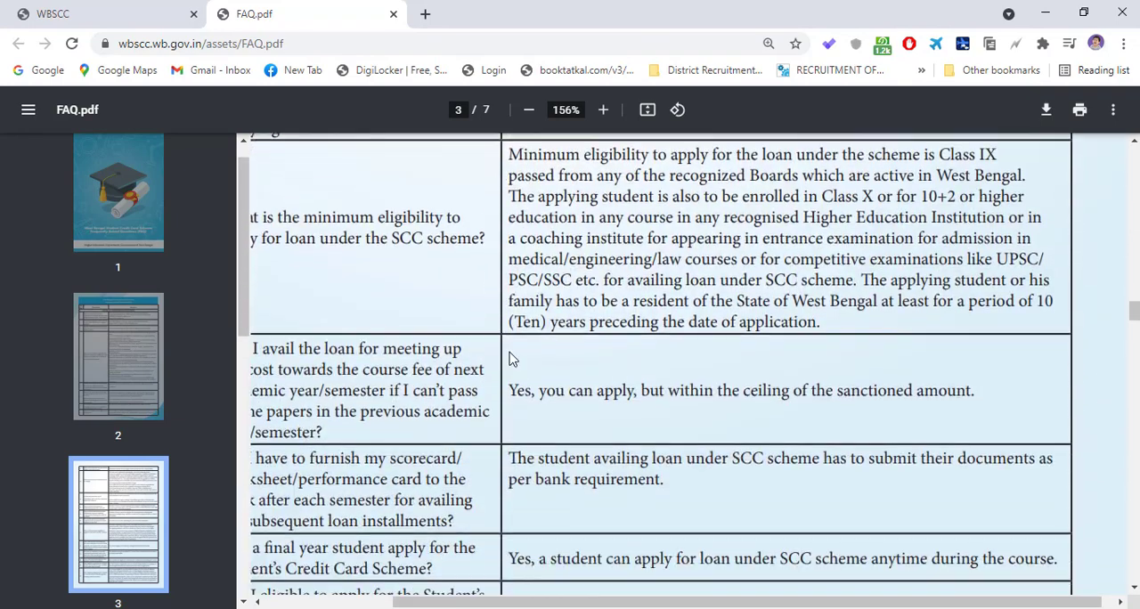
scroll(579, 328, down, 8)
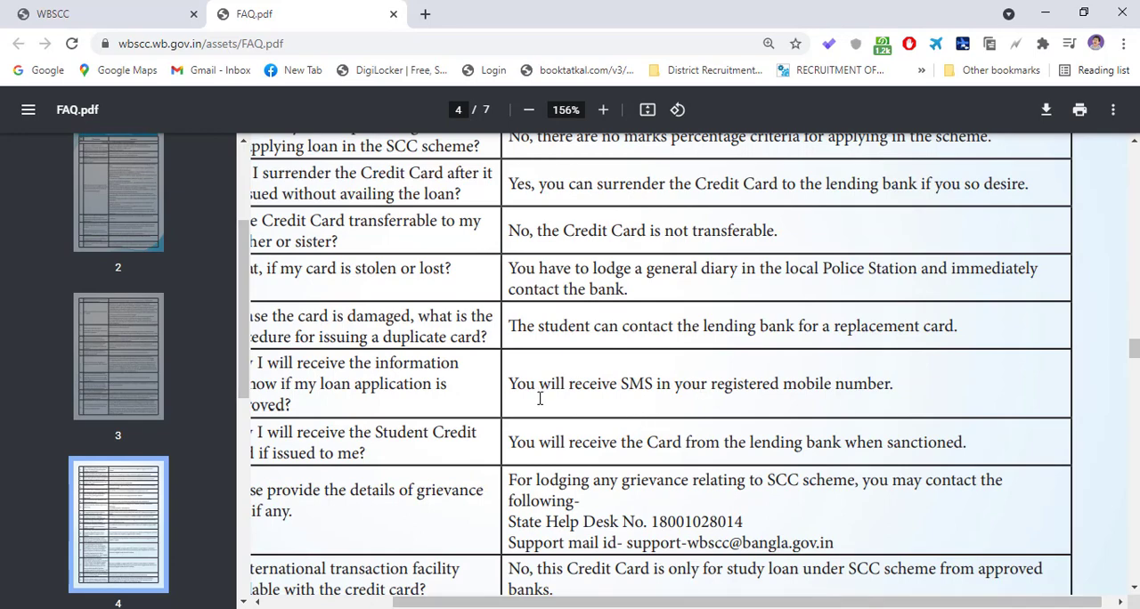
scroll(539, 399, down, 1)
scroll(580, 382, up, 2)
scroll(580, 387, down, 1)
scroll(578, 386, up, 2)
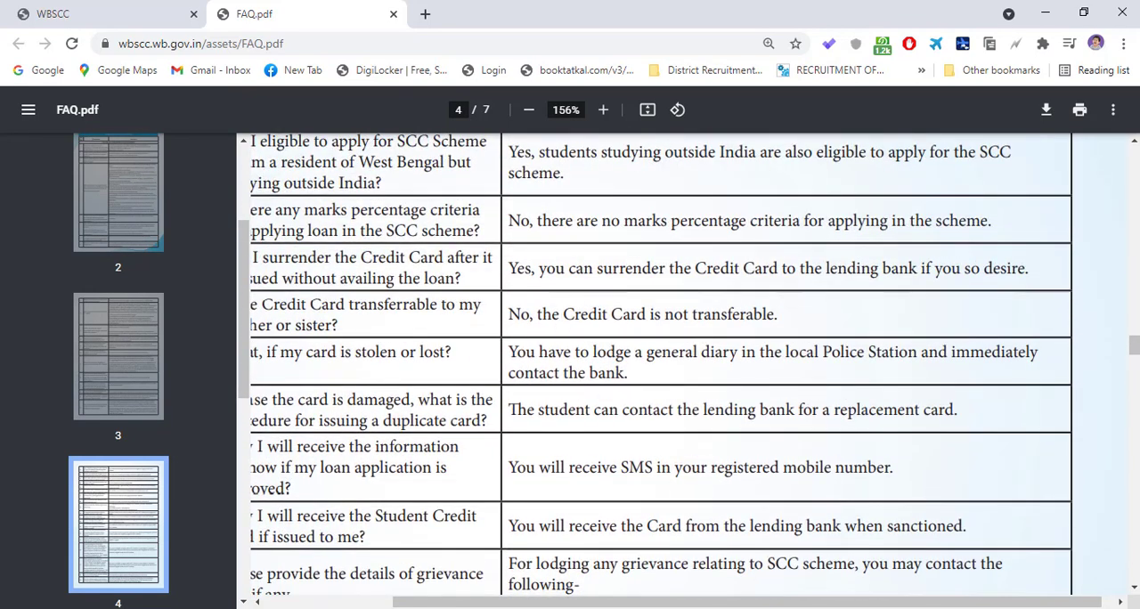
click(810, 606)
click(1058, 554)
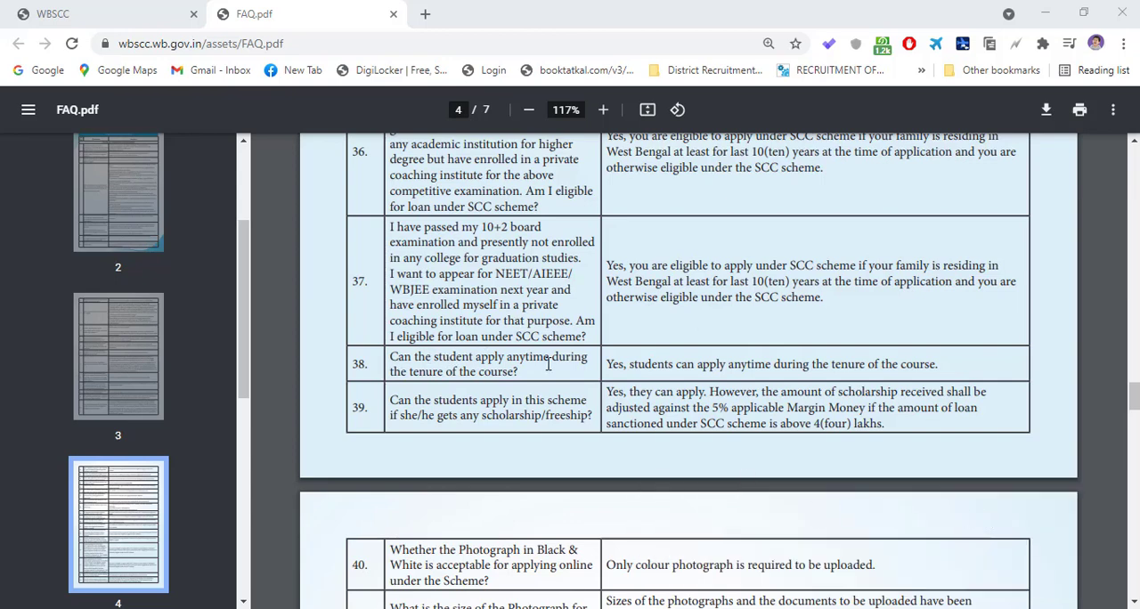
- Highlight question 38 and its answer on applying anytime during the course, and look over the bank related queries
drag(535, 376, 445, 372)
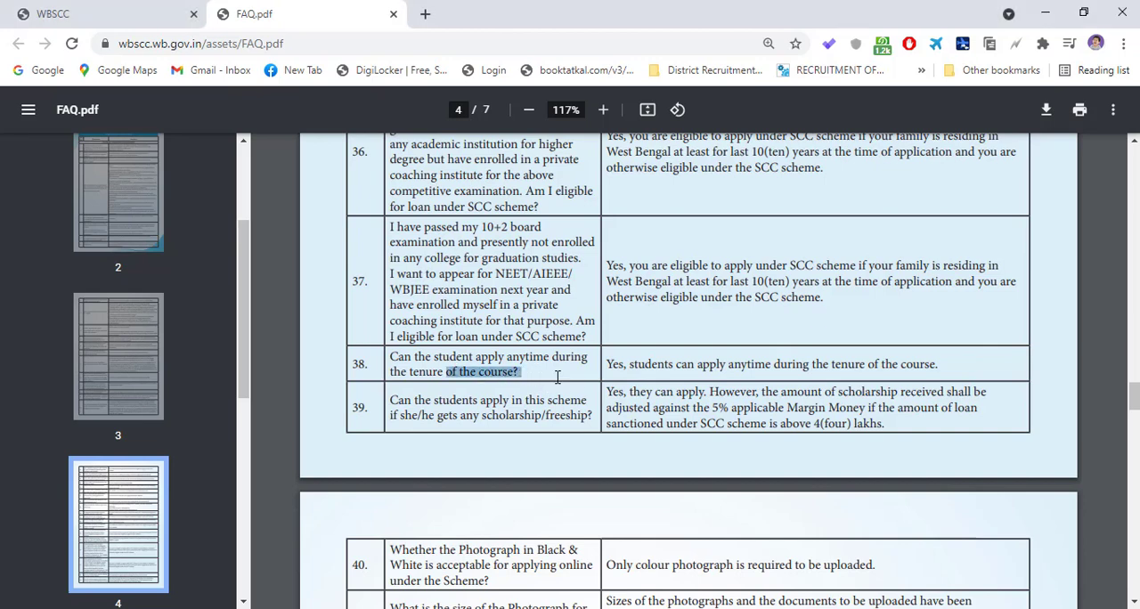
click(588, 374)
drag(609, 371, 959, 368)
click(888, 365)
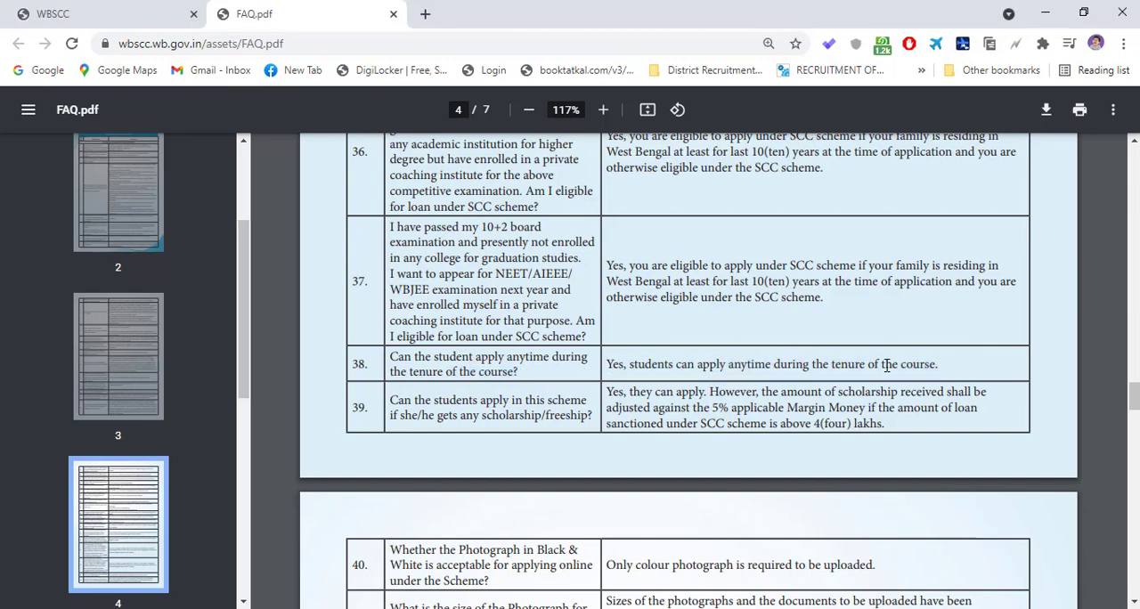
scroll(576, 405, down, 5)
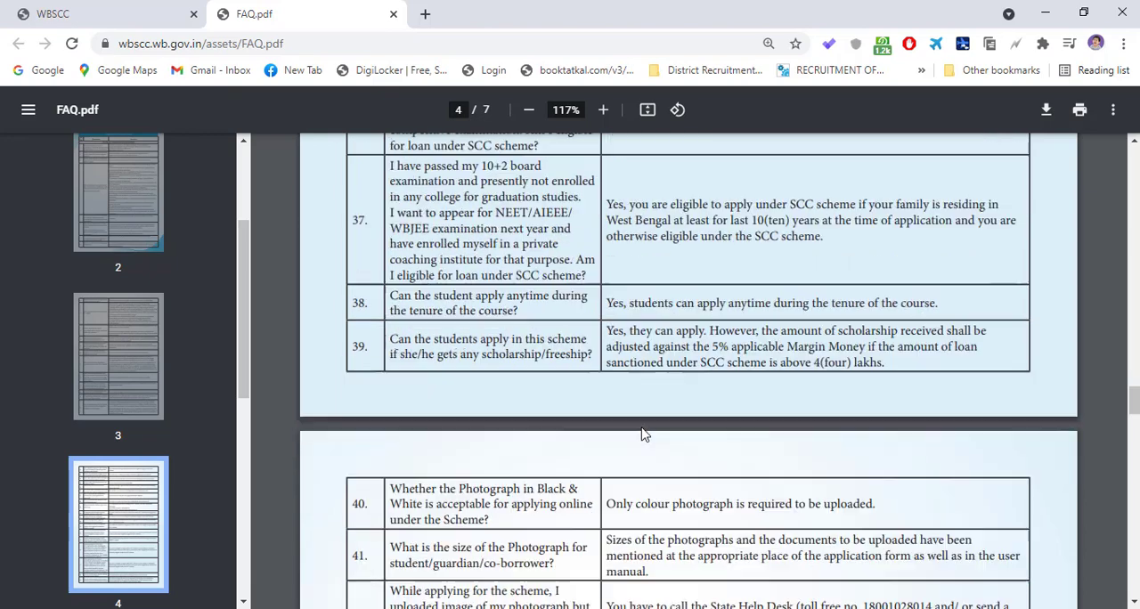
scroll(660, 331, down, 2)
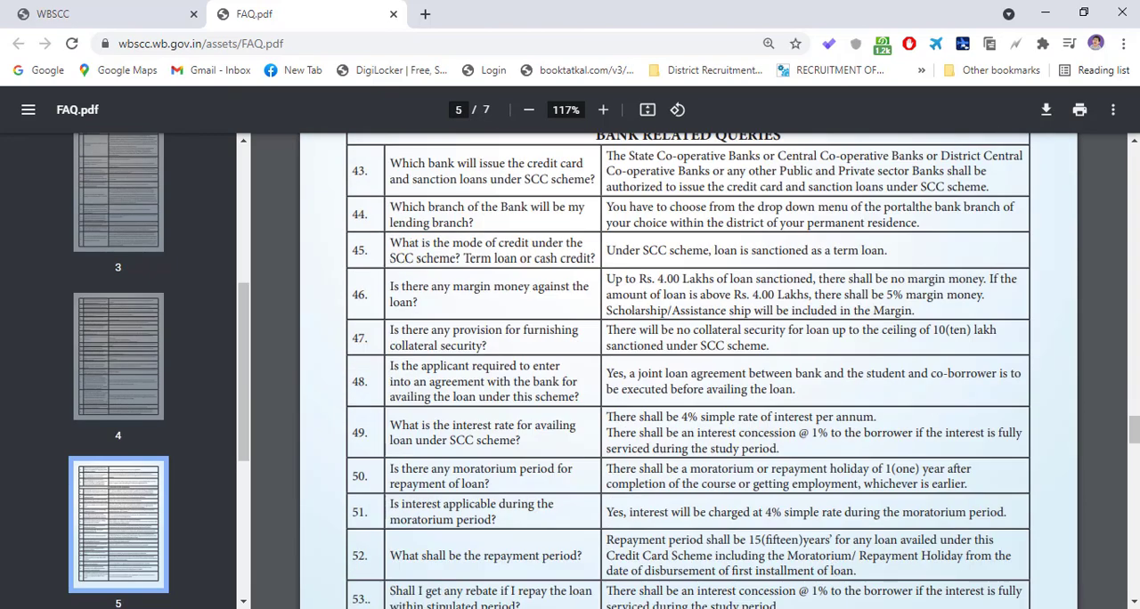
click(1018, 541)
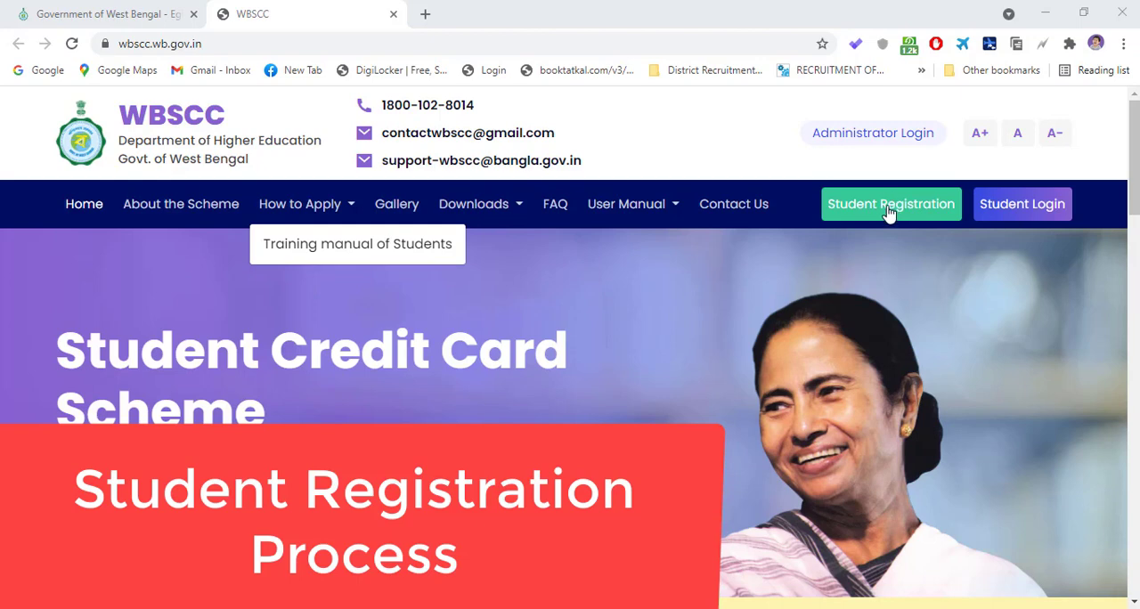
- Open the Student Registration form from the WBSCC home page and look over its Basic Details and Present Course of Study sections
click(888, 213)
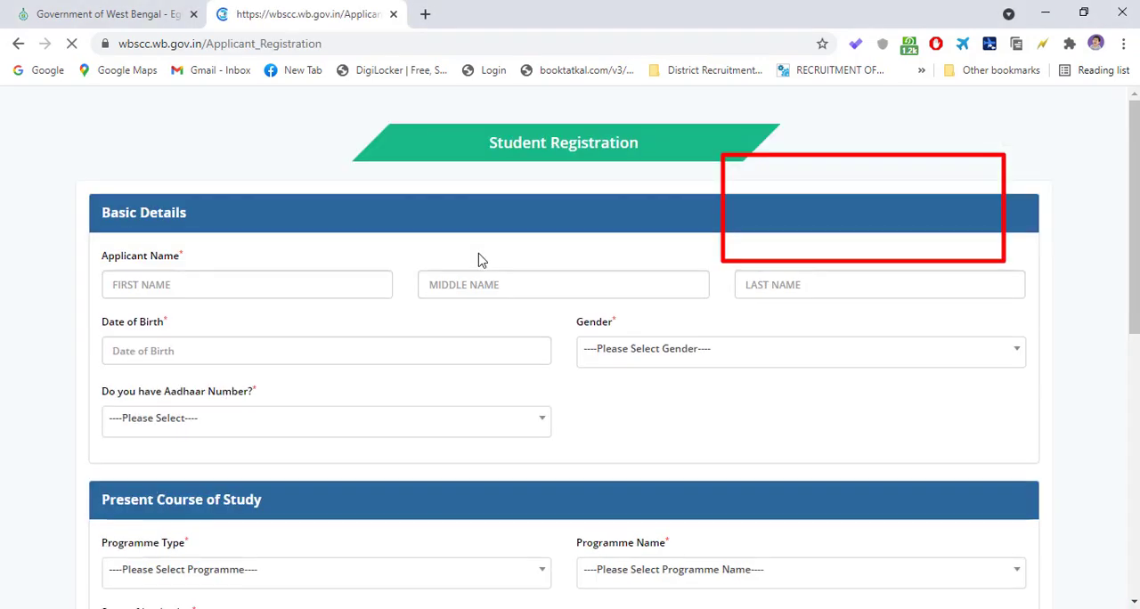
scroll(229, 293, down, 6)
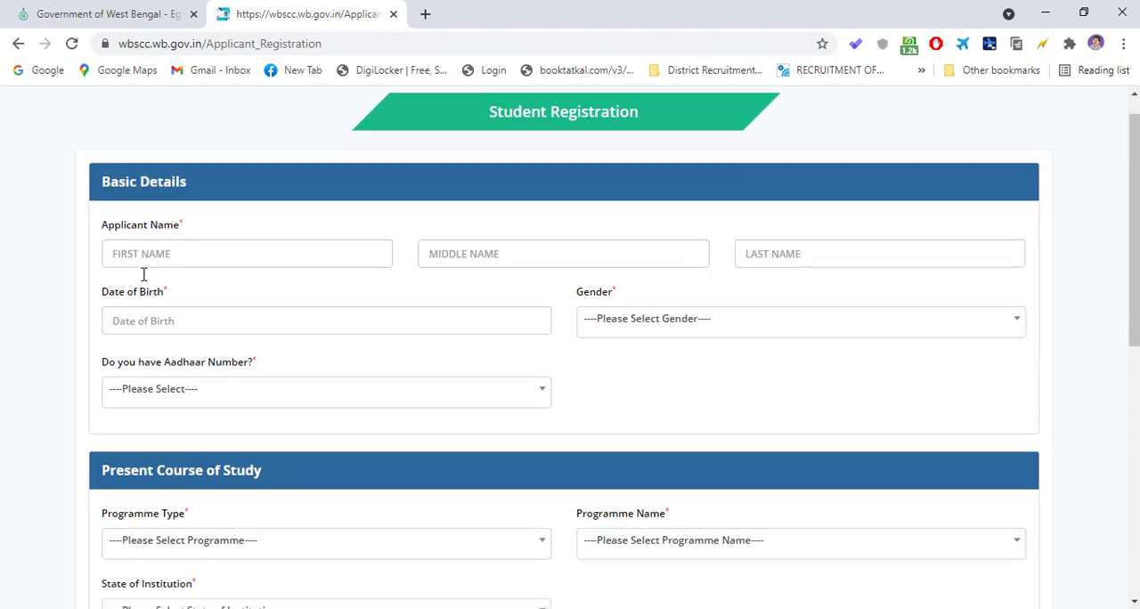
scroll(226, 288, up, 6)
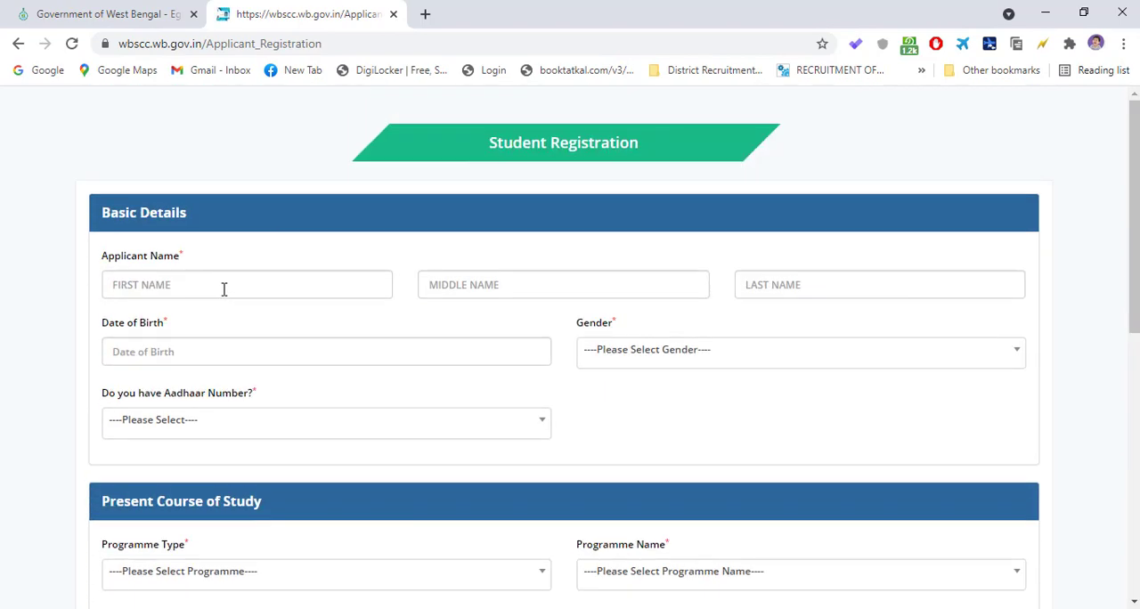
scroll(231, 284, down, 3)
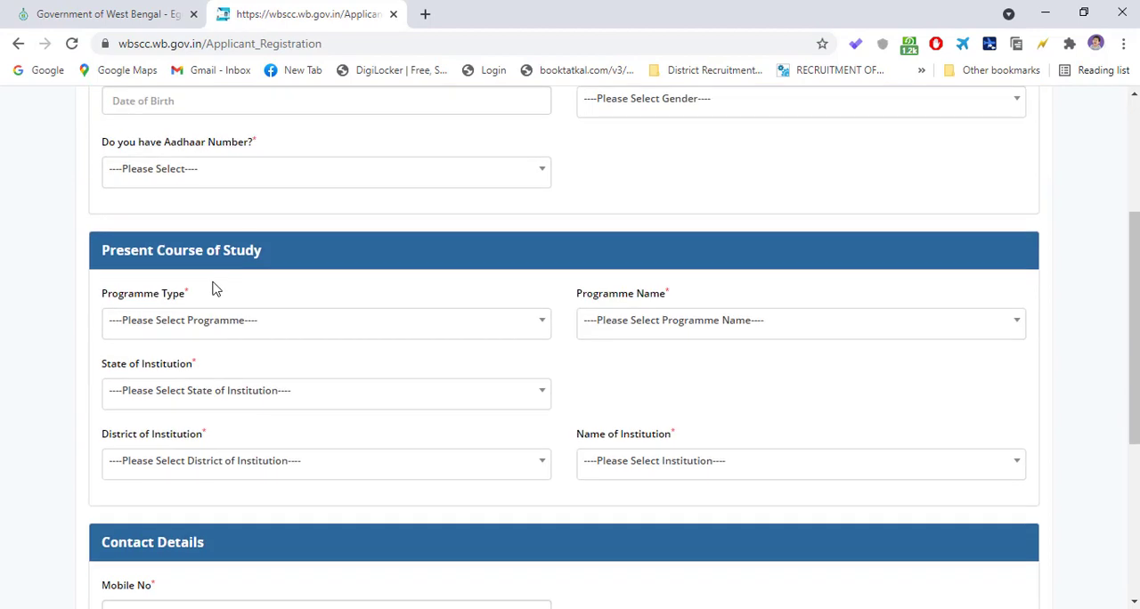
scroll(212, 289, up, 3)
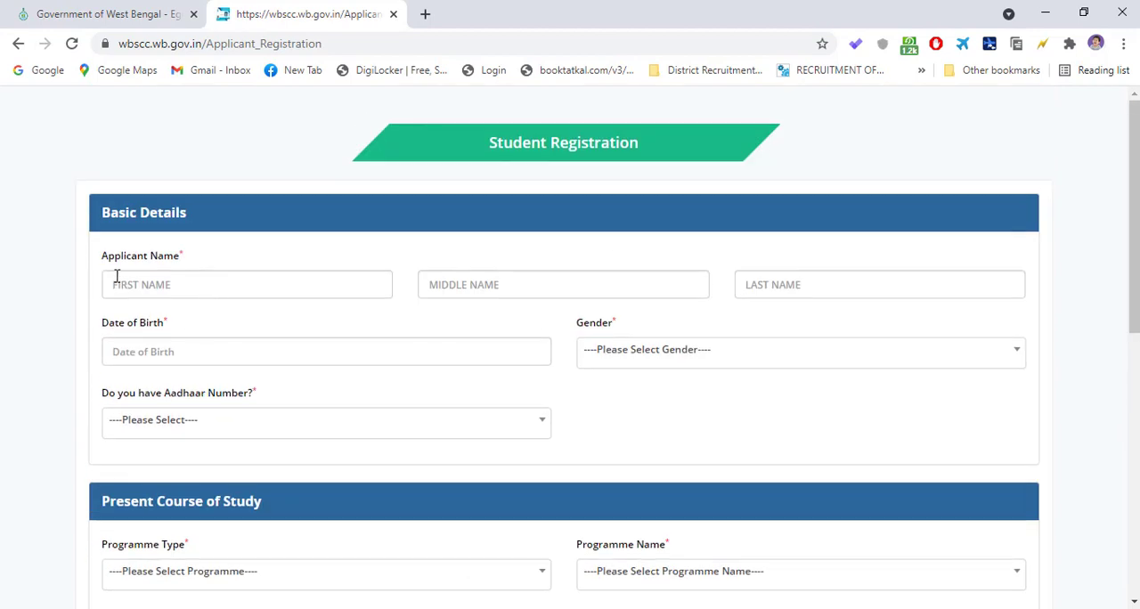
- Inspect the applicant name, date of birth and gender fields in Basic Details, including the gender options
click(158, 287)
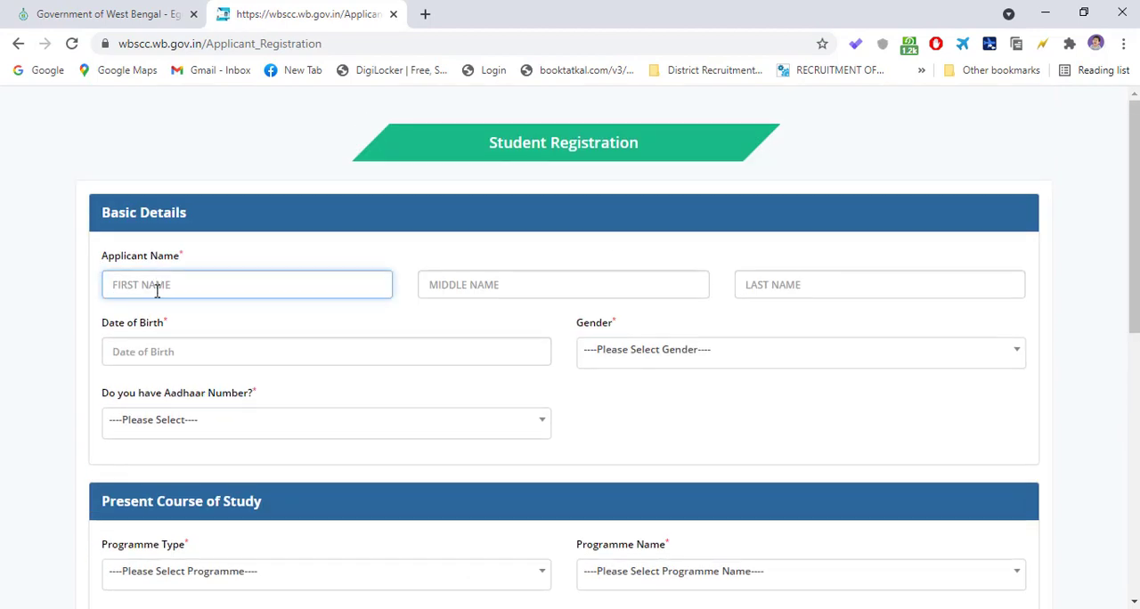
click(485, 290)
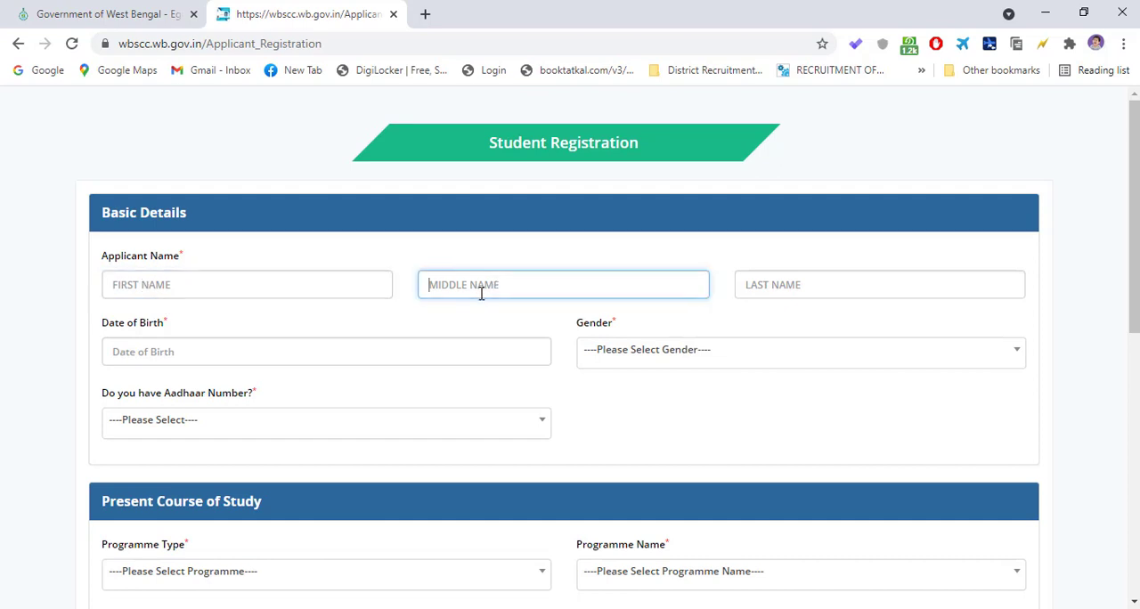
click(809, 284)
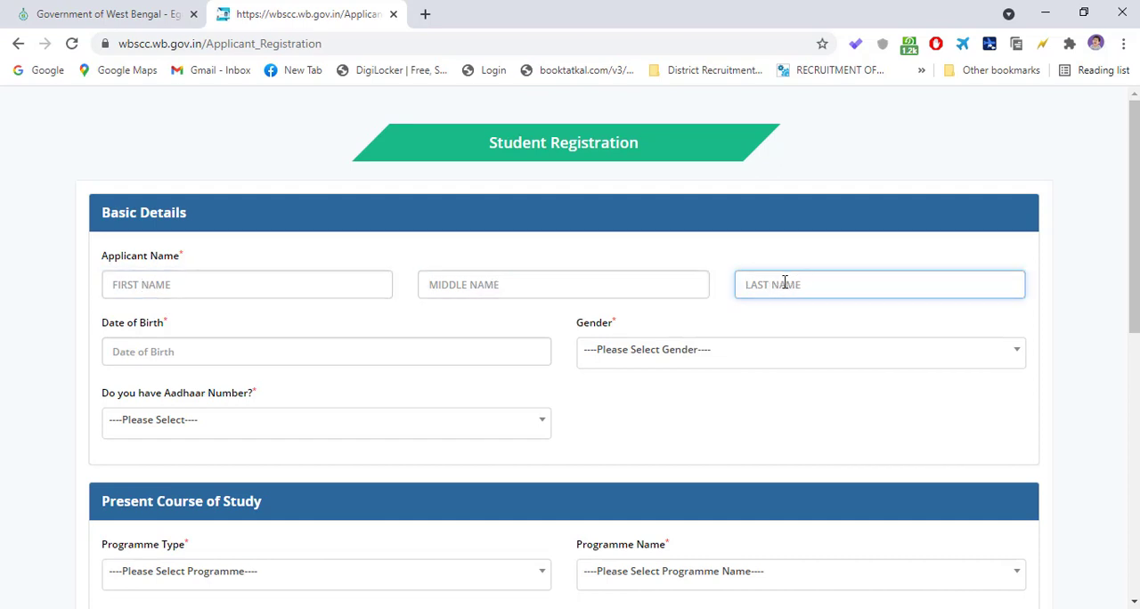
click(178, 295)
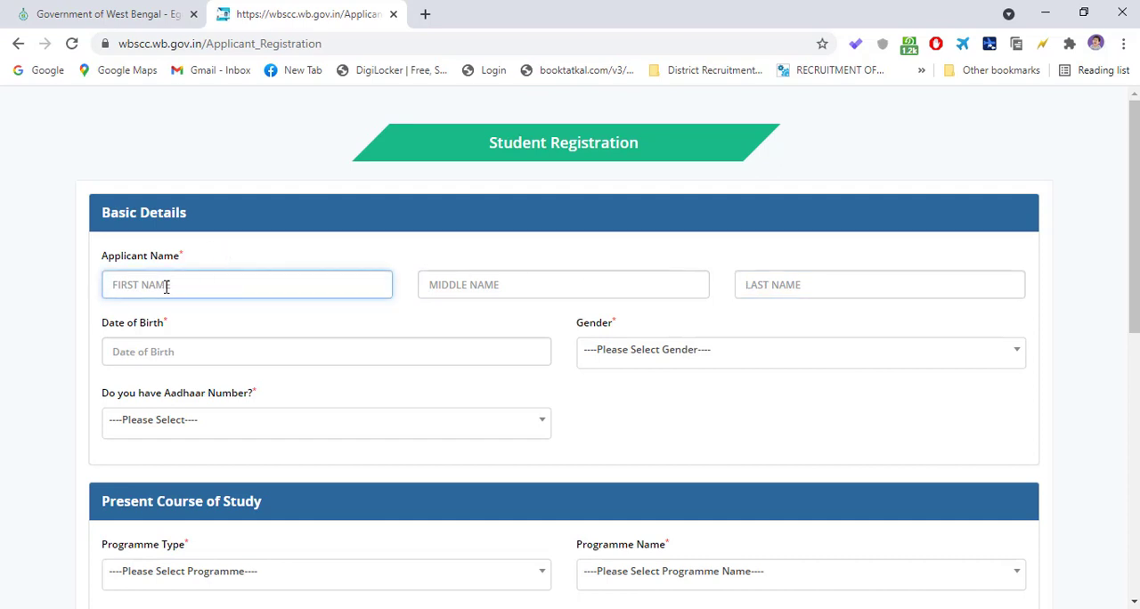
click(163, 355)
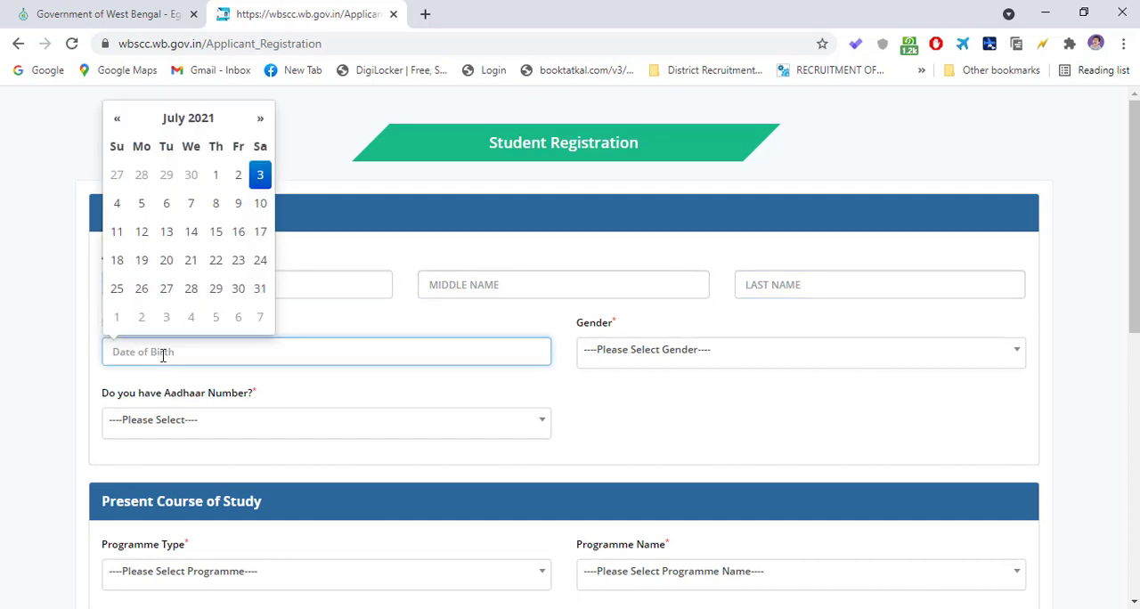
click(357, 330)
click(682, 359)
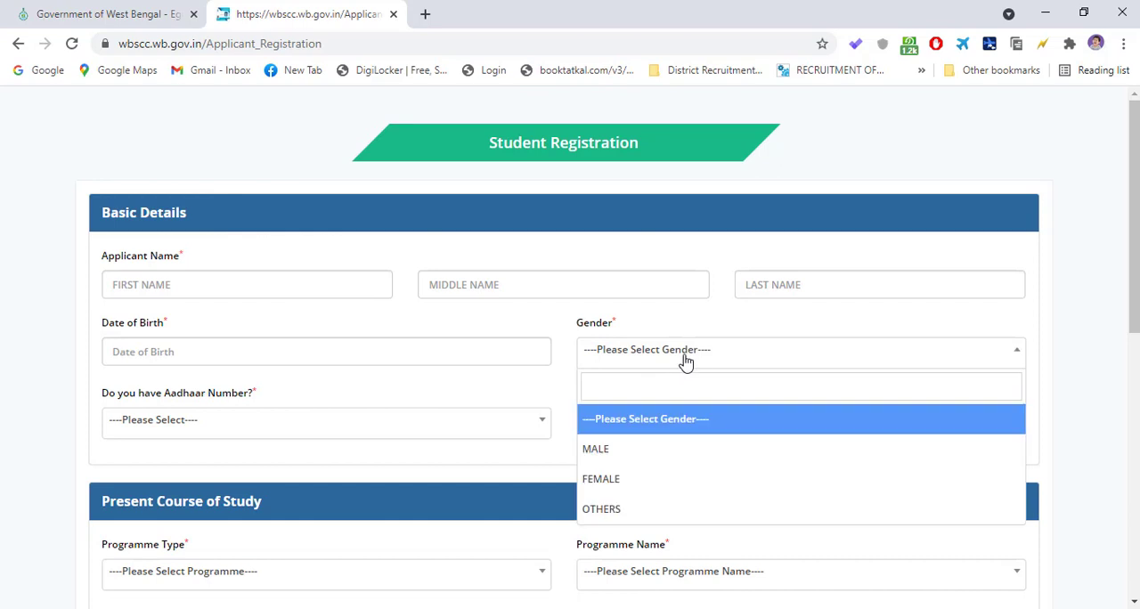
- Answer Yes to having an Aadhaar number and go to the Aadhaar number field
click(175, 427)
scroll(178, 435, down, 1)
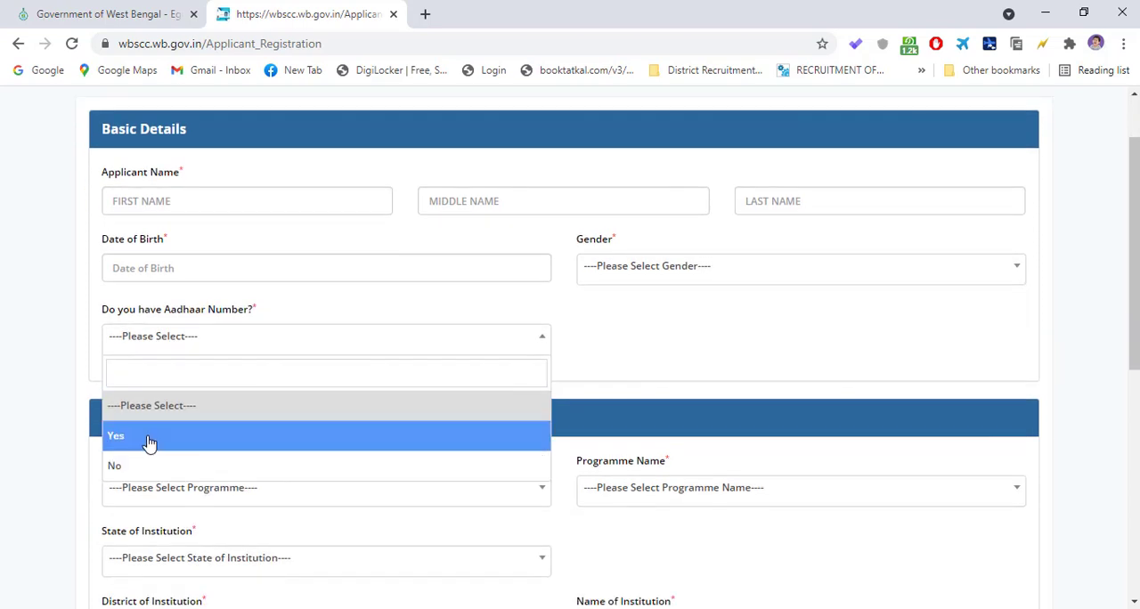
click(148, 442)
click(618, 345)
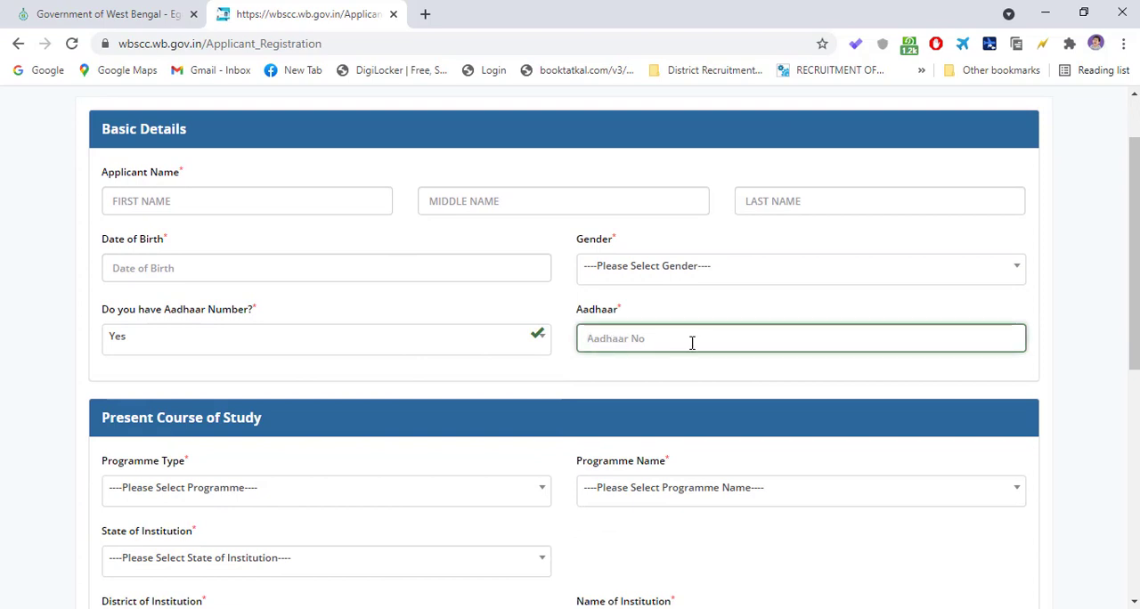
- Answer No to having an Aadhaar number and choose West Bengal Board of Secondary Education, WBBSE as the 10th standard board
click(453, 343)
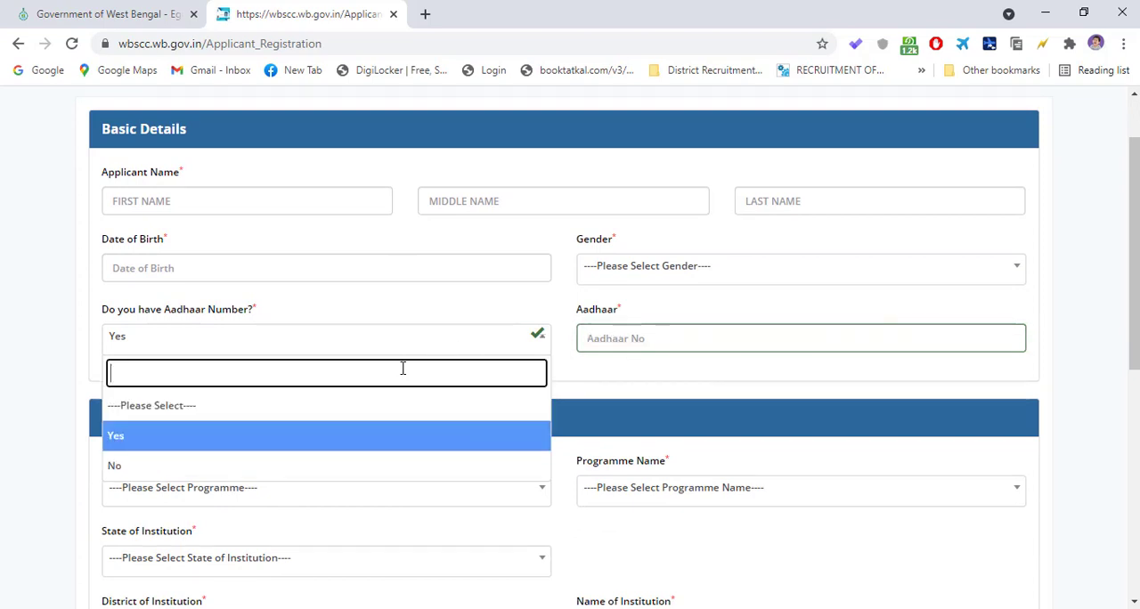
click(237, 466)
click(678, 356)
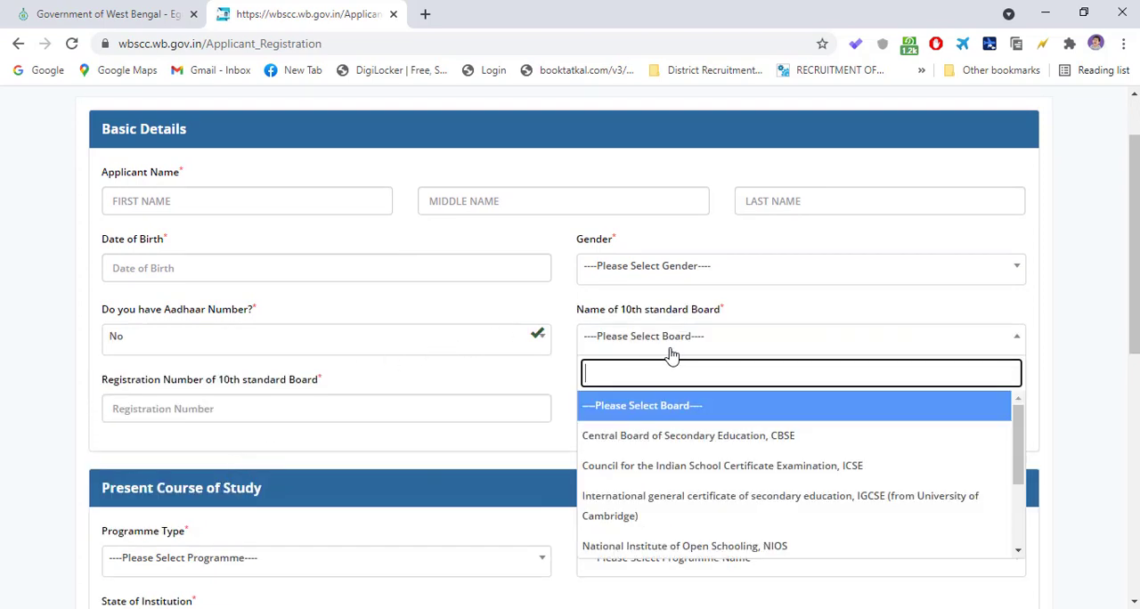
scroll(858, 354, down, 1)
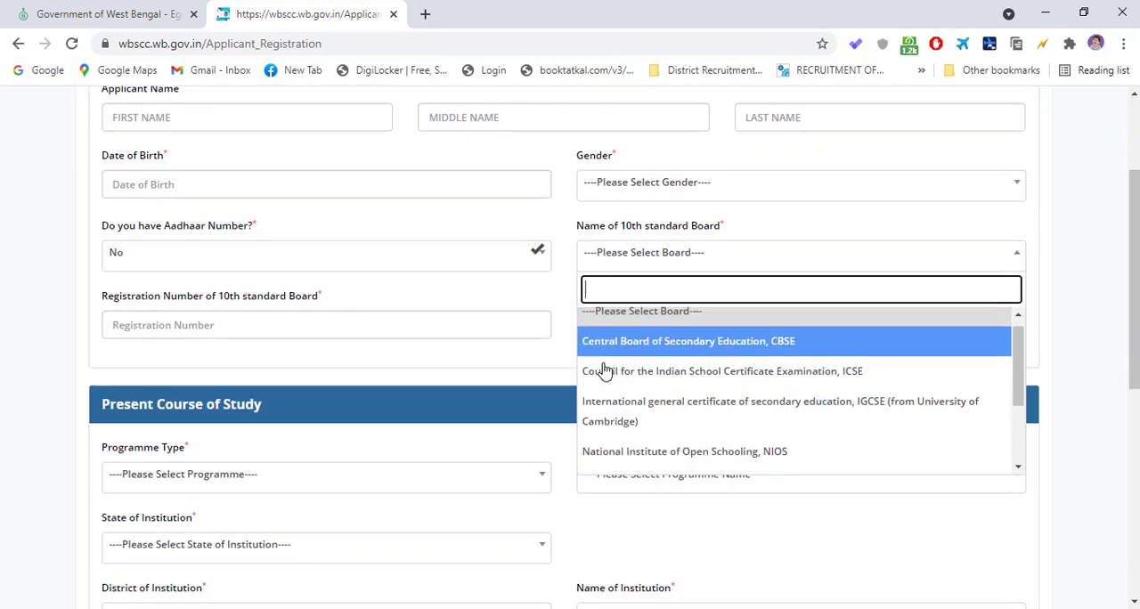
scroll(687, 373, down, 5)
scroll(1013, 308, up, 2)
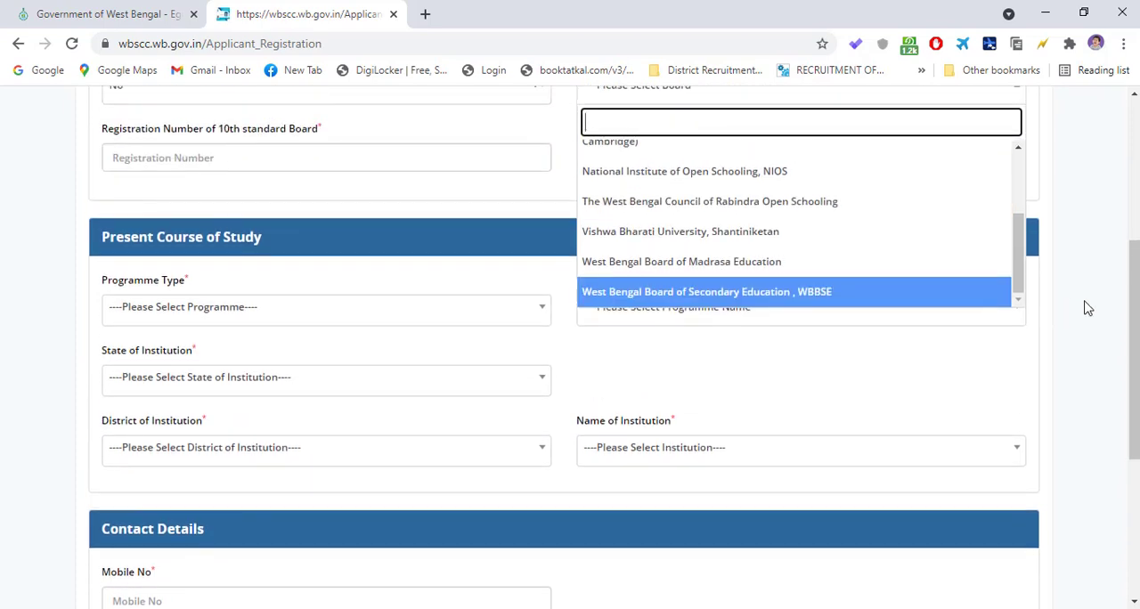
scroll(729, 308, down, 1)
click(691, 294)
scroll(577, 293, up, 1)
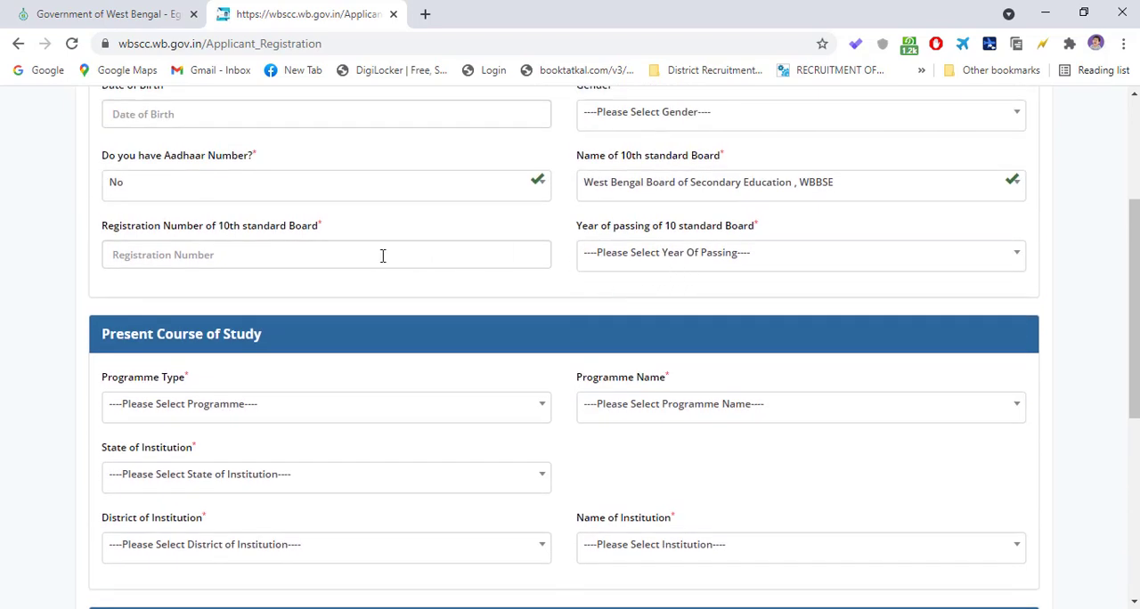
- Highlight the 10th standard board registration number label and set the year of passing to 2013
drag(108, 226, 323, 226)
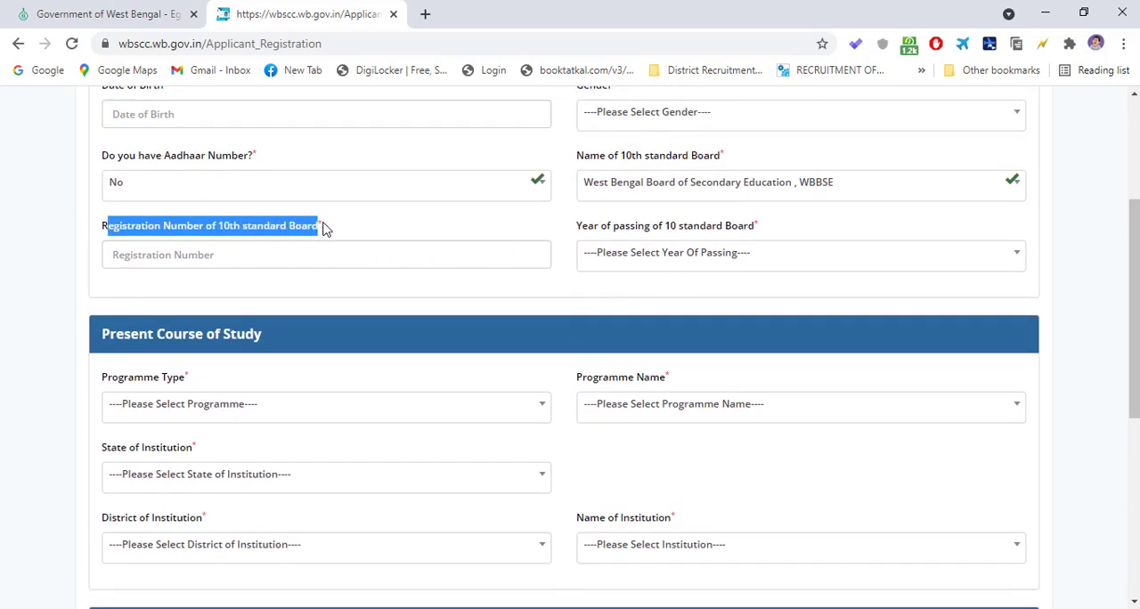
click(293, 253)
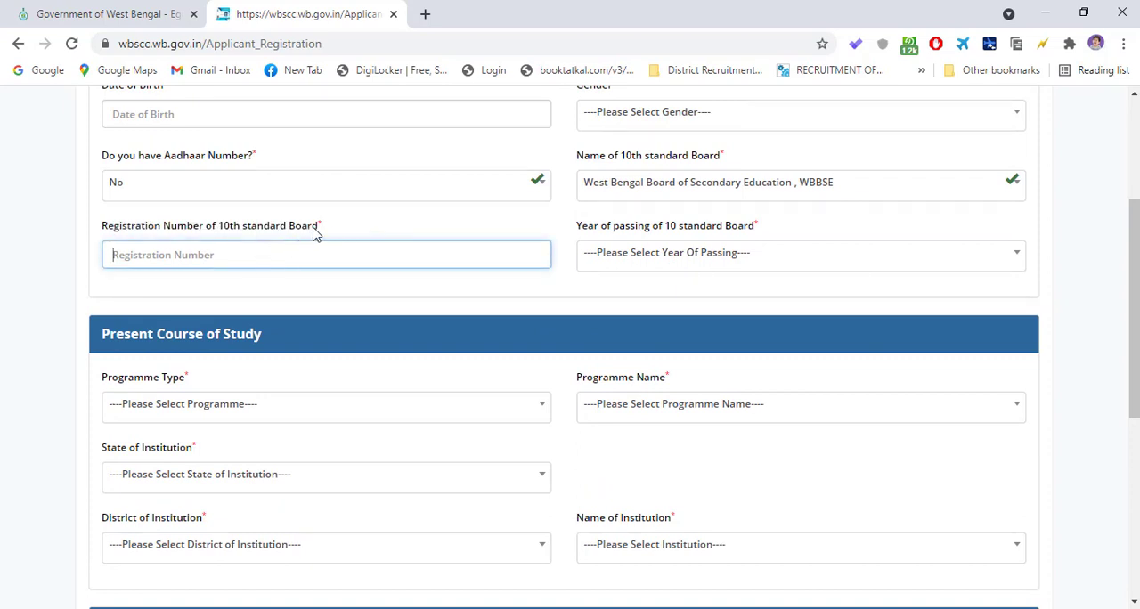
click(702, 258)
scroll(626, 428, down, 3)
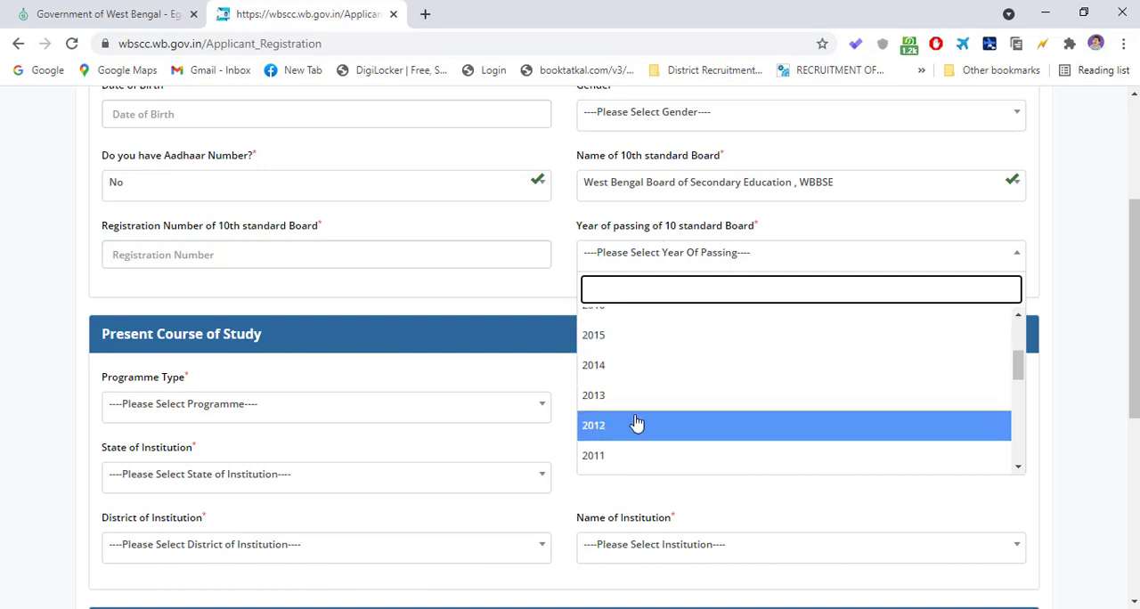
scroll(631, 432, down, 3)
scroll(636, 388, down, 1)
scroll(625, 392, up, 2)
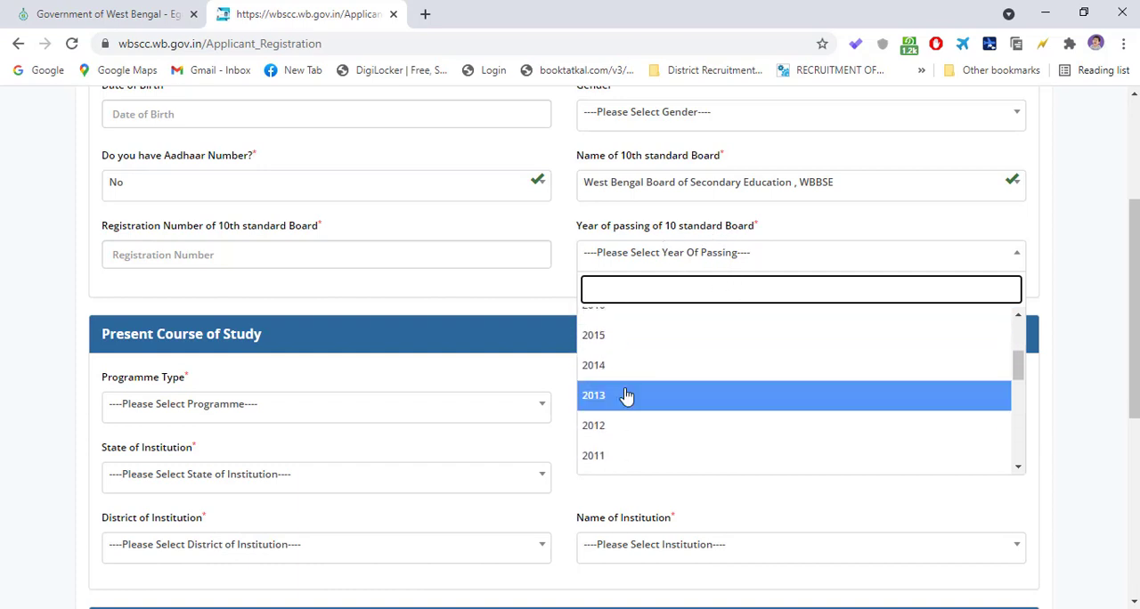
click(624, 395)
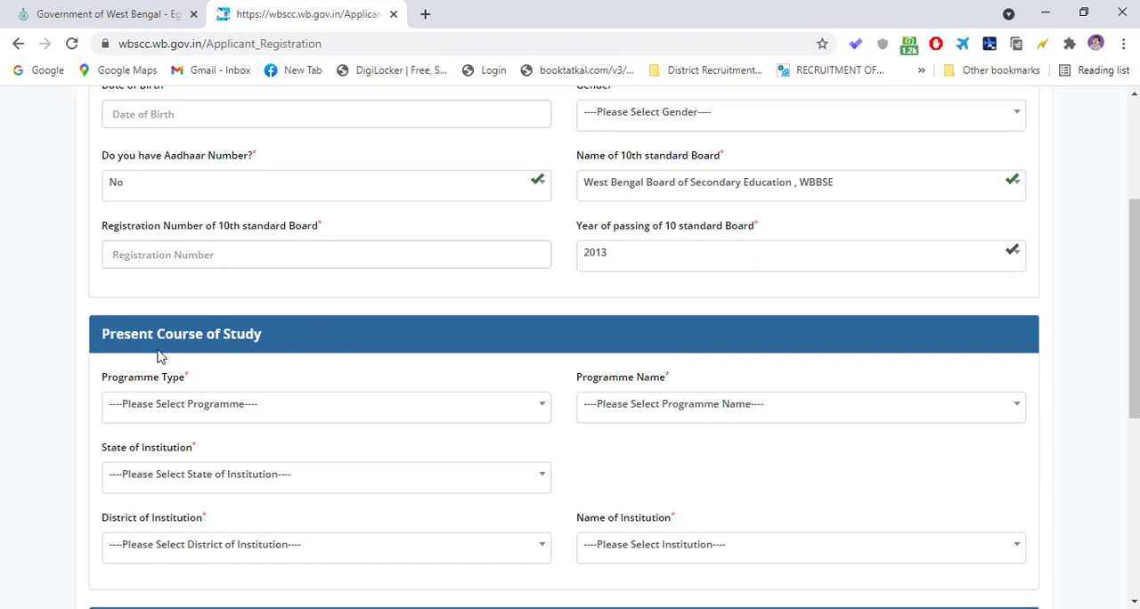
scroll(245, 338, down, 1)
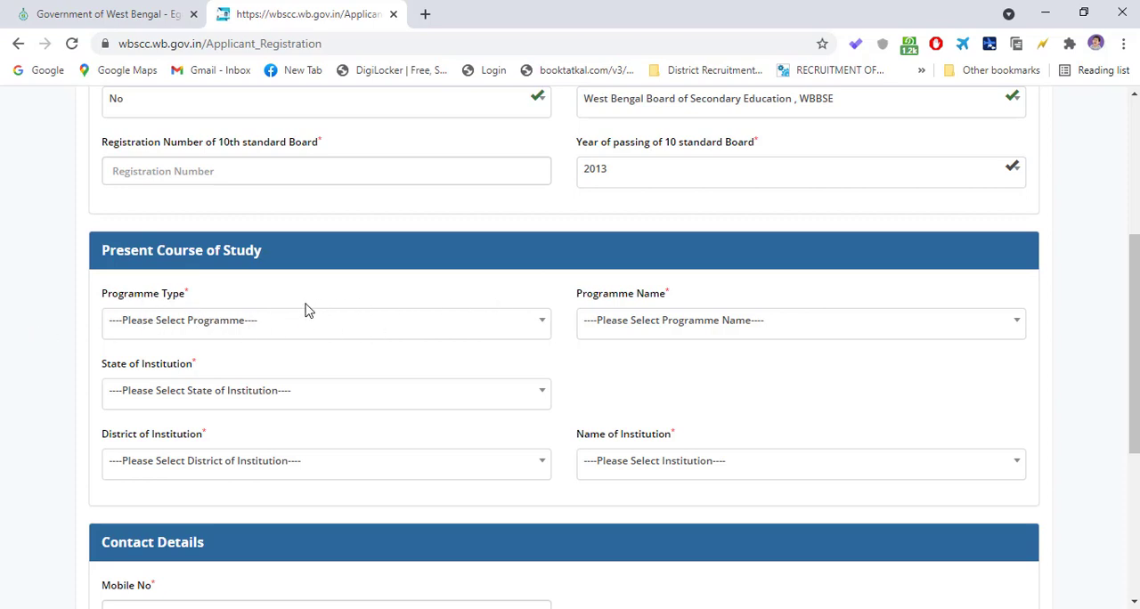
- Examine the programme type options offered in the Present Course of Study section, through to VOCATIONAL(10+2)
scroll(267, 280, down, 1)
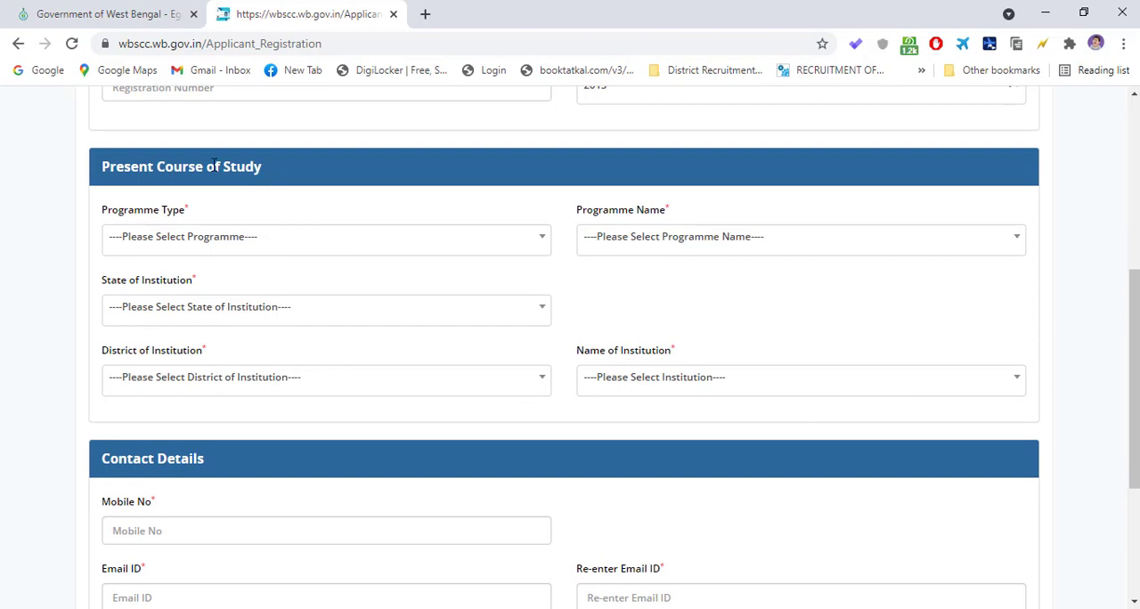
click(174, 237)
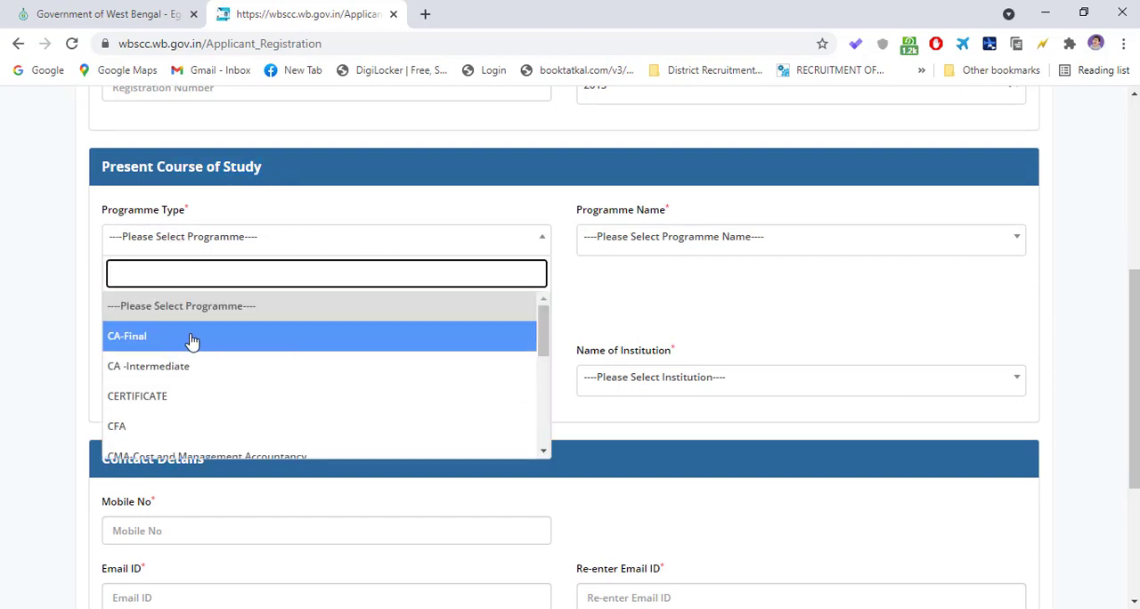
scroll(176, 374, down, 1)
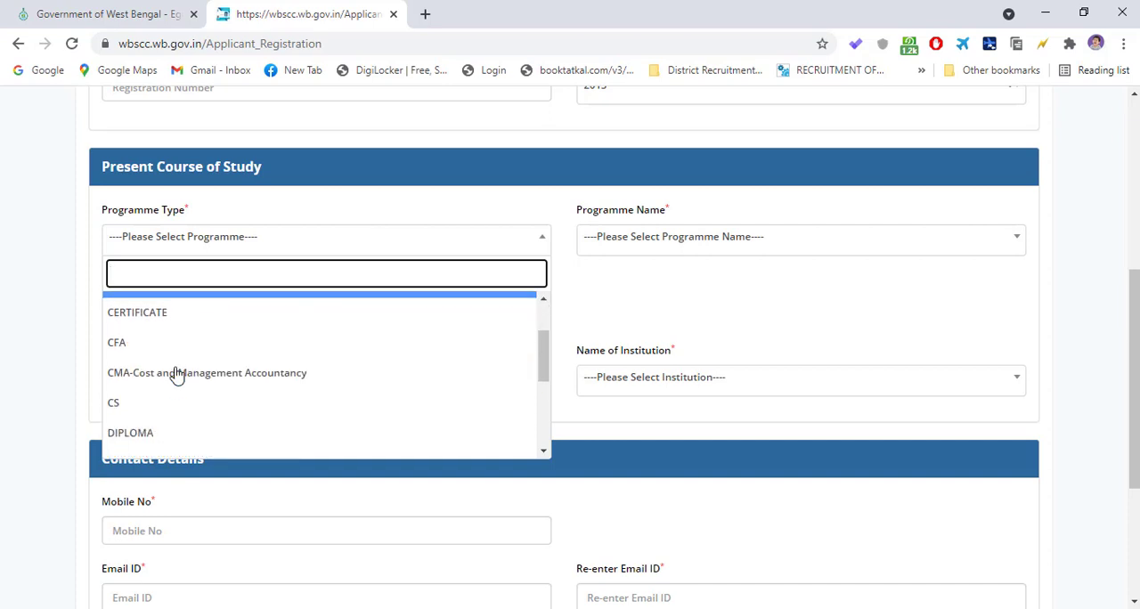
scroll(176, 375, down, 3)
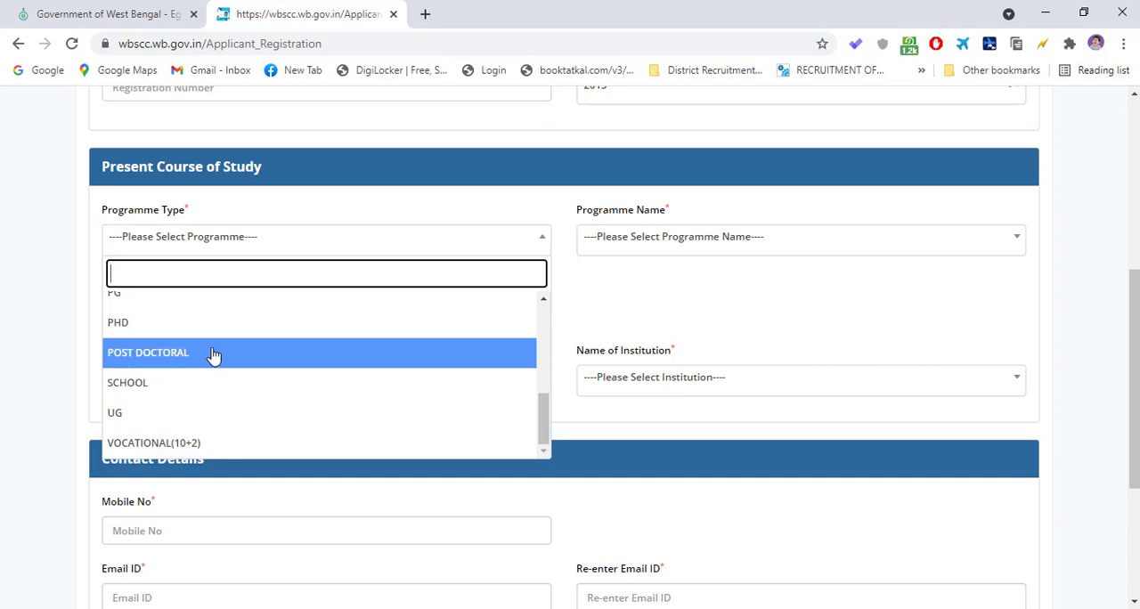
scroll(163, 356, up, 1)
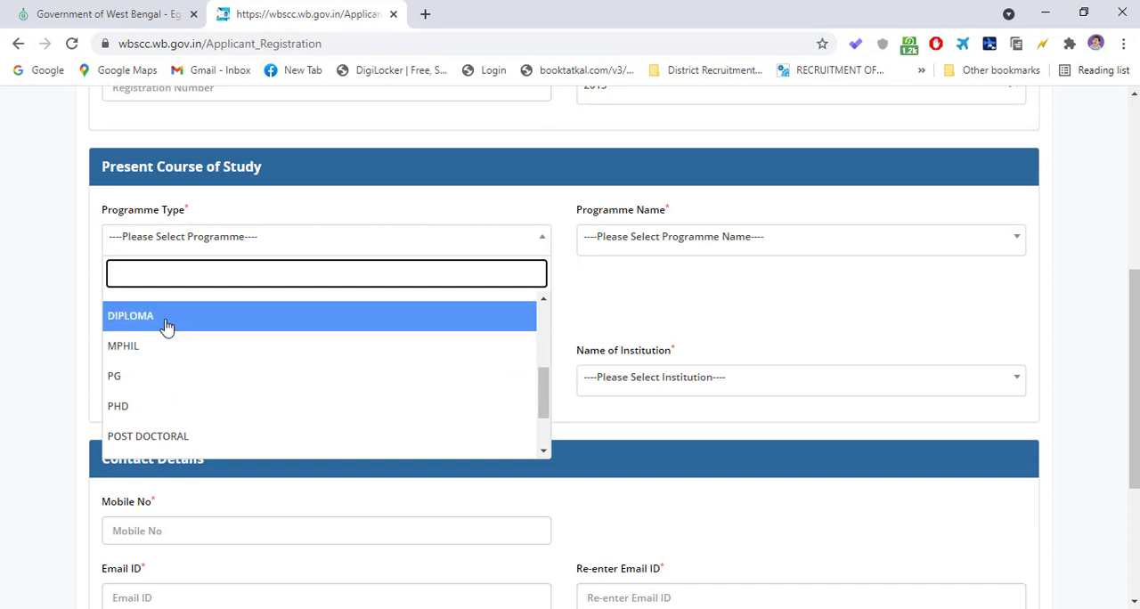
scroll(170, 326, up, 3)
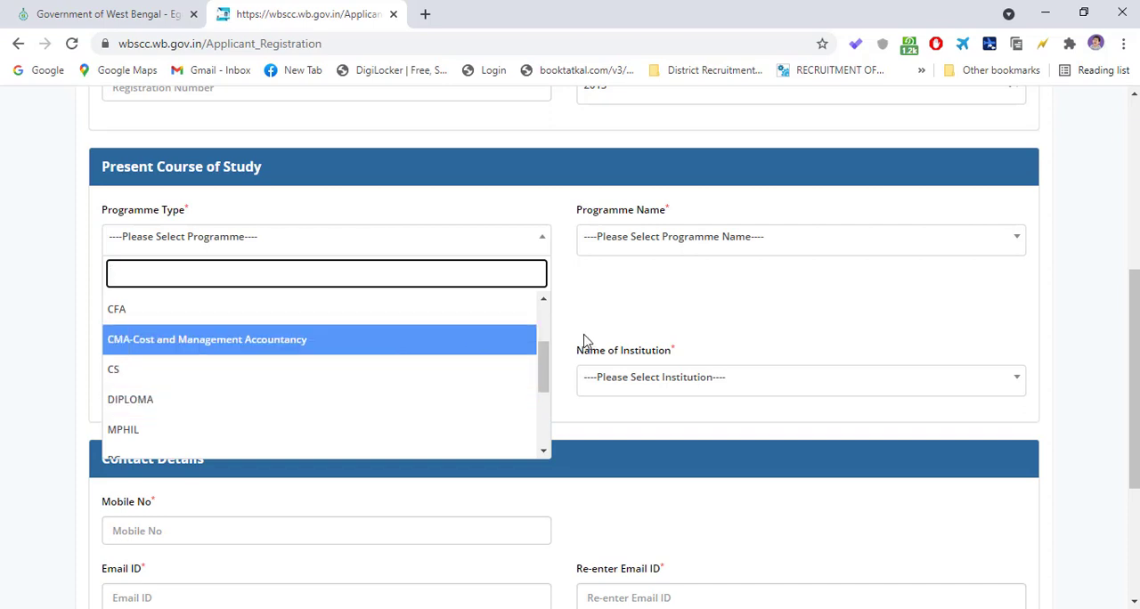
scroll(252, 382, down, 3)
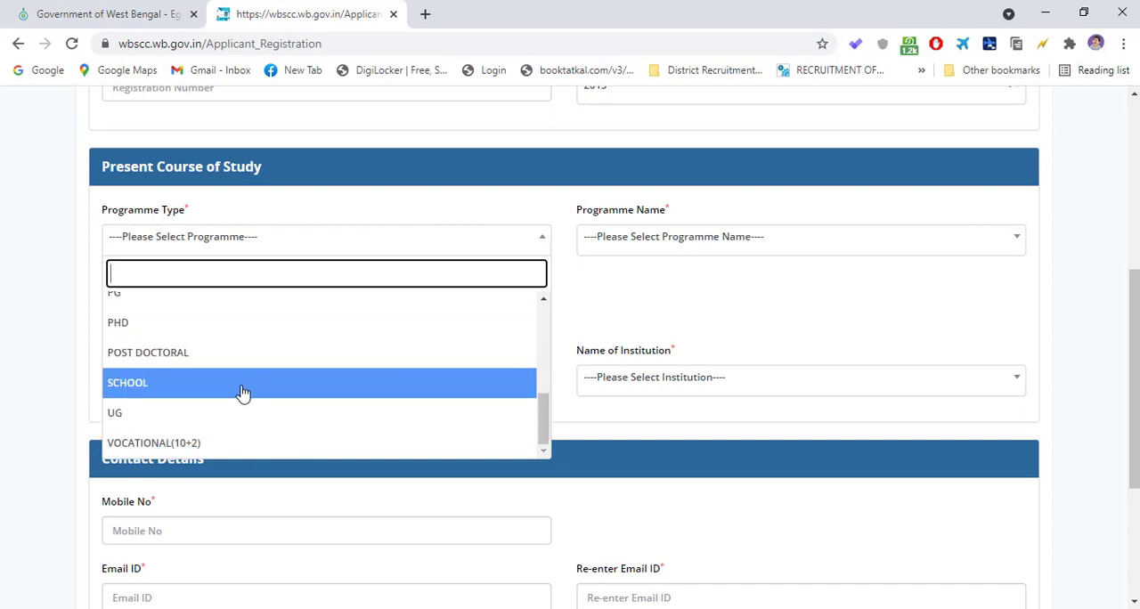
scroll(232, 403, down, 1)
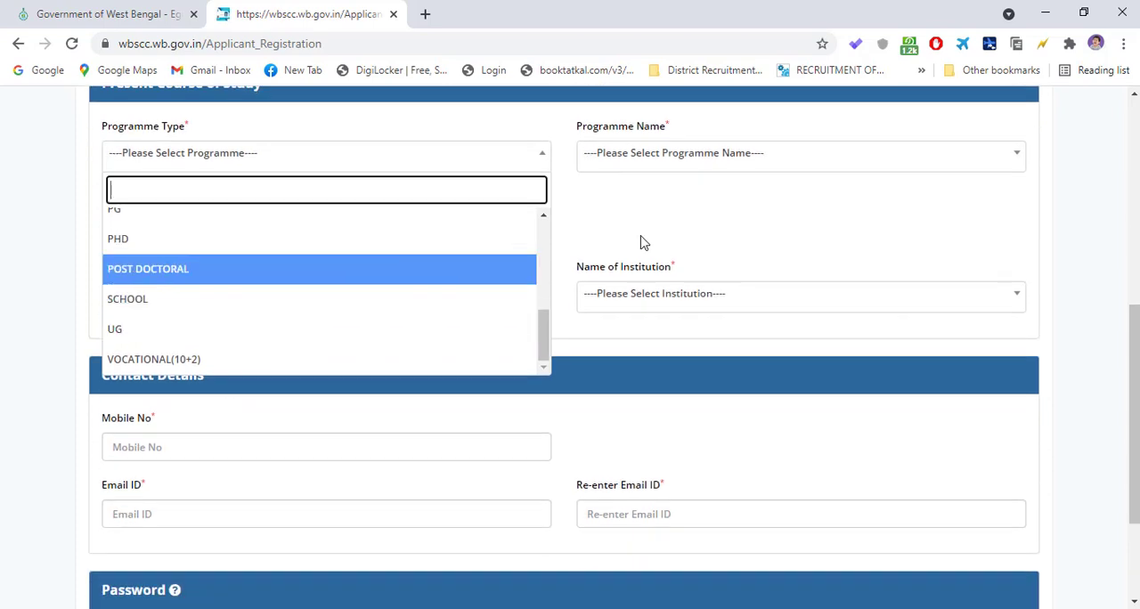
scroll(644, 238, up, 1)
scroll(645, 239, up, 1)
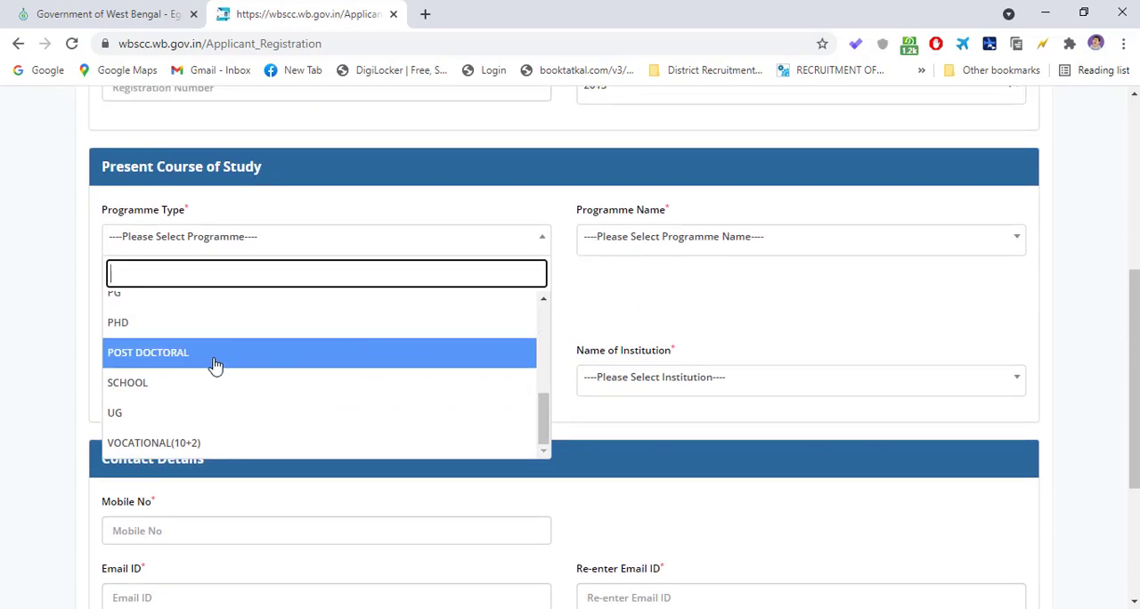
scroll(215, 365, up, 3)
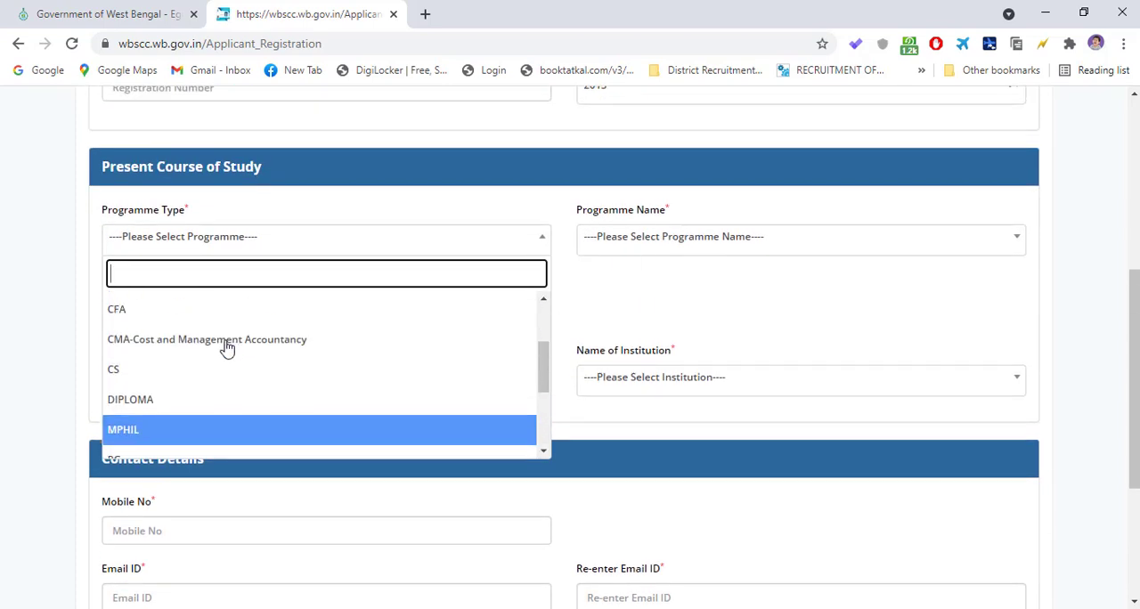
scroll(222, 348, up, 3)
- Set the programme type of the present course of study to UG
scroll(191, 359, down, 4)
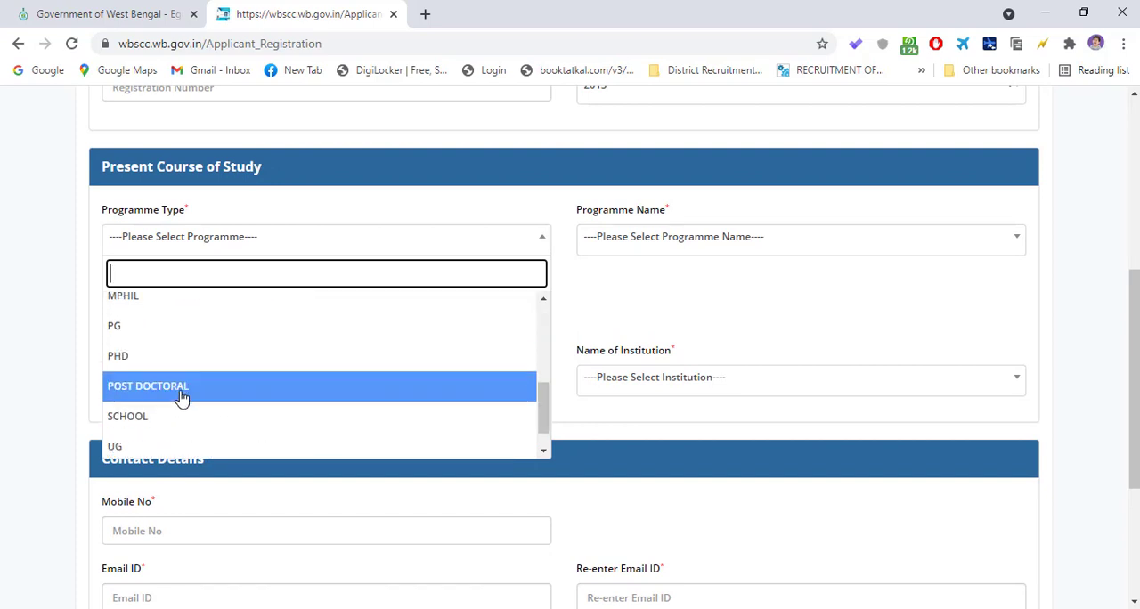
scroll(179, 409, down, 2)
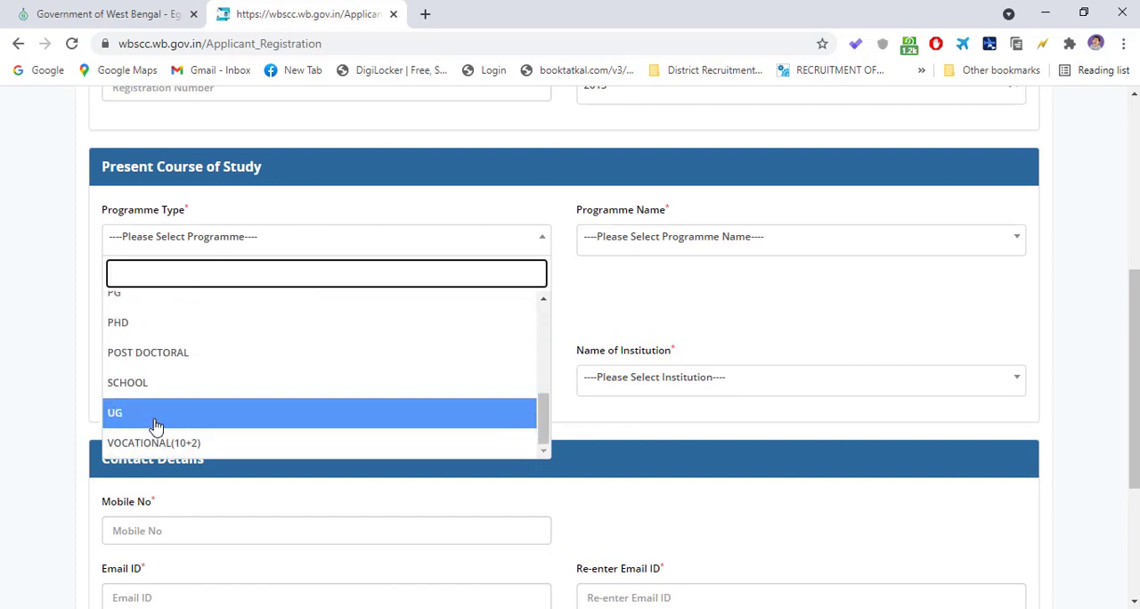
click(157, 421)
- Look at the choices for the state of institution without selecting one
click(224, 319)
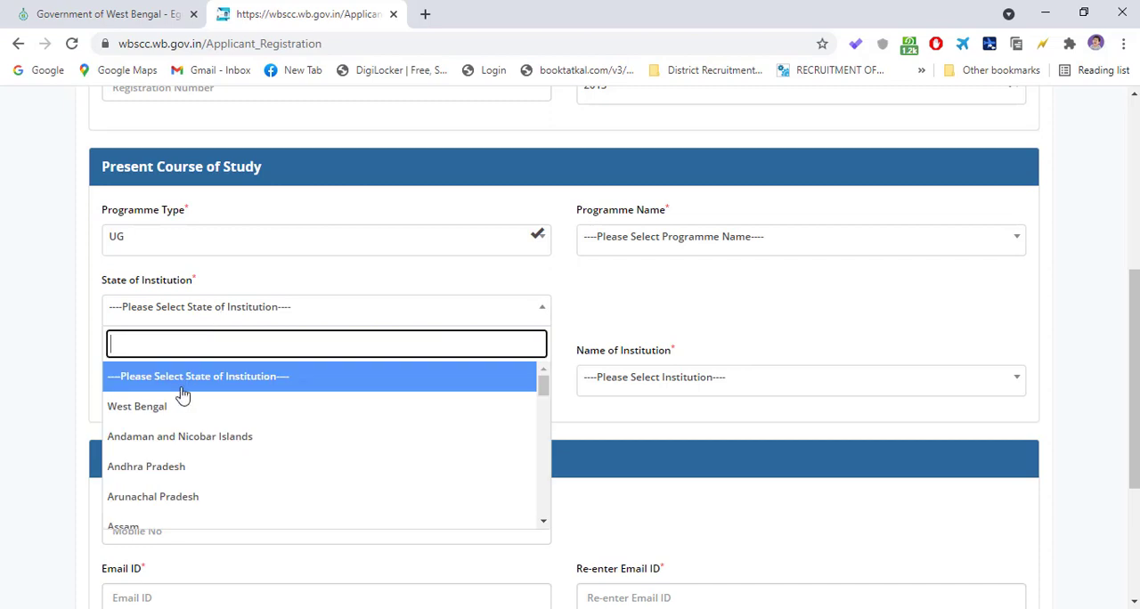
click(657, 318)
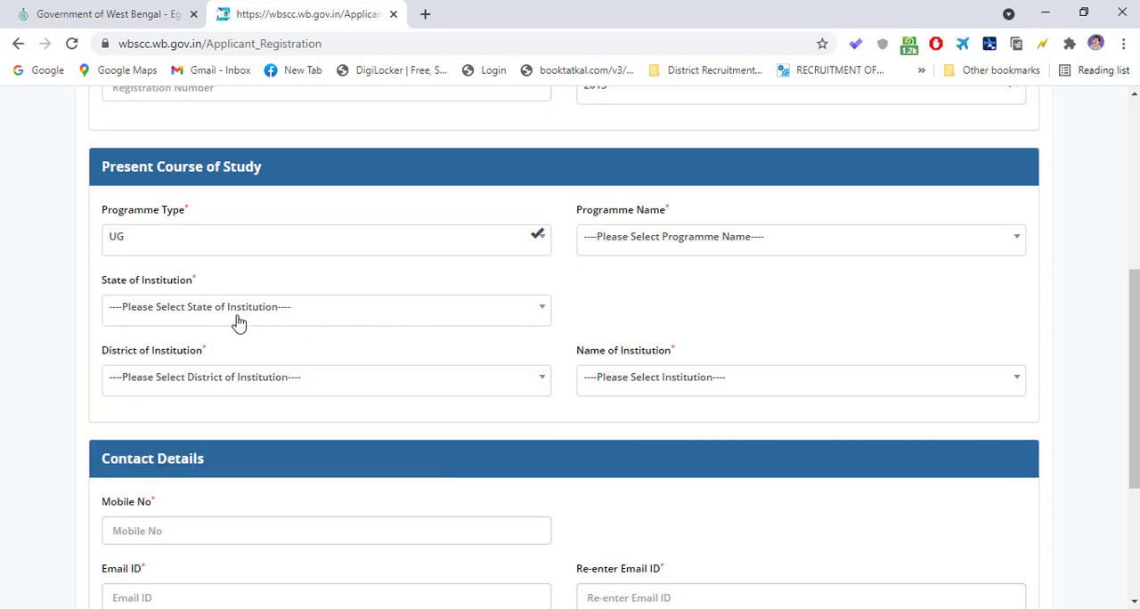
click(239, 321)
- Go through the whole range of programme types once more and choose UG again
click(329, 250)
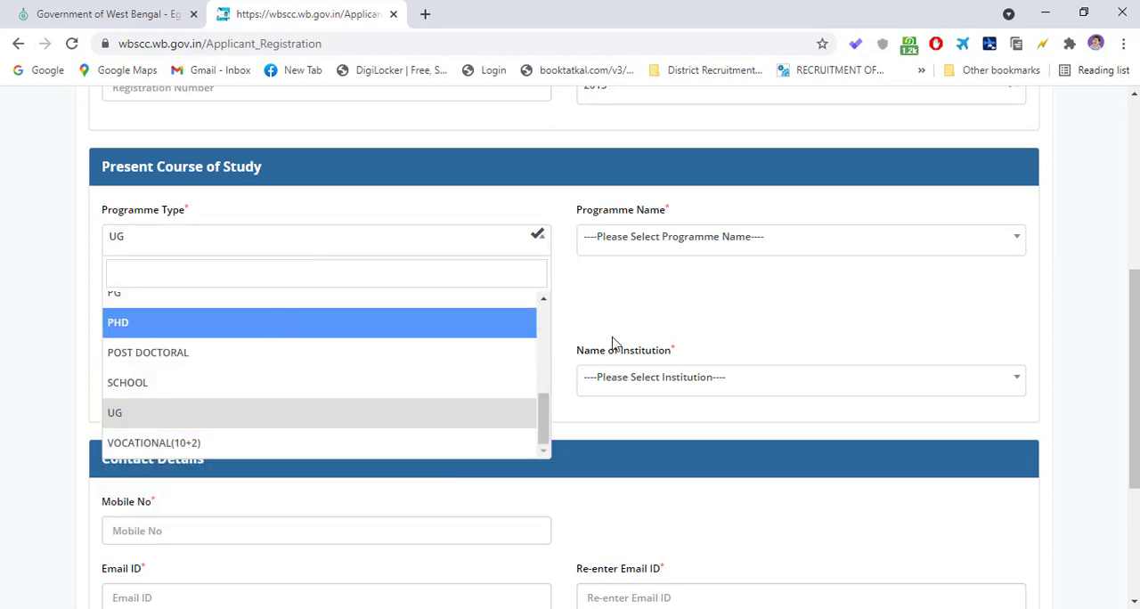
scroll(434, 255, down, 1)
scroll(434, 255, up, 4)
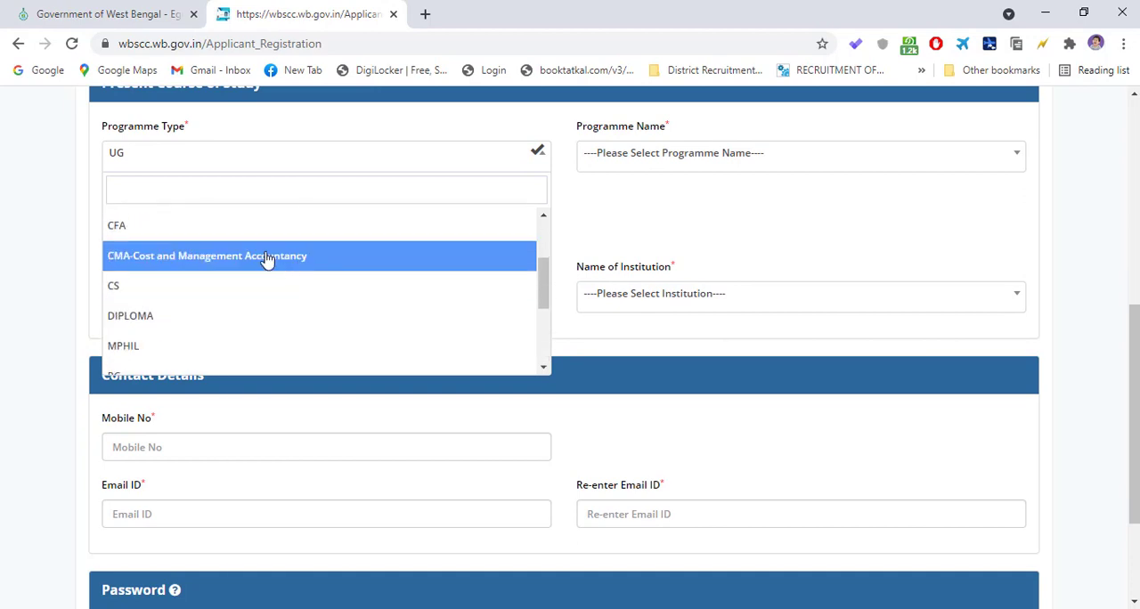
scroll(253, 245, up, 1)
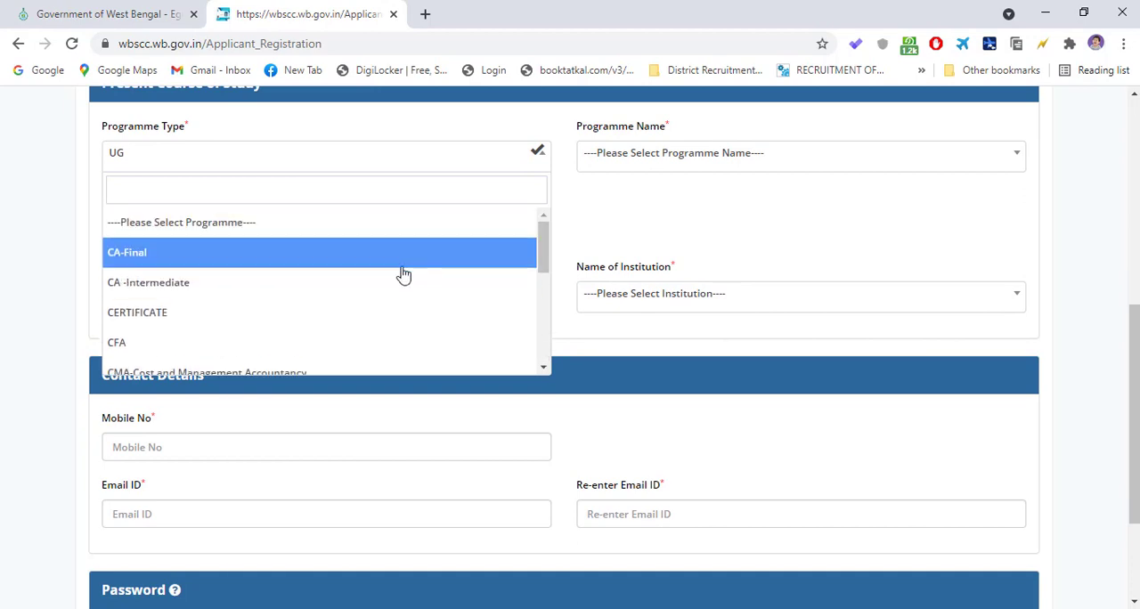
scroll(262, 275, down, 2)
scroll(253, 278, down, 2)
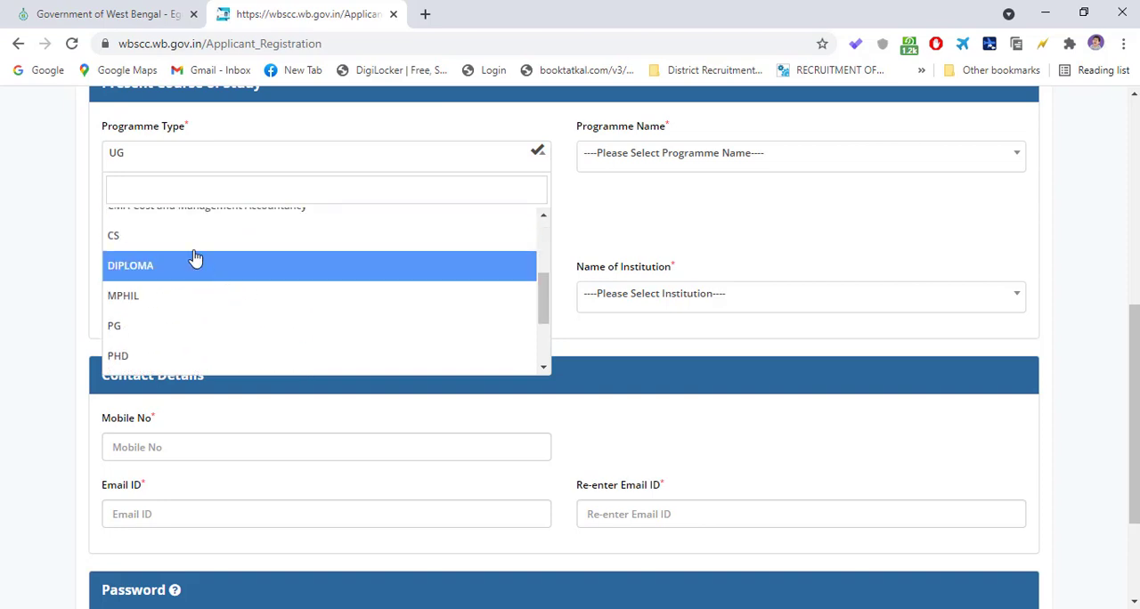
scroll(192, 252, up, 3)
scroll(209, 321, down, 5)
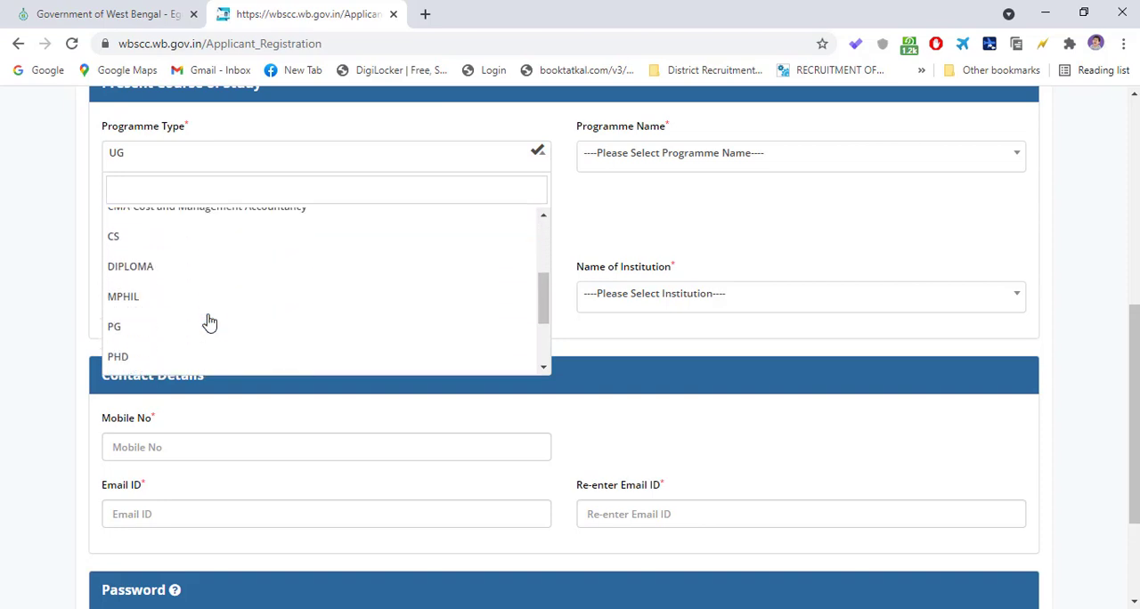
scroll(649, 173, up, 1)
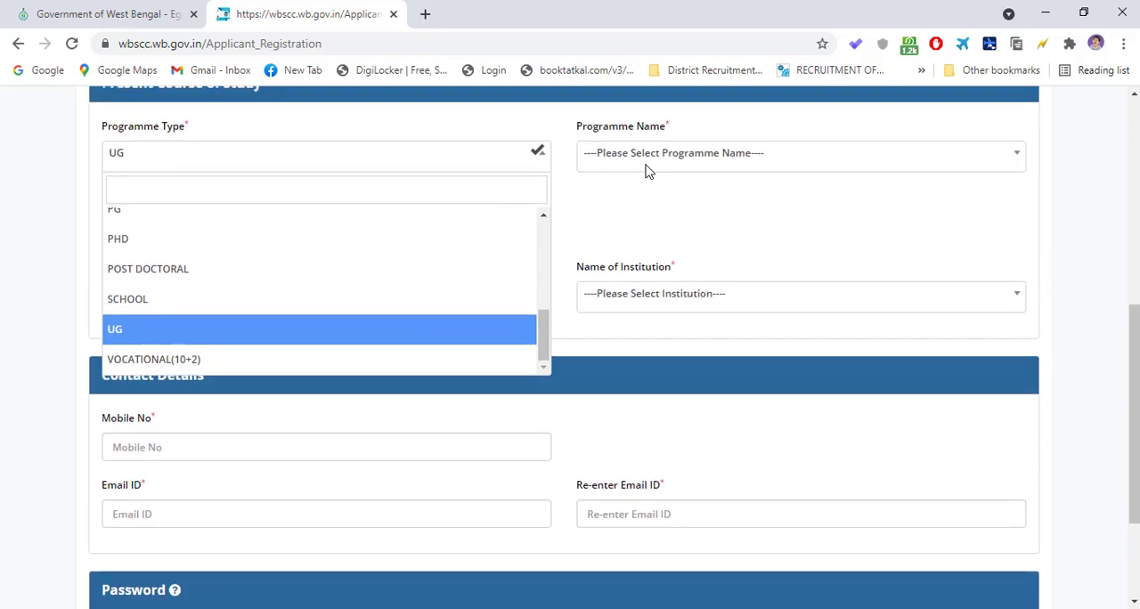
scroll(377, 267, up, 2)
scroll(377, 270, up, 3)
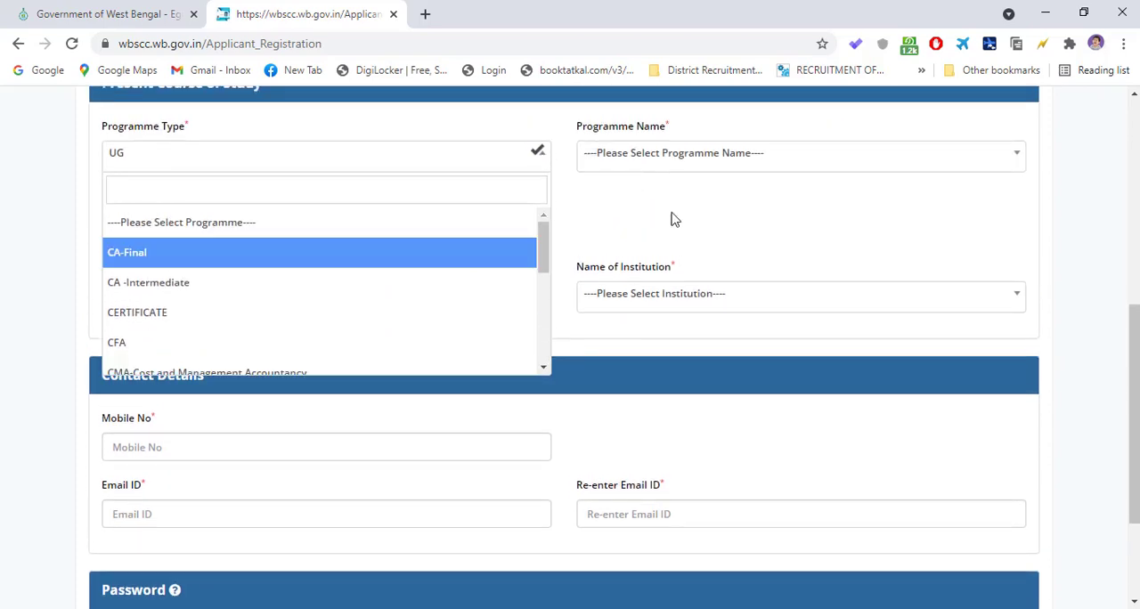
scroll(303, 294, down, 3)
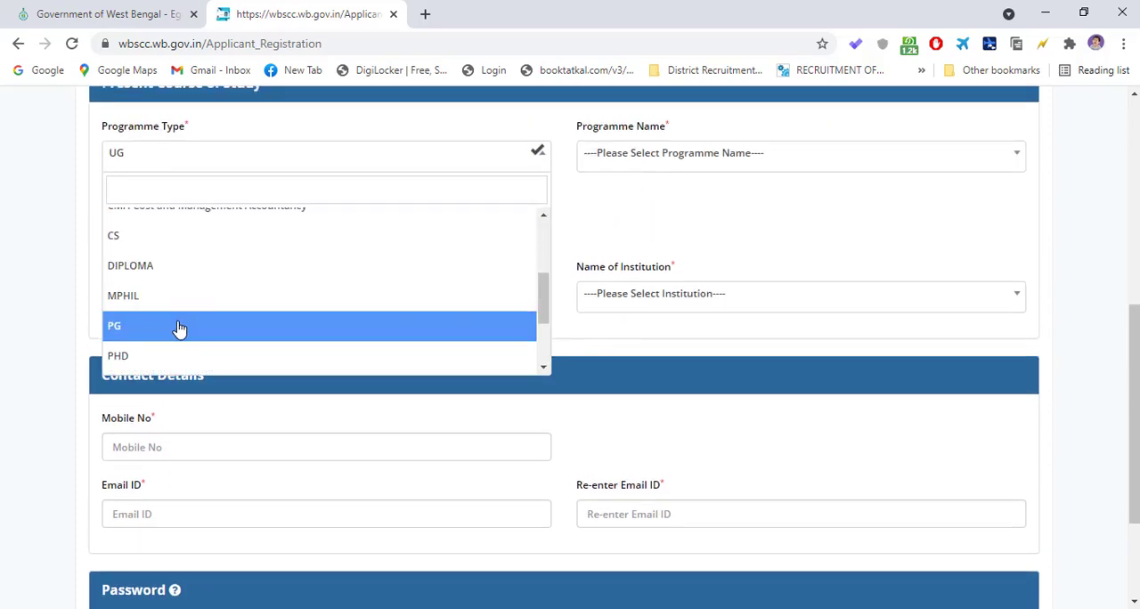
scroll(178, 327, down, 1)
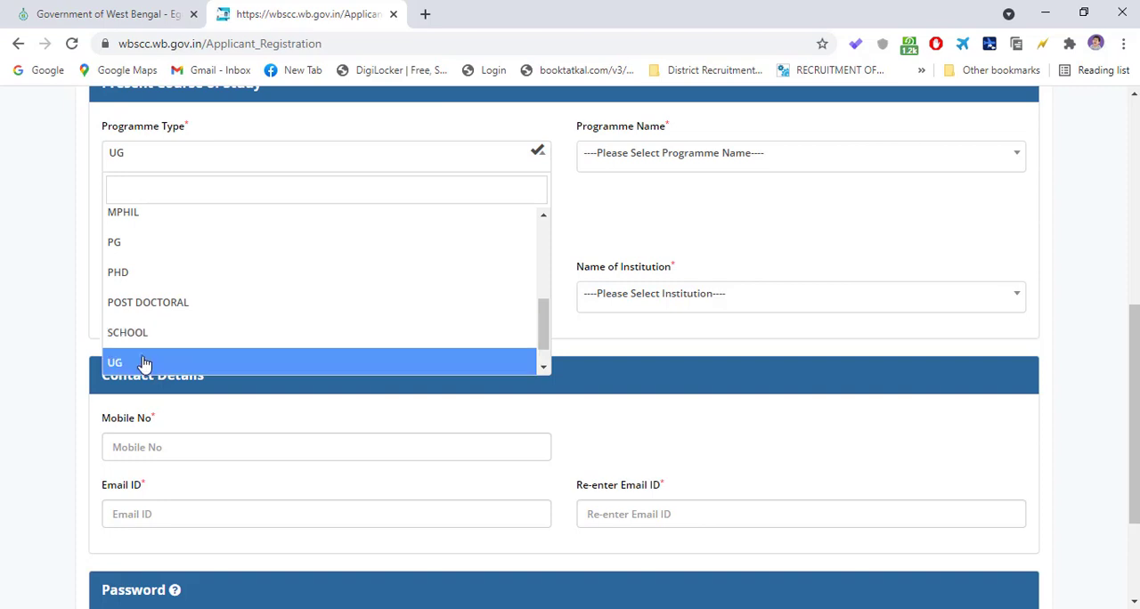
click(144, 364)
- Examine the programme names offered for the UG programme type, down to the Bachelor of Commerce courses
click(624, 165)
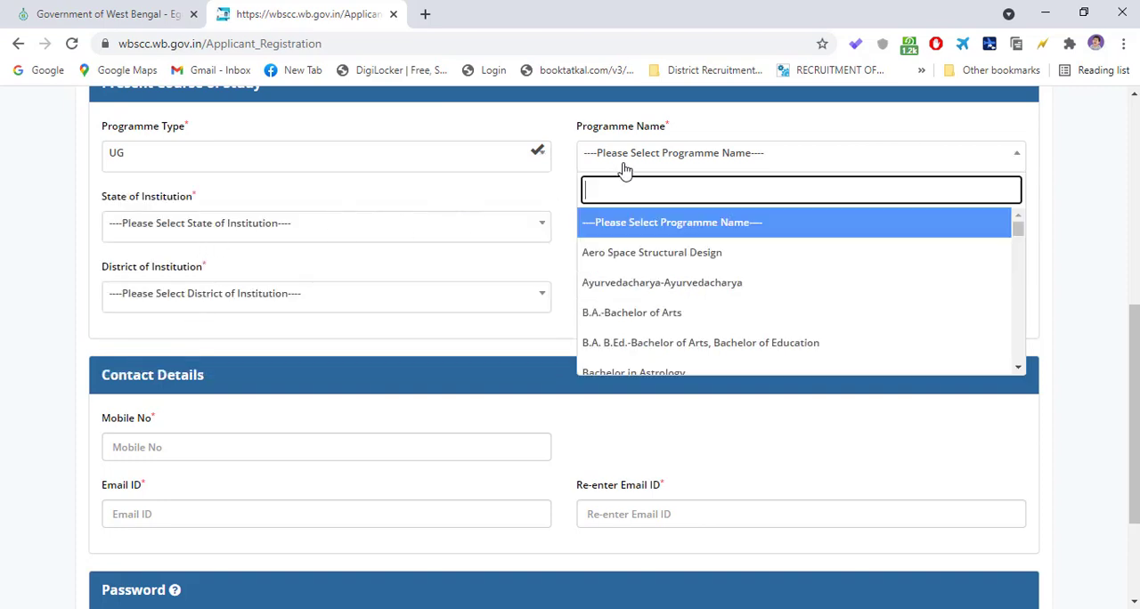
scroll(726, 300, down, 2)
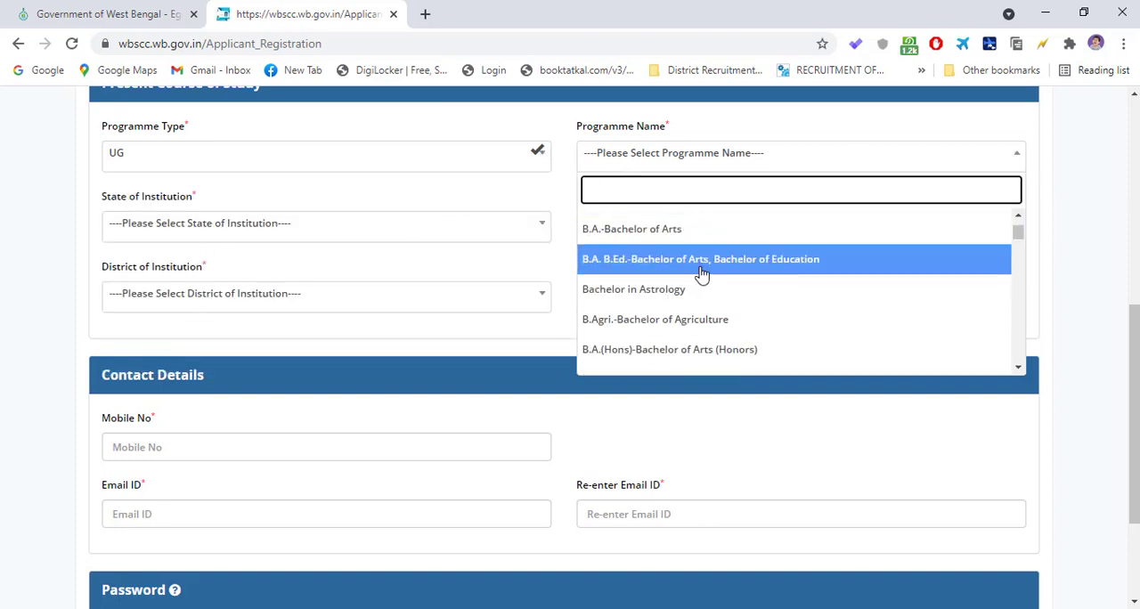
scroll(690, 330, up, 2)
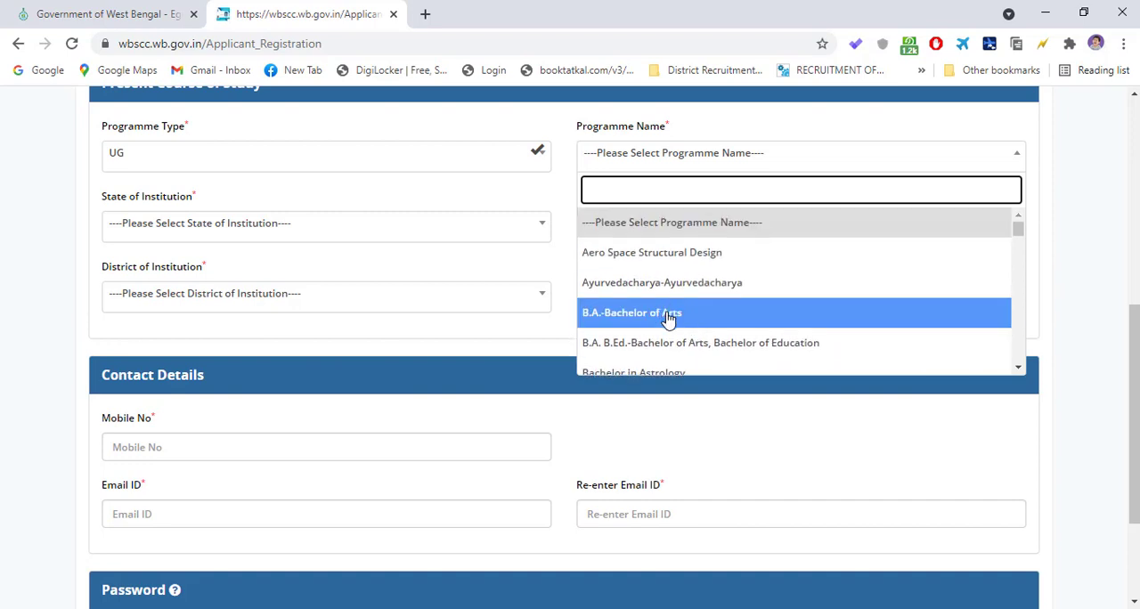
scroll(739, 356, down, 5)
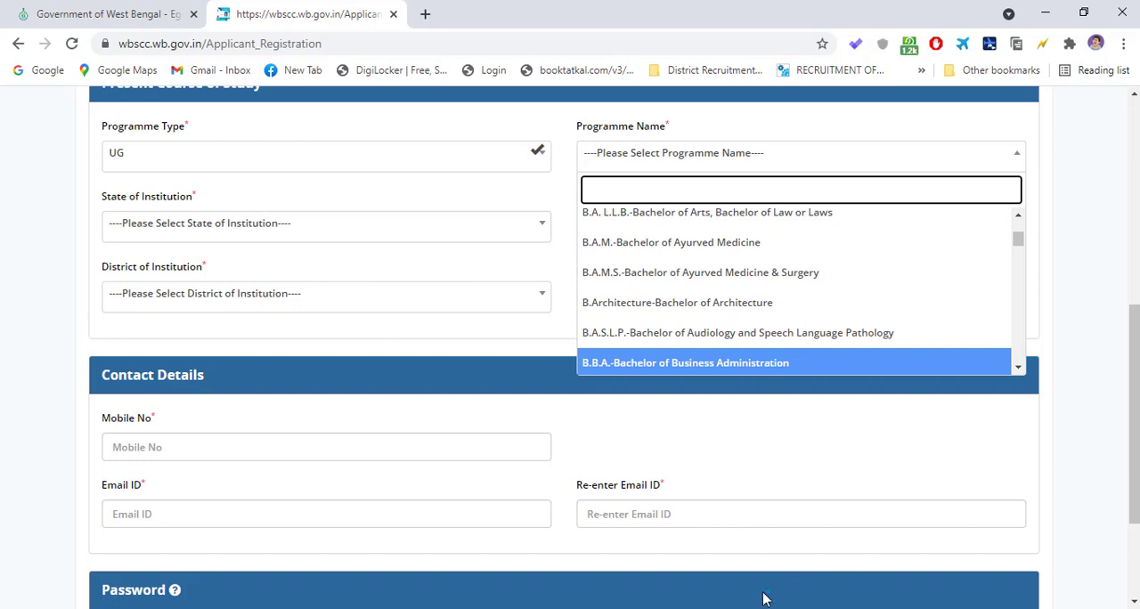
scroll(657, 348, down, 5)
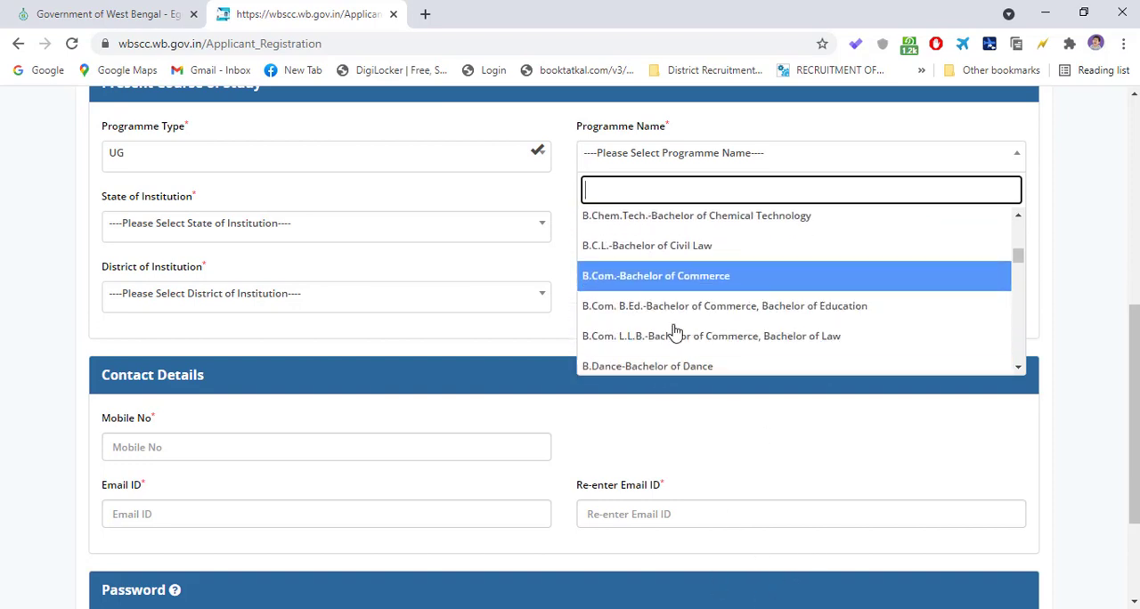
scroll(681, 319, down, 3)
click(751, 607)
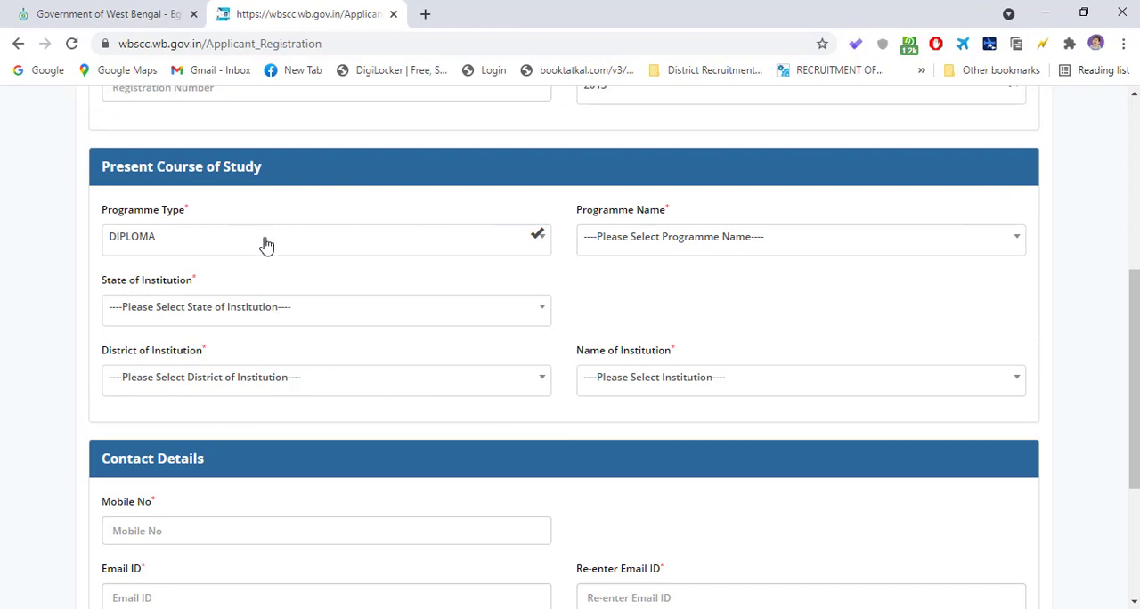
- Set the programme type of the present course of study to DIPLOMA
click(275, 242)
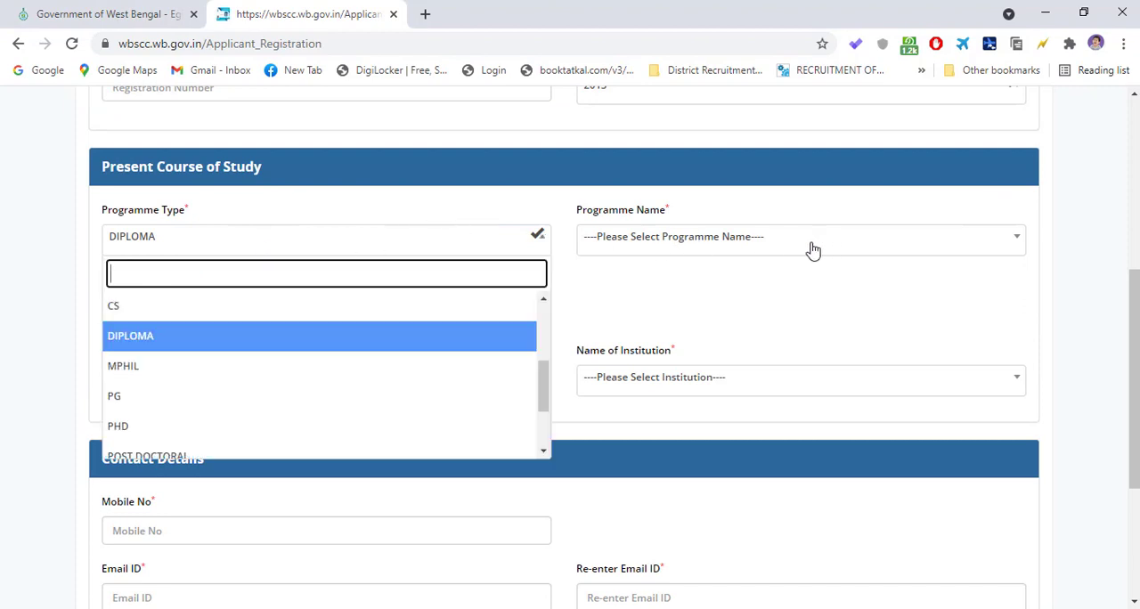
click(373, 215)
click(164, 242)
click(145, 346)
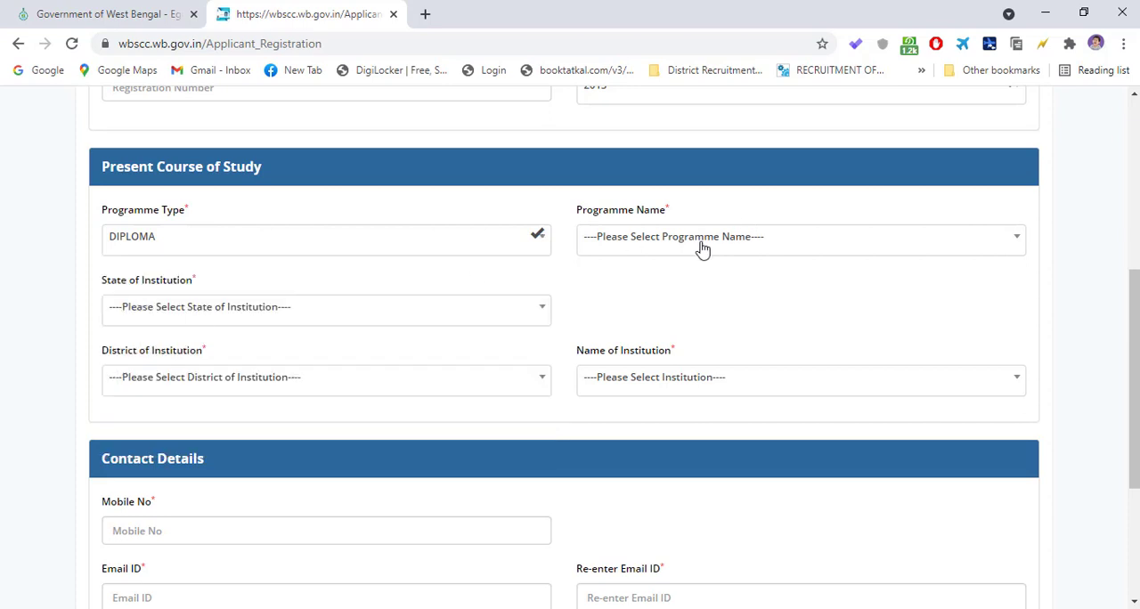
- Examine the whole list of programme names offered for the DIPLOMA programme type without choosing one
click(653, 240)
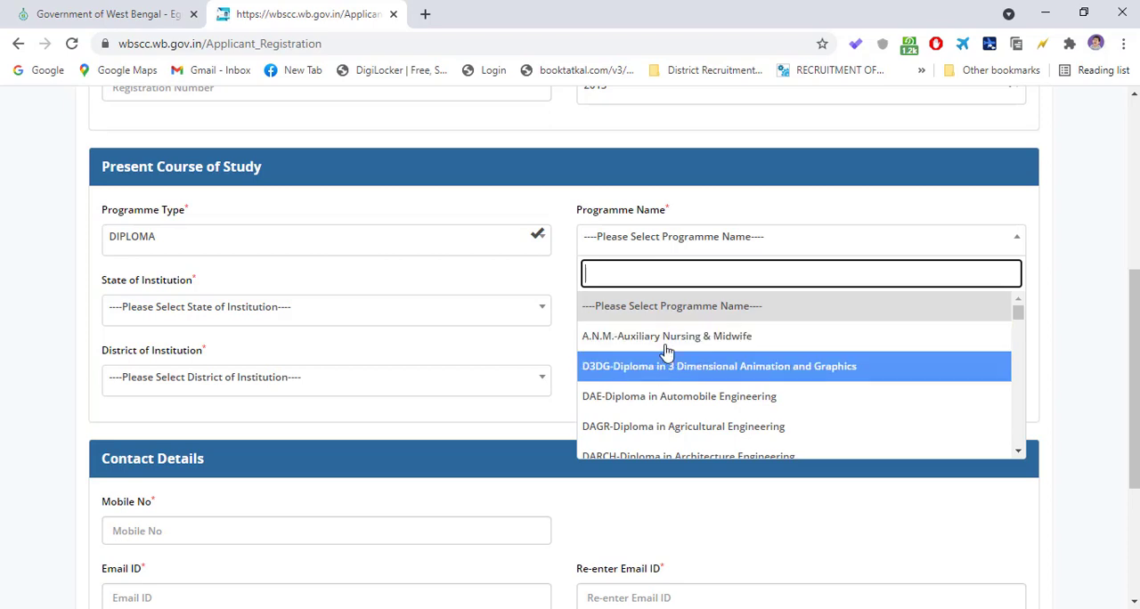
scroll(656, 402, down, 2)
scroll(653, 406, down, 4)
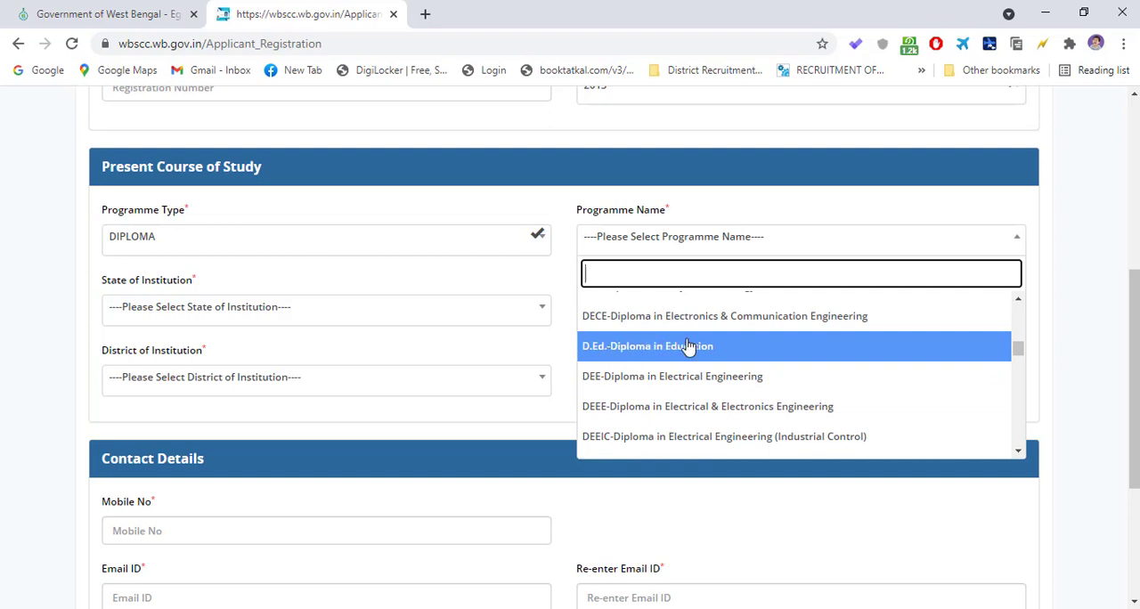
scroll(695, 392, down, 3)
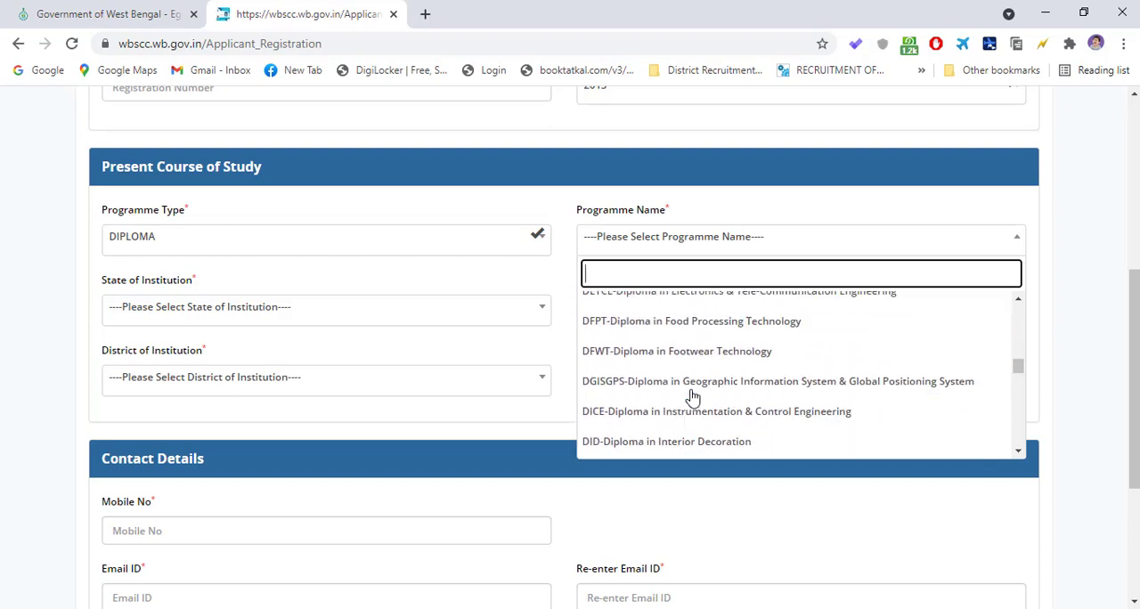
scroll(670, 401, down, 2)
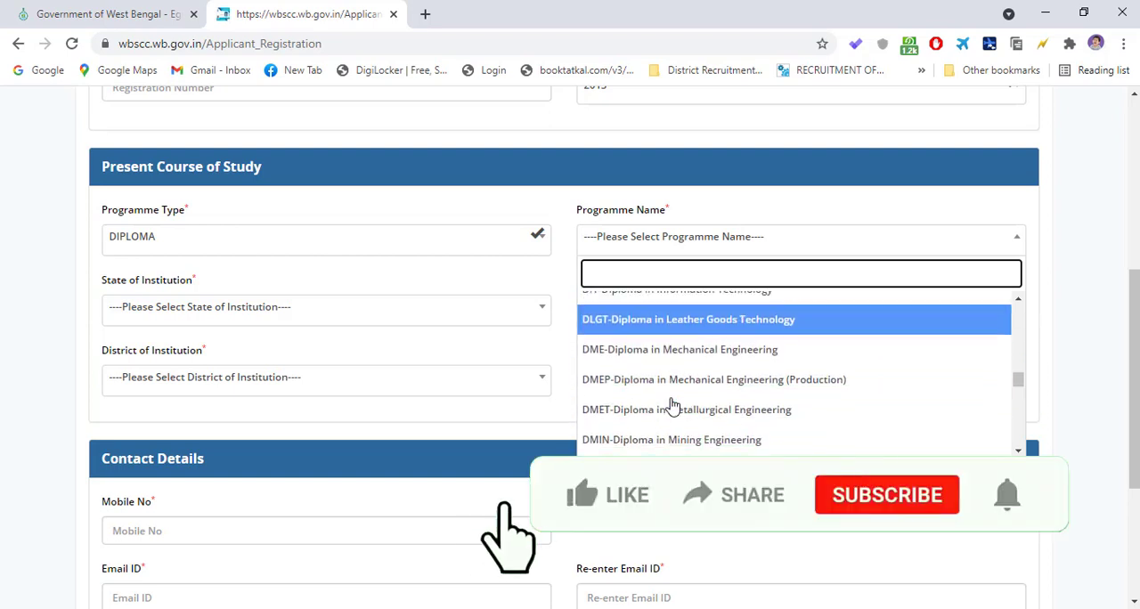
scroll(646, 388, down, 4)
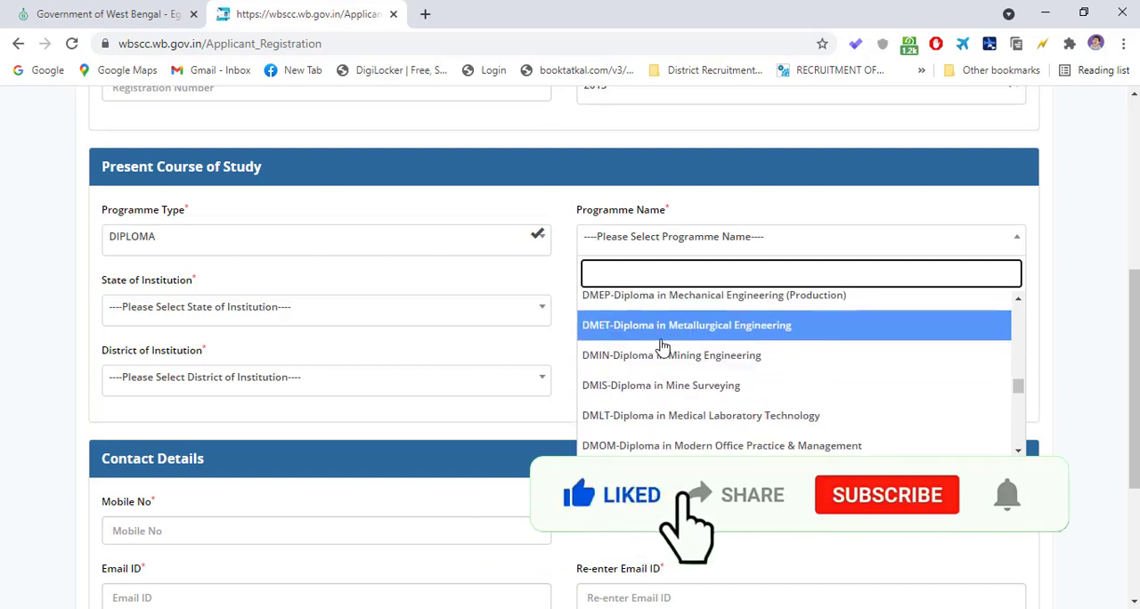
scroll(652, 401, down, 5)
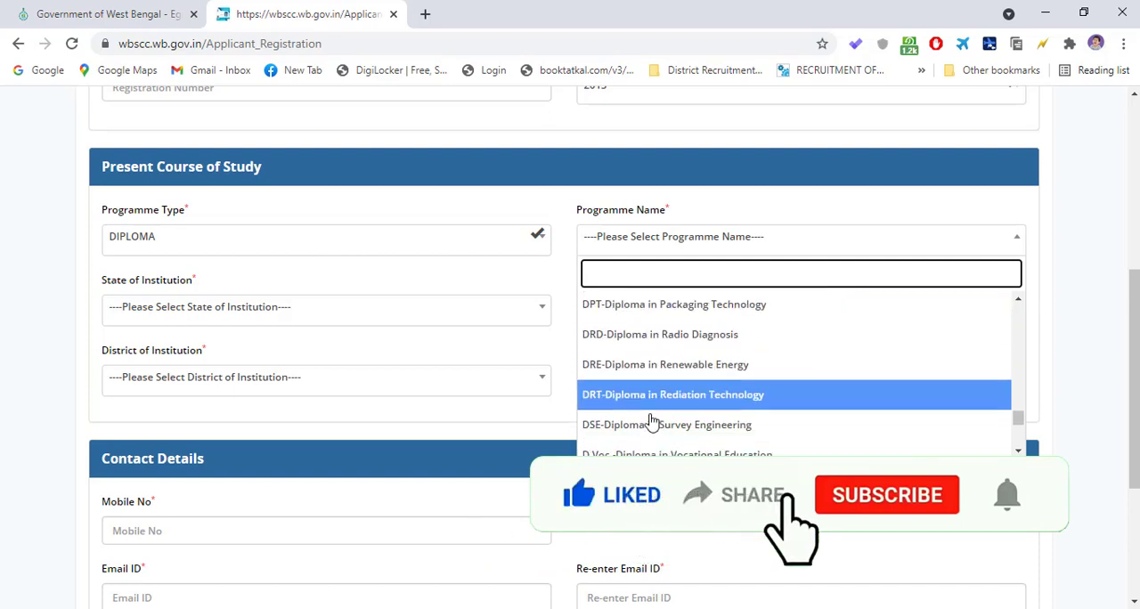
scroll(652, 421, down, 2)
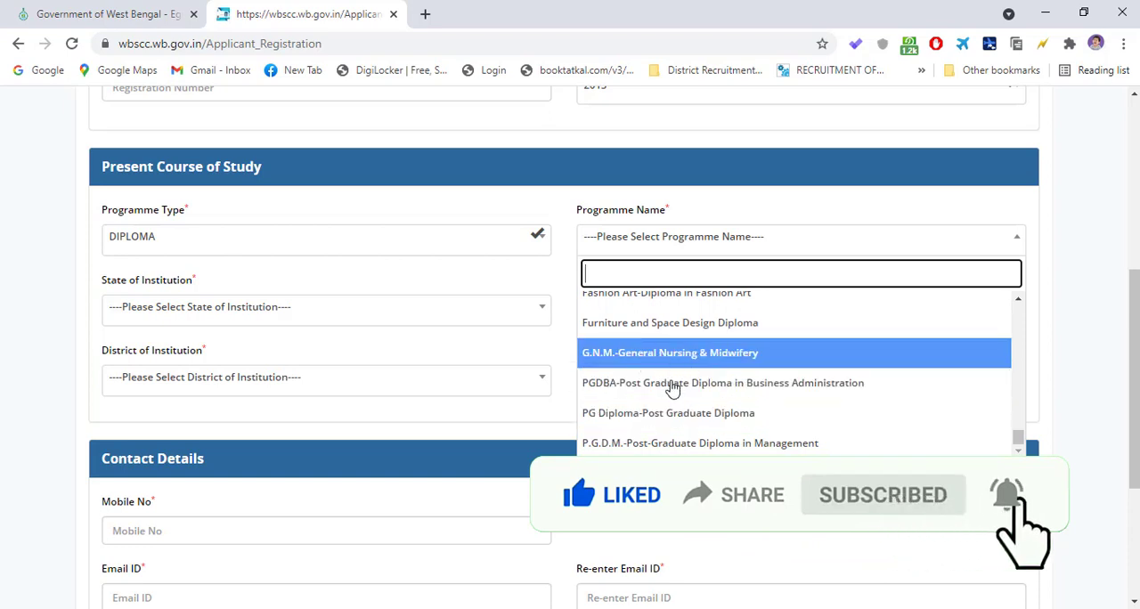
scroll(667, 387, down, 2)
click(622, 269)
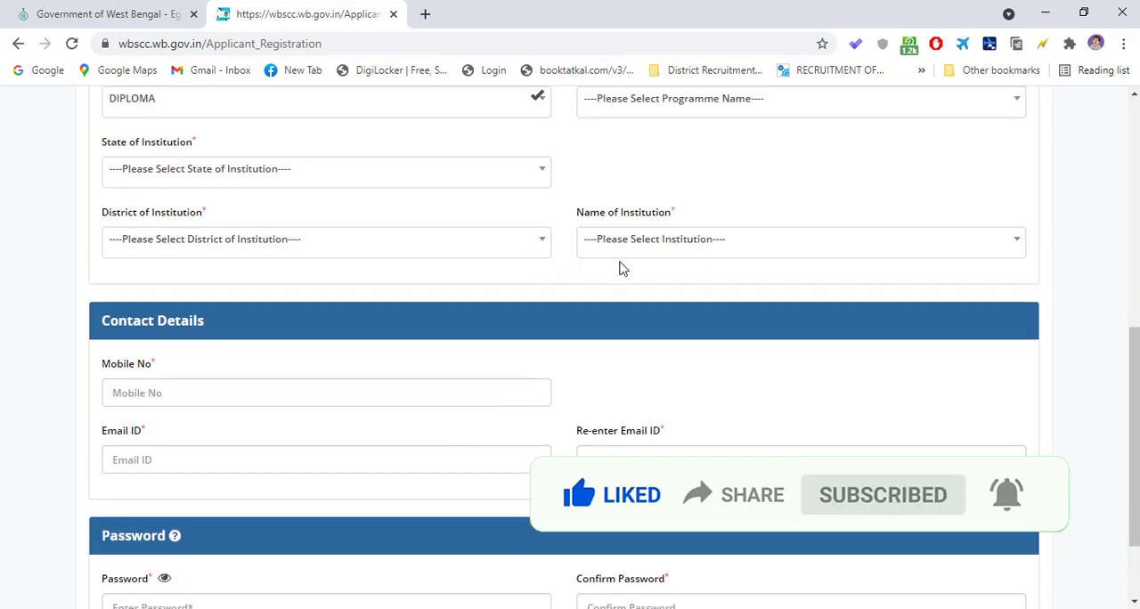
- Set the programme type of the present course of study back to UG and look at its programme names
scroll(626, 178, up, 1)
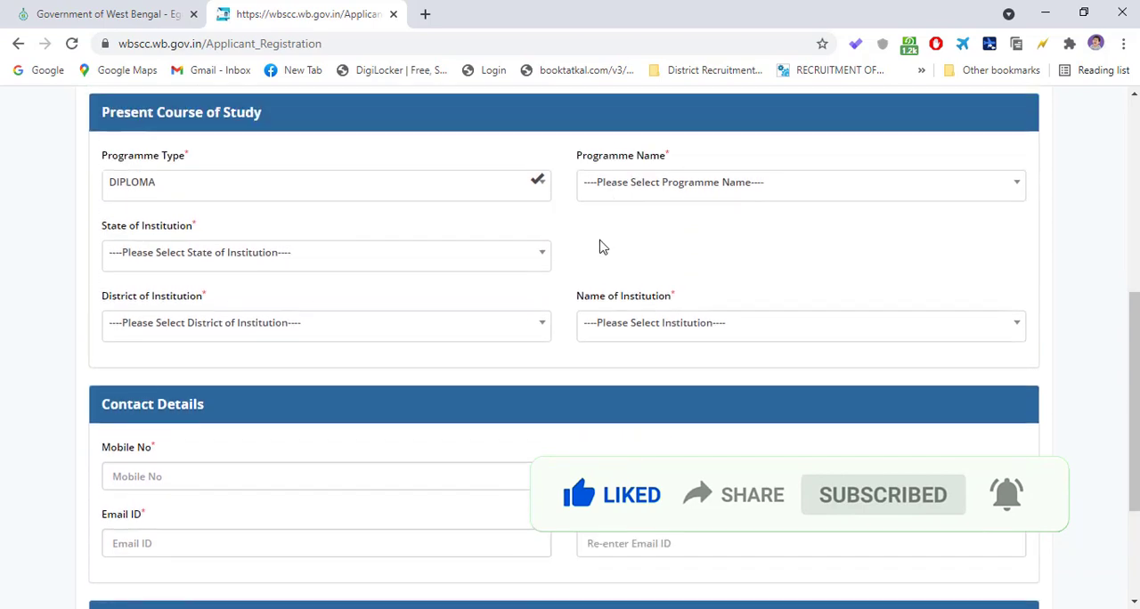
click(283, 196)
scroll(150, 312, down, 1)
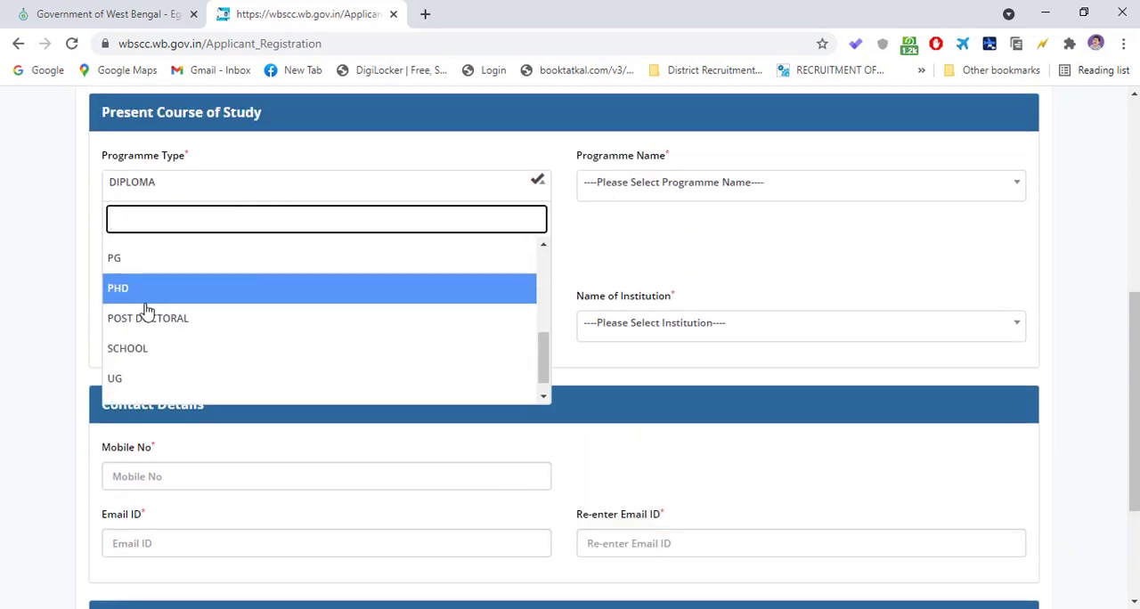
click(156, 380)
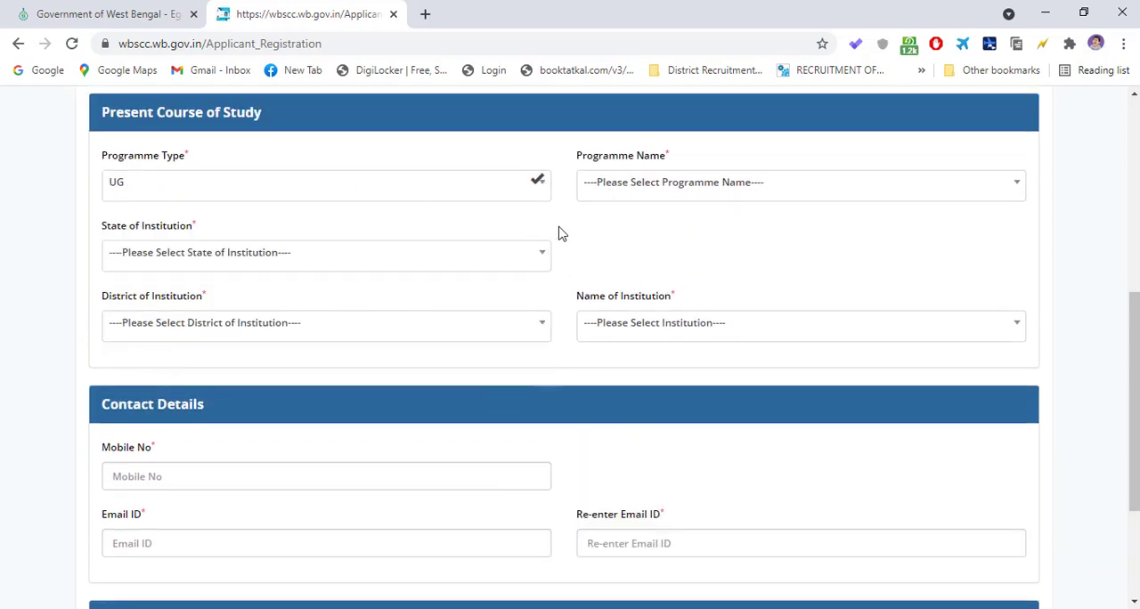
click(651, 193)
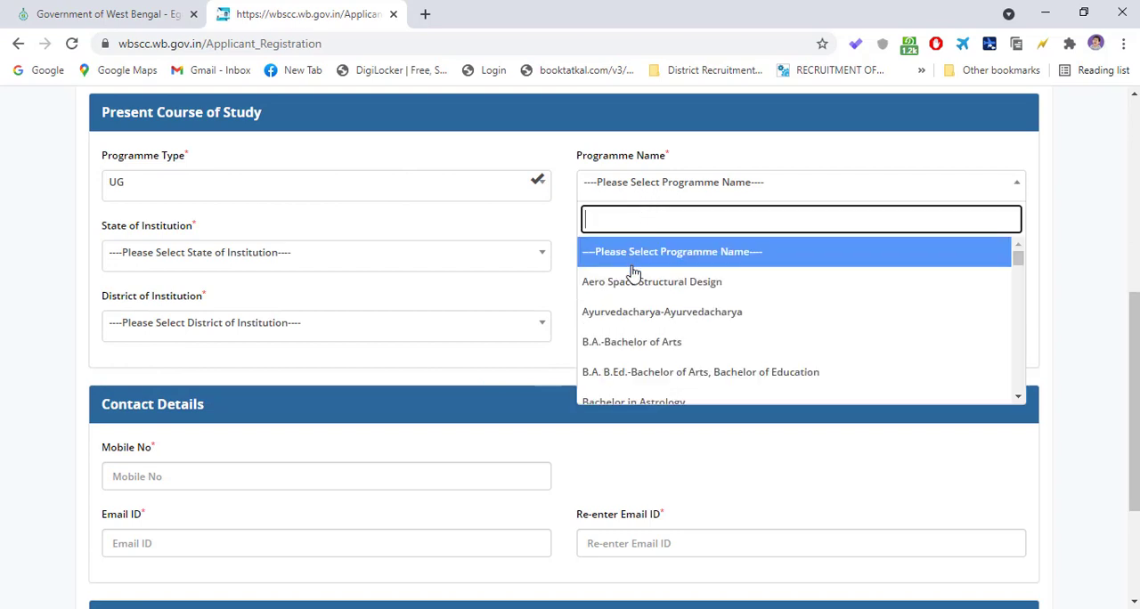
click(549, 286)
- Go through the mobile number, email ID, re-enter email and password fields without filling them in
scroll(357, 356, down, 2)
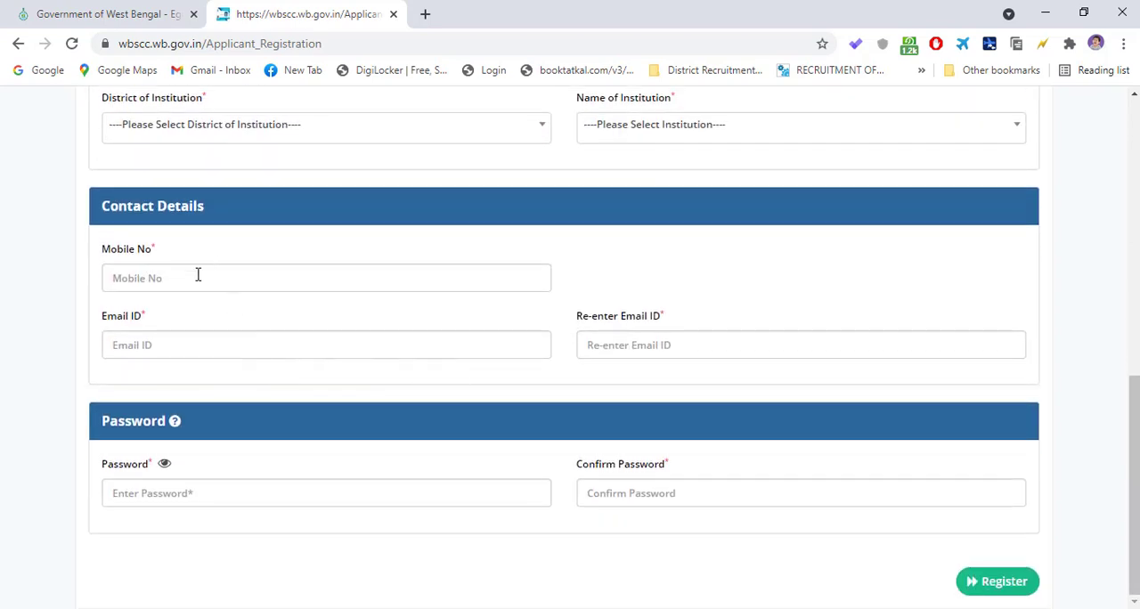
click(197, 275)
click(417, 341)
click(636, 334)
click(175, 492)
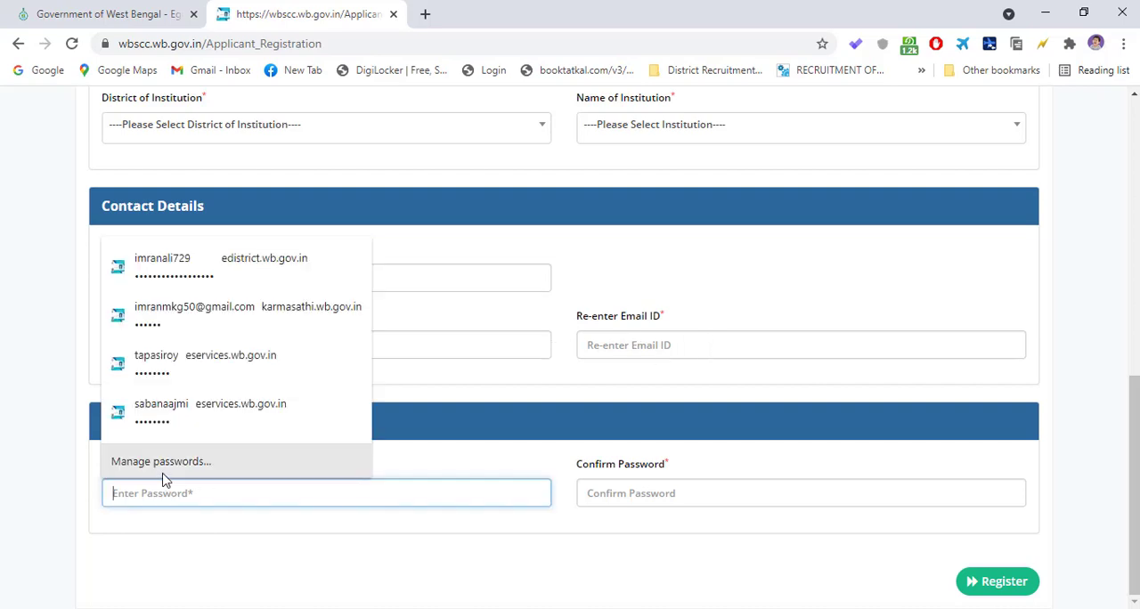
click(371, 441)
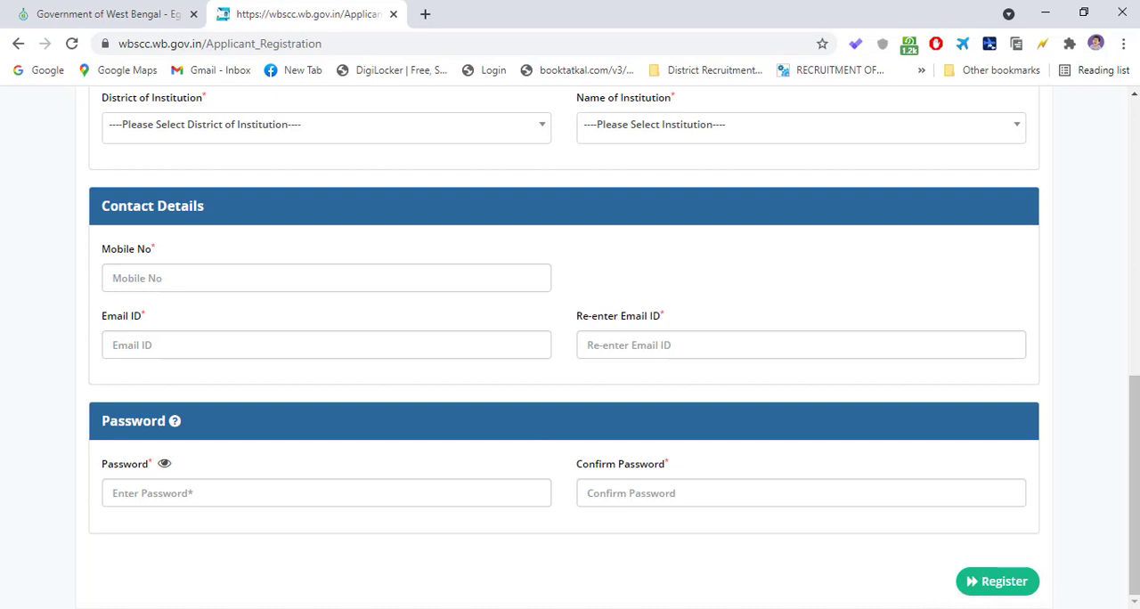
scroll(542, 436, up, 7)
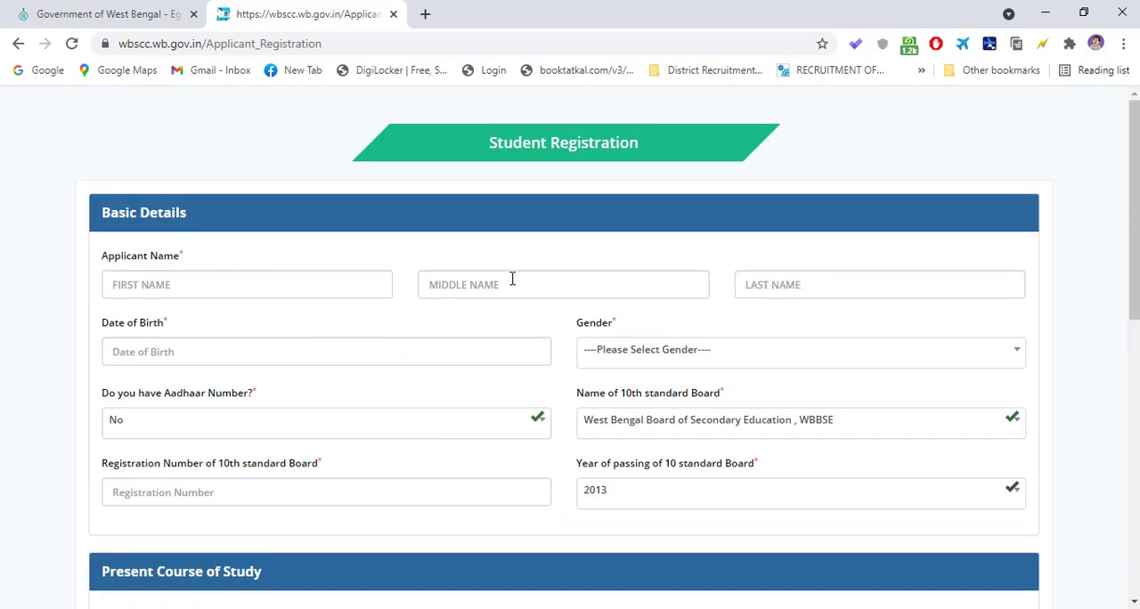
click(282, 287)
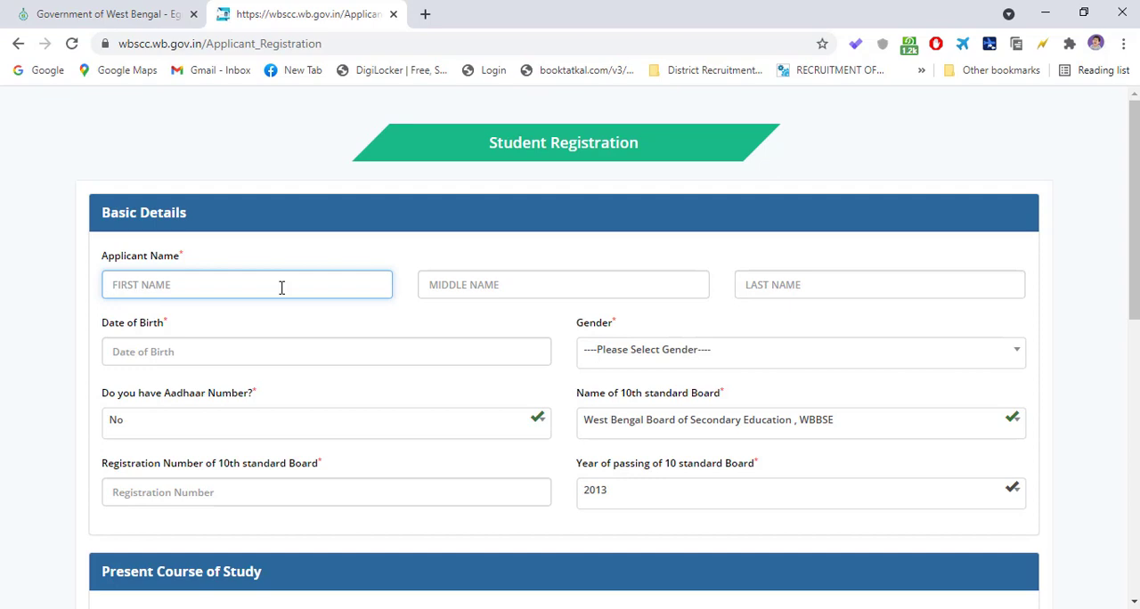
text(T)
key(BackSpace)
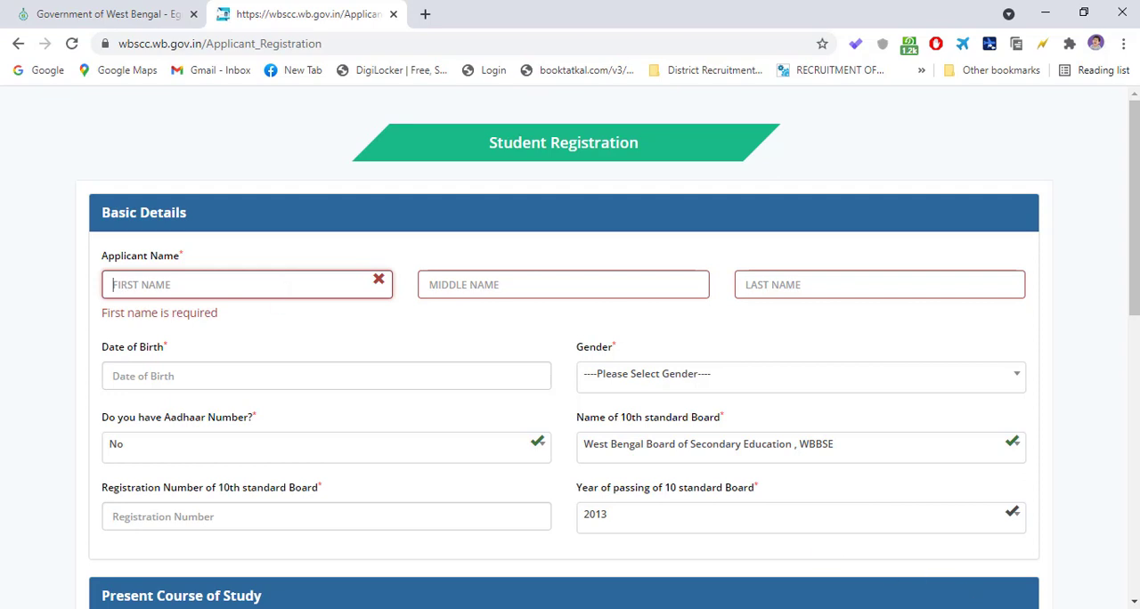
click(733, 607)
click(672, 551)
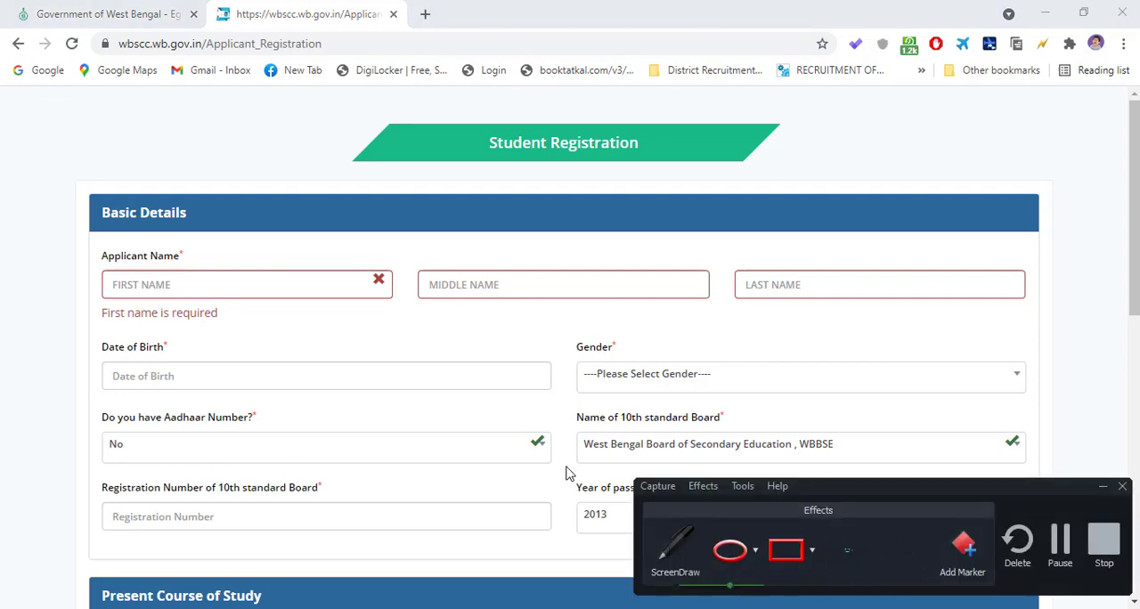
click(285, 284)
key(ctrl+shift+d)
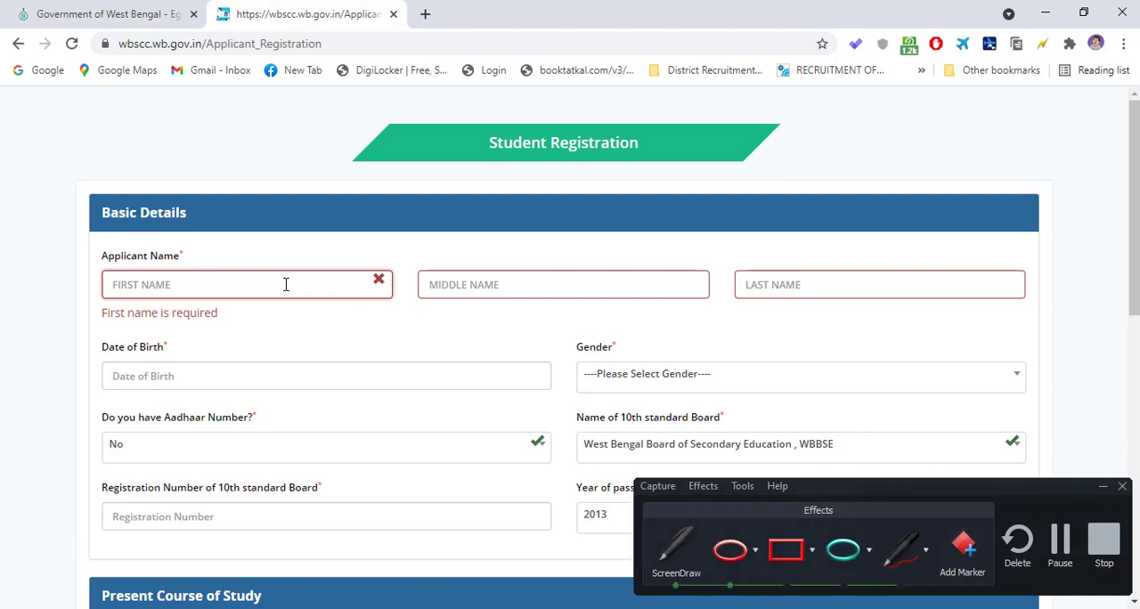
click(676, 547)
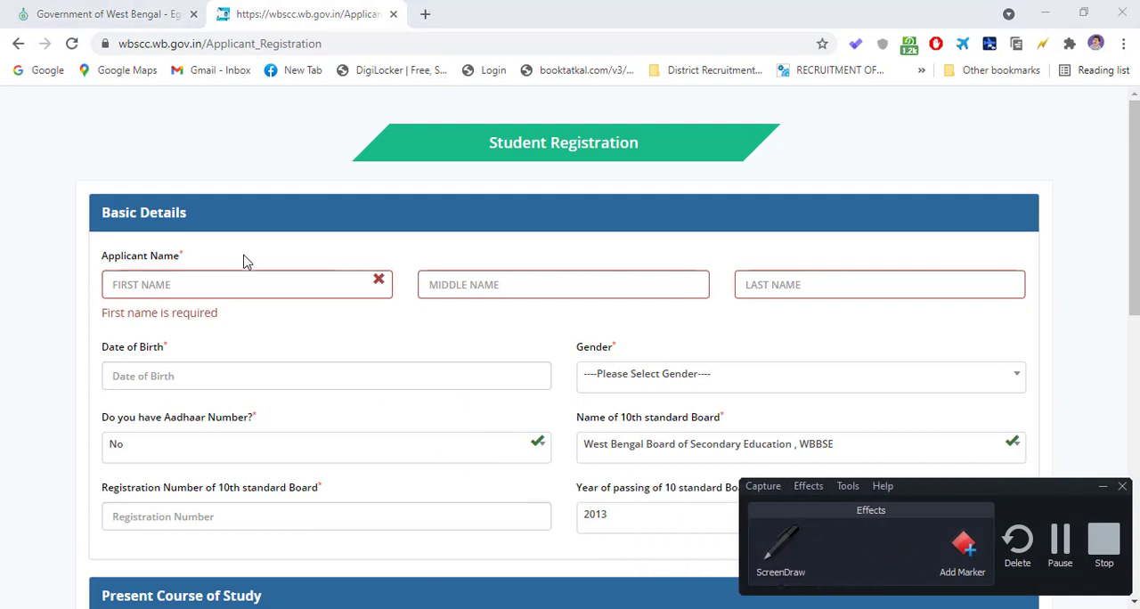
- Fill in the applicant's first, middle and last name with the sample text TEST in each field
click(251, 286)
text(TES)
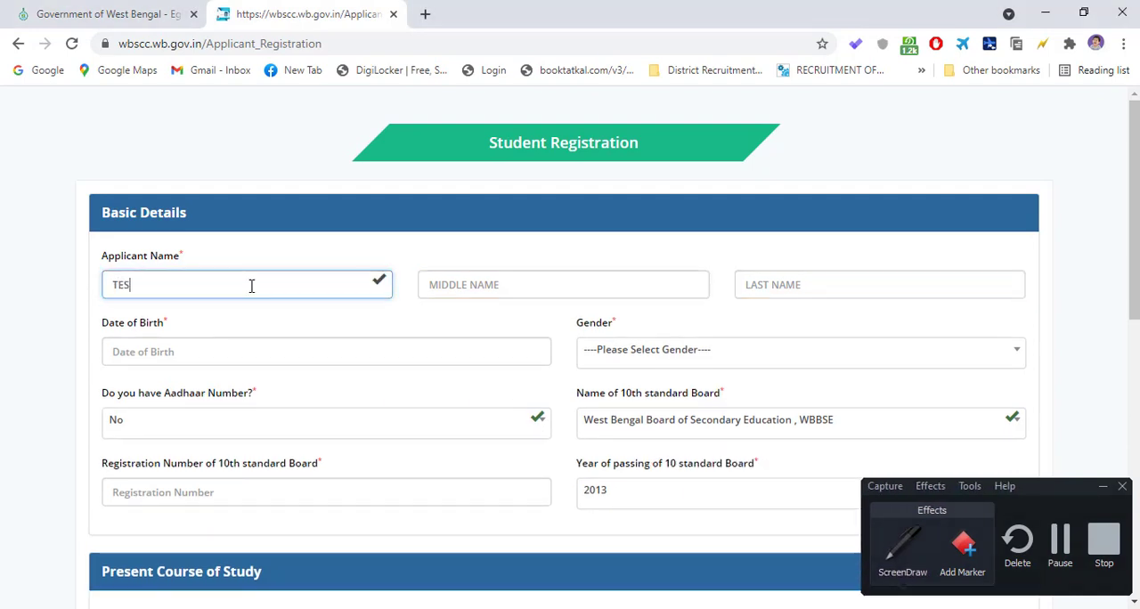
text(T)
key(Tab)
text(TE)
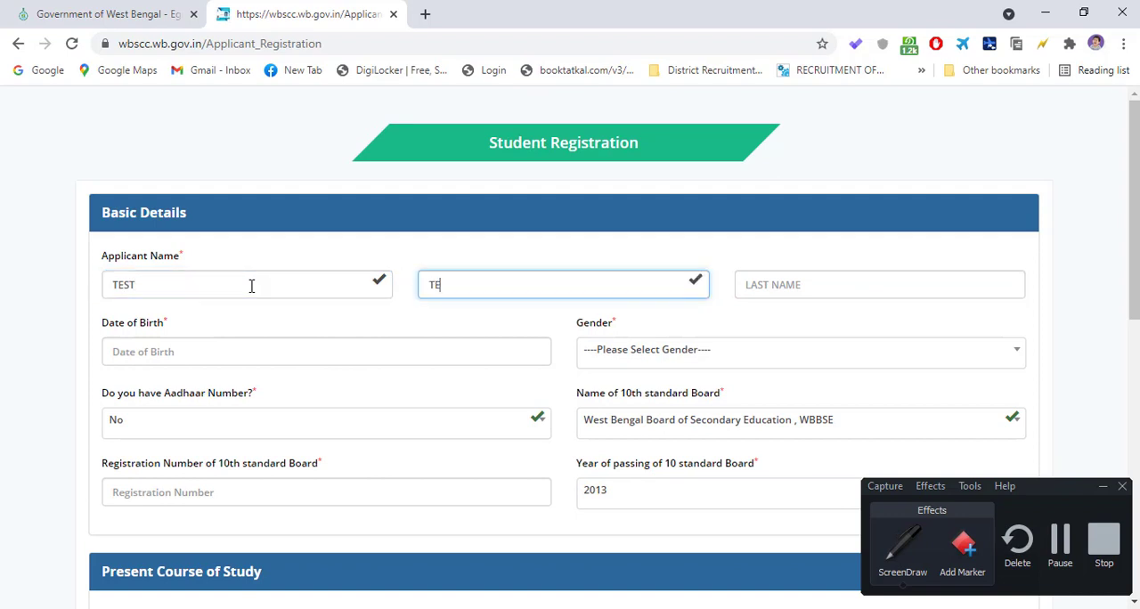
key(Tab)
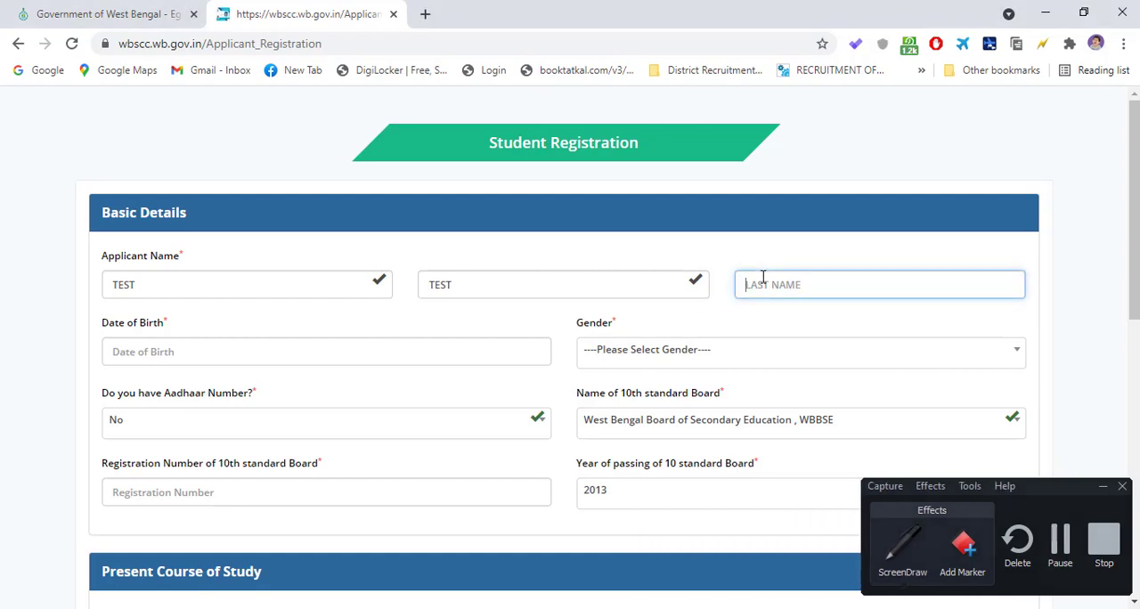
text(TES)
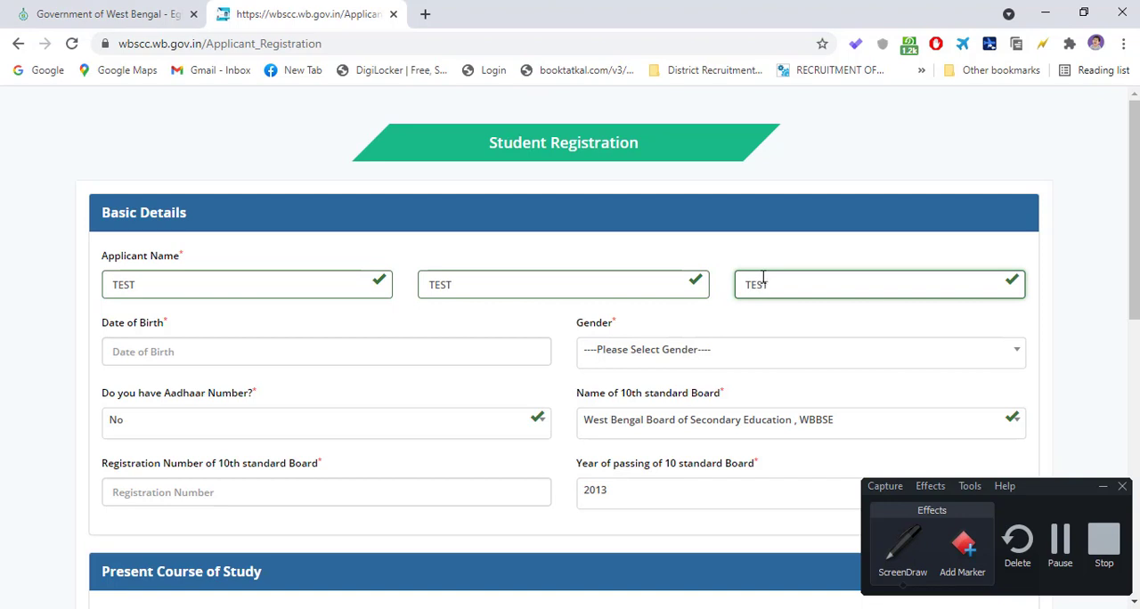
text(T)
- Pick the applicant's date of birth from the calendar and set the gender to MALE
click(456, 352)
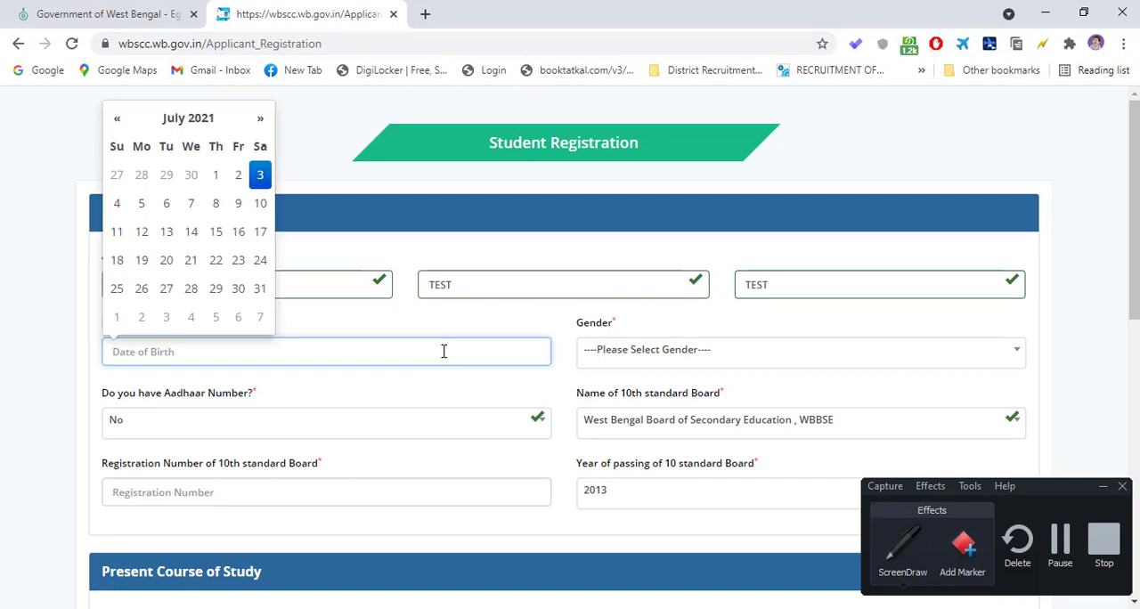
click(180, 119)
click(172, 119)
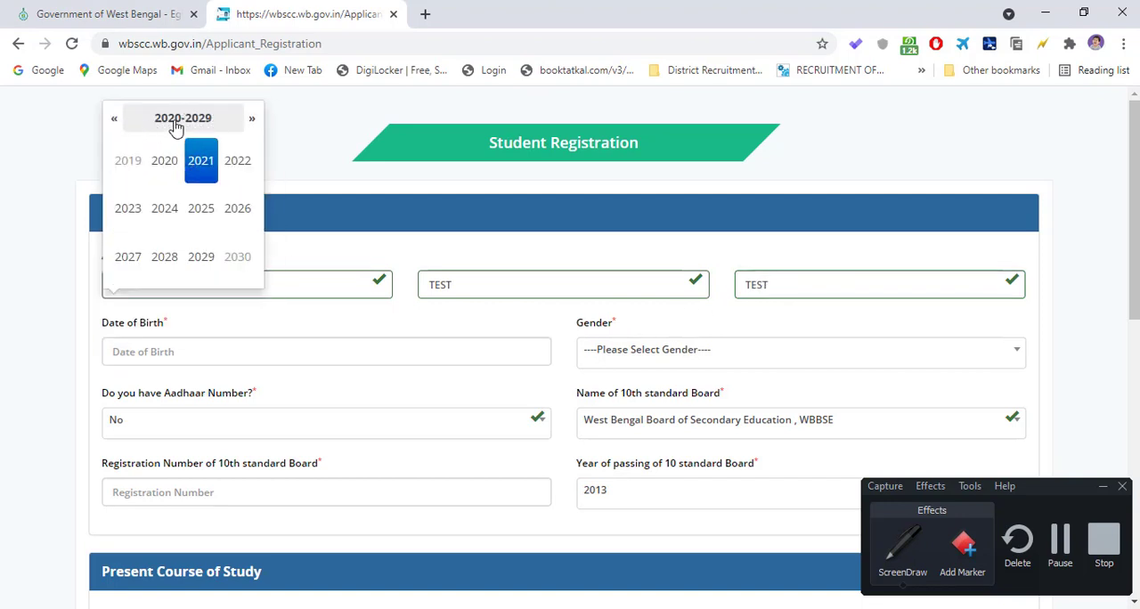
click(115, 120)
click(115, 122)
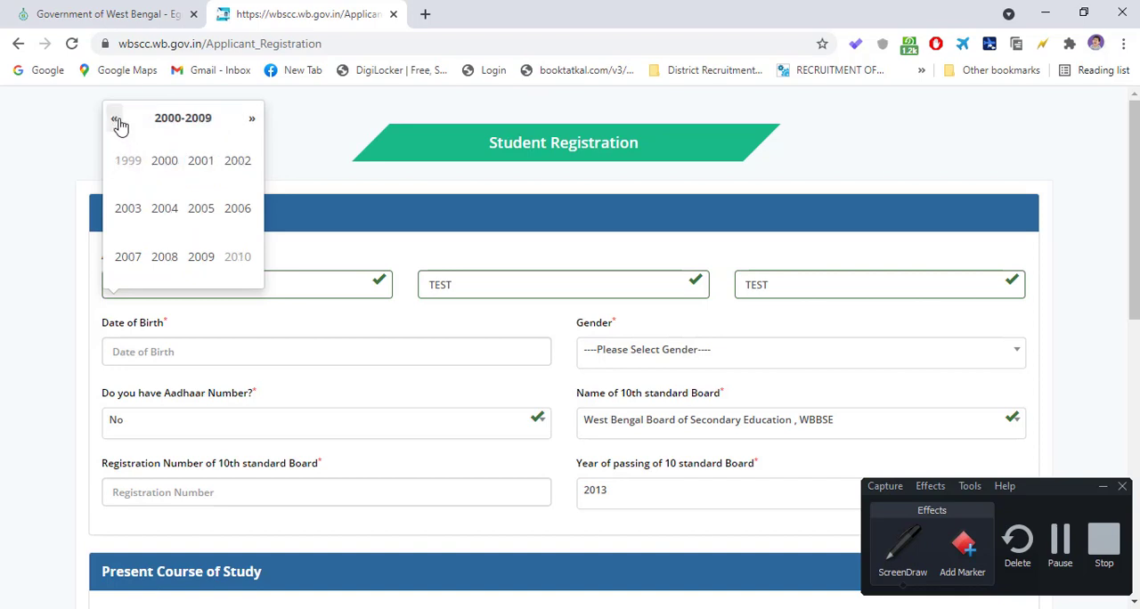
click(119, 123)
click(203, 211)
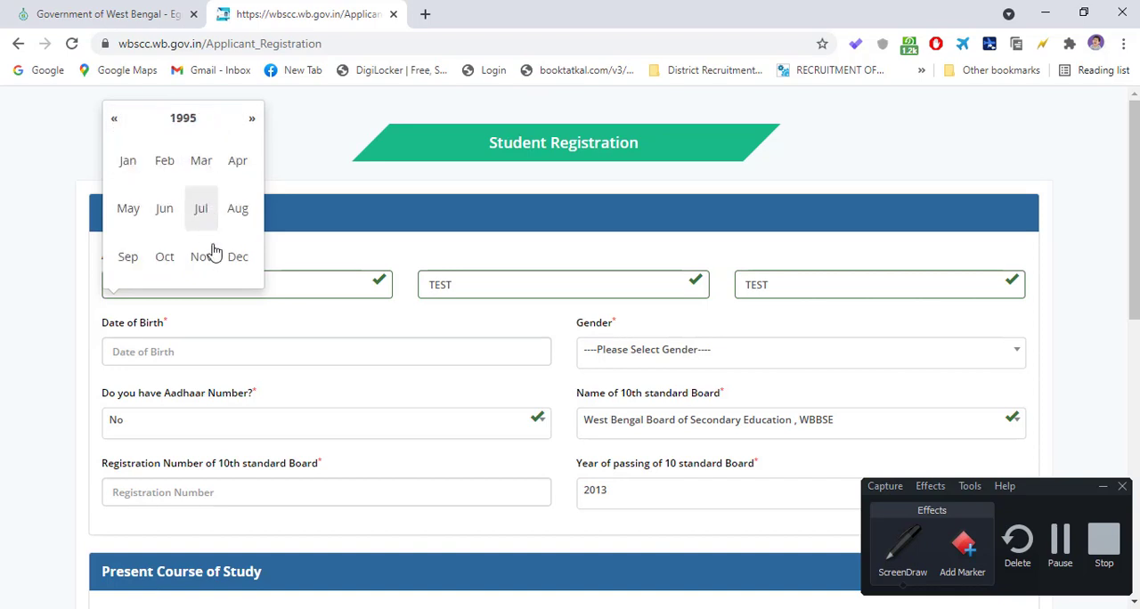
click(127, 171)
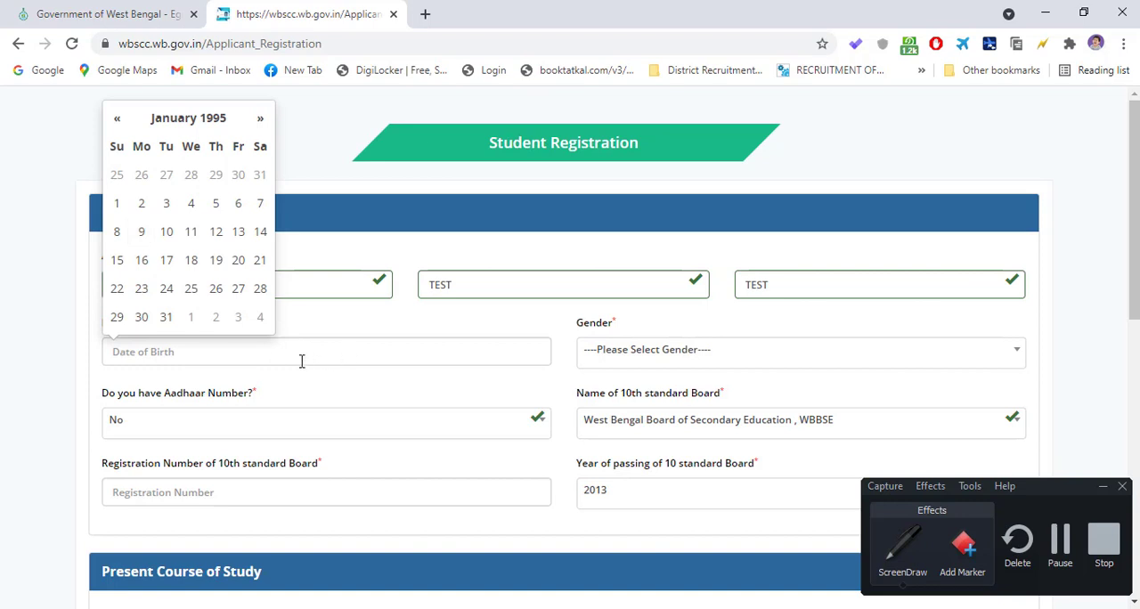
click(117, 203)
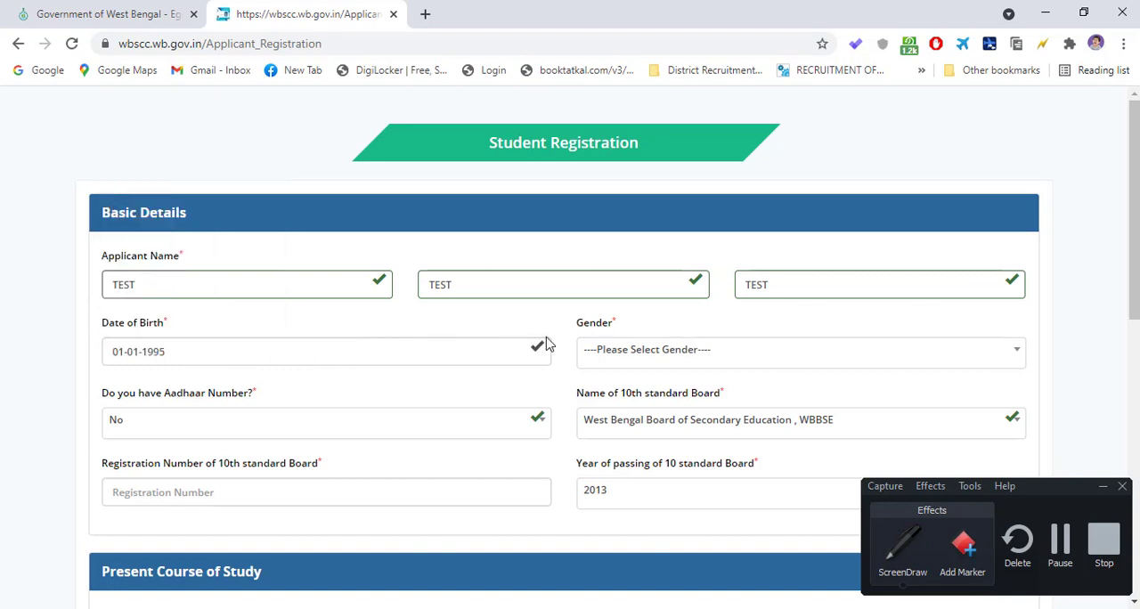
click(613, 353)
click(613, 454)
- Answer Yes to having an Aadhaar number and enter the applicant's Aadhaar number in the Basic Details
scroll(274, 314, down, 1)
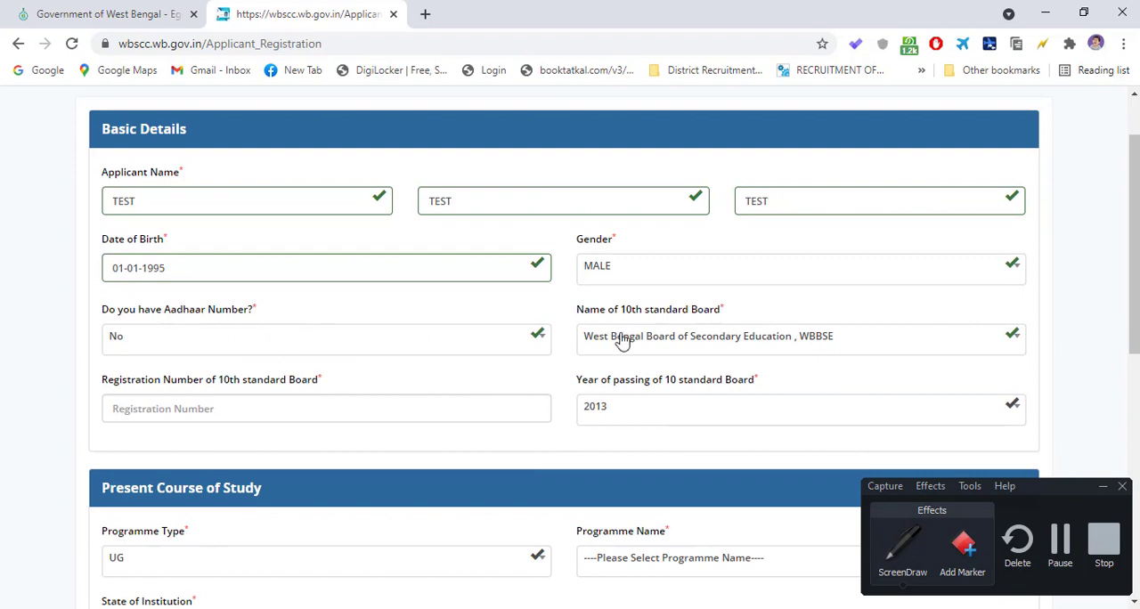
scroll(621, 341, down, 1)
click(226, 320)
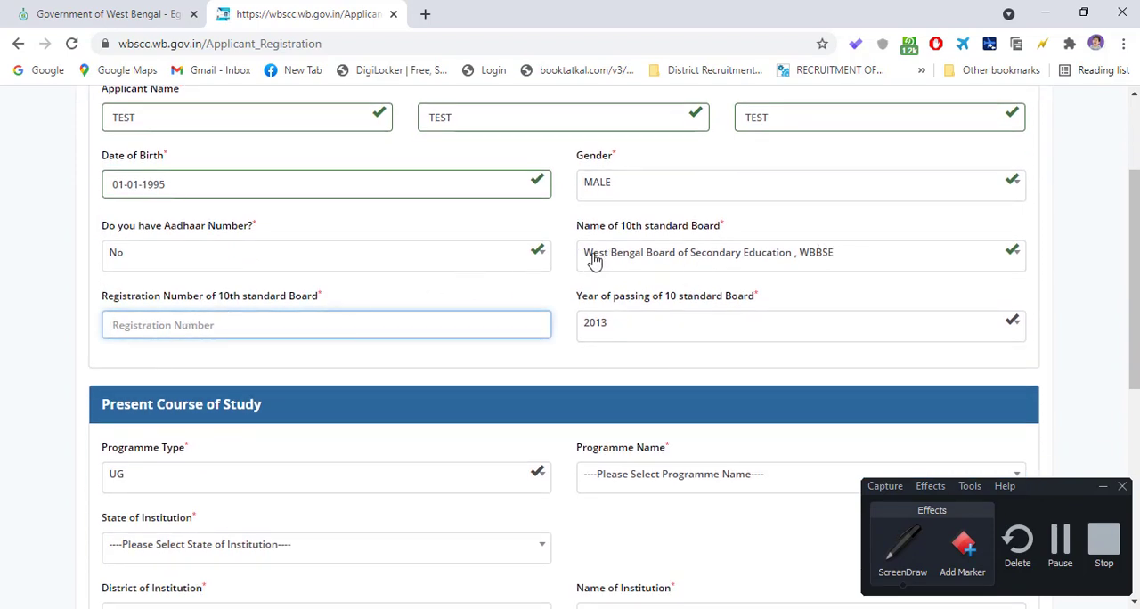
click(398, 262)
click(259, 357)
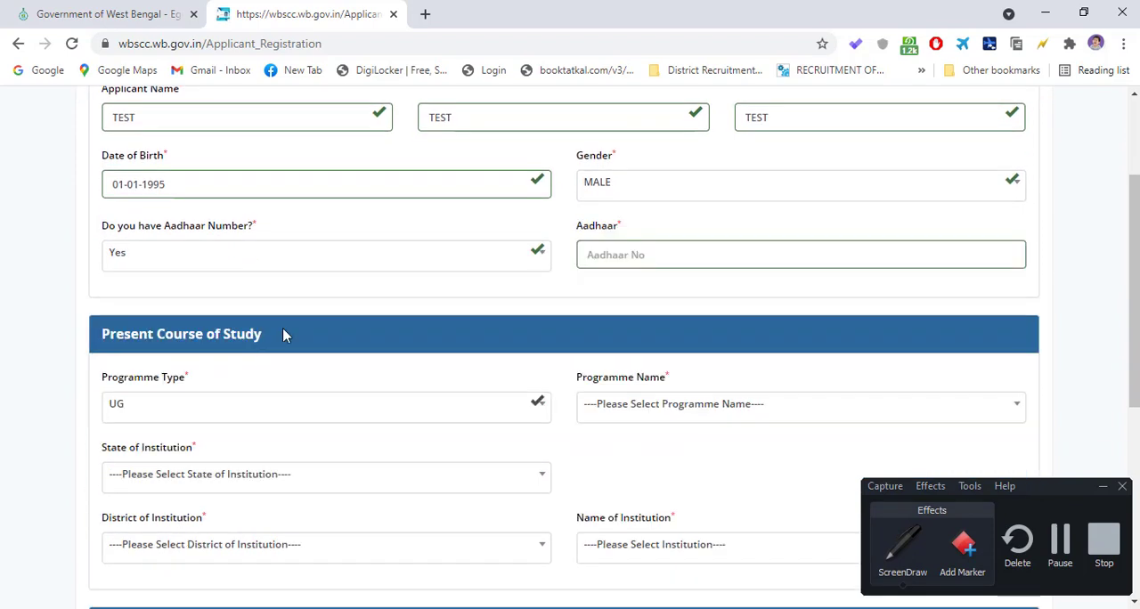
click(632, 256)
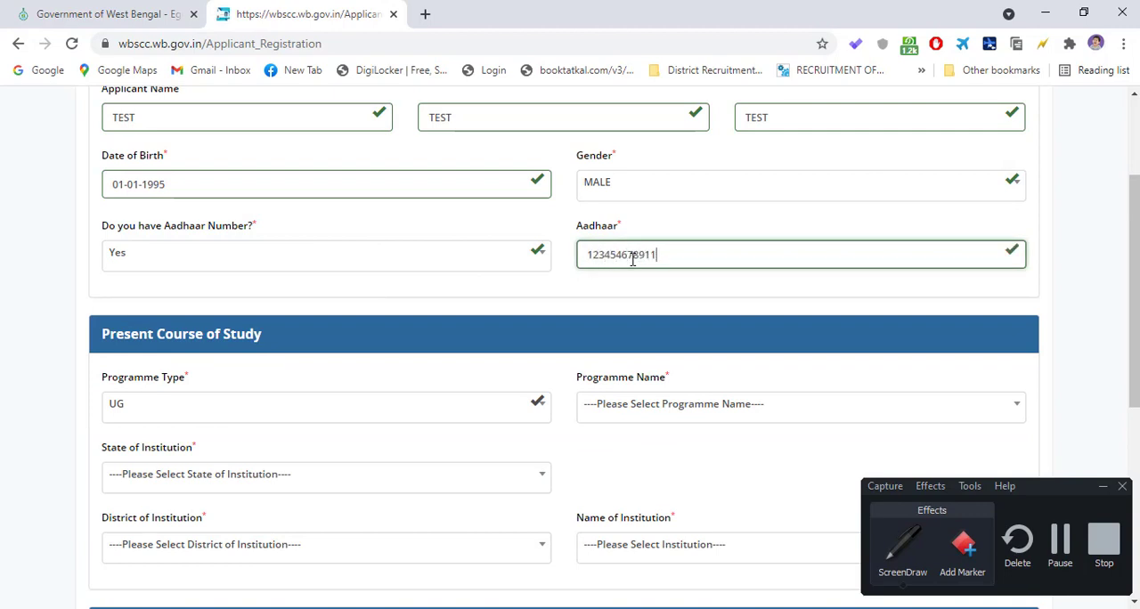
- Choose B.A.-Bachelor of Arts as the programme name for the UG course in Present Course of Study
click(611, 287)
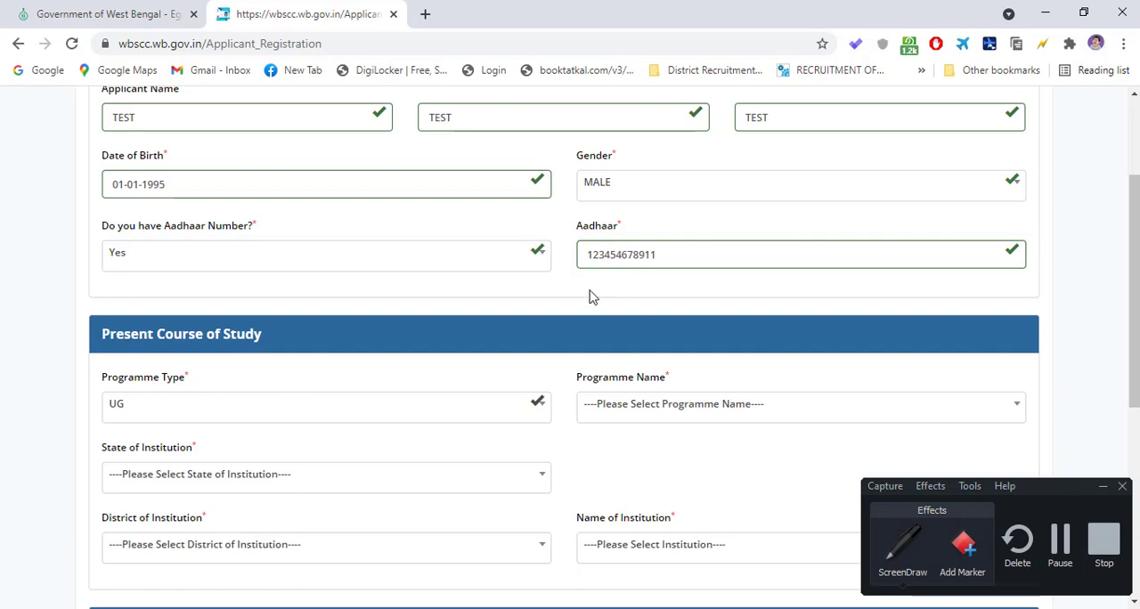
scroll(534, 299, down, 1)
scroll(220, 320, down, 1)
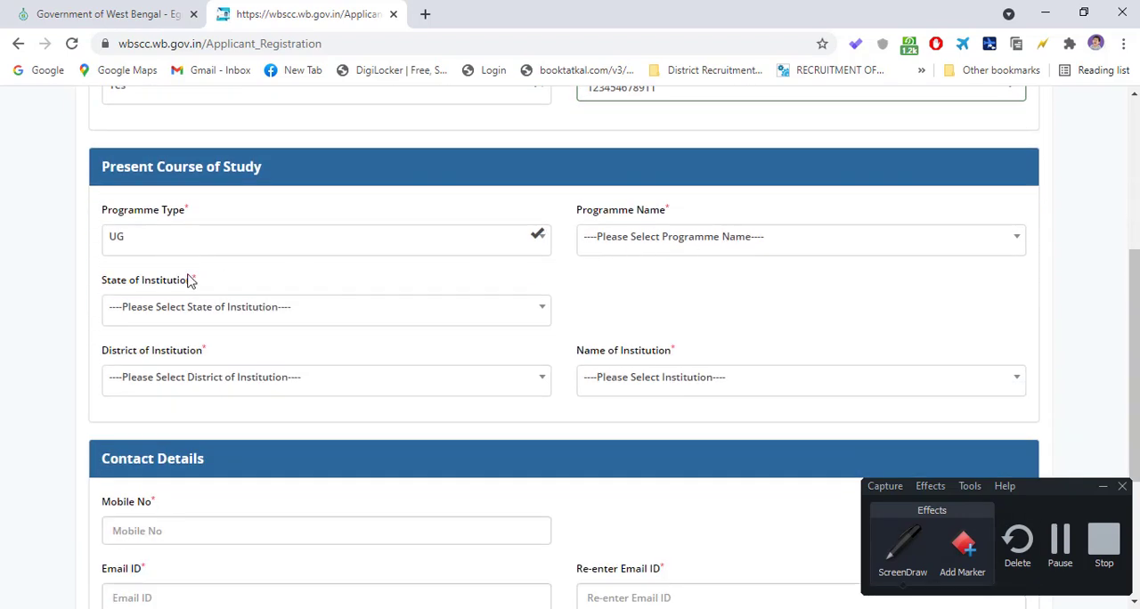
click(487, 249)
click(673, 216)
click(645, 245)
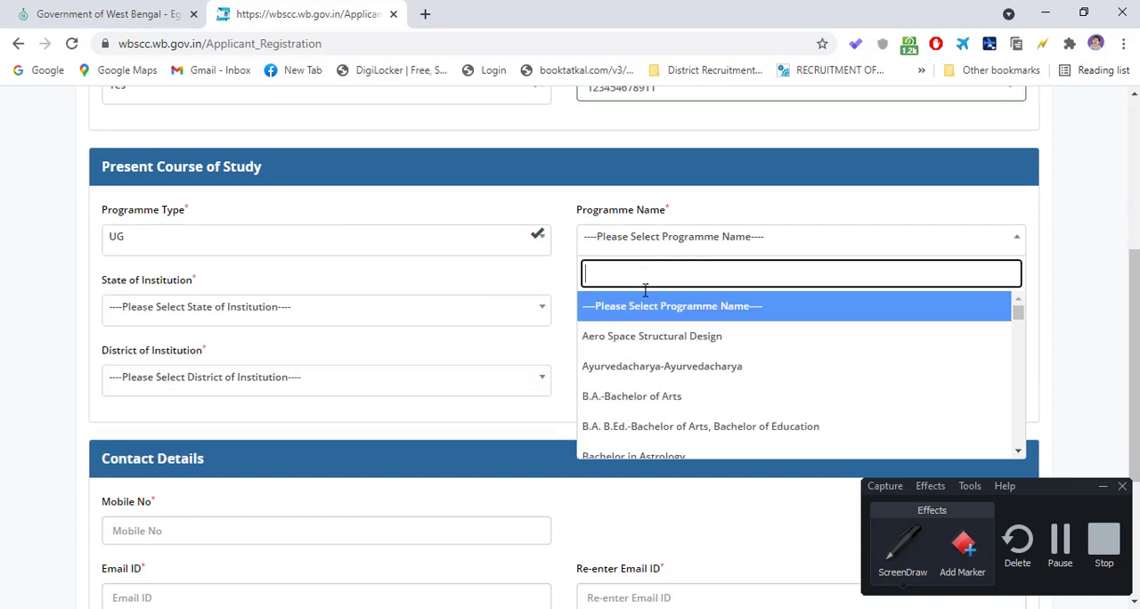
click(655, 397)
scroll(436, 228, down, 1)
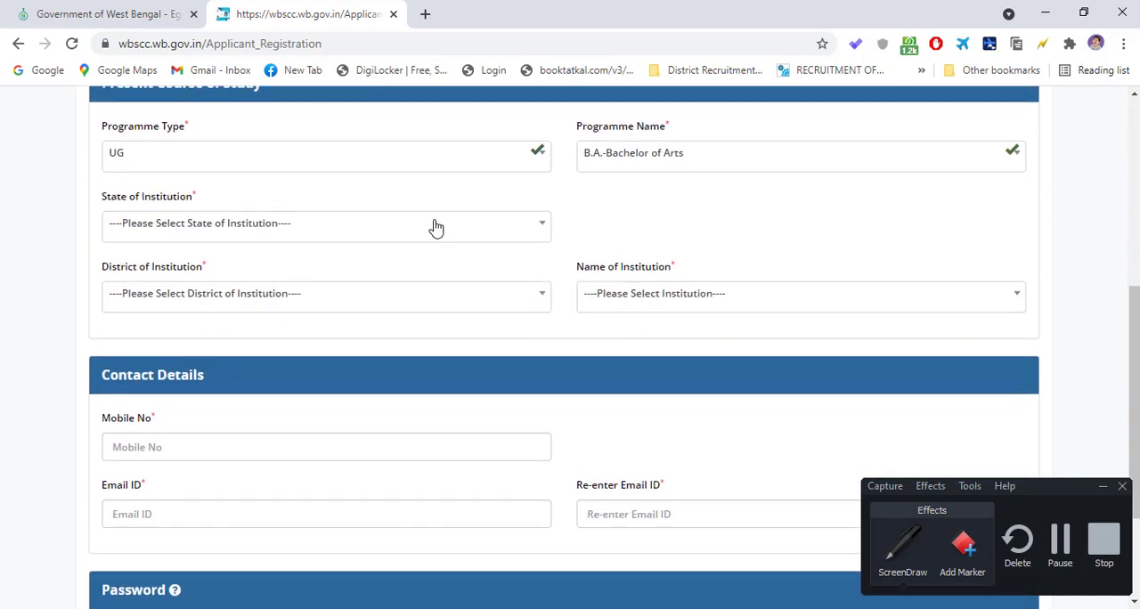
- Set the state of institution to West Bengal in Present Course of Study
click(298, 236)
click(203, 328)
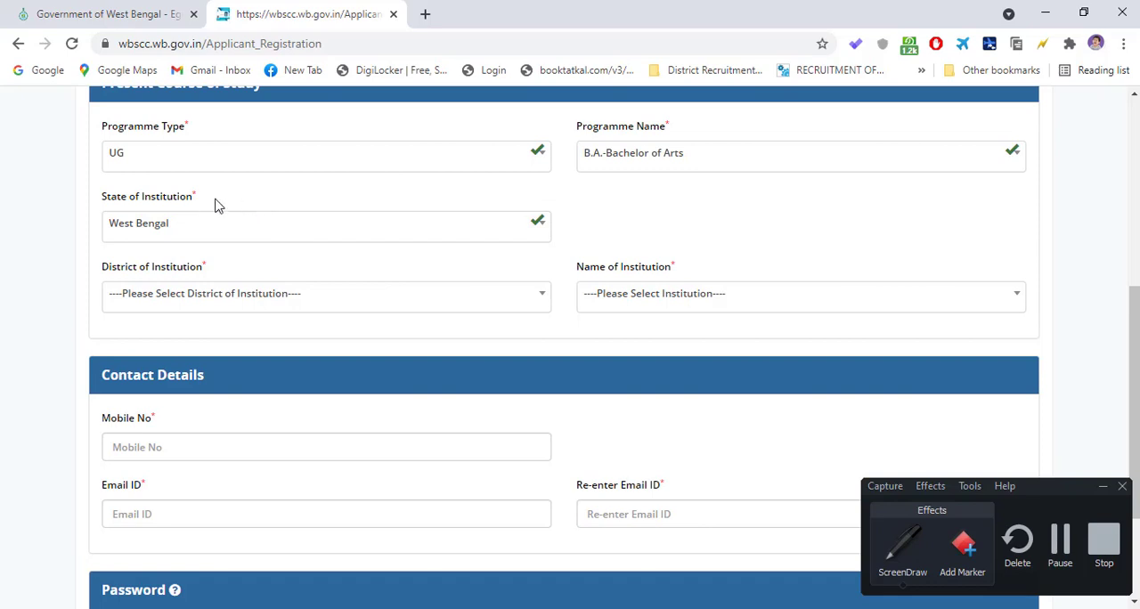
click(412, 236)
click(677, 229)
scroll(351, 285, down, 1)
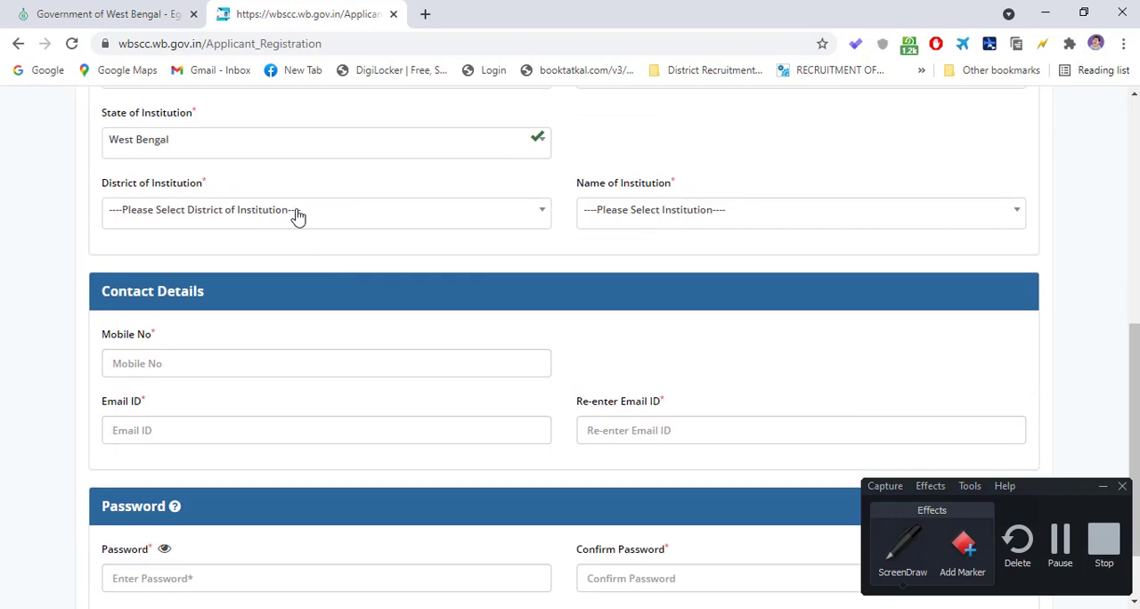
- Set the district of institution to ALIPURDUAR and choose ALIPURDUAR COLLEGE as the institution
click(297, 215)
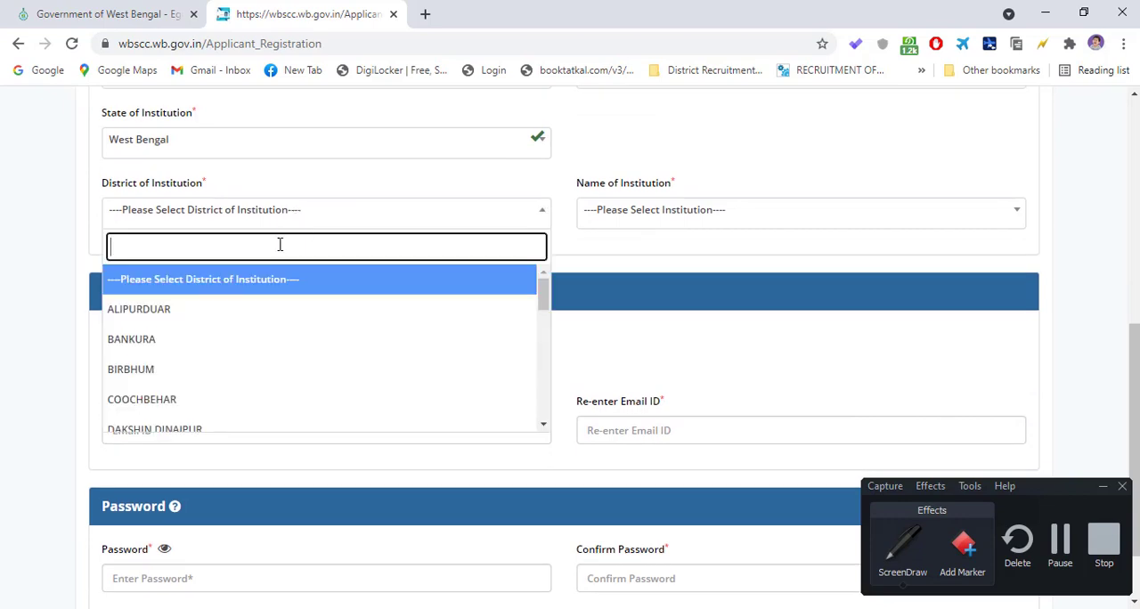
click(226, 316)
click(656, 211)
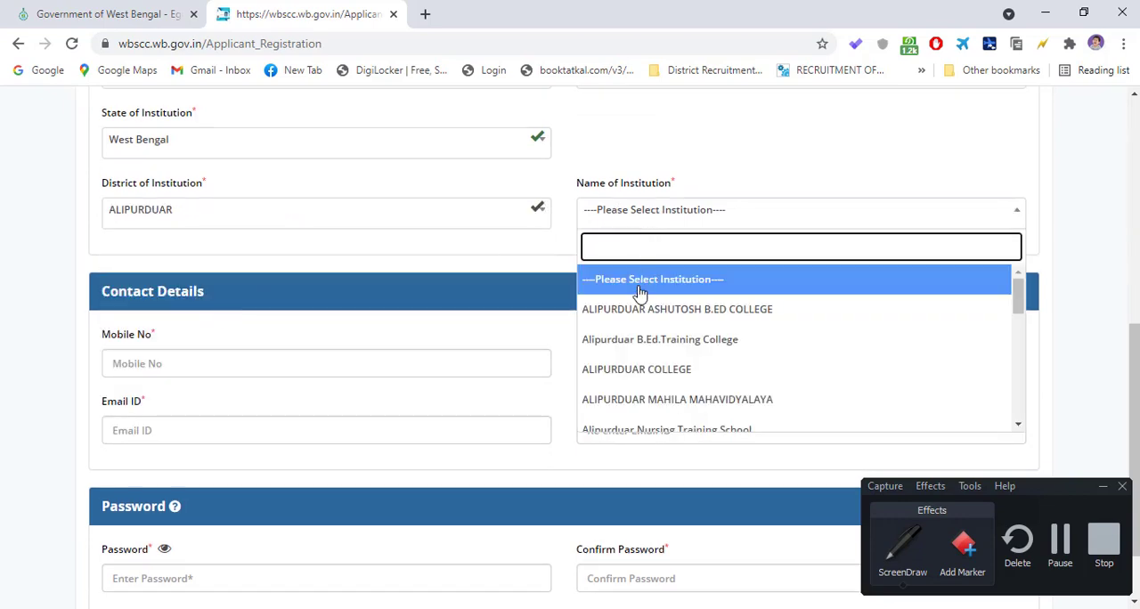
click(701, 381)
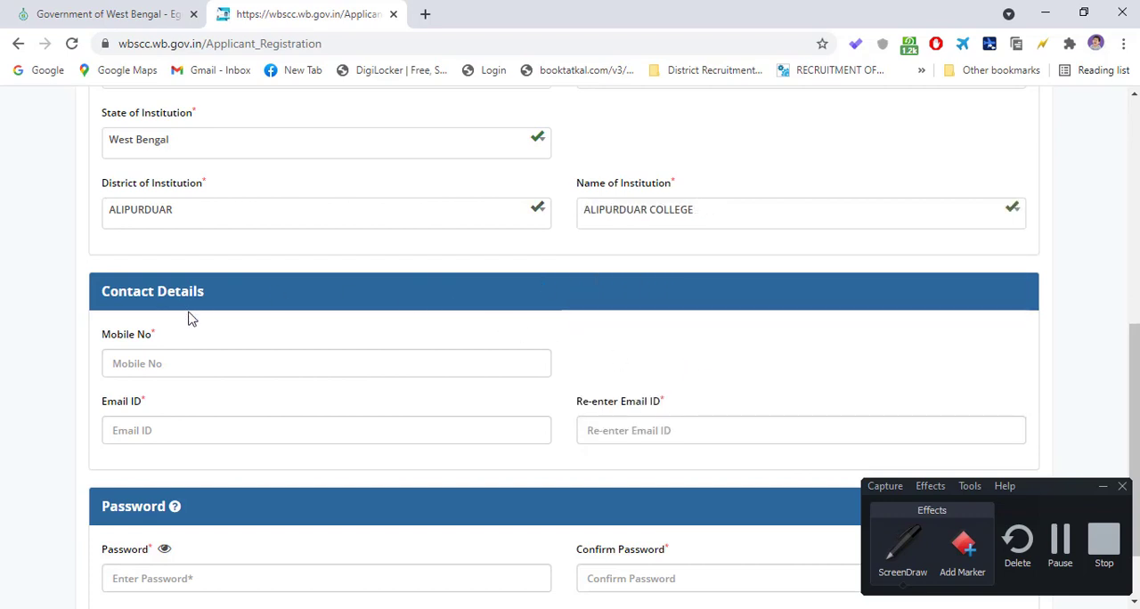
- Activate the empty mobile number field in the Contact Details and pause the screen recording
scroll(182, 310, down, 1)
click(182, 280)
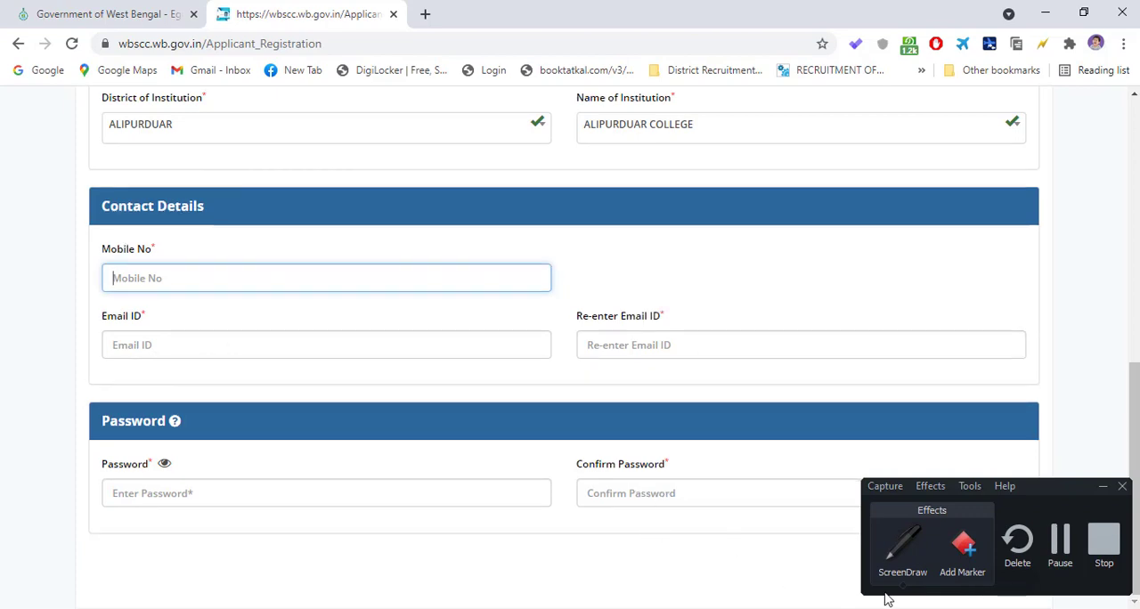
click(1065, 557)
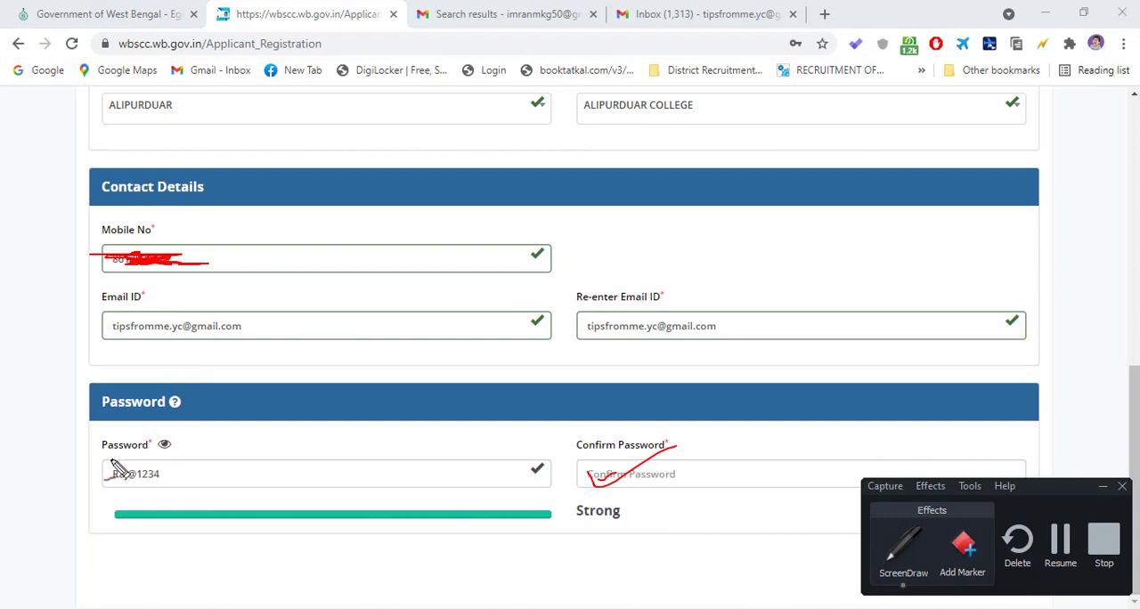
- Annotate the password and confirm password fields with red pen check marks and handwrite the sample password and its minimum length of 8
drag(105, 490, 172, 459)
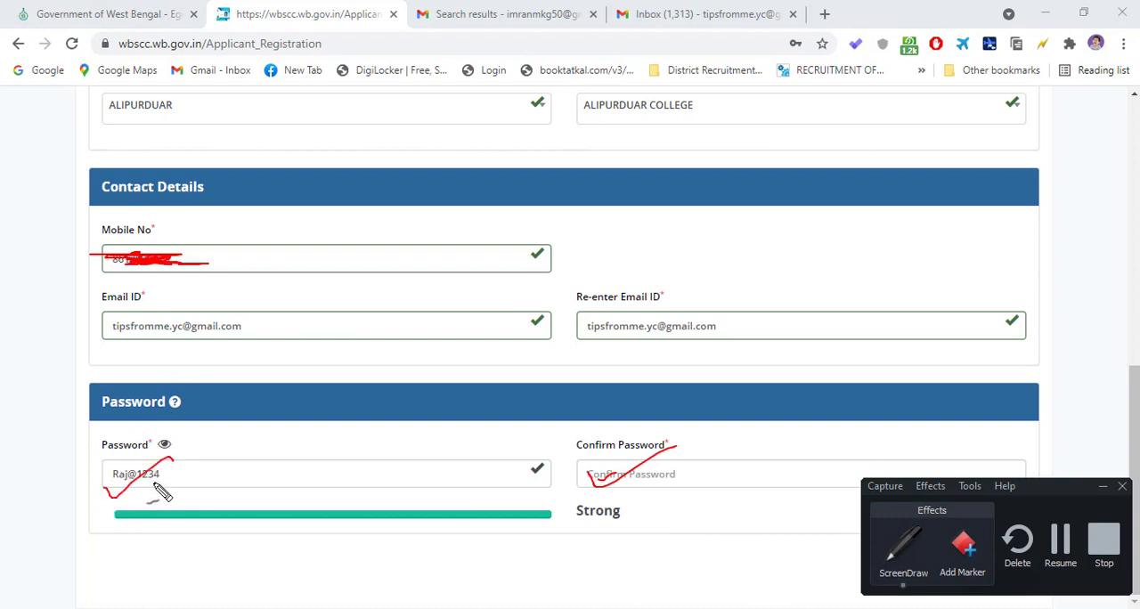
mouse_move(234, 433)
mouse_down()
mouse_move(233, 456)
mouse_move(239, 438)
mouse_move(246, 458)
mouse_move(294, 441)
mouse_move(276, 486)
mouse_up()
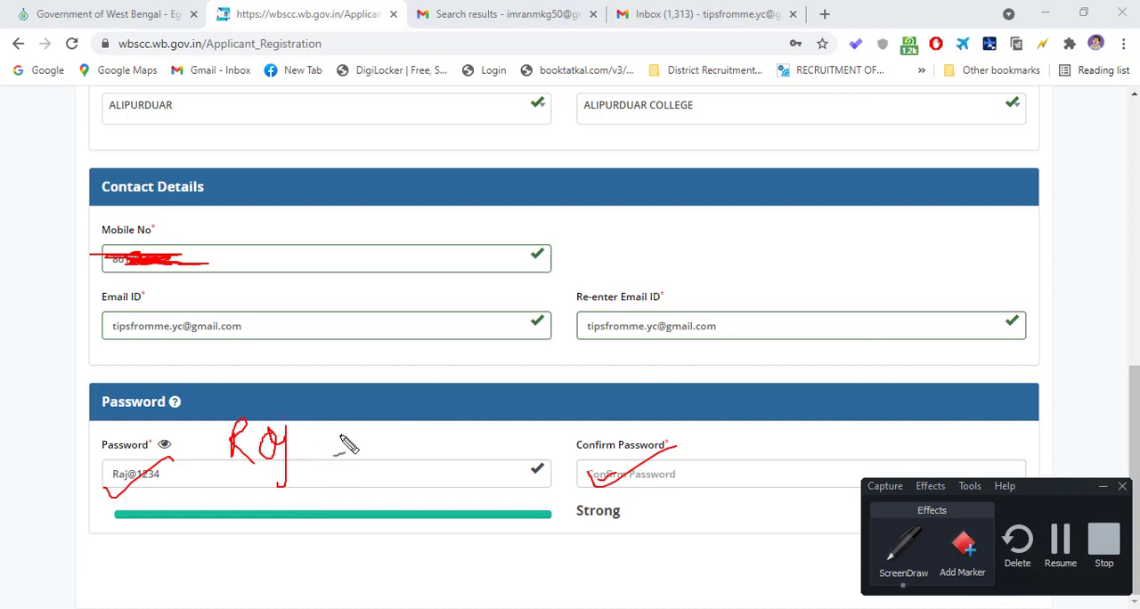
mouse_move(331, 430)
mouse_down()
mouse_move(322, 445)
mouse_move(334, 452)
mouse_move(332, 421)
mouse_move(309, 444)
mouse_move(341, 467)
mouse_move(362, 462)
mouse_up()
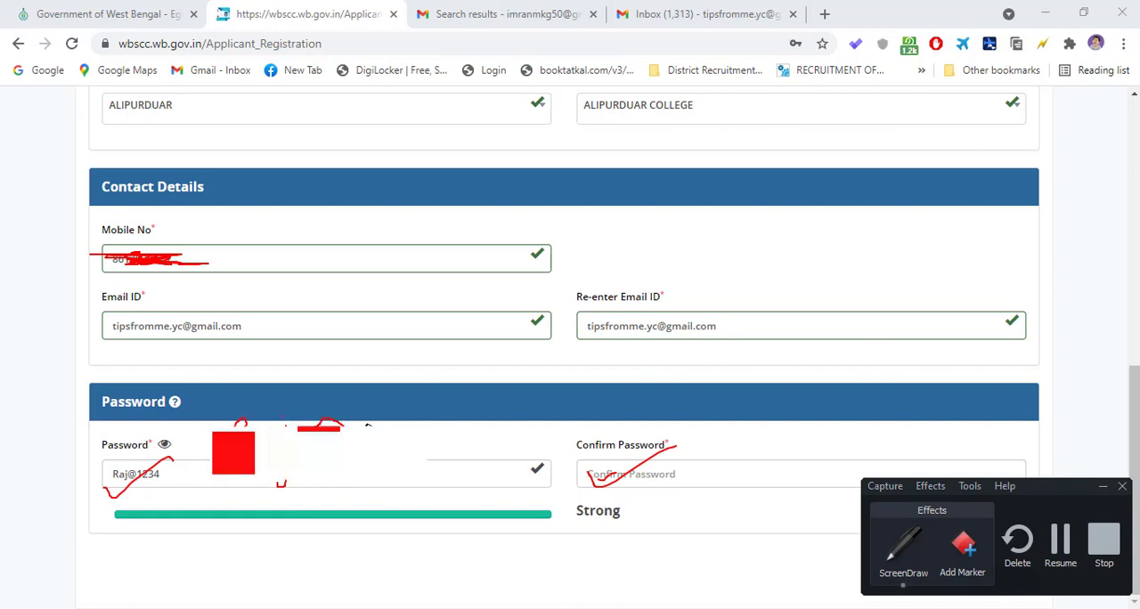
drag(368, 422, 353, 419)
mouse_move(392, 425)
mouse_down()
mouse_move(402, 403)
mouse_move(440, 430)
mouse_move(466, 386)
mouse_move(488, 435)
mouse_move(463, 457)
mouse_up()
mouse_move(505, 392)
mouse_down()
mouse_move(542, 400)
mouse_move(539, 450)
mouse_up()
mouse_move(273, 529)
mouse_down()
mouse_move(602, 469)
mouse_move(724, 429)
mouse_up()
mouse_move(459, 523)
mouse_down()
mouse_move(438, 525)
mouse_move(479, 548)
mouse_move(460, 521)
mouse_move(434, 535)
mouse_up()
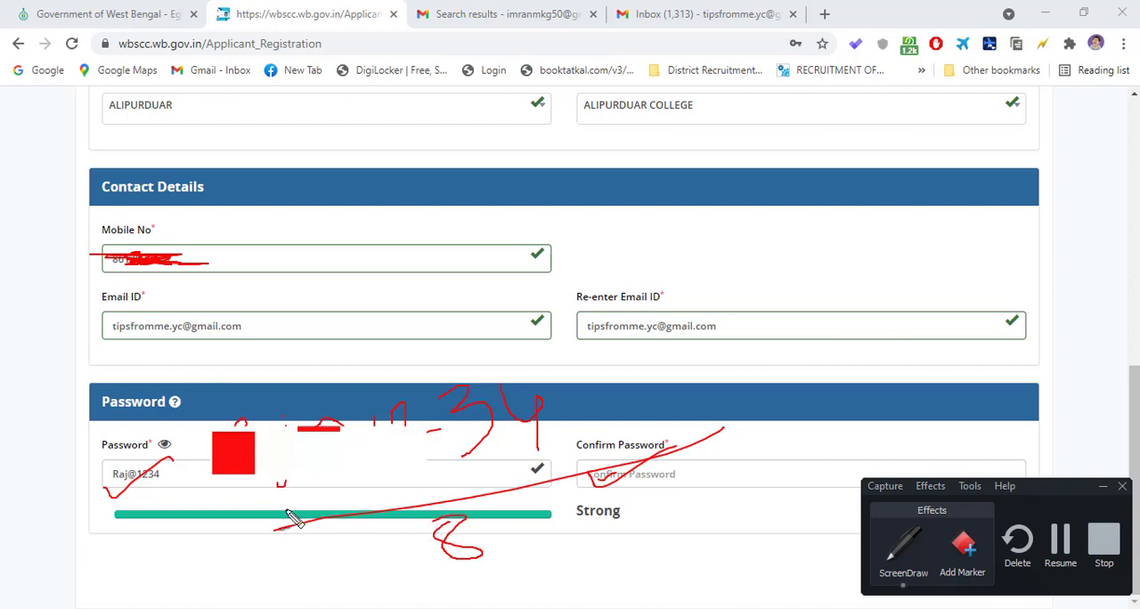
drag(225, 501, 259, 481)
drag(638, 494, 750, 434)
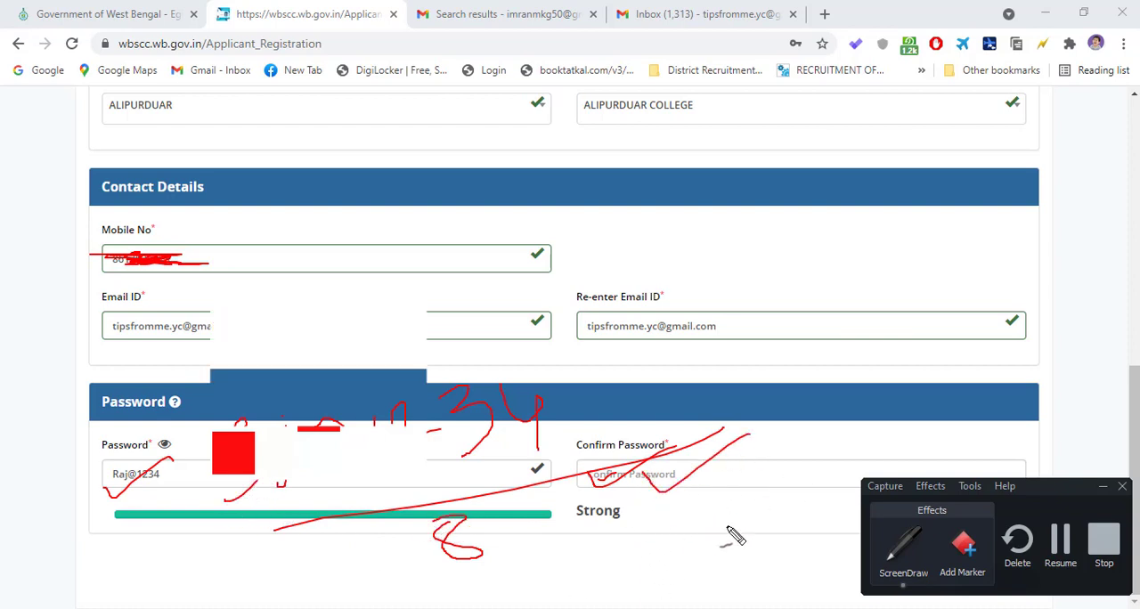
click(1065, 557)
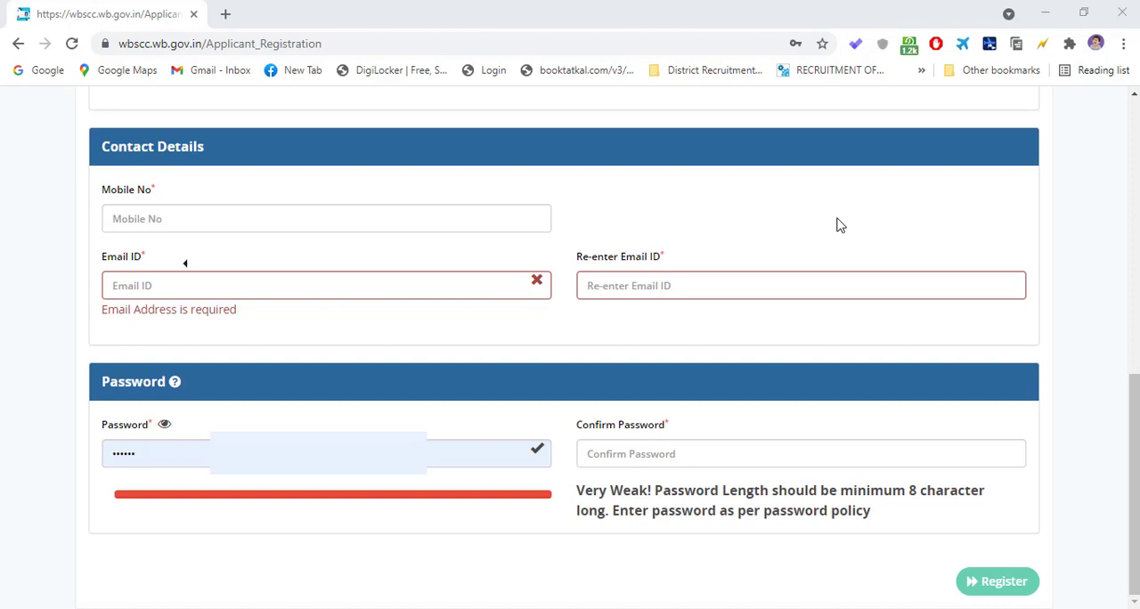
- Leave the registration form for the WBSCC home page and open the Student Login page
scroll(841, 225, up, 8)
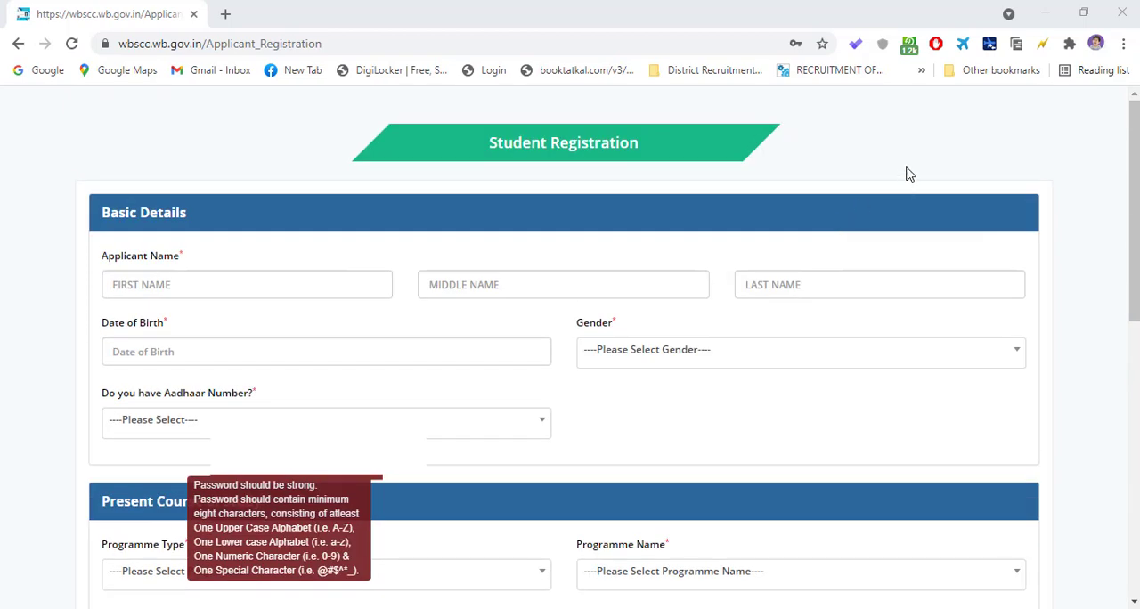
click(17, 46)
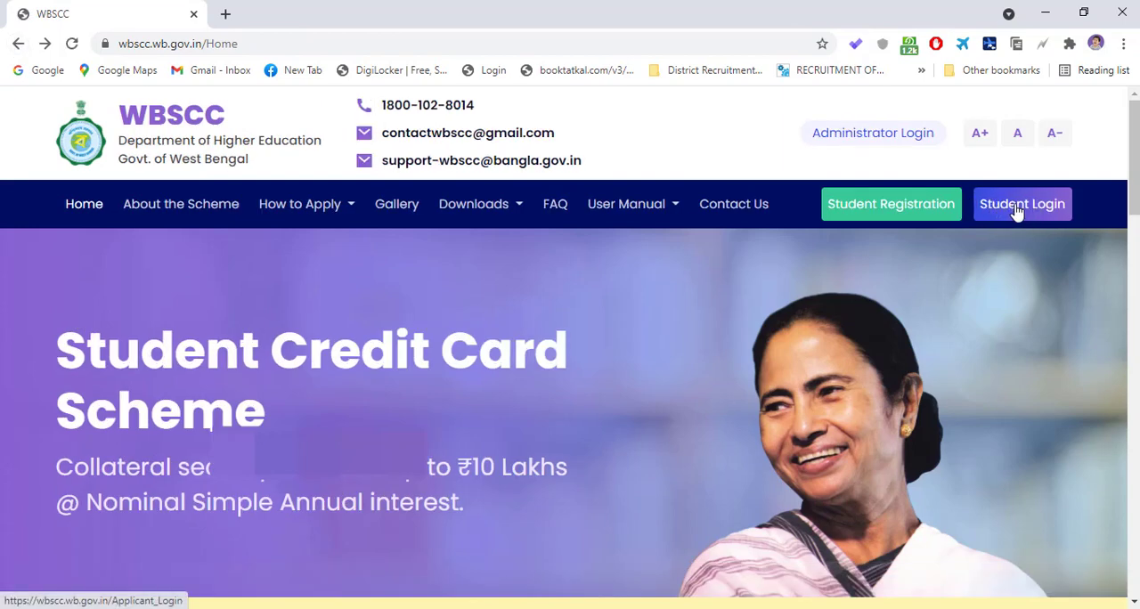
click(1018, 211)
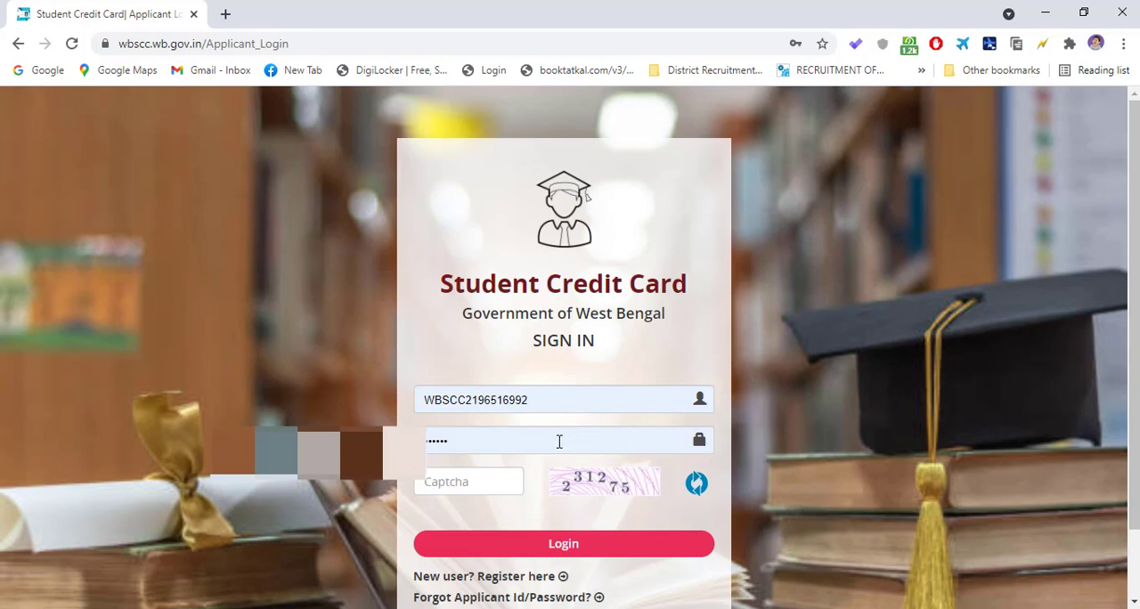
- Try to sign in with the autofilled applicant ID and password after entering the captcha code
click(461, 481)
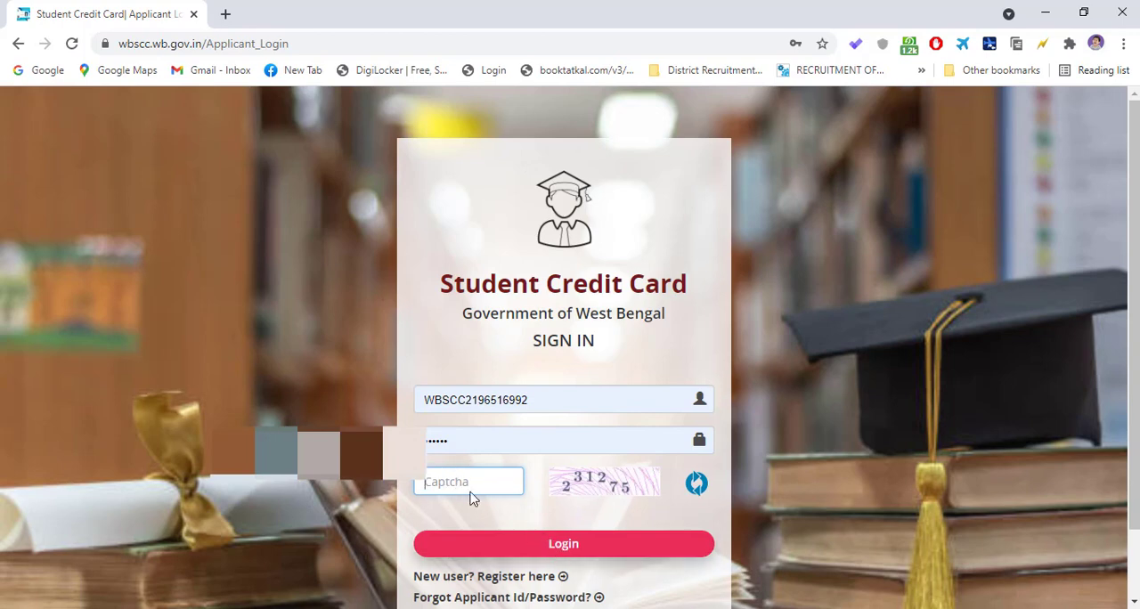
text(231275)
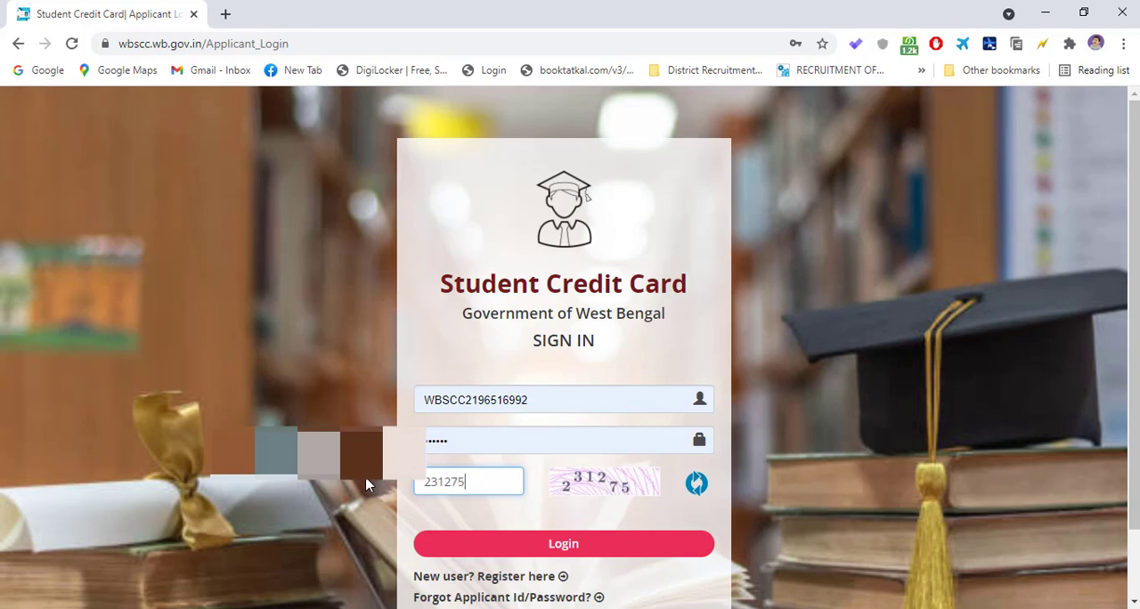
click(547, 543)
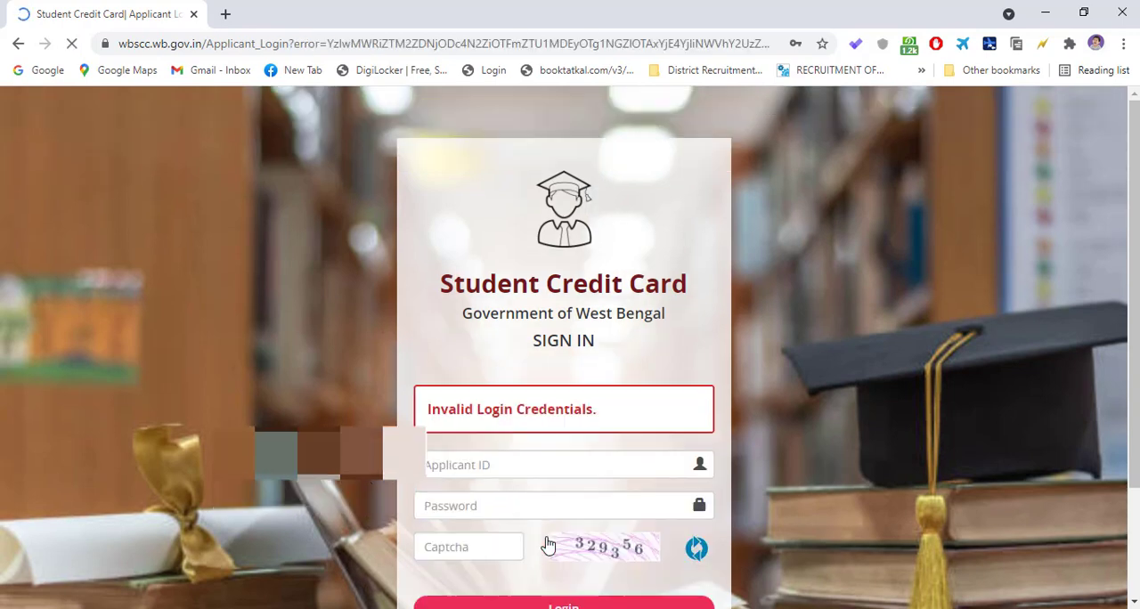
- Fill in the saved applicant ID again and replace the autofilled password with the account password
click(515, 507)
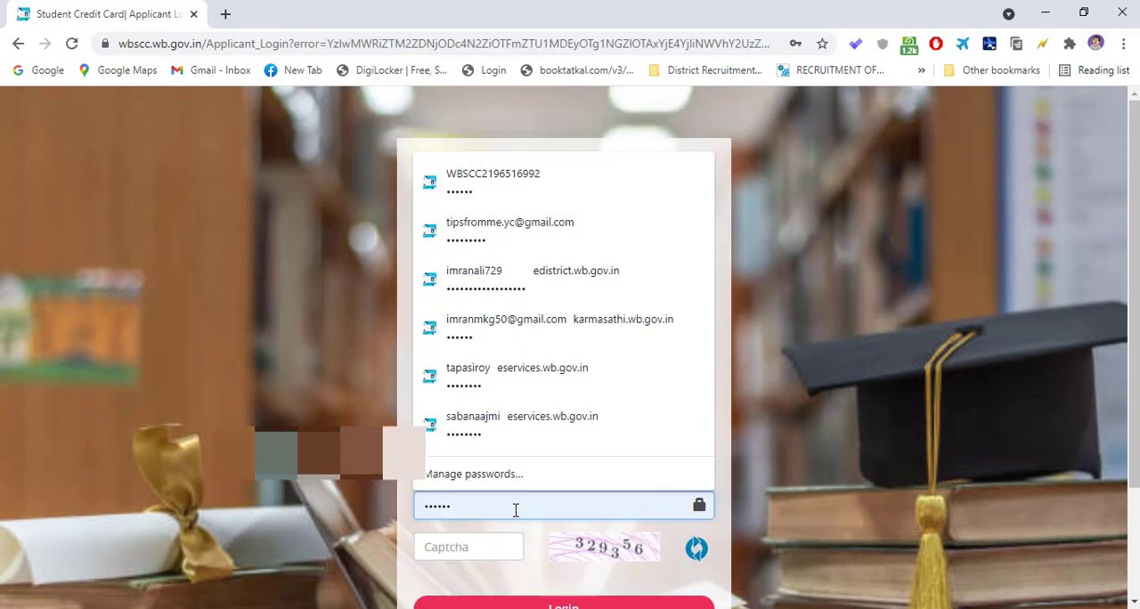
click(336, 403)
drag(475, 511, 383, 517)
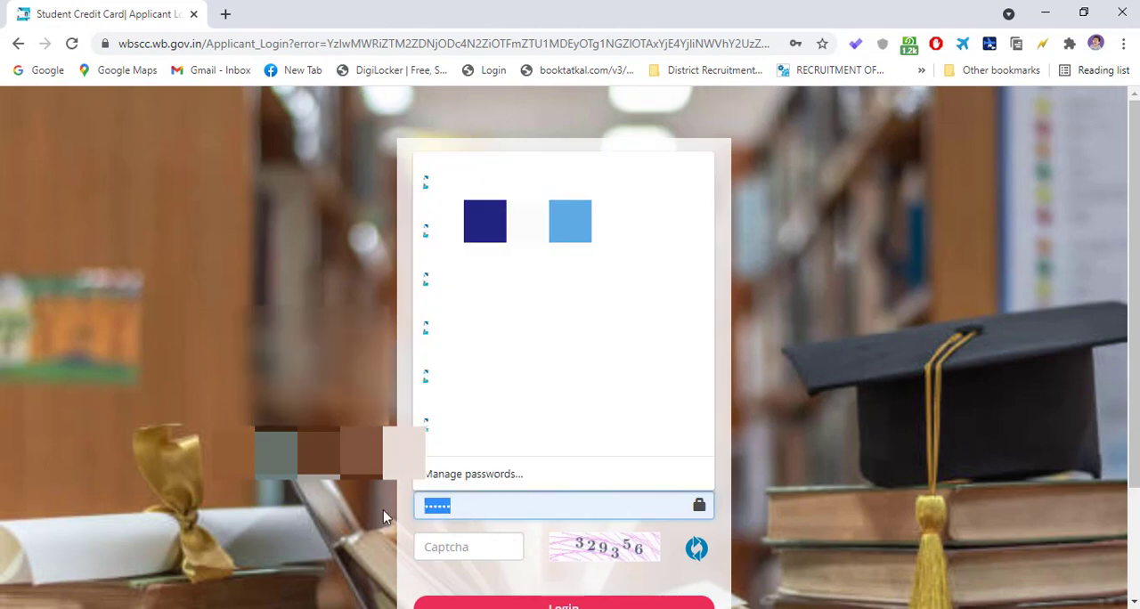
key(BackSpace)
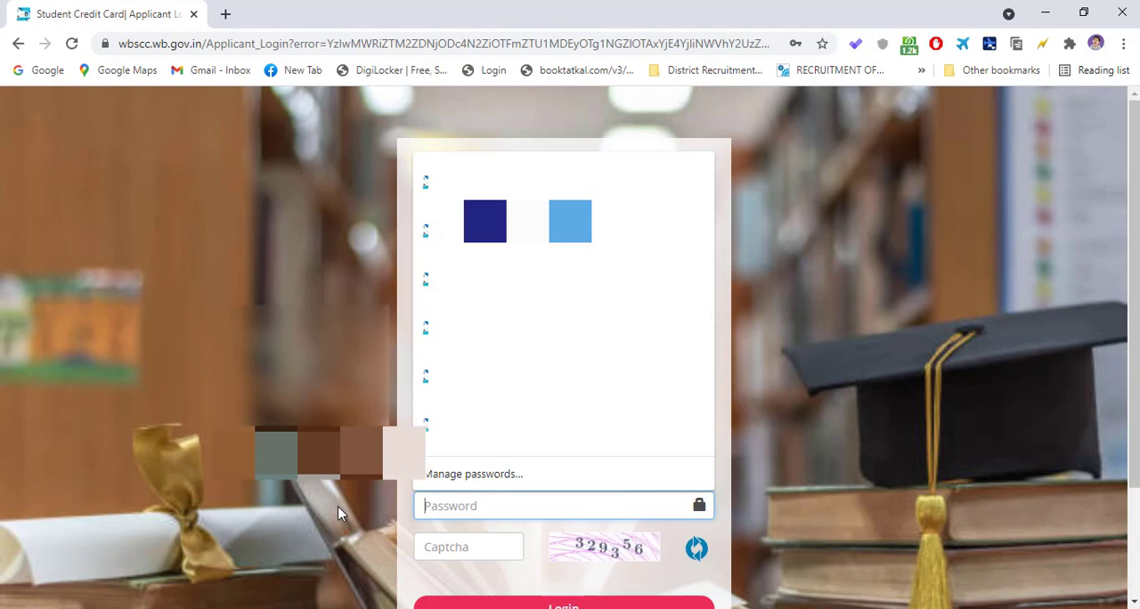
text(****)
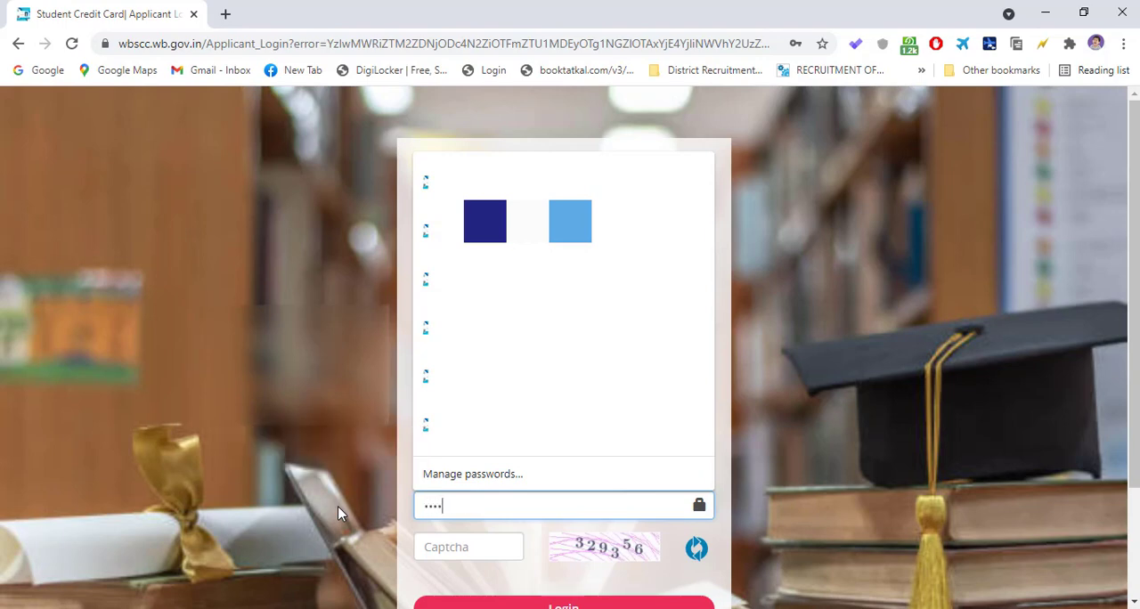
text(*****)
- Enter the captcha code, log in to the student dashboard and update the account's saved password in the browser
click(450, 557)
text(32)
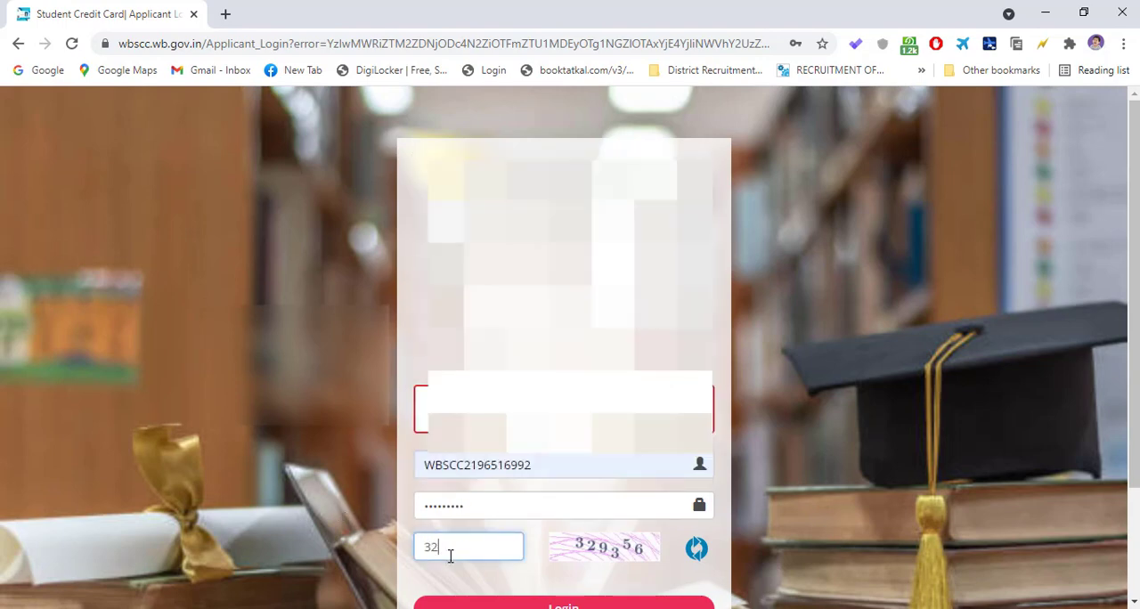
text(9356)
click(577, 606)
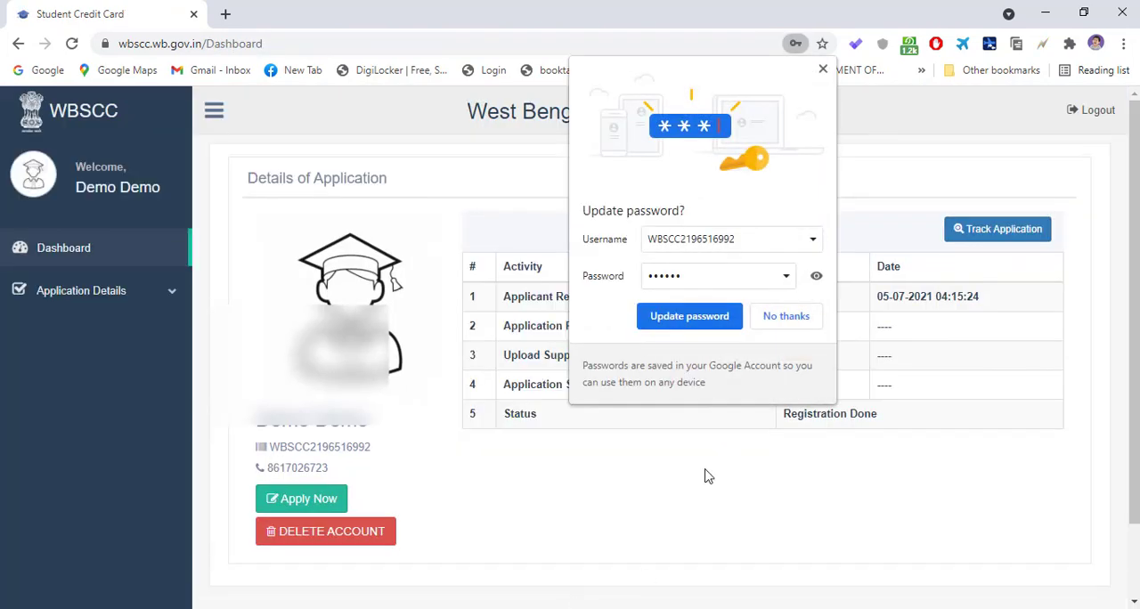
click(684, 317)
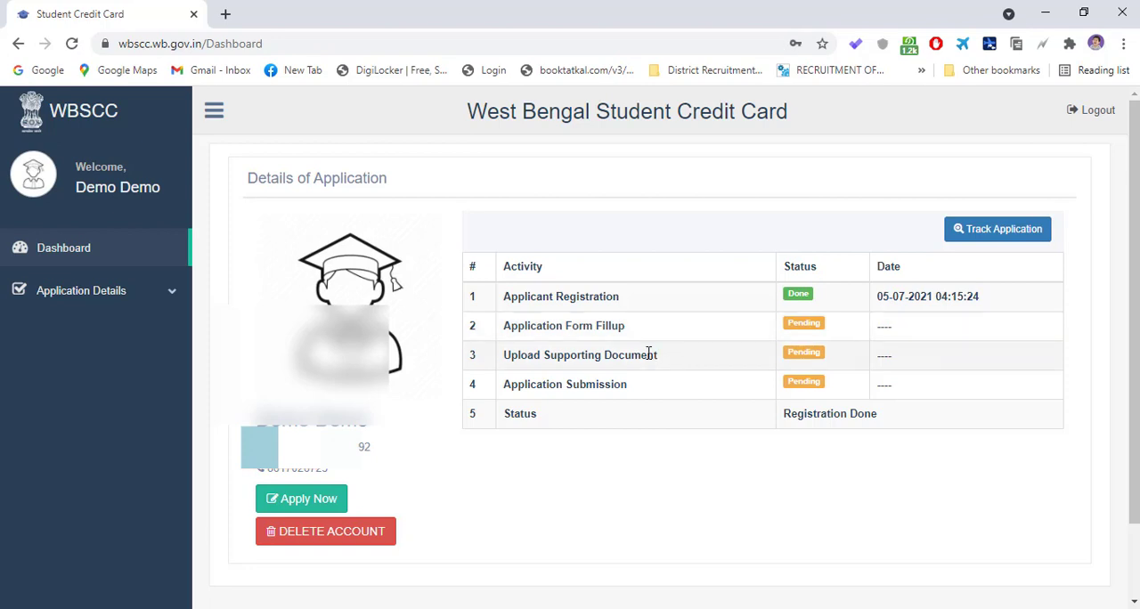
- Draw a red rectangle annotation around Track Application on the dashboard and move the recorder's drawing toolbar out of the way
scroll(437, 285, down, 2)
scroll(438, 285, up, 2)
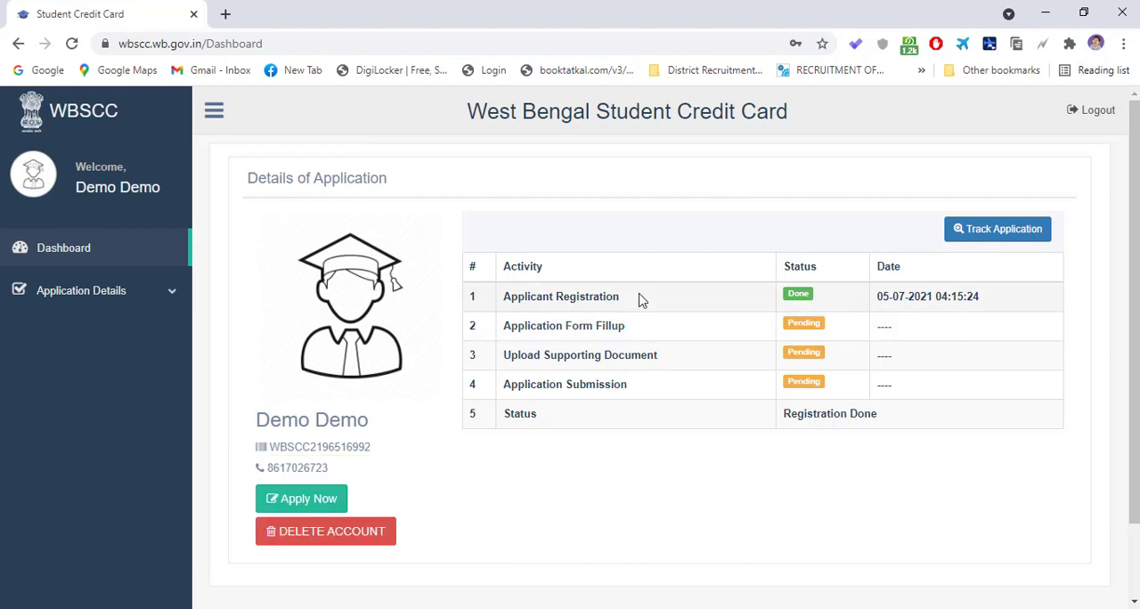
scroll(638, 301, down, 1)
scroll(641, 338, up, 1)
click(768, 608)
click(54, 511)
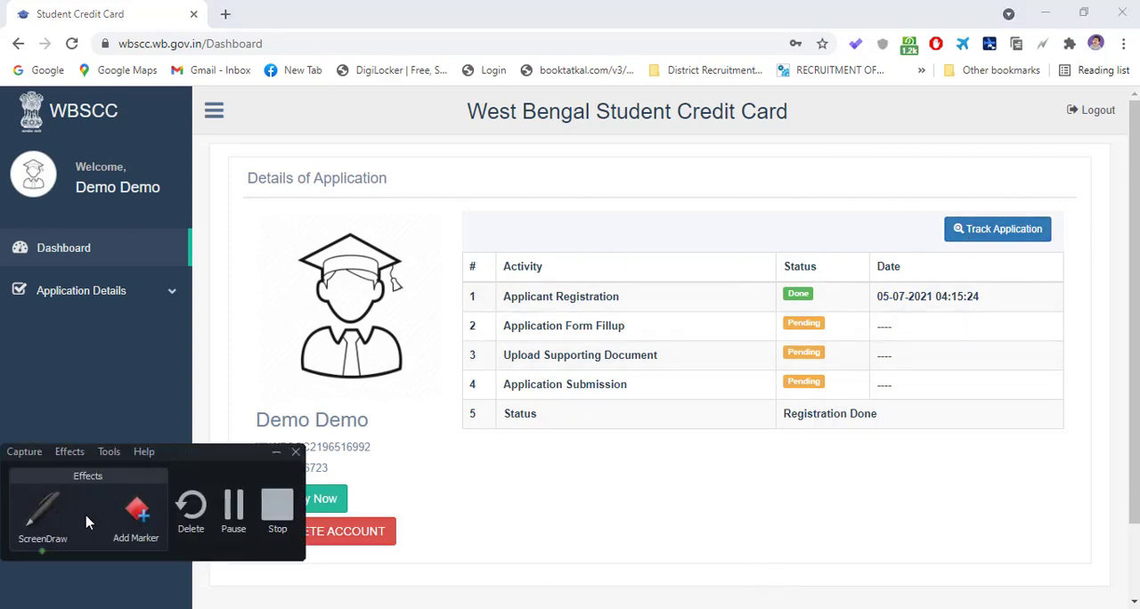
click(153, 516)
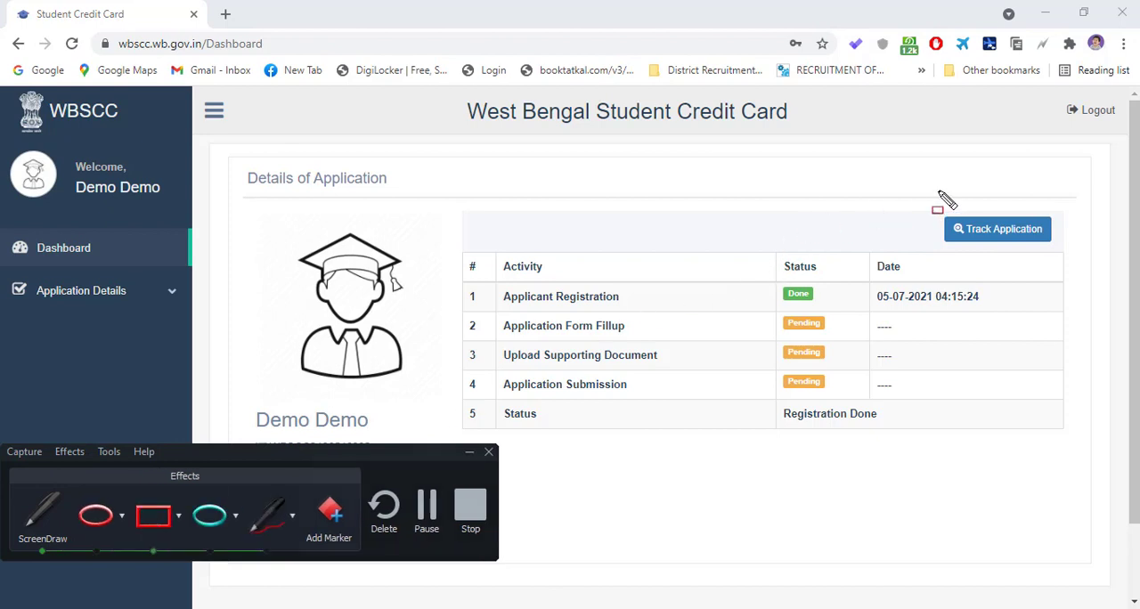
mouse_move(923, 174)
mouse_down()
mouse_move(927, 271)
mouse_move(1081, 263)
mouse_up()
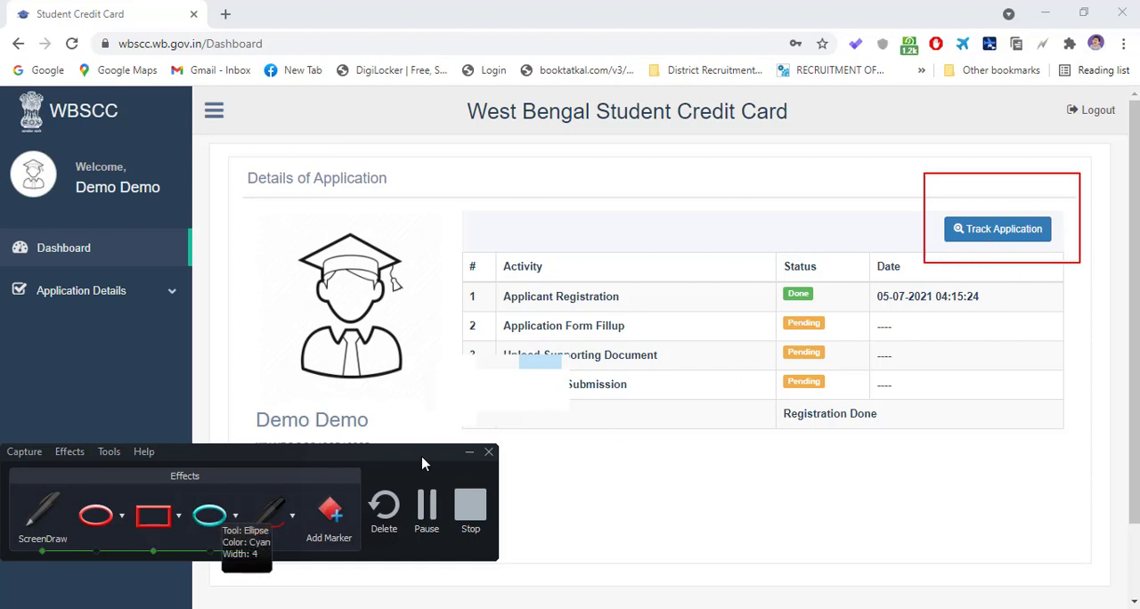
drag(416, 456, 476, 586)
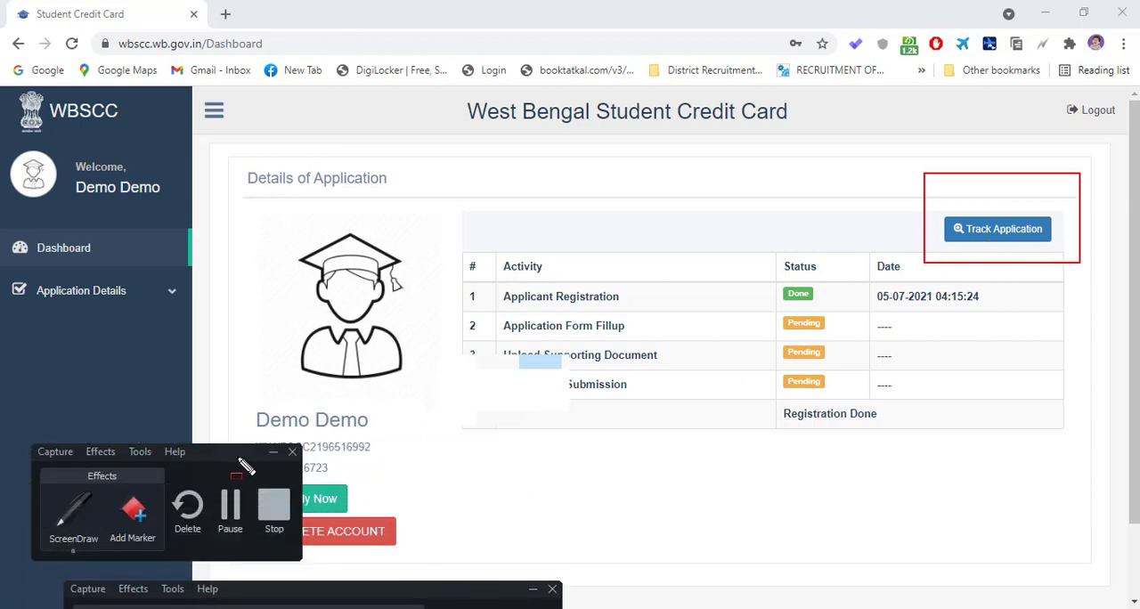
- Draw red rectangle annotations around the Dashboard menu entry and the application activity table
drag(223, 453, 226, 534)
mouse_move(8, 216)
mouse_down()
mouse_move(47, 271)
mouse_move(178, 269)
mouse_up()
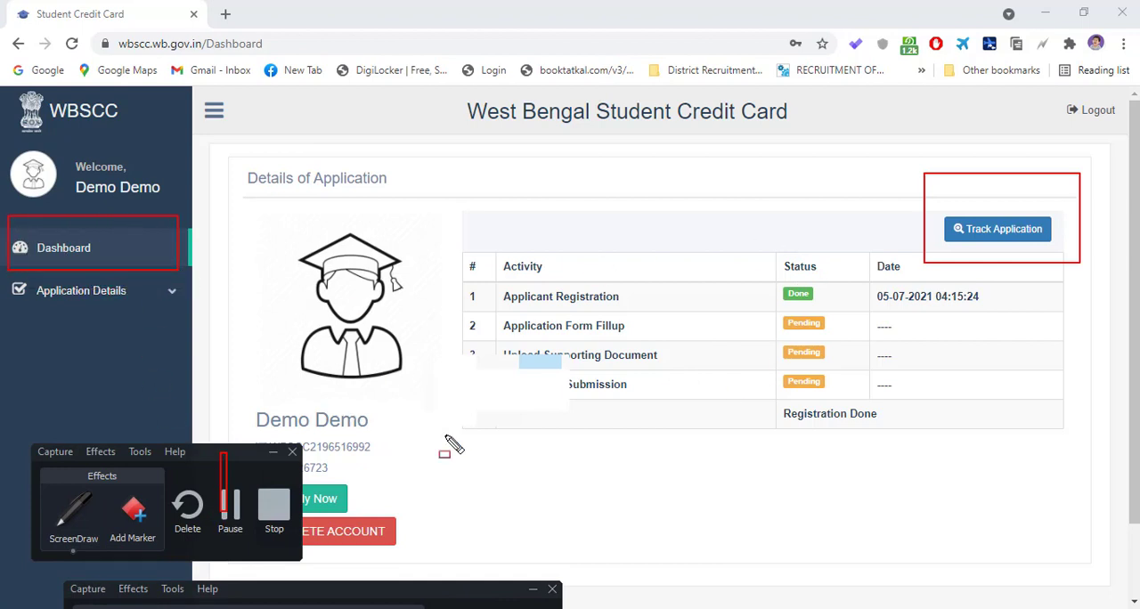
mouse_move(440, 207)
mouse_down()
mouse_move(441, 356)
mouse_move(1118, 470)
mouse_up()
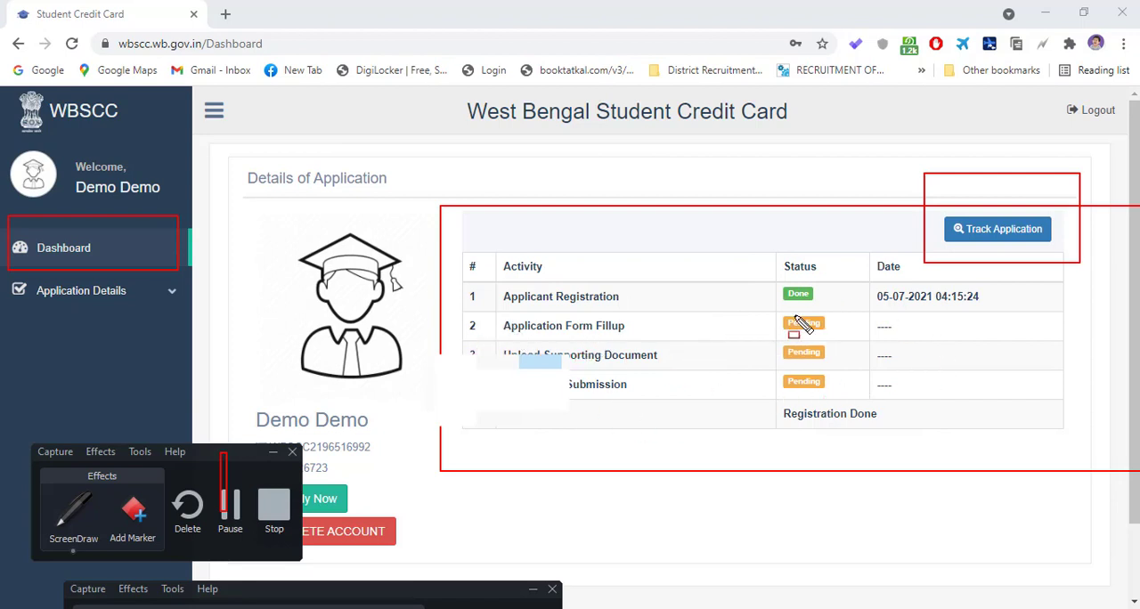
- Outline the Pending statuses and the Registration Done status in the activity table with red rectangles, and end the screen drawing
drag(793, 352, 869, 335)
mouse_move(774, 336)
mouse_down()
mouse_move(775, 367)
mouse_move(904, 371)
mouse_up()
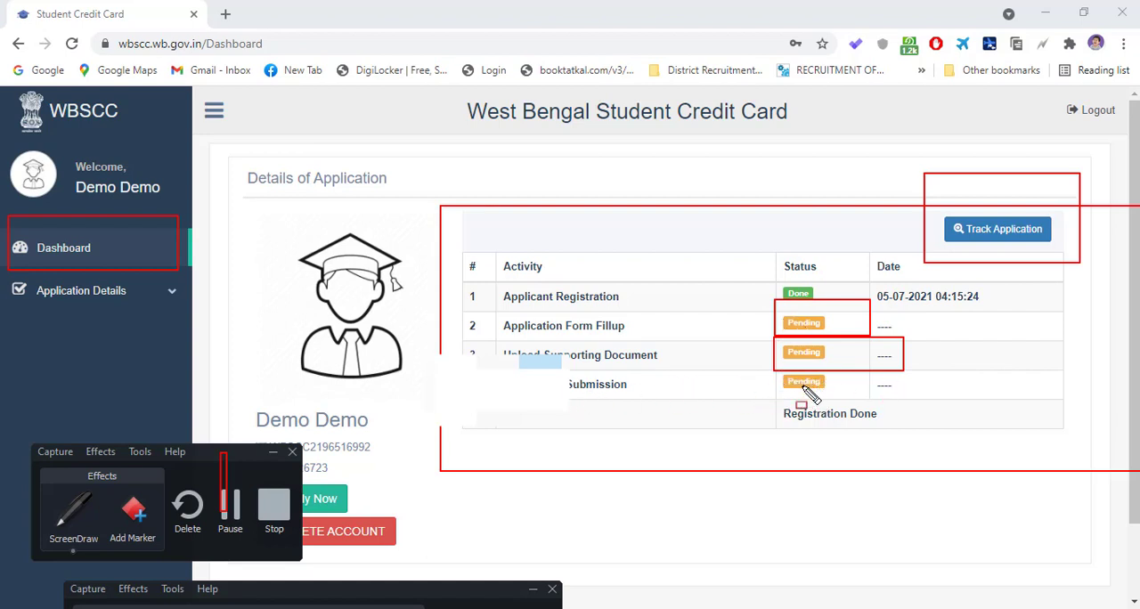
drag(918, 383, 943, 357)
drag(1008, 383, 1055, 401)
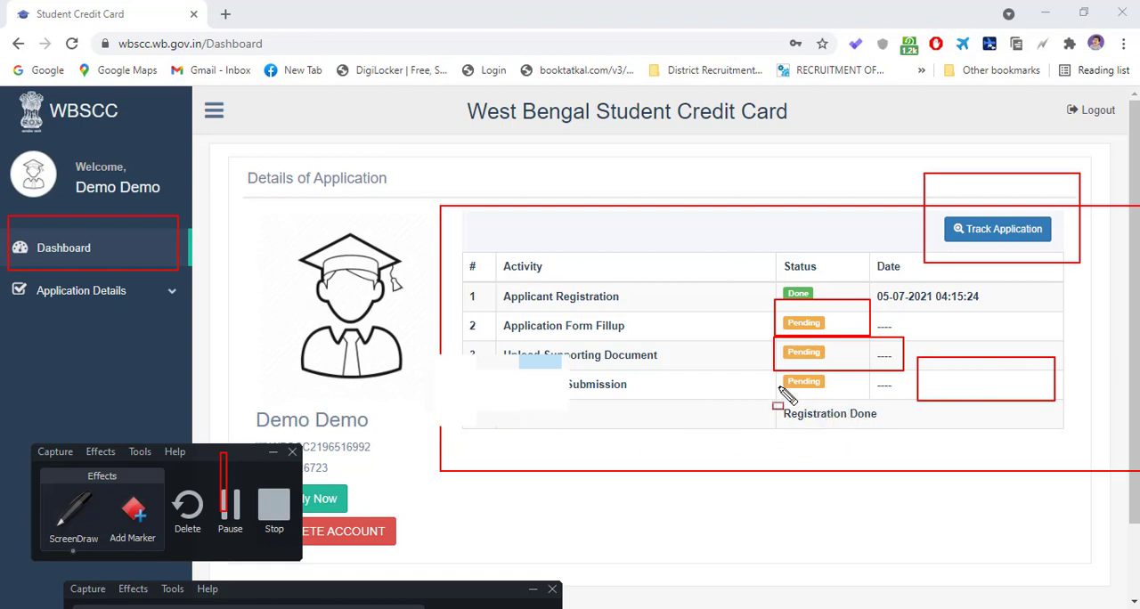
mouse_move(780, 387)
mouse_down()
mouse_move(783, 436)
mouse_move(918, 438)
mouse_move(908, 439)
mouse_up()
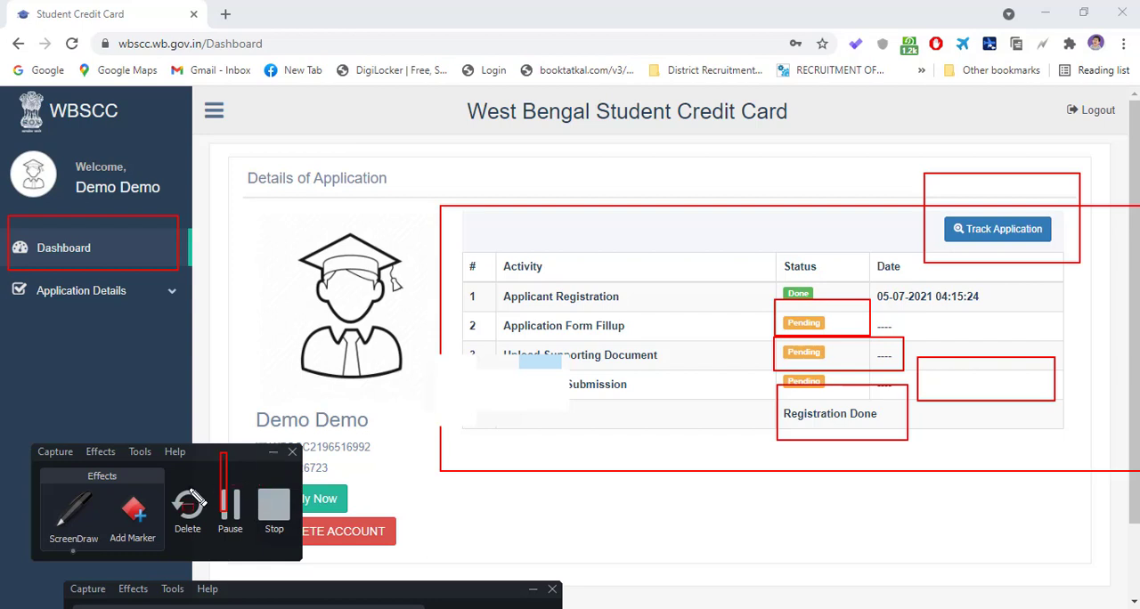
click(79, 525)
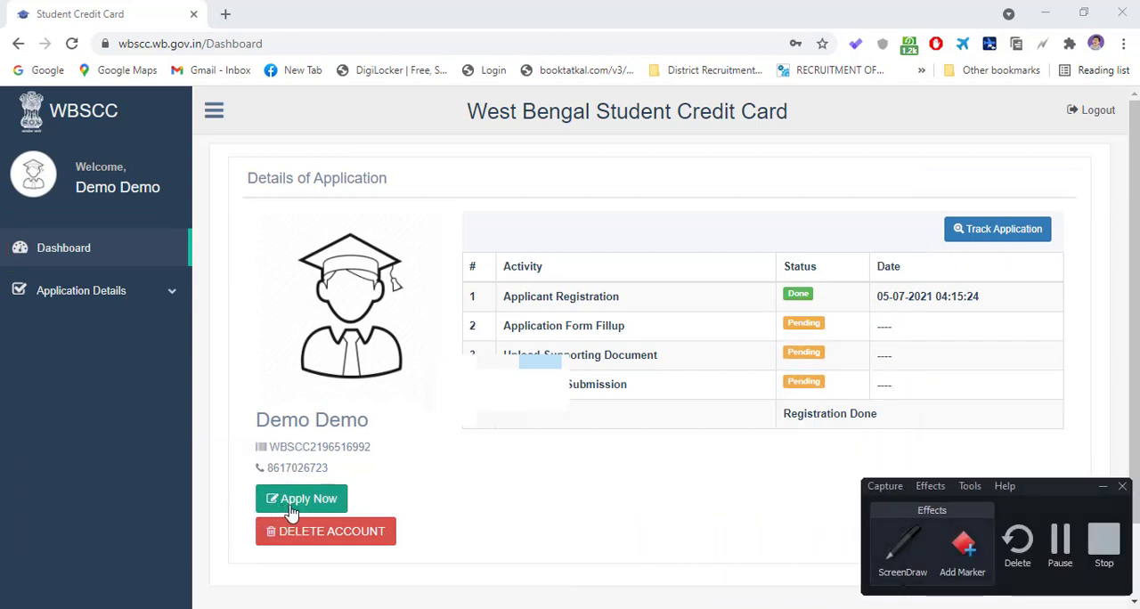
- Examine the applicant profile, the application activity table and the account actions on the dashboard
scroll(681, 331, down, 2)
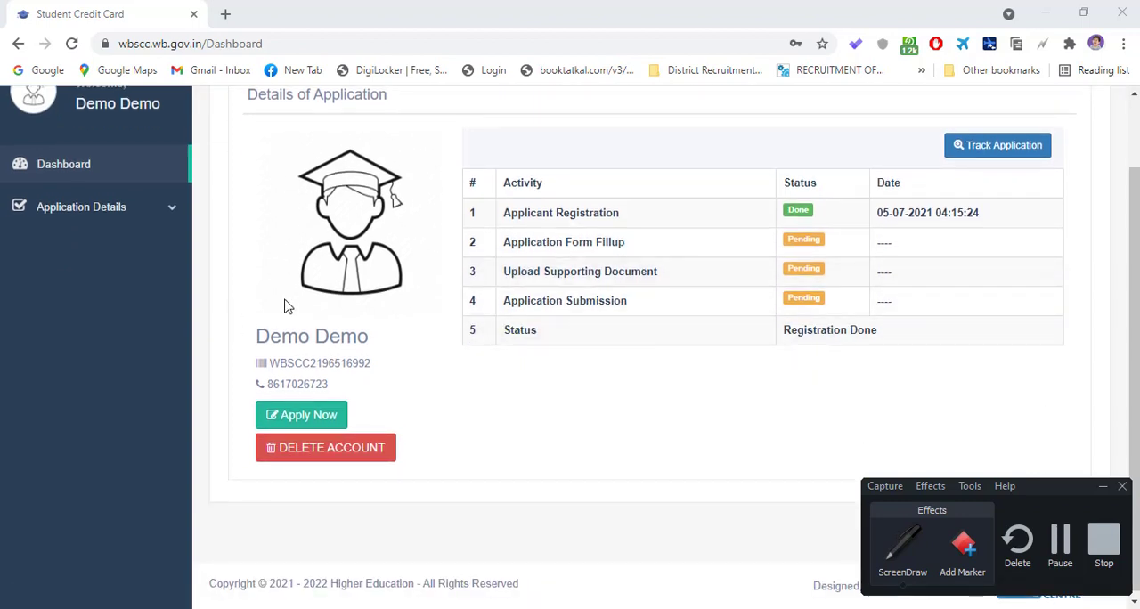
scroll(336, 329, up, 1)
scroll(311, 466, down, 1)
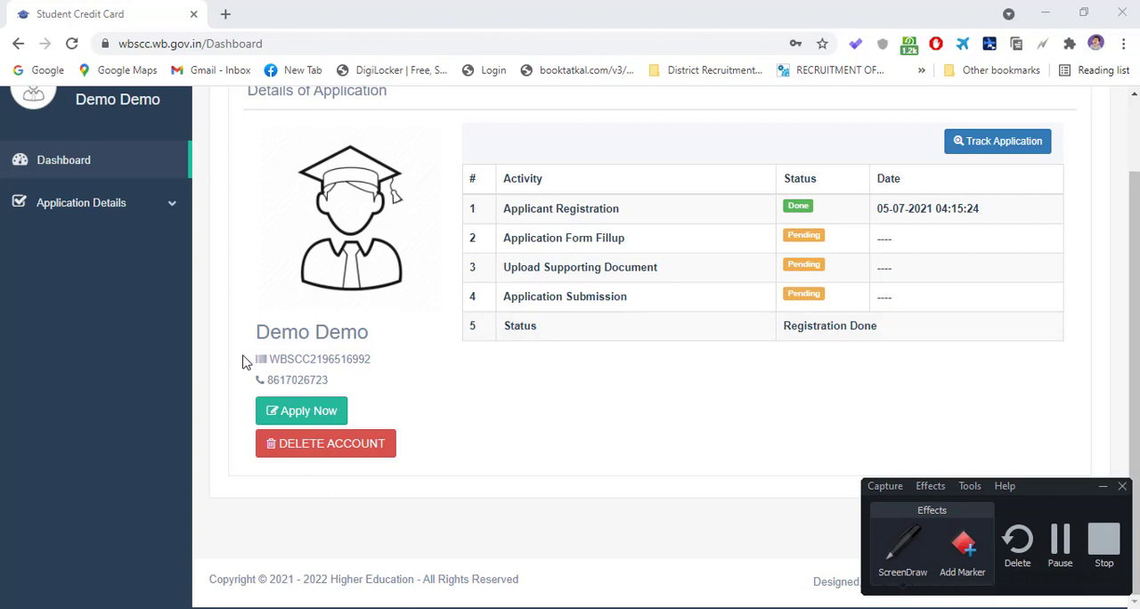
scroll(177, 267, up, 2)
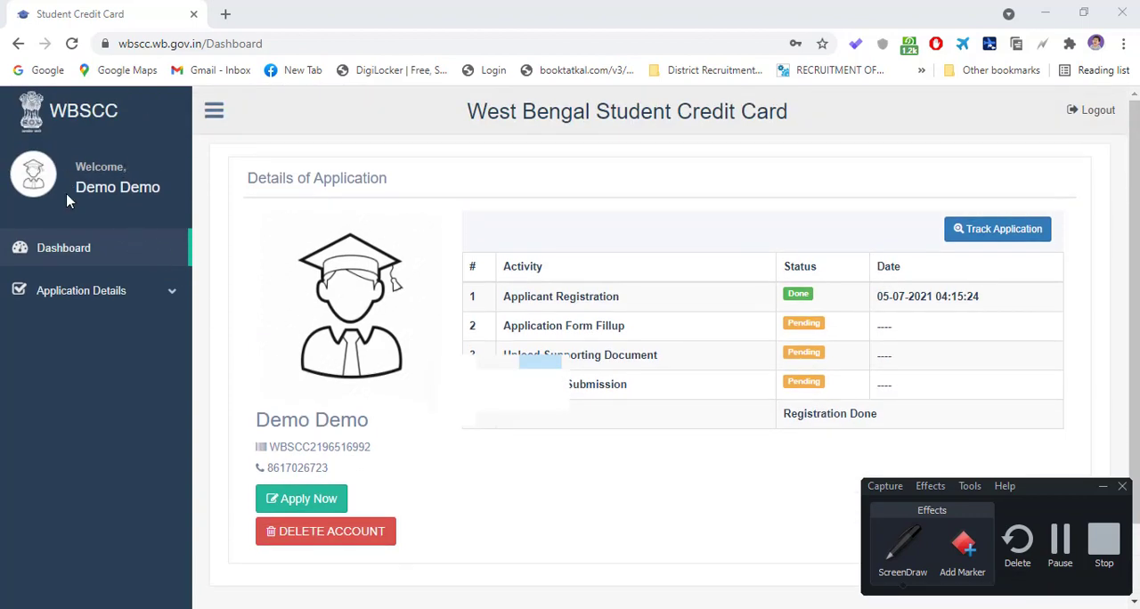
drag(72, 194, 166, 185)
click(180, 197)
scroll(381, 425, down, 1)
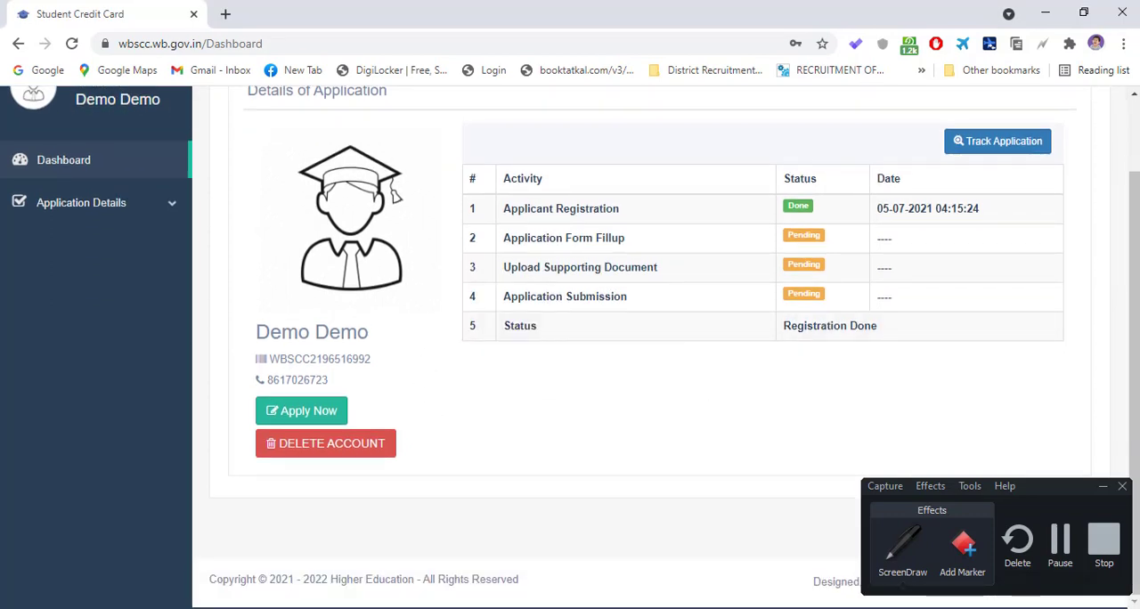
- Open View Loan Application, look through the basic details and expand the Personal Details section
click(161, 212)
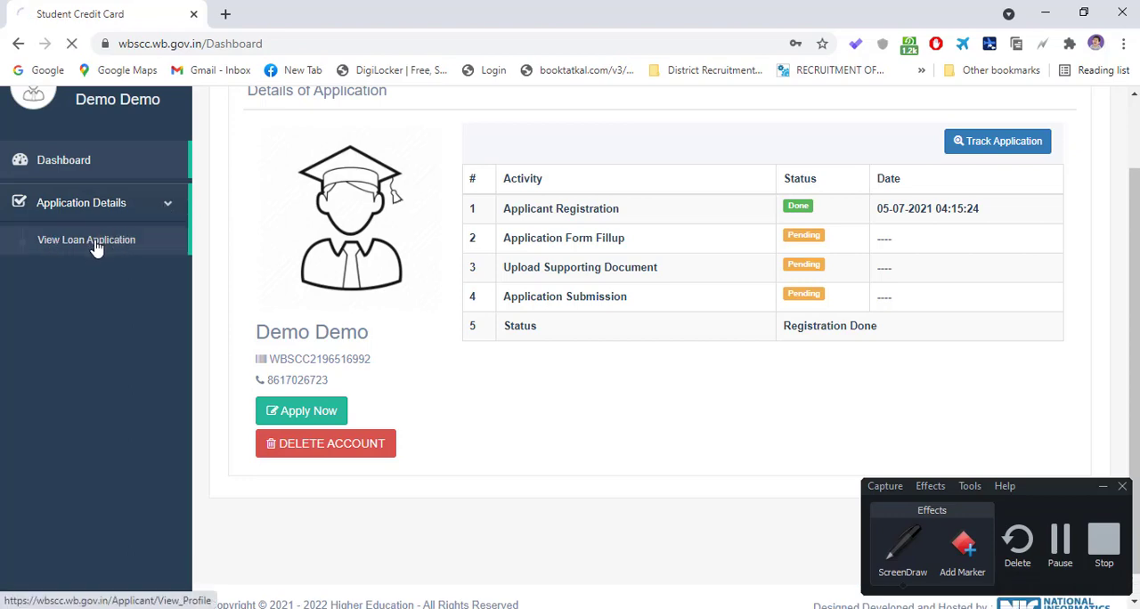
scroll(498, 339, down, 5)
scroll(497, 343, up, 2)
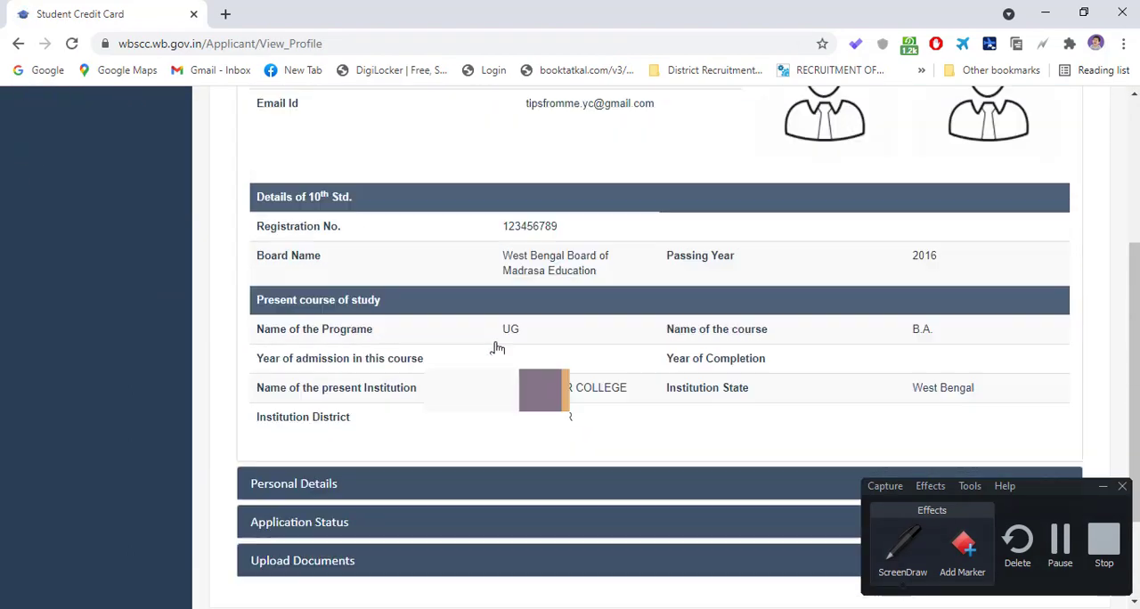
scroll(495, 345, down, 2)
click(473, 353)
scroll(507, 436, down, 1)
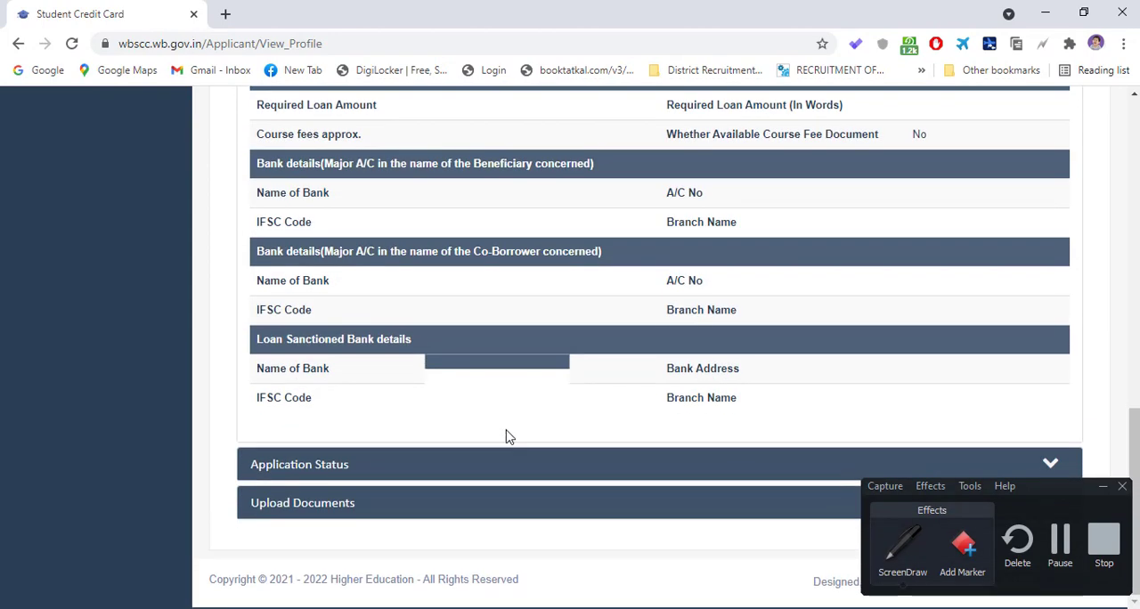
- Review the loan and bank details sections and expand Application Status
scroll(337, 273, up, 2)
scroll(720, 220, down, 2)
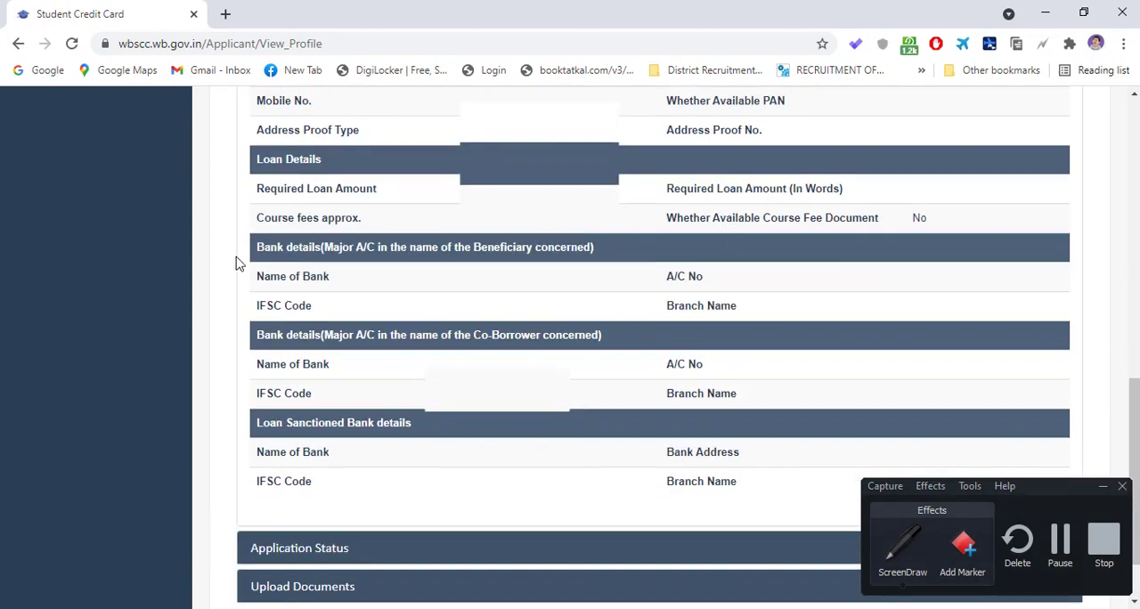
scroll(675, 398, down, 1)
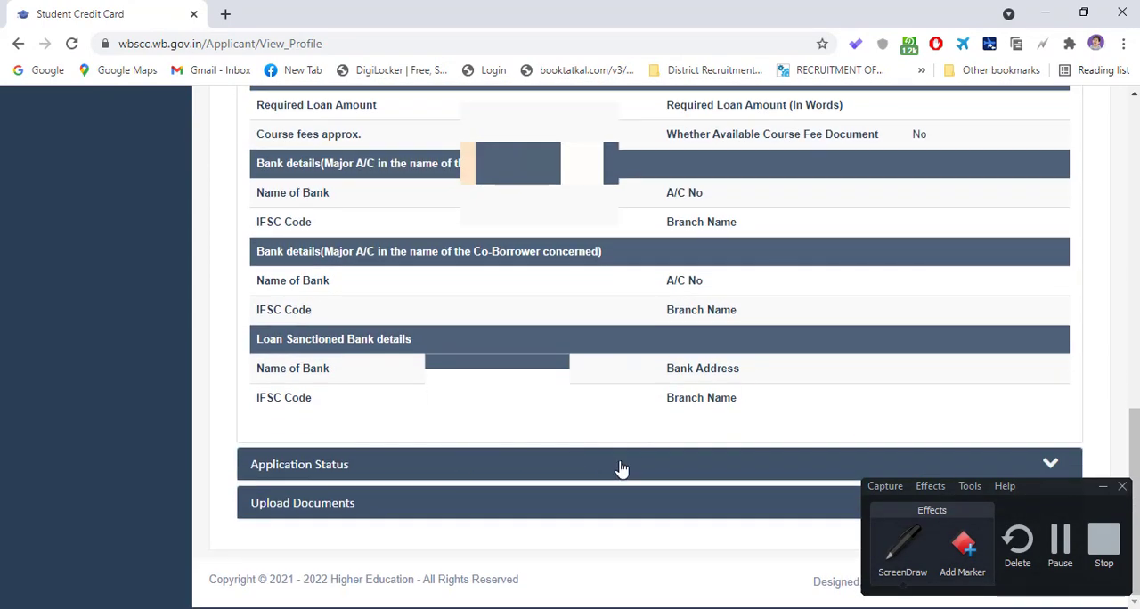
click(622, 465)
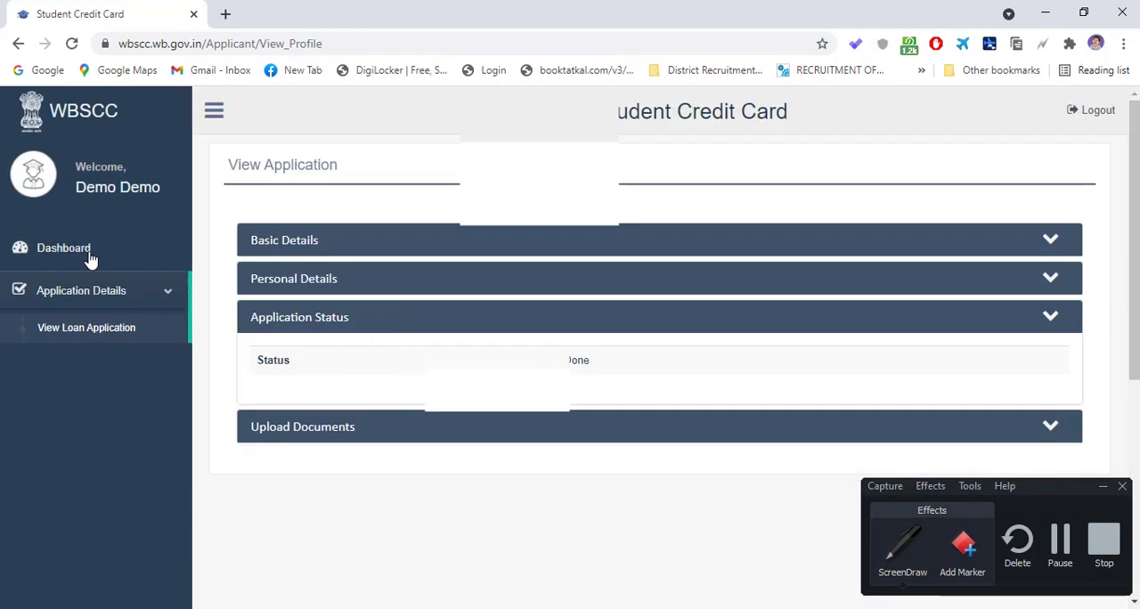
- Return to the dashboard and open the loan application form with Apply Now
click(90, 257)
scroll(276, 354, down, 1)
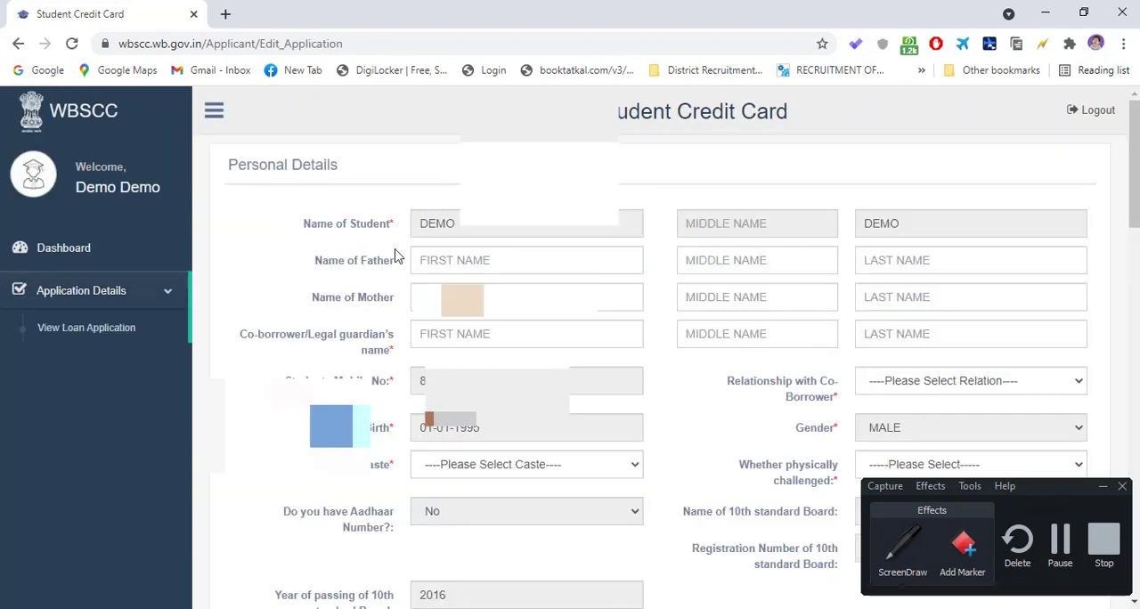
- Start ScreenDraw and outline the first, middle and last name fields of the father and mother with red rectangles
click(903, 543)
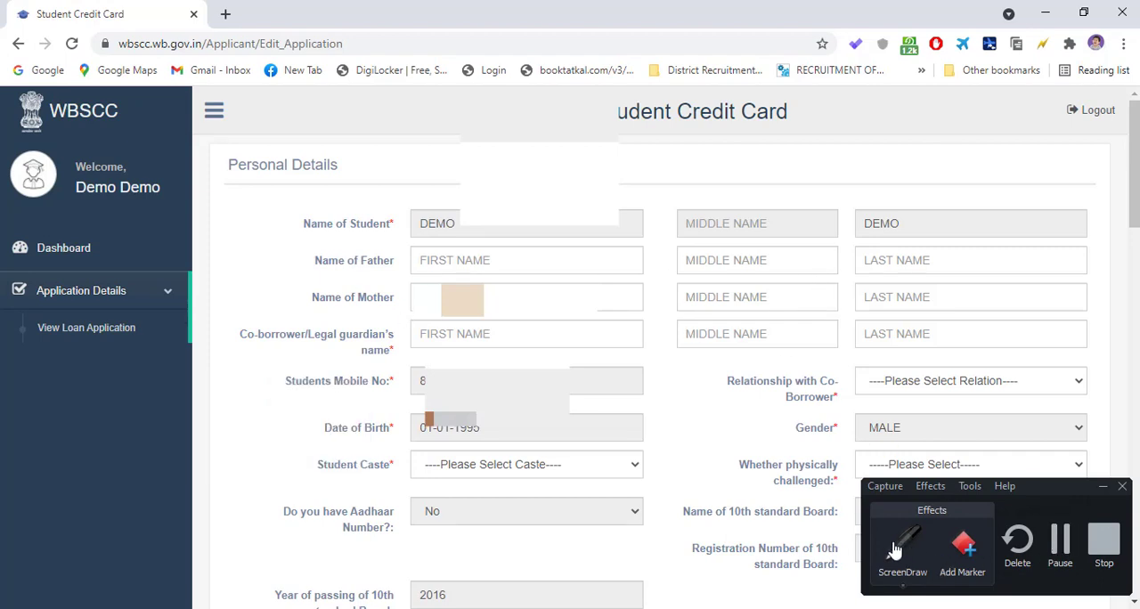
click(790, 554)
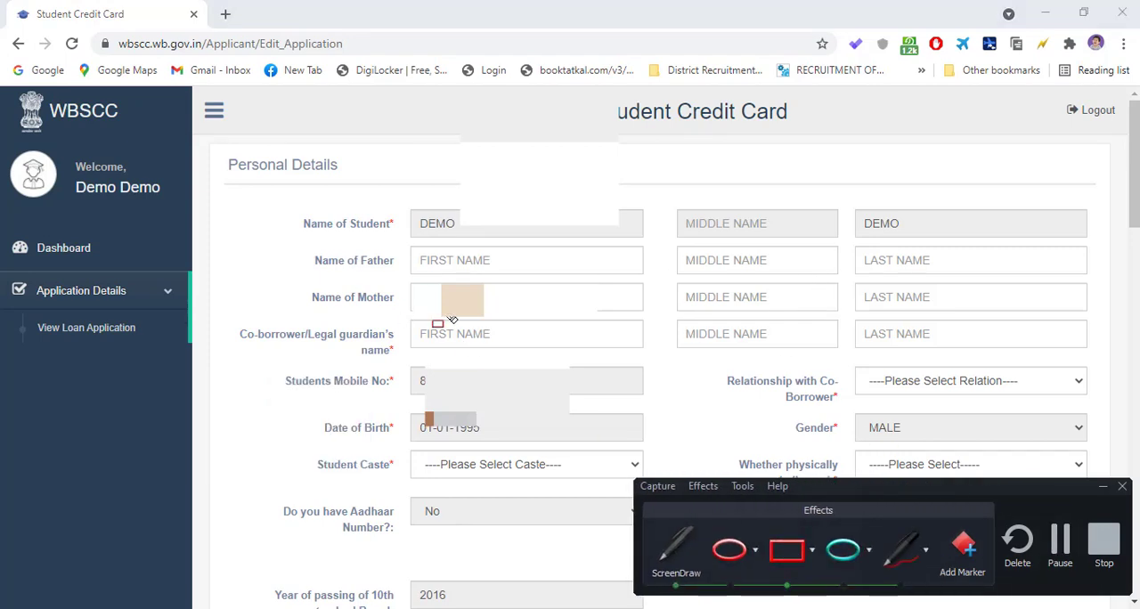
mouse_move(407, 242)
mouse_down()
mouse_move(408, 278)
mouse_move(646, 280)
mouse_up()
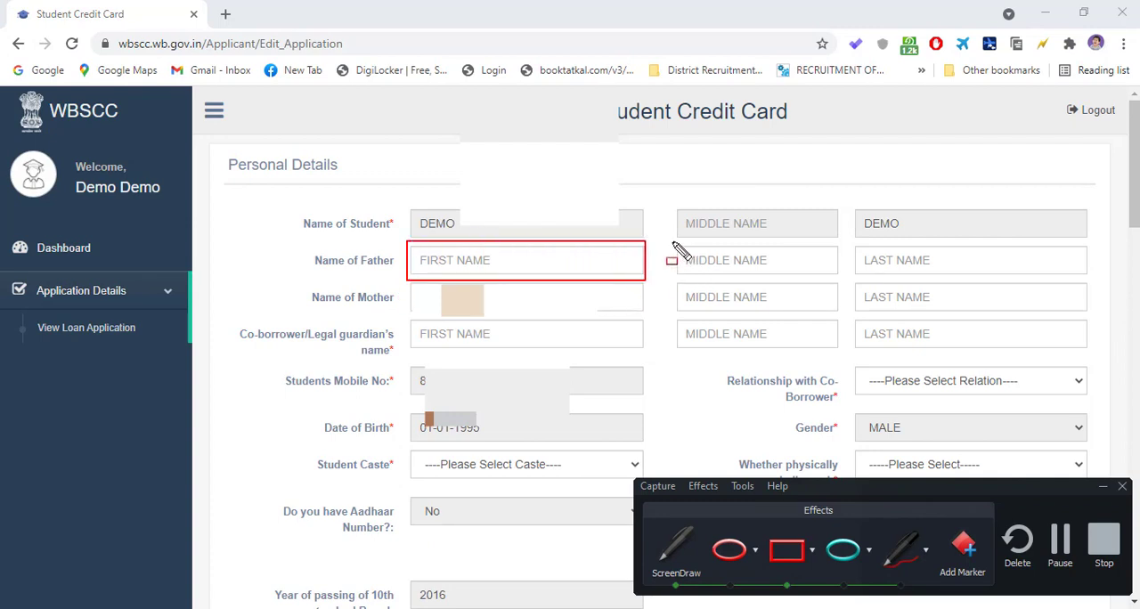
mouse_move(673, 241)
mouse_down()
mouse_move(675, 277)
mouse_move(799, 286)
mouse_move(846, 278)
mouse_move(862, 256)
mouse_move(923, 288)
mouse_move(1083, 276)
mouse_up()
mouse_move(412, 282)
mouse_down()
mouse_move(438, 323)
mouse_move(1081, 312)
mouse_up()
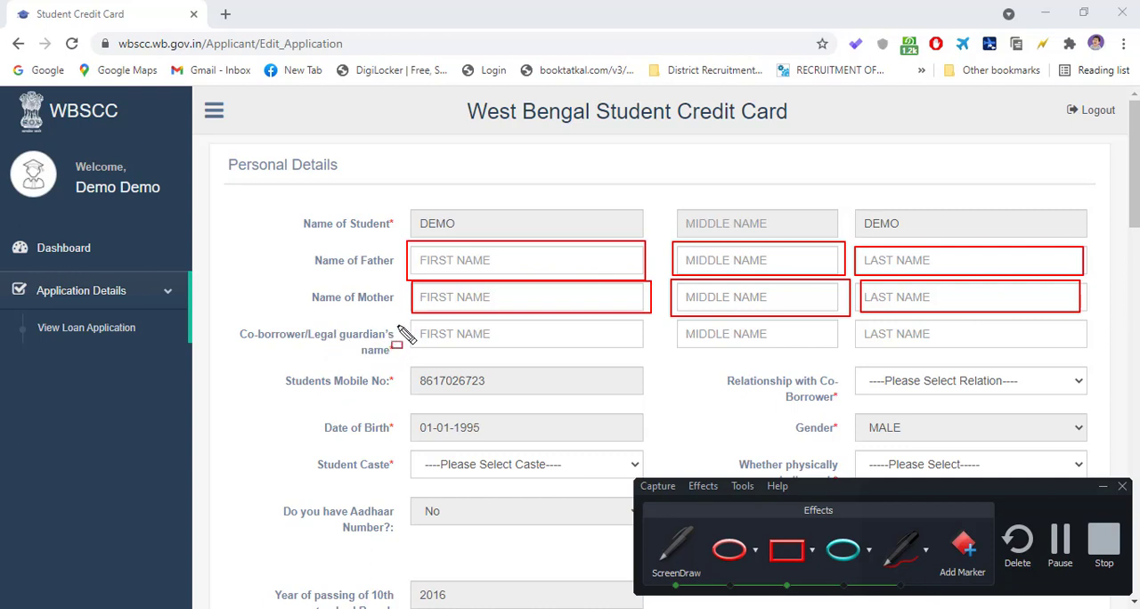
- Outline the co-borrower's name fields and the Relationship with Co-Borrower field in red, and end the screen drawing
mouse_move(410, 307)
mouse_down()
mouse_move(419, 356)
mouse_move(650, 356)
mouse_up()
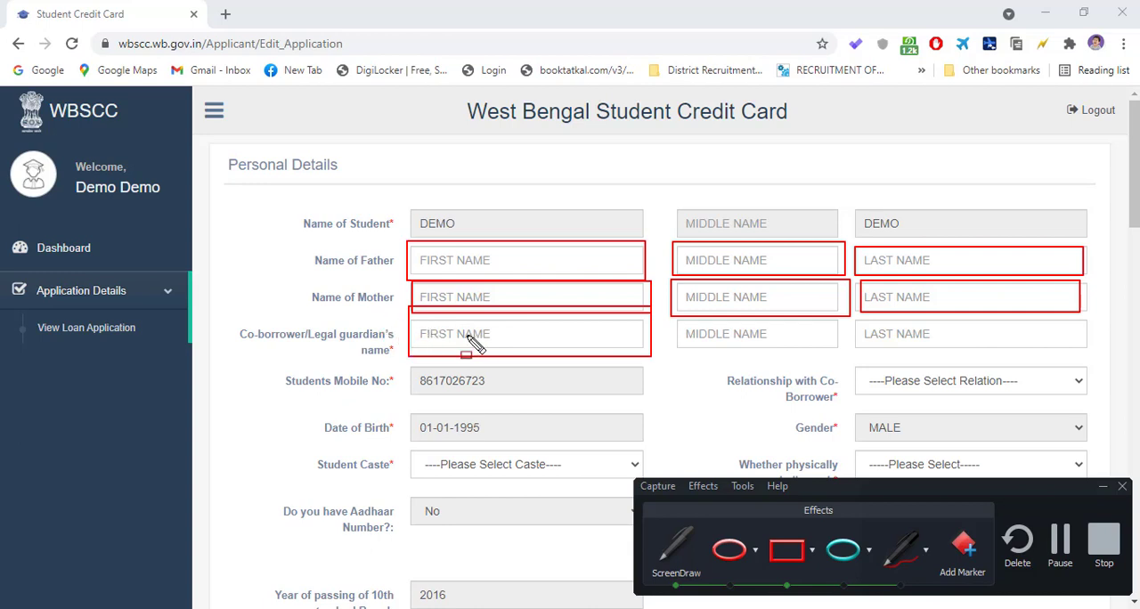
mouse_move(673, 318)
mouse_down()
mouse_move(713, 354)
mouse_move(840, 355)
mouse_up()
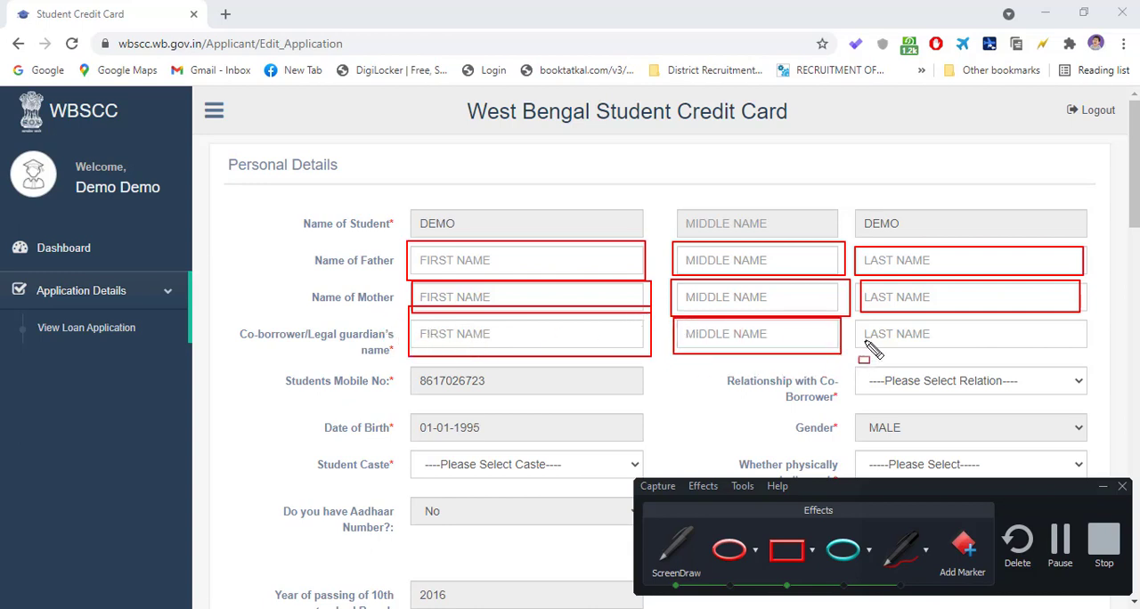
mouse_move(858, 312)
mouse_down()
mouse_move(1075, 357)
mouse_move(1139, 350)
mouse_up()
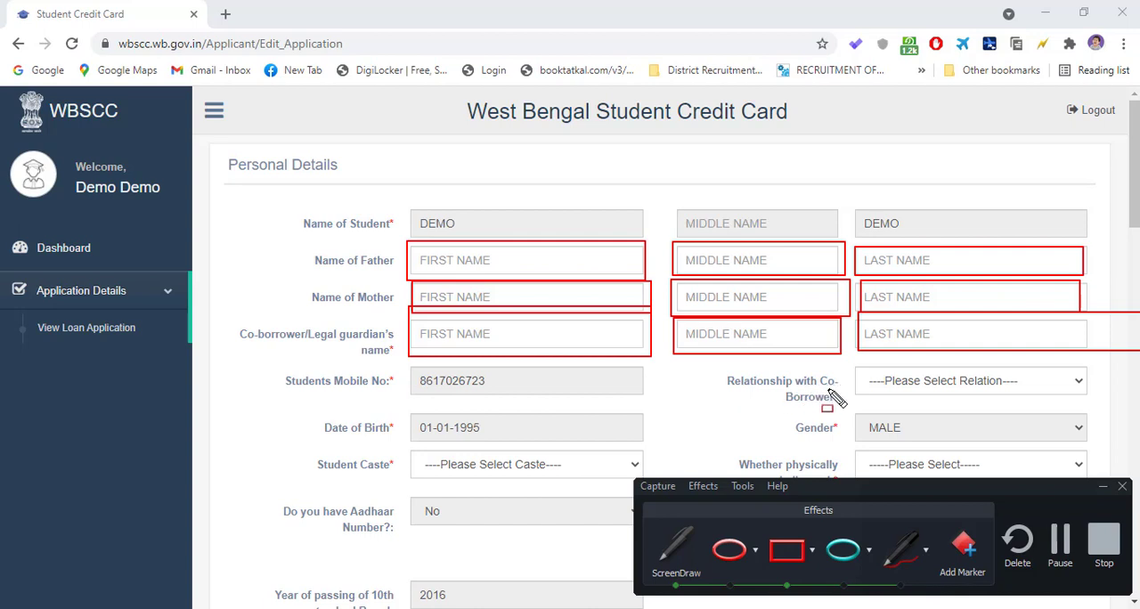
mouse_move(851, 359)
mouse_down()
mouse_move(862, 406)
mouse_move(1102, 415)
mouse_up()
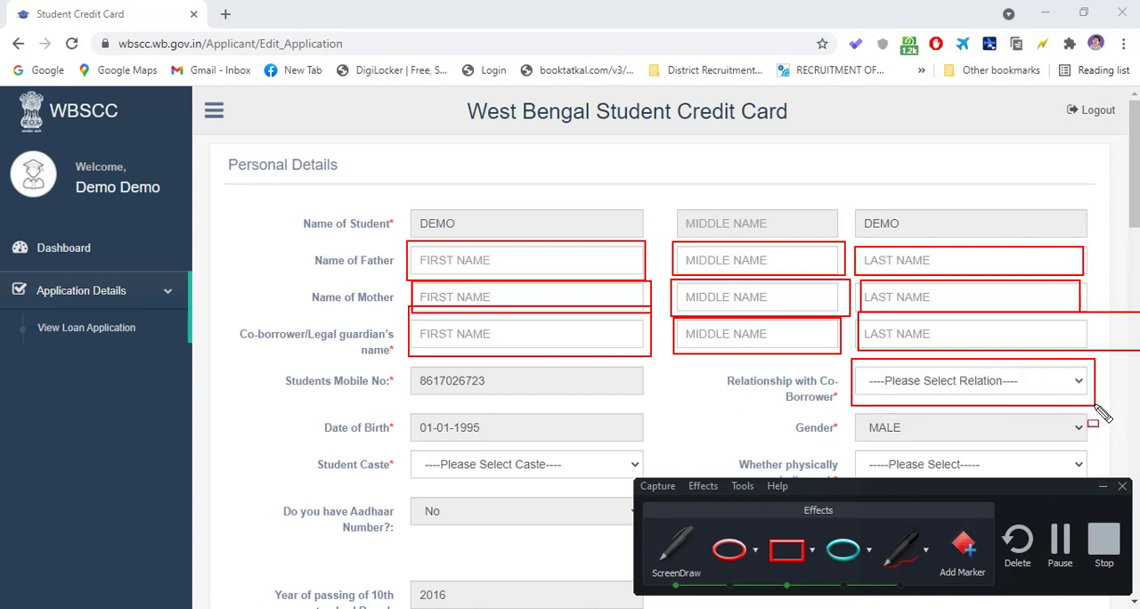
click(676, 543)
- Set Relationship with Co-Borrower to FATHER in the Personal Details section
click(995, 384)
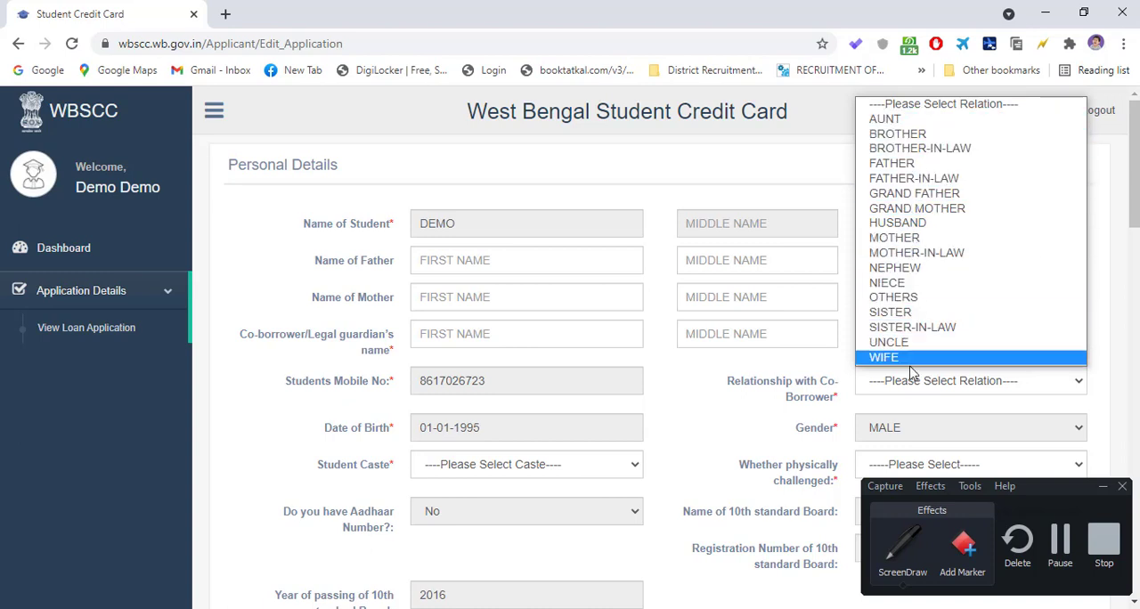
click(845, 396)
scroll(634, 384, down, 3)
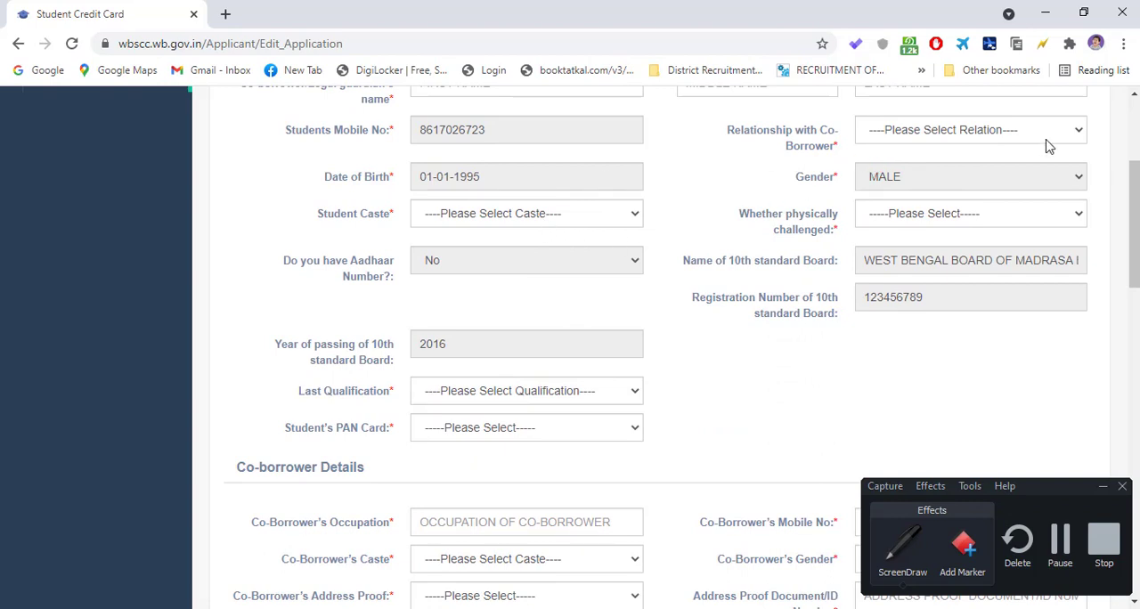
click(951, 133)
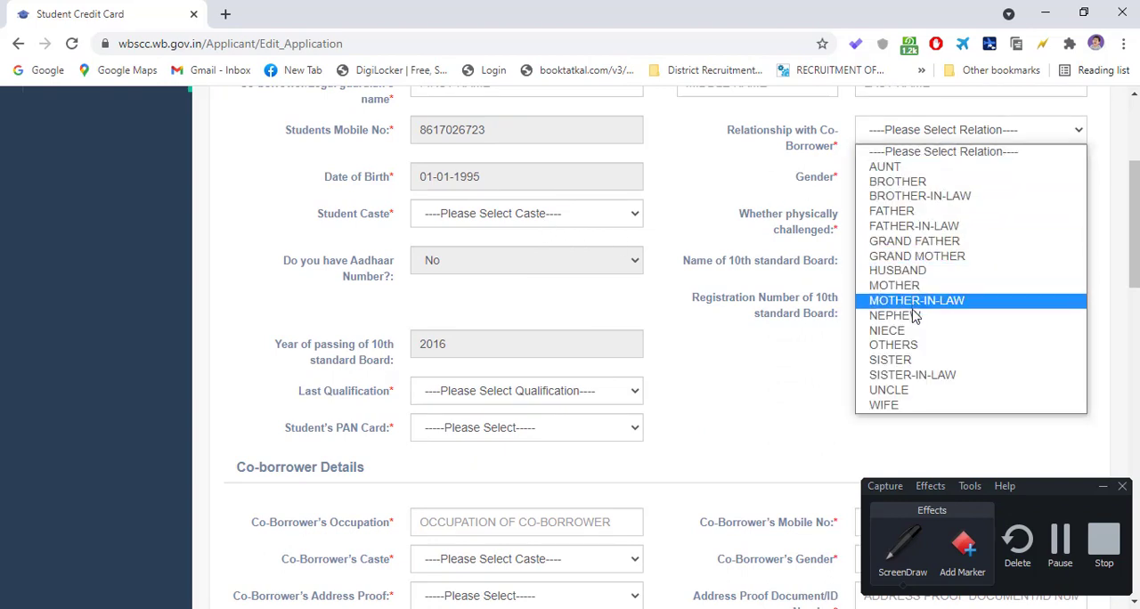
click(896, 211)
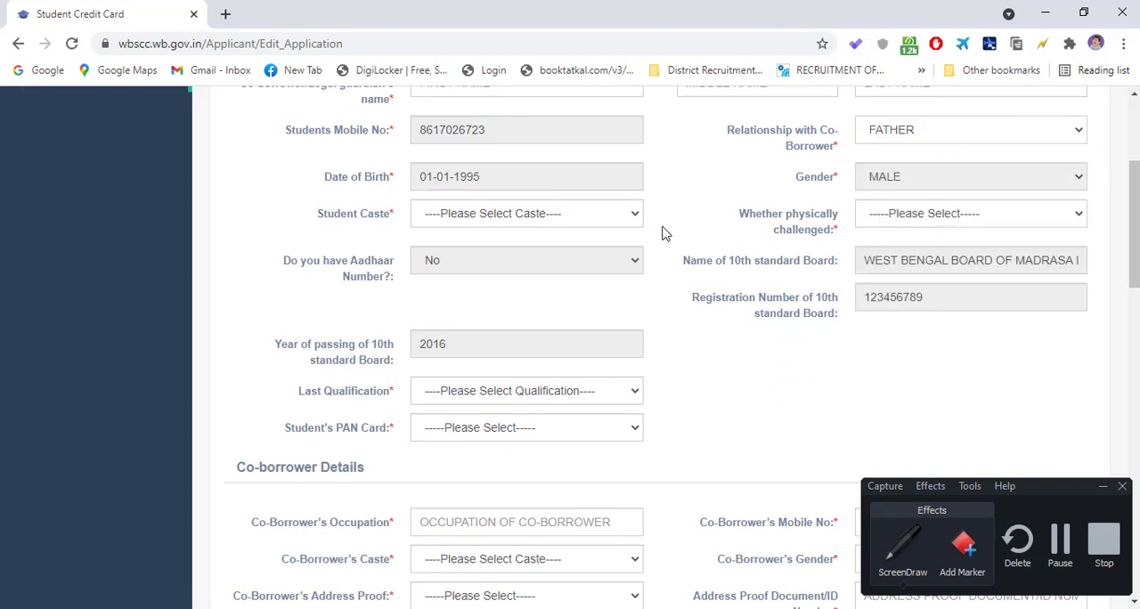
- Fill in the first and last names of the father and the mother, leaving both middle names empty
scroll(650, 239, up, 3)
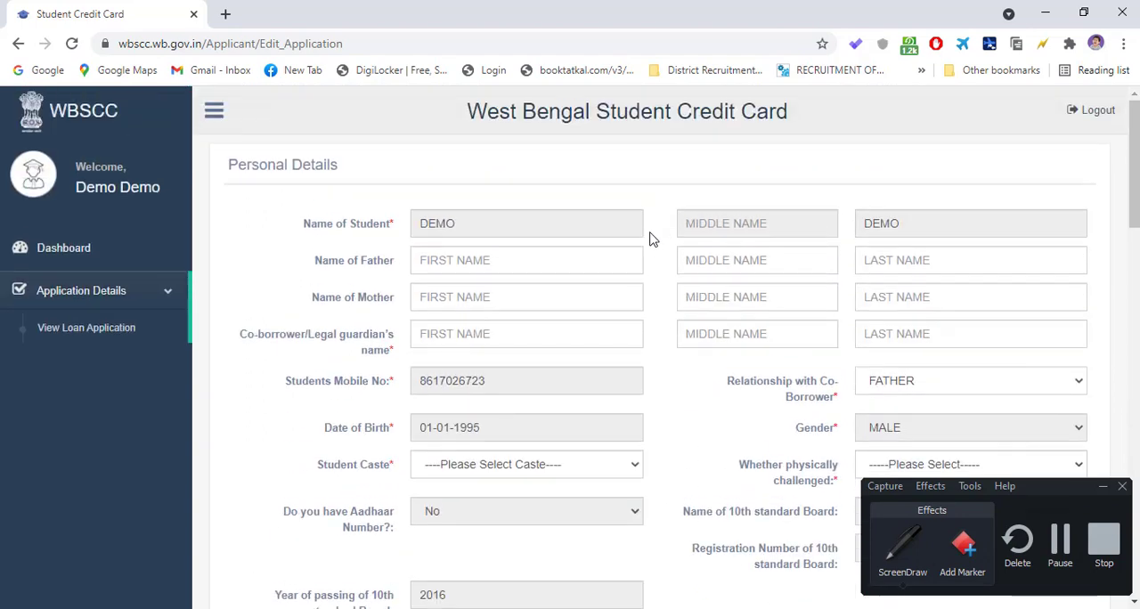
click(475, 260)
text(GFHF)
text(CBCGC)
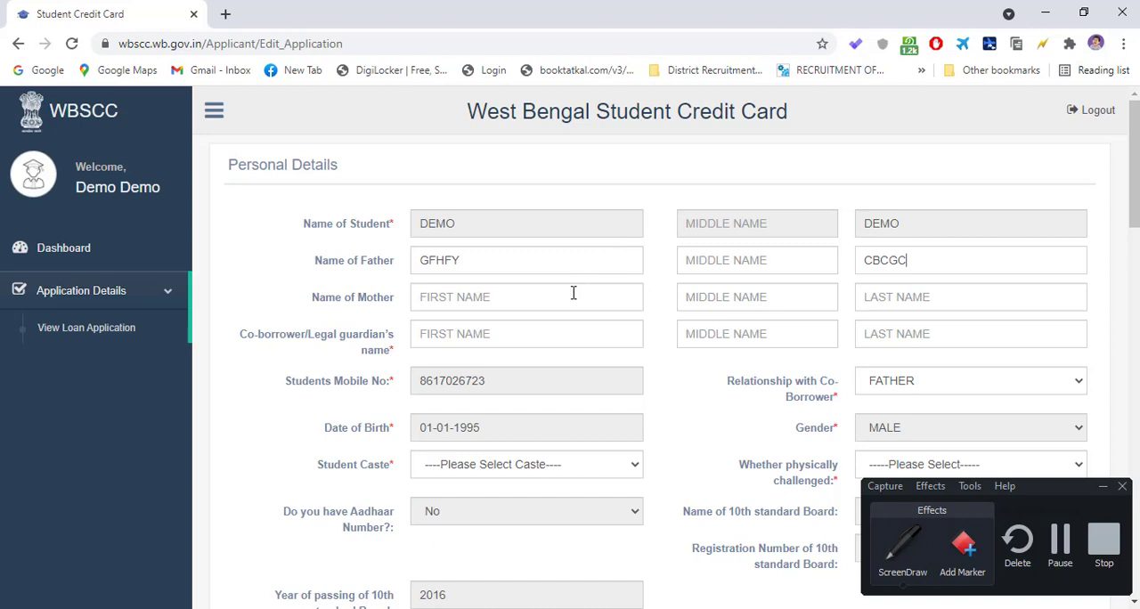
text(HFHGTFYTF)
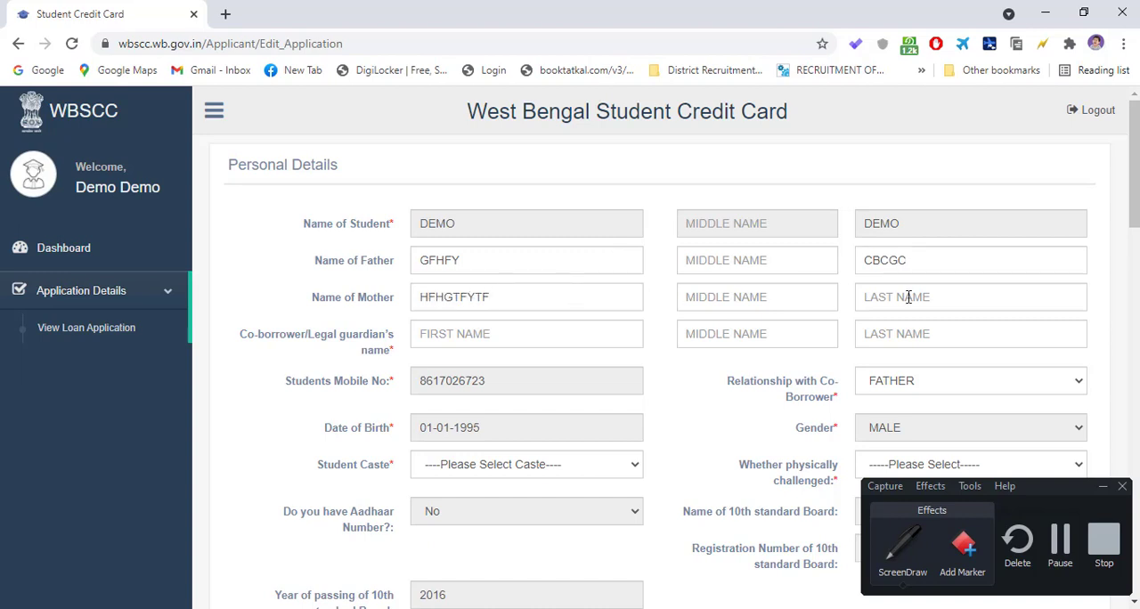
text(HDT)
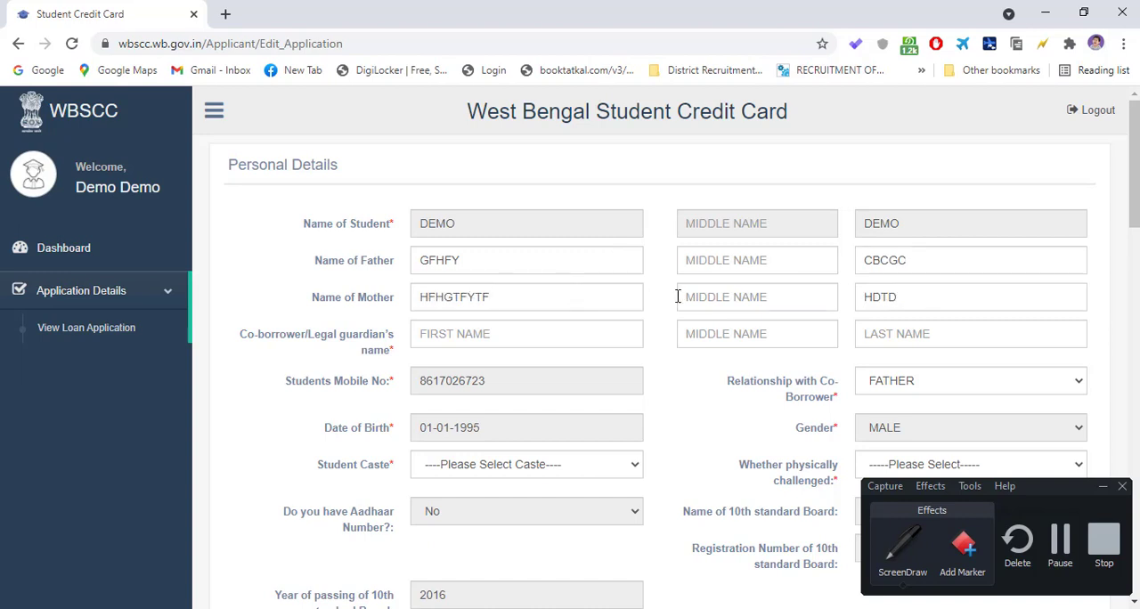
text(D)
- Fill in the co-borrower/legal guardian's first and last name
scroll(579, 280, down, 1)
click(478, 251)
text(DE)
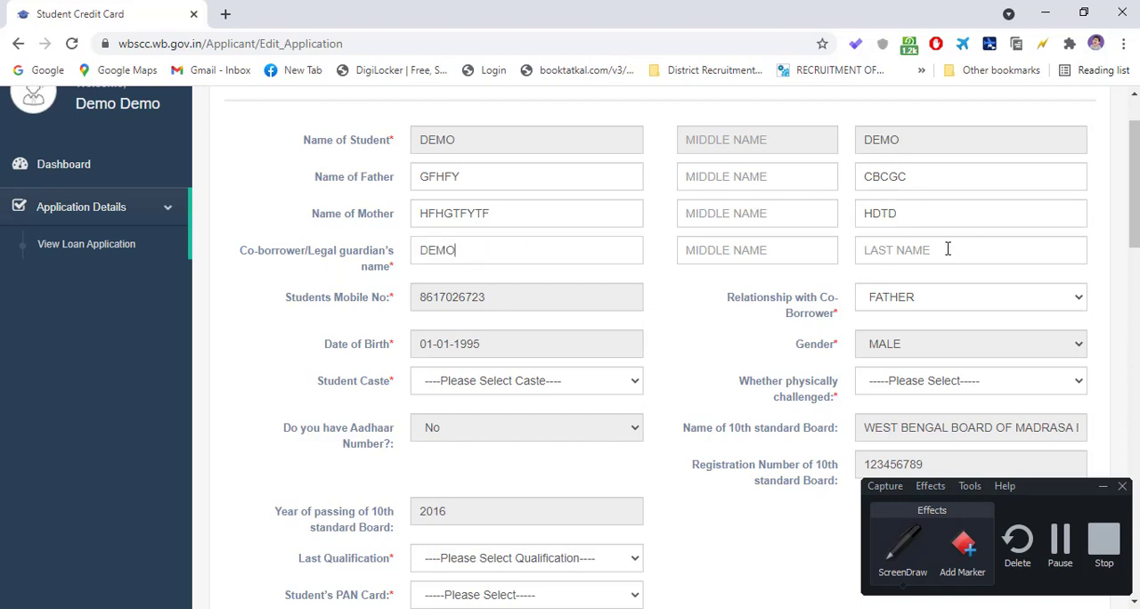
text(DEMO)
- Set Student Caste to SC and Whether physically challenged to No
scroll(502, 222, down, 2)
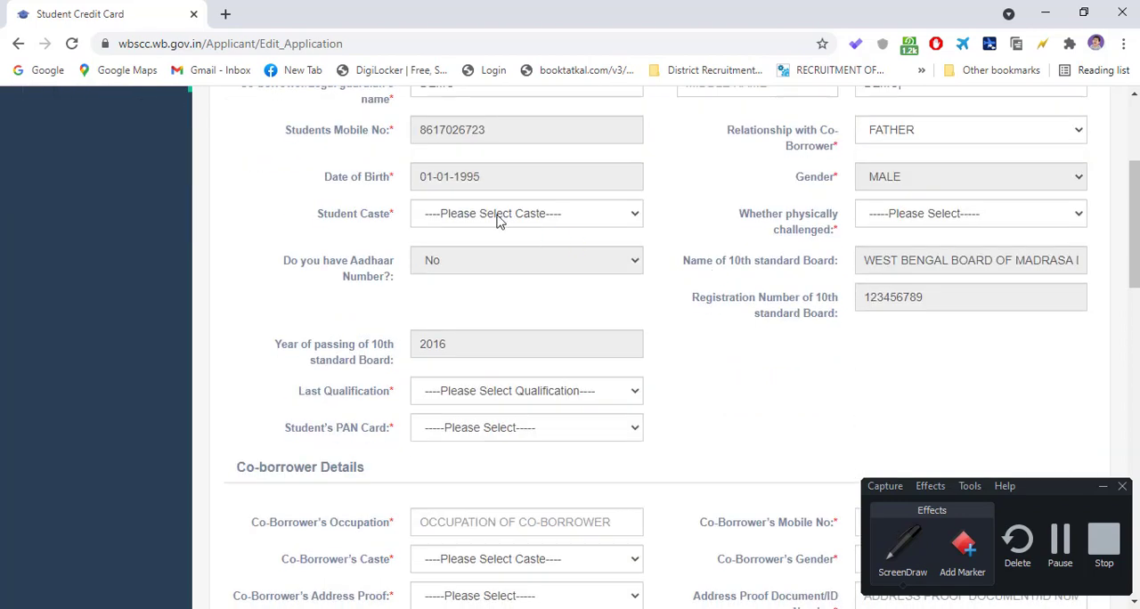
click(501, 222)
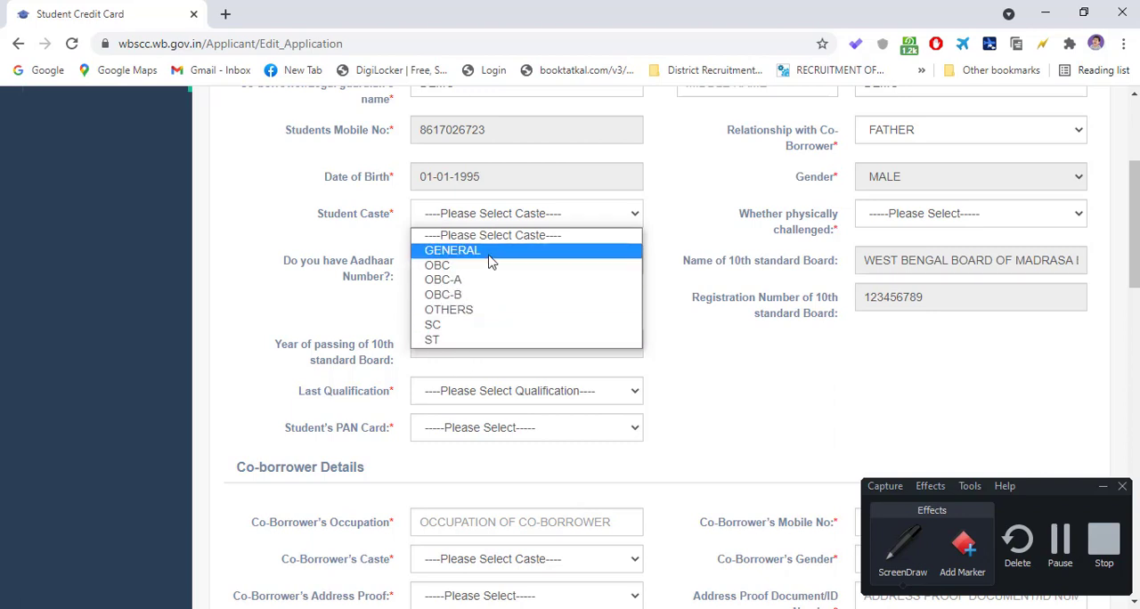
click(471, 328)
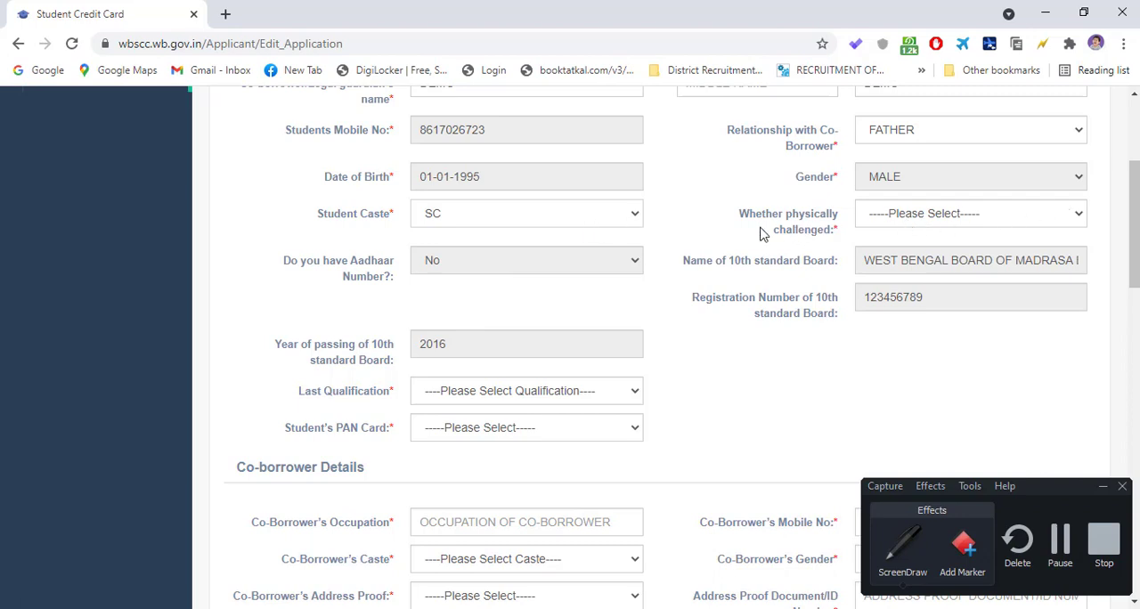
click(912, 223)
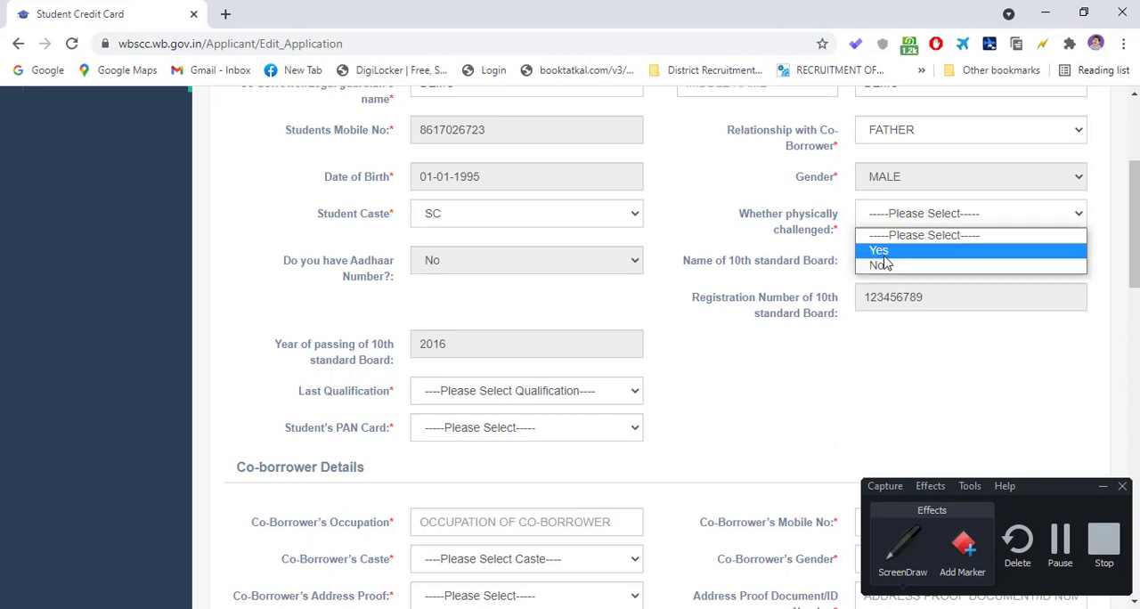
click(882, 266)
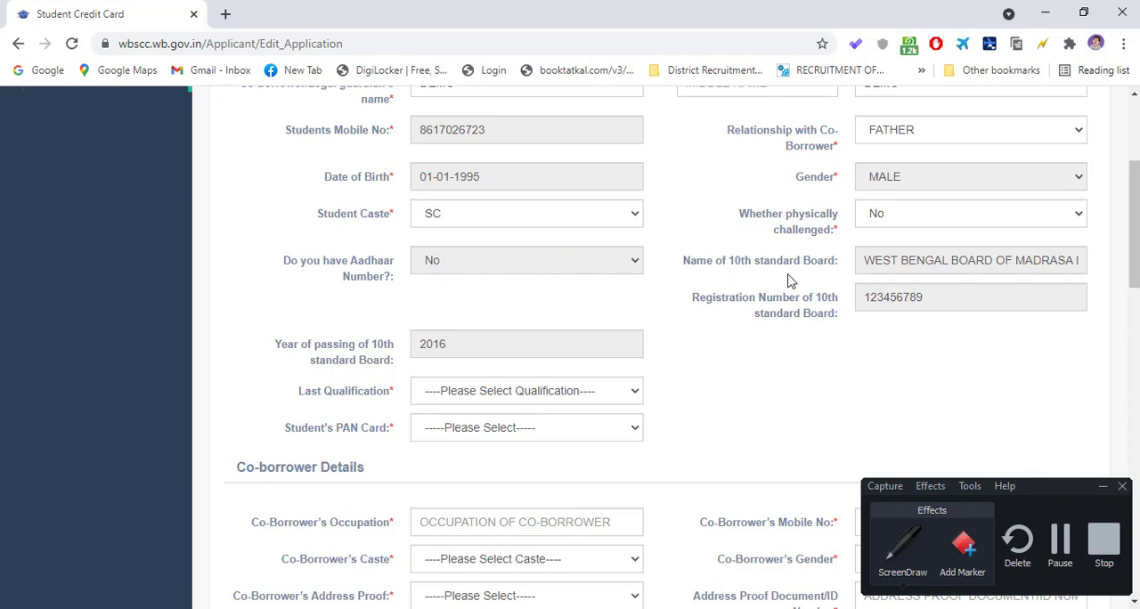
- Set Last Qualification to HIGHER SECONDARY/EQUIVALENT in the student's personal details
scroll(851, 279, down, 2)
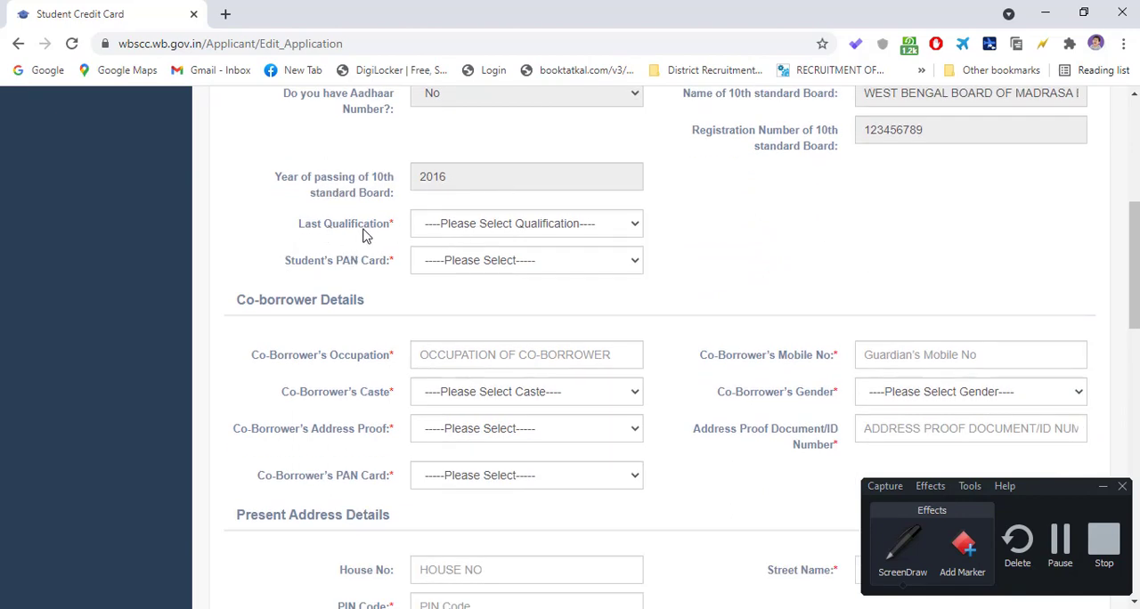
click(487, 233)
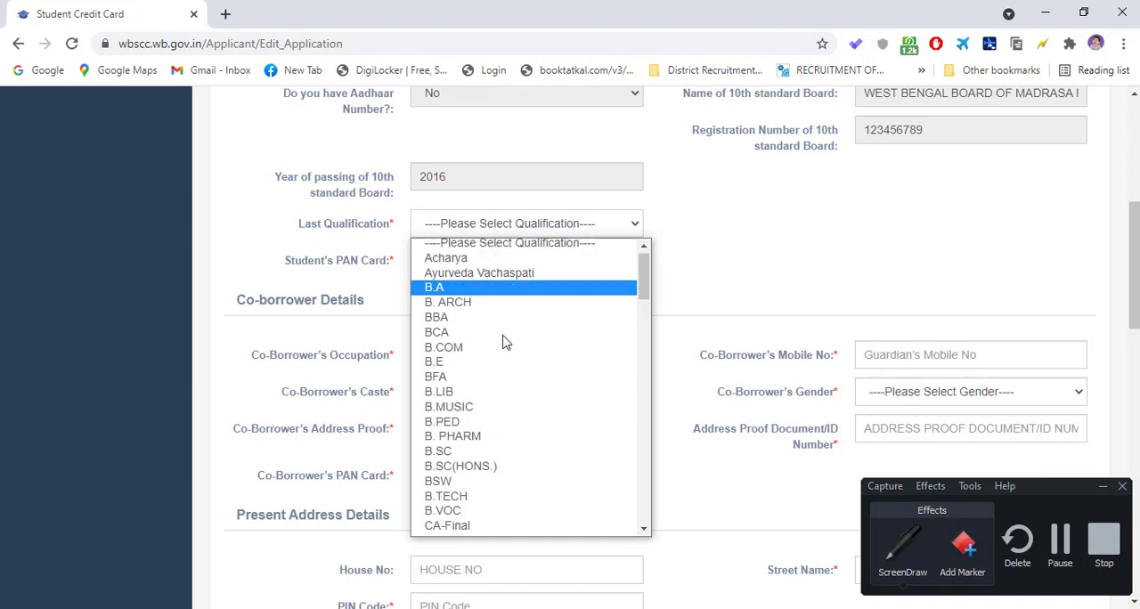
scroll(504, 401, down, 10)
scroll(504, 476, up, 10)
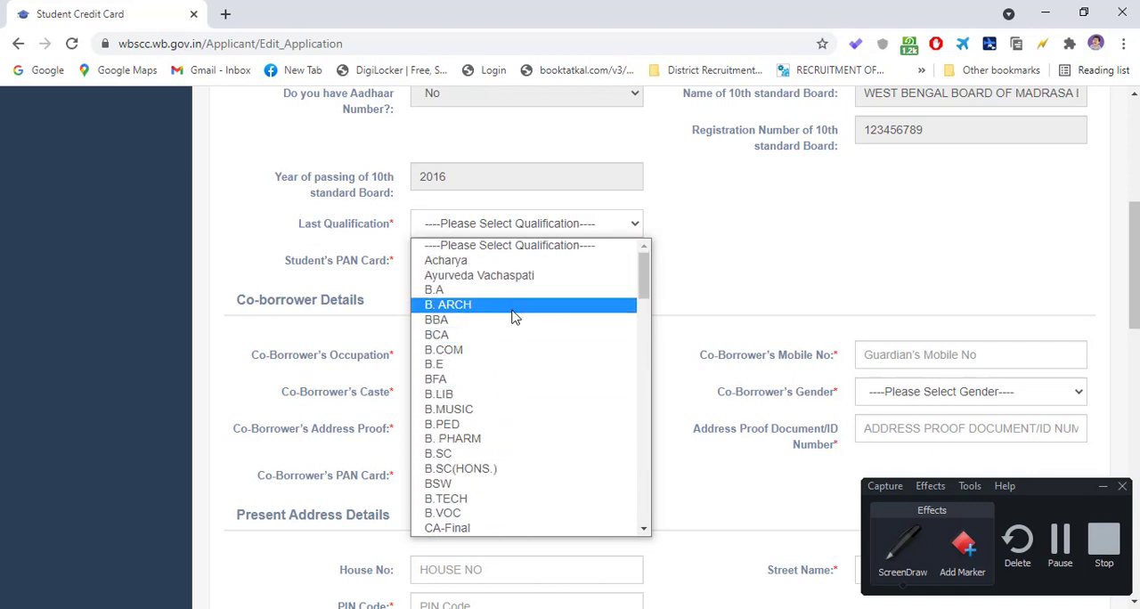
scroll(512, 339, down, 15)
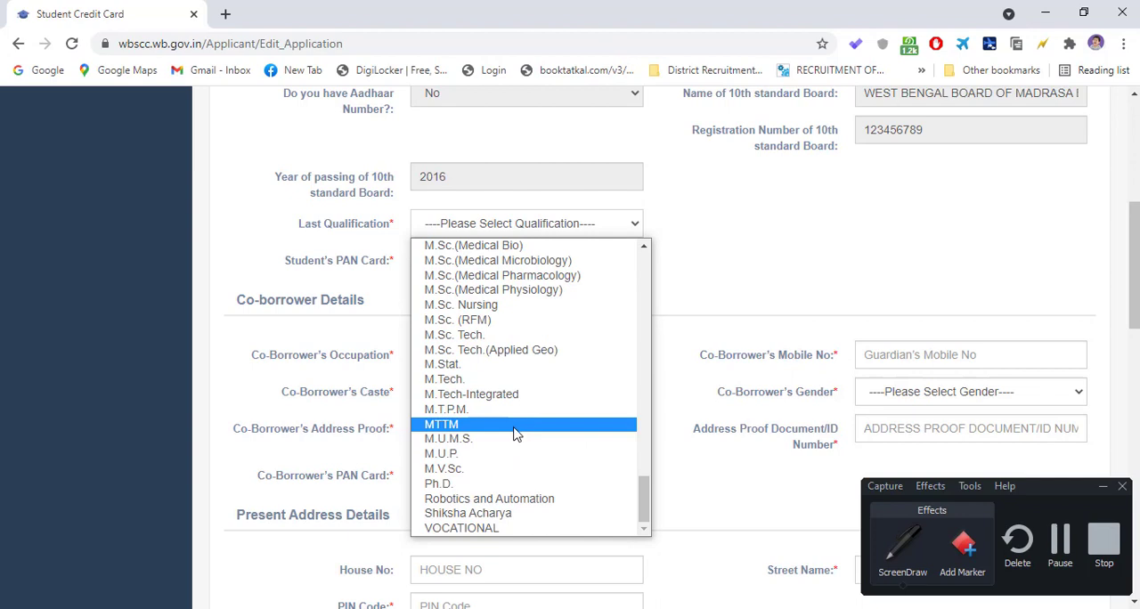
scroll(513, 510, up, 8)
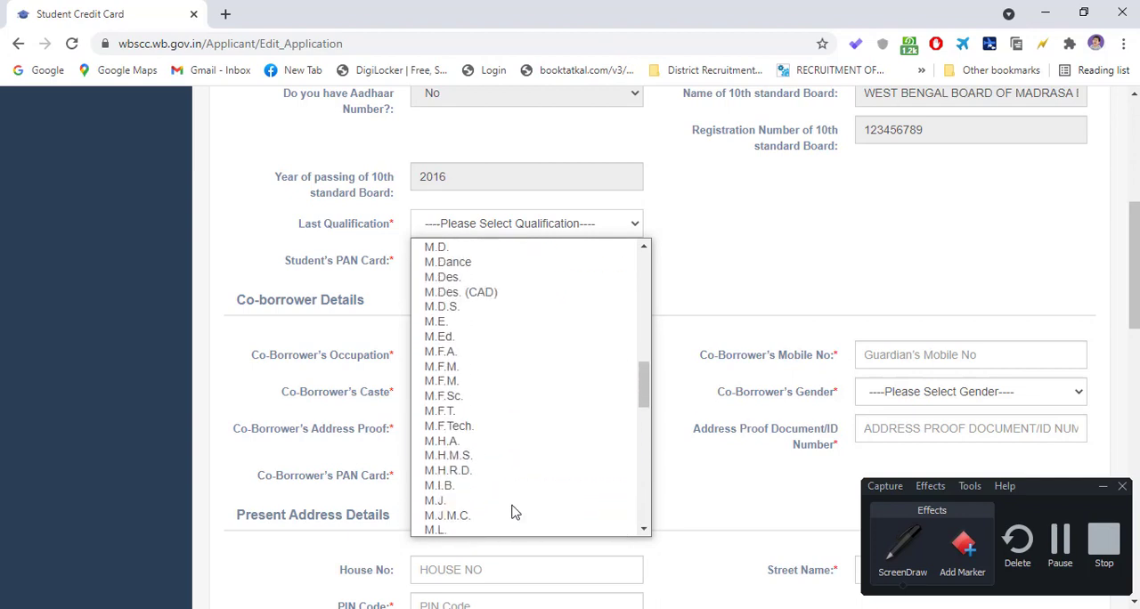
scroll(513, 512, up, 10)
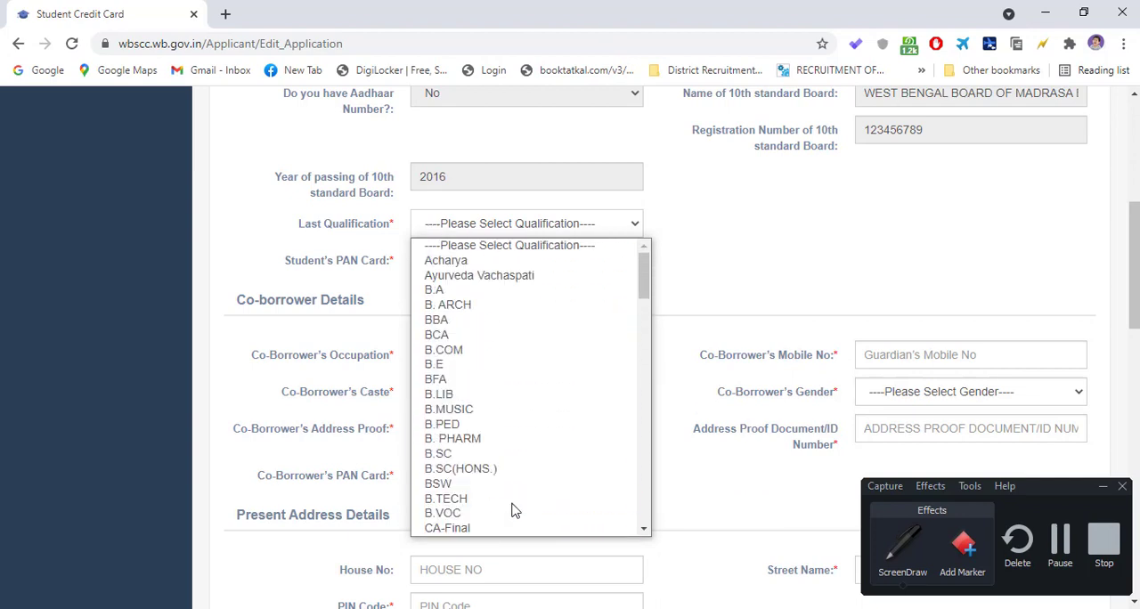
scroll(483, 344, down, 4)
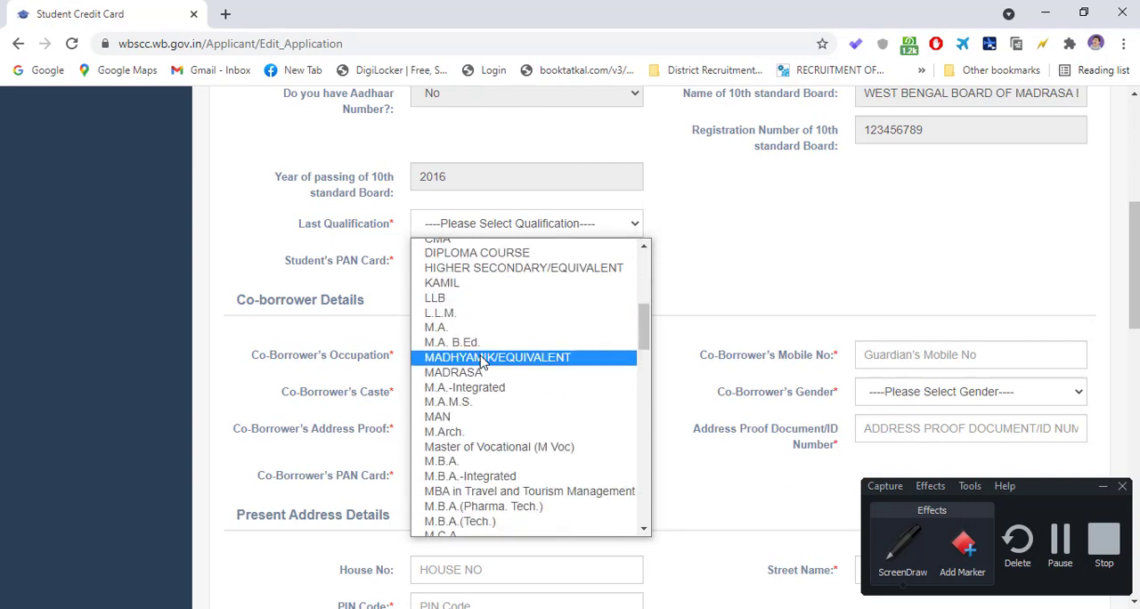
click(530, 269)
- Examine the range of Last Qualification options, from Acharya to VOCATIONAL, keeping HIGHER SECONDARY/EQUIVALENT as the choice
click(502, 230)
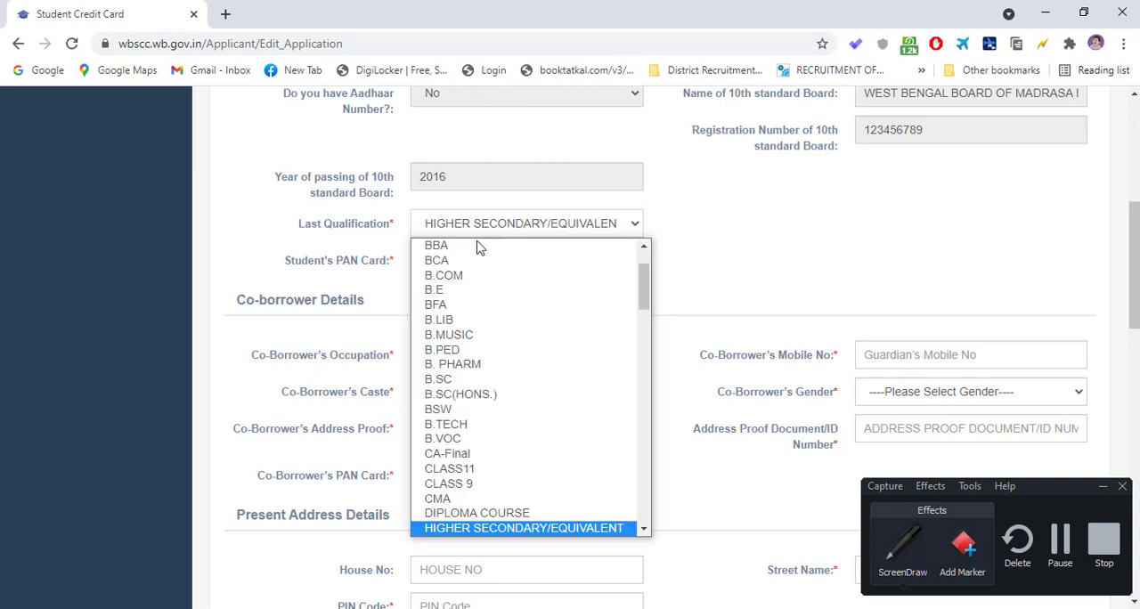
scroll(472, 276, up, 2)
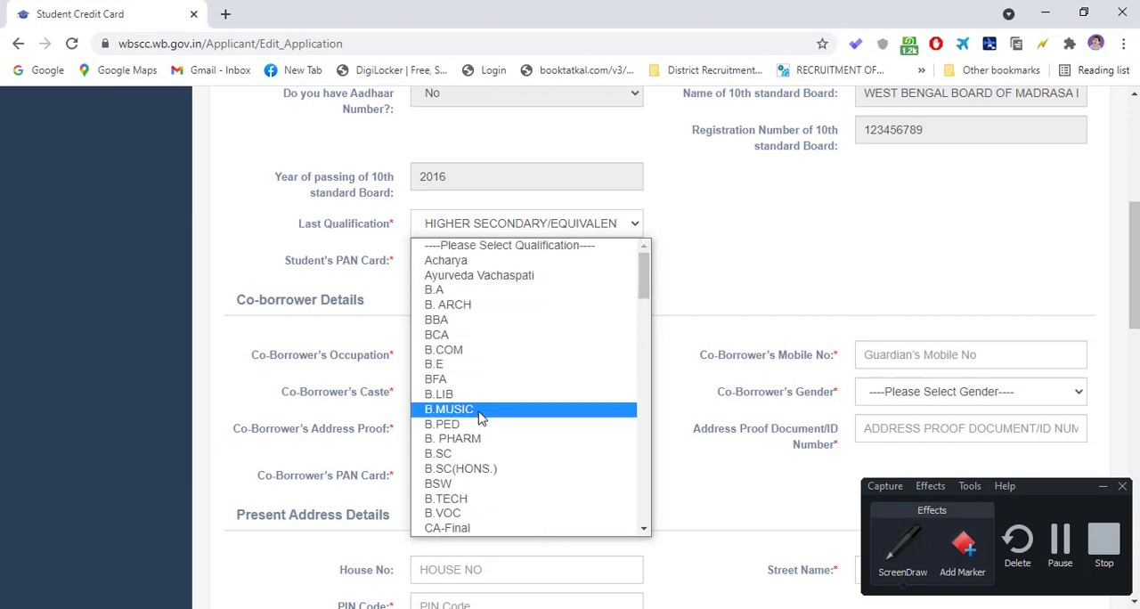
scroll(477, 437, down, 15)
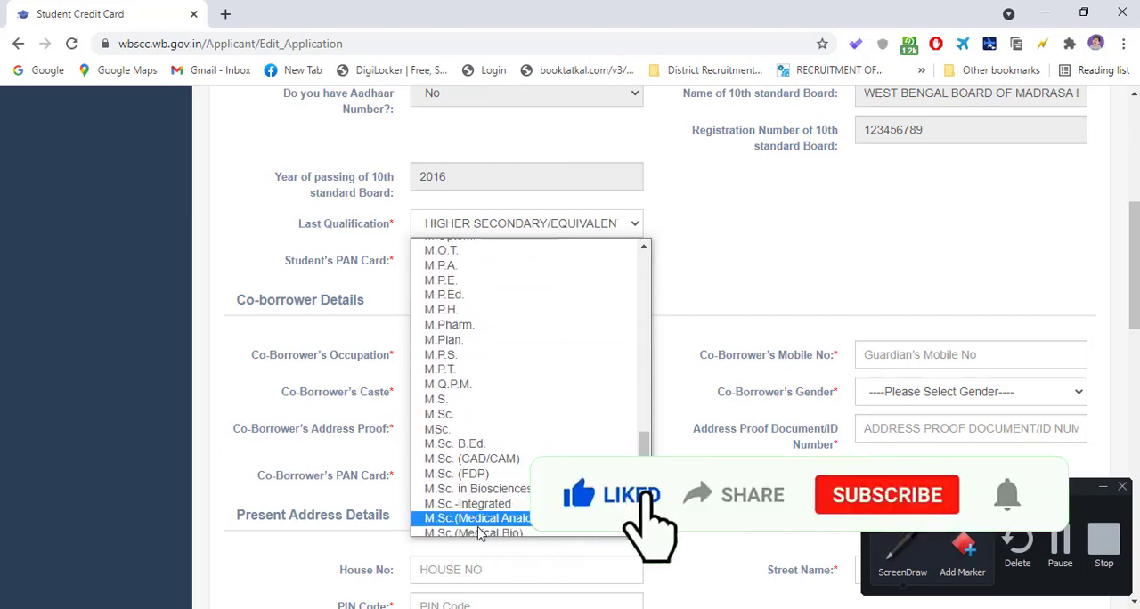
scroll(481, 525, down, 1)
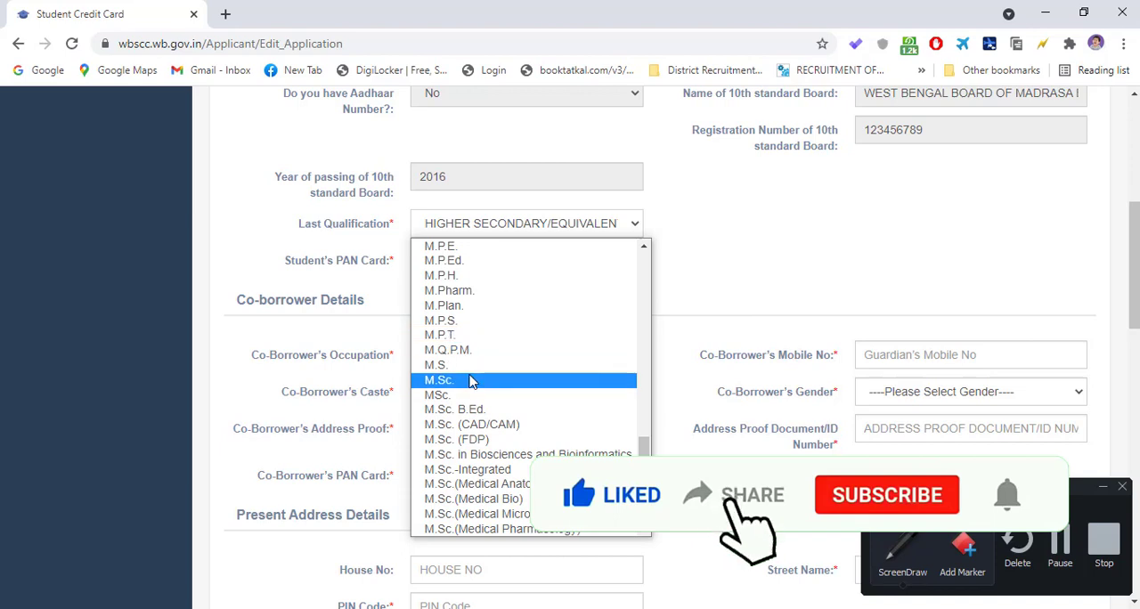
scroll(471, 378, up, 8)
scroll(479, 312, up, 7)
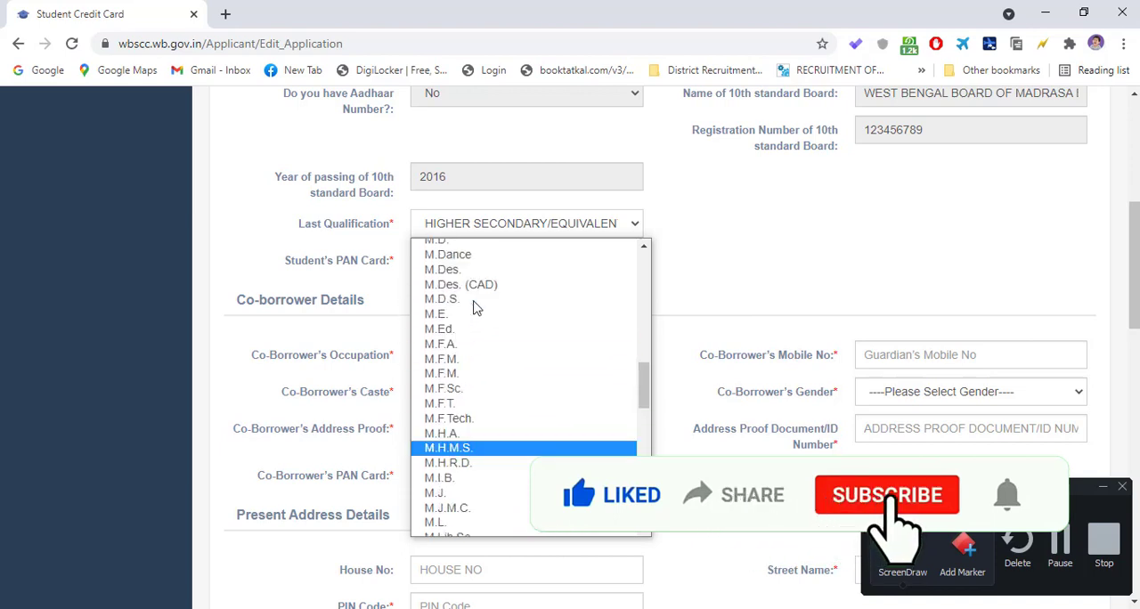
scroll(494, 286, up, 15)
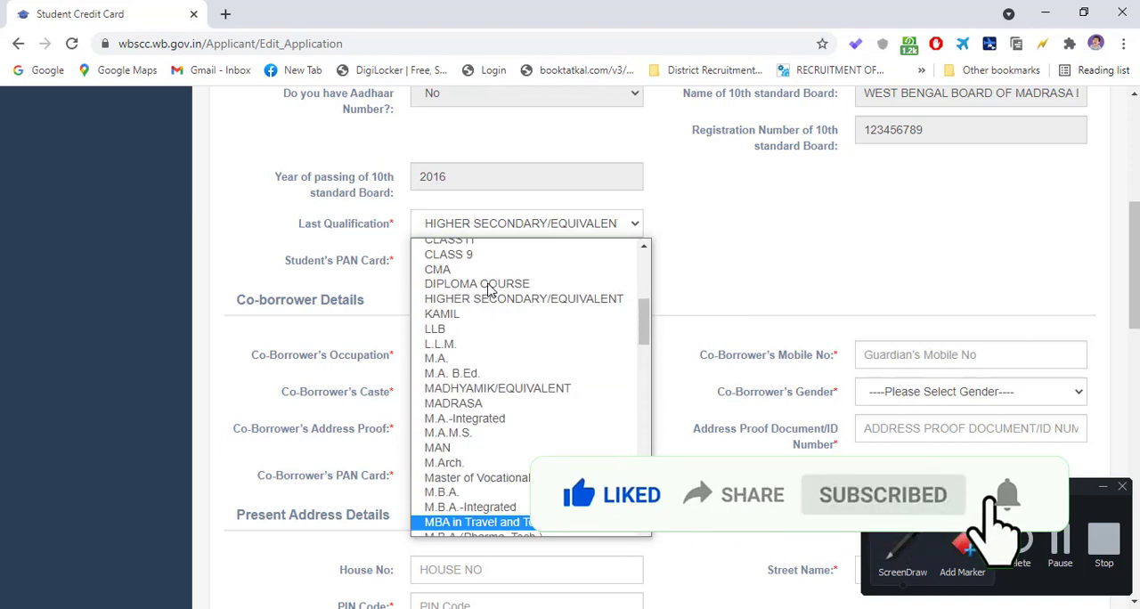
scroll(467, 417, down, 4)
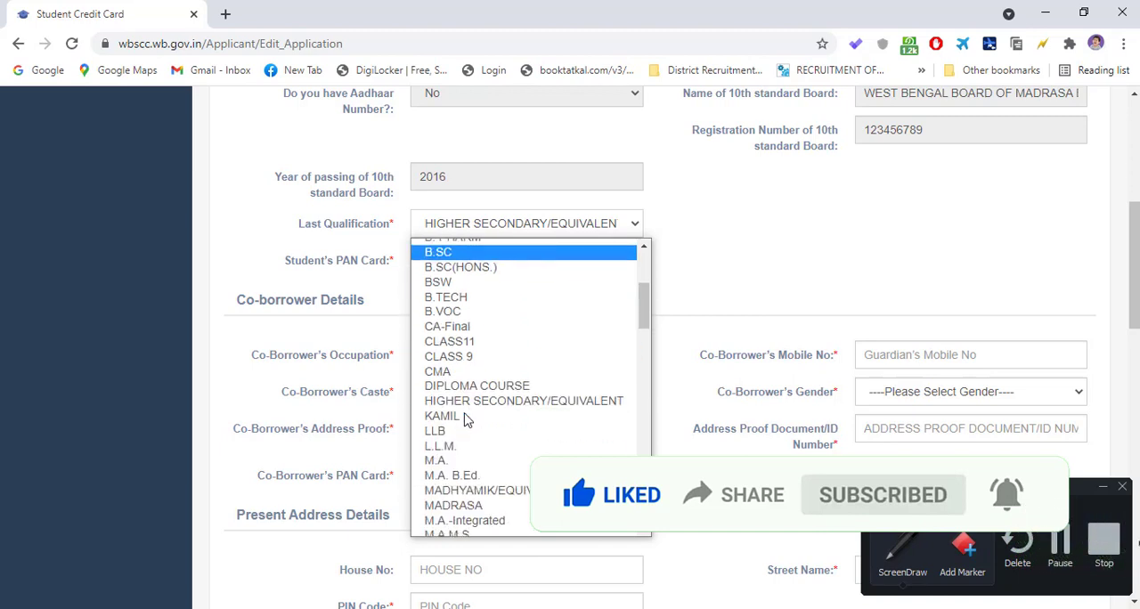
scroll(467, 321, up, 5)
scroll(479, 356, down, 12)
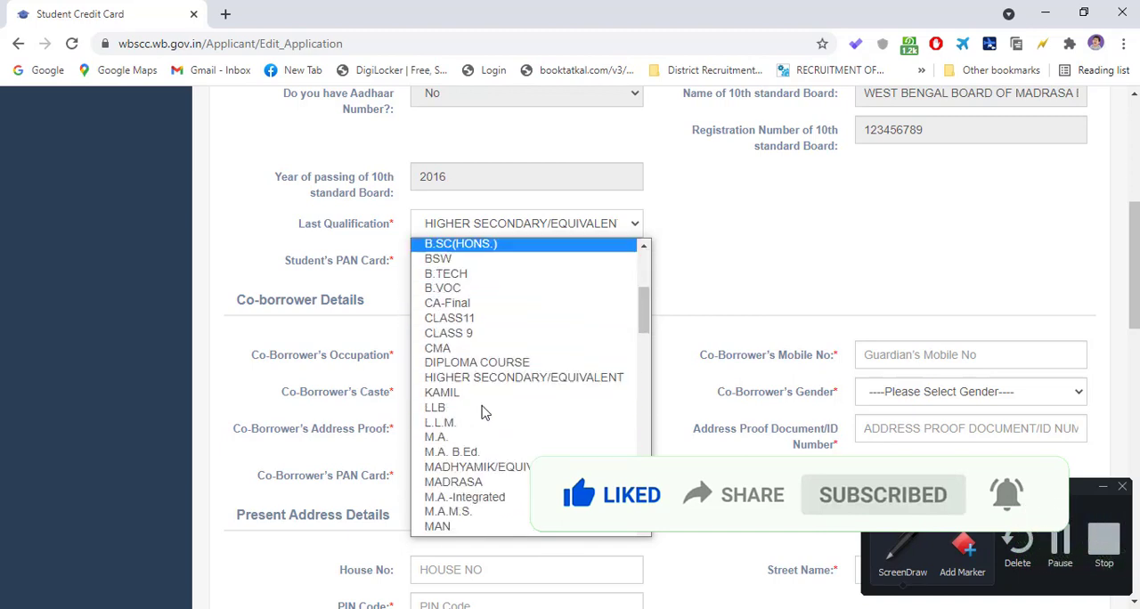
scroll(486, 436, down, 13)
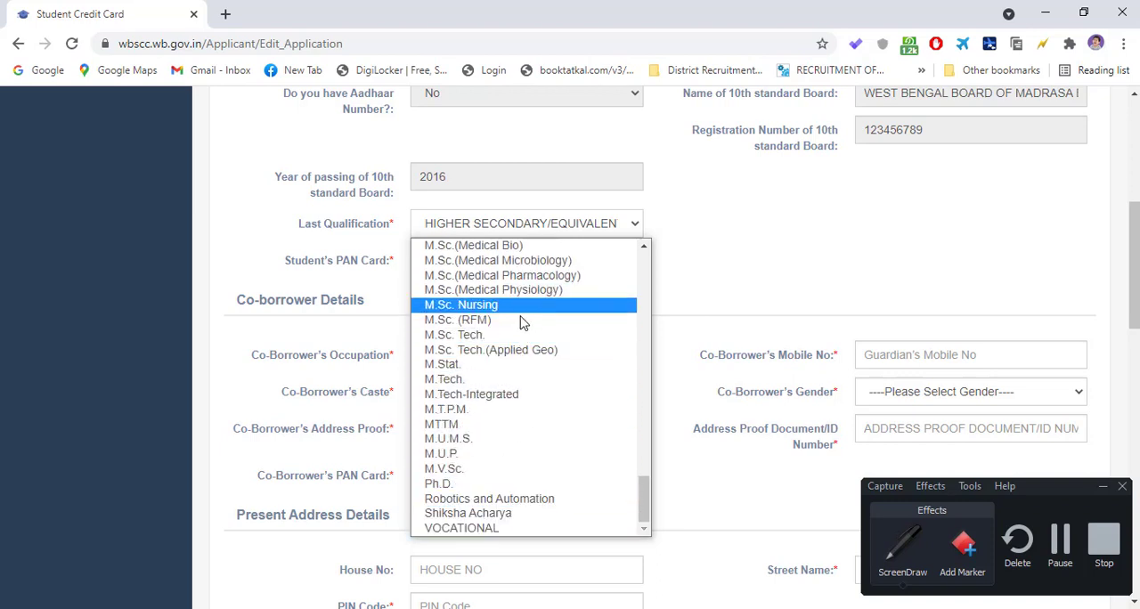
scroll(501, 411, up, 4)
scroll(500, 414, up, 4)
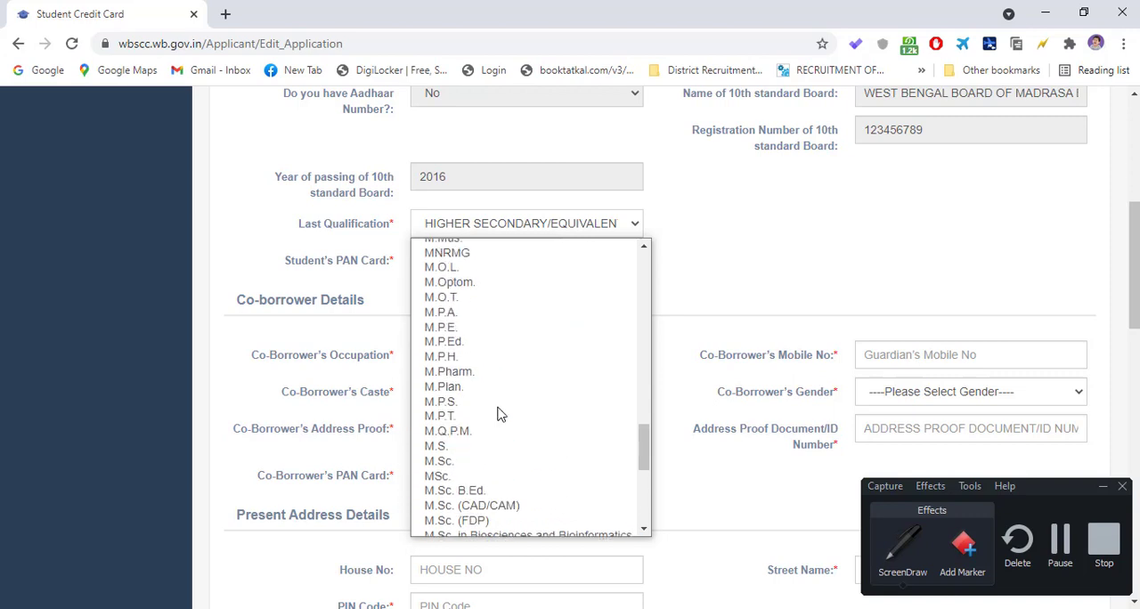
scroll(499, 415, up, 20)
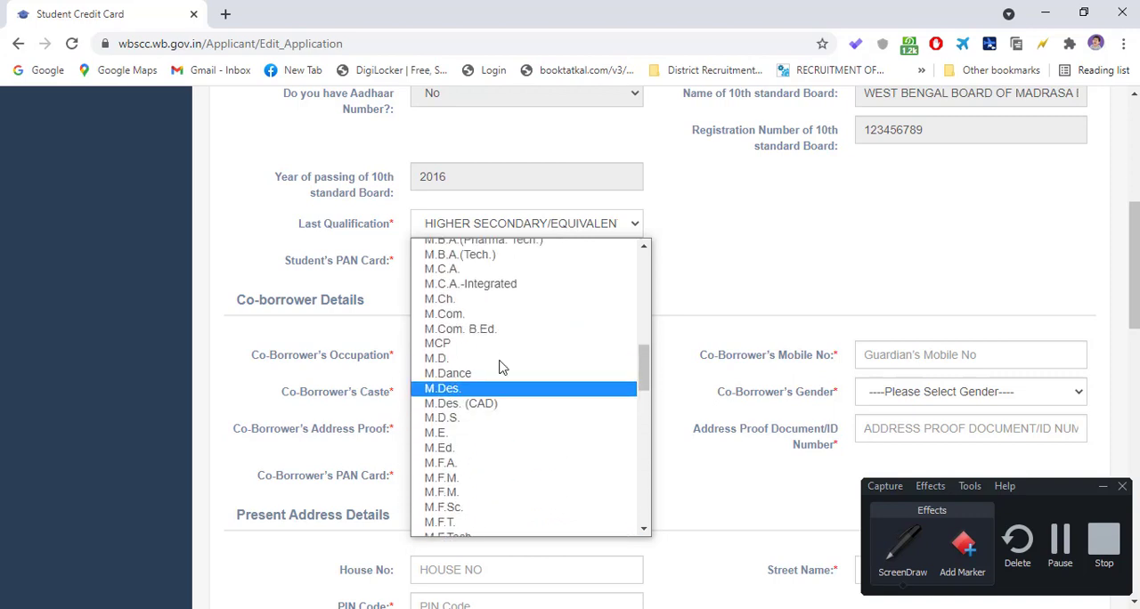
scroll(495, 347, up, 1)
scroll(472, 334, down, 8)
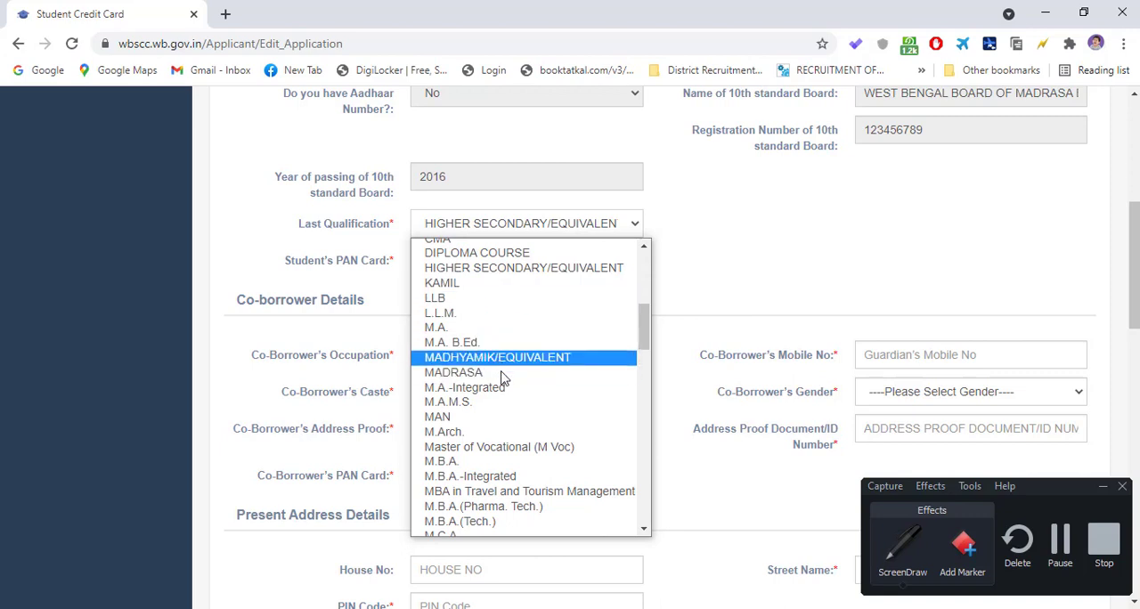
click(501, 268)
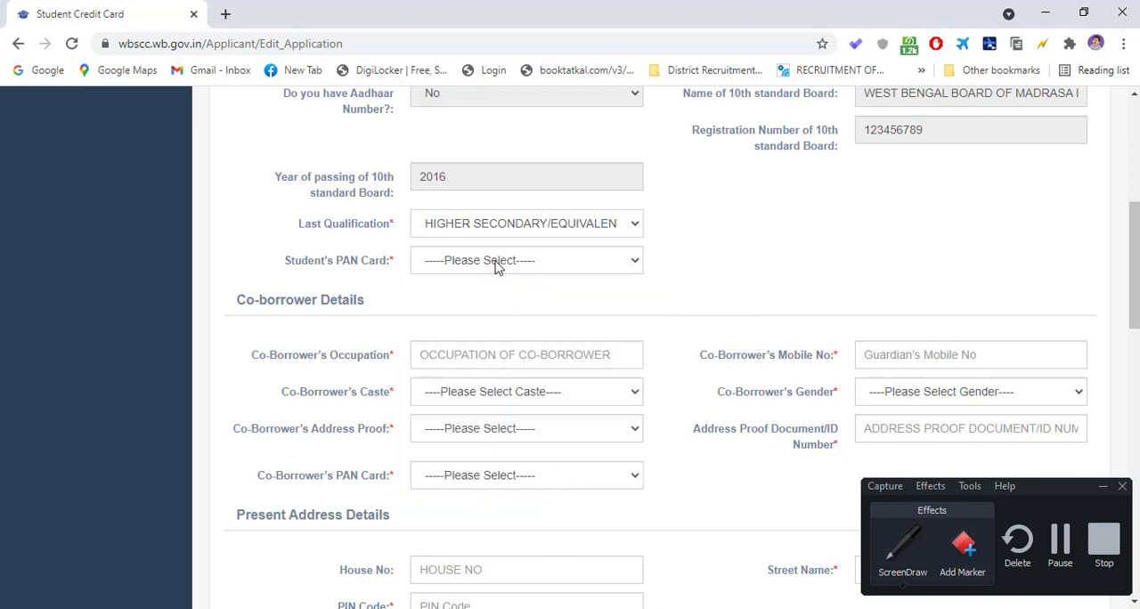
click(499, 227)
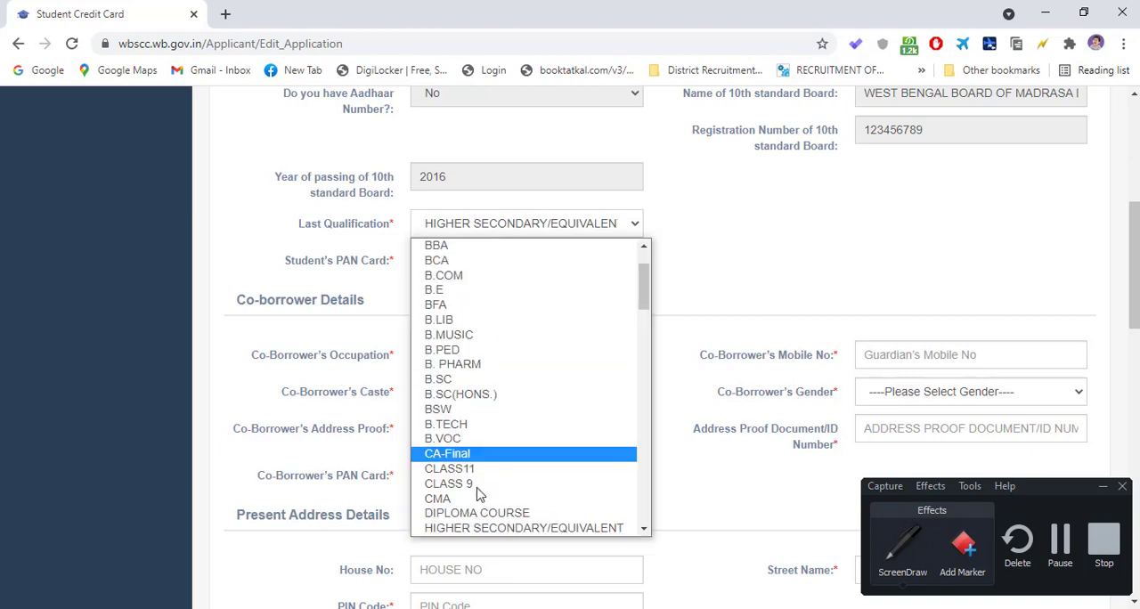
scroll(522, 510, down, 6)
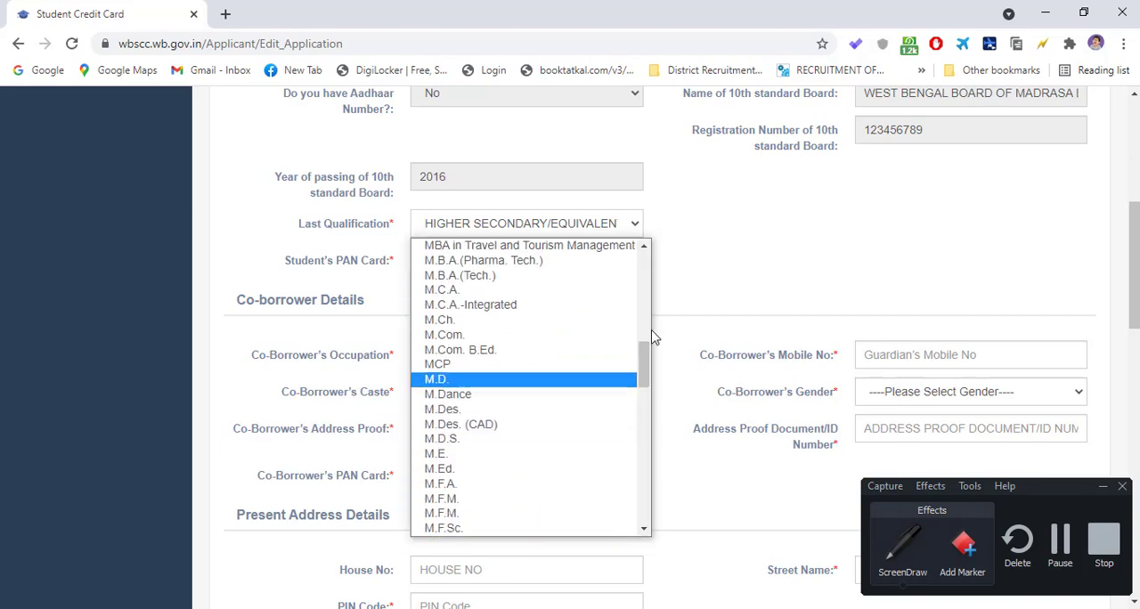
click(747, 228)
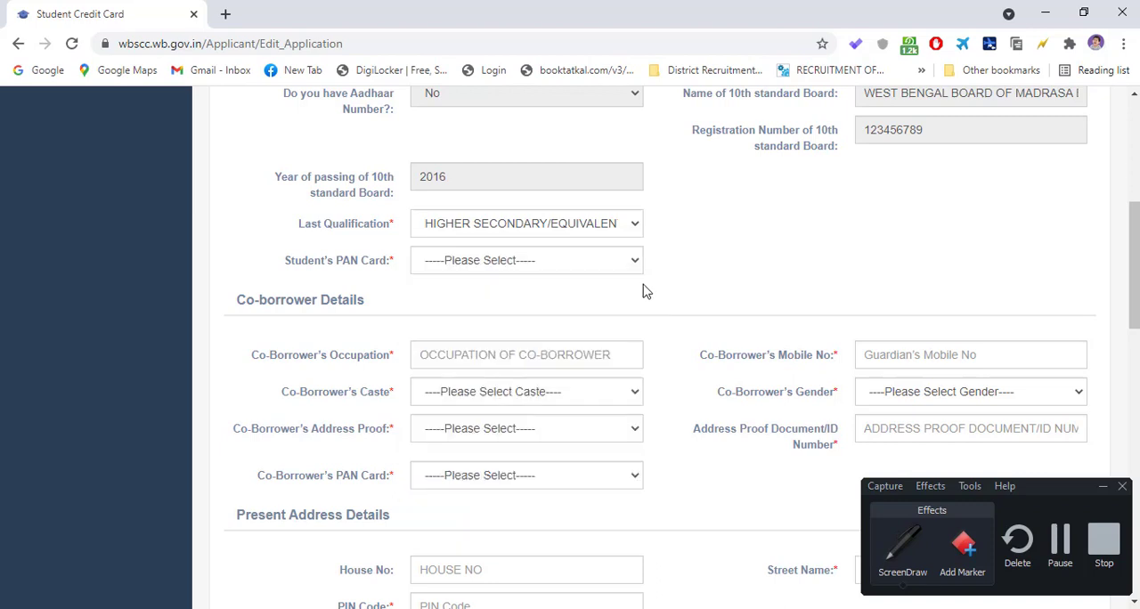
- Set Student's PAN Card to Yes and examine the Student's PAN Card No. field
click(469, 261)
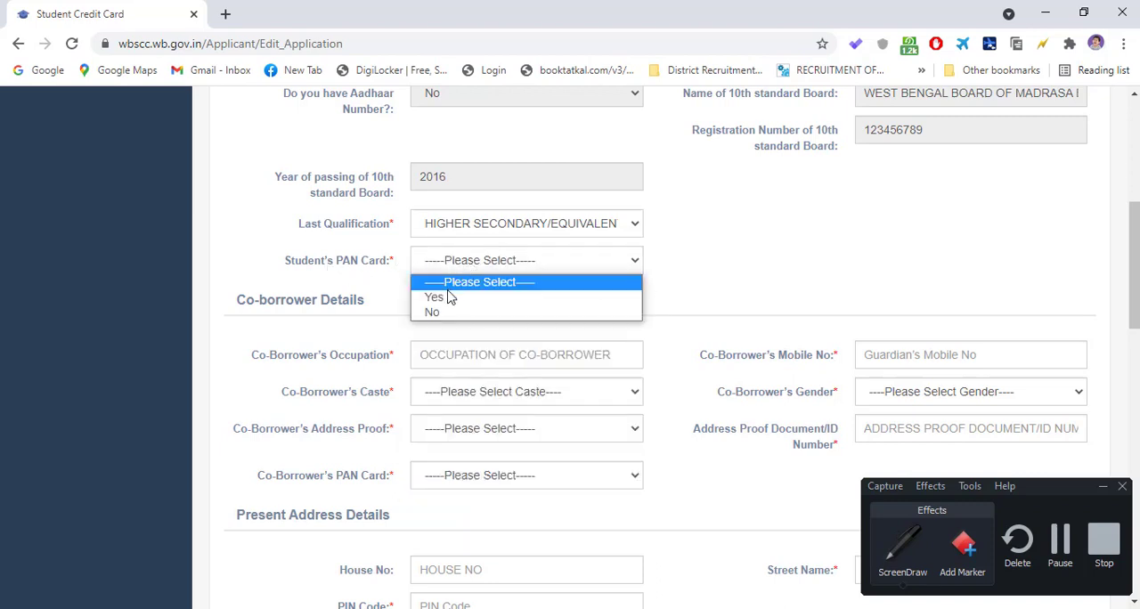
click(450, 299)
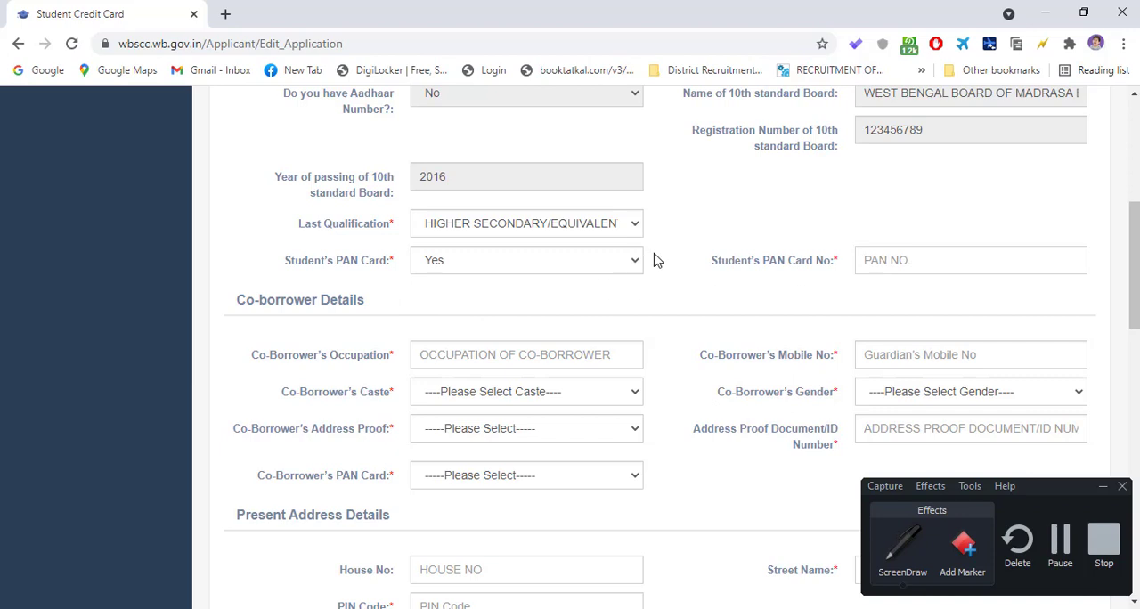
click(951, 262)
drag(711, 268, 844, 268)
click(756, 182)
- Set Student's PAN Card to No and download the undertaking document offered for it
click(614, 258)
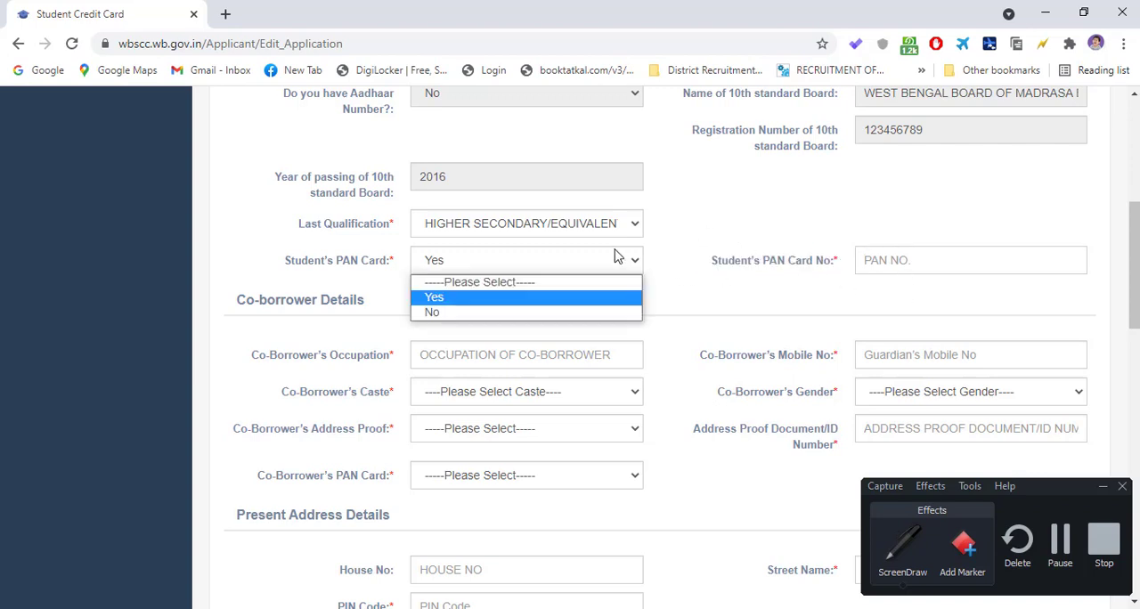
click(503, 313)
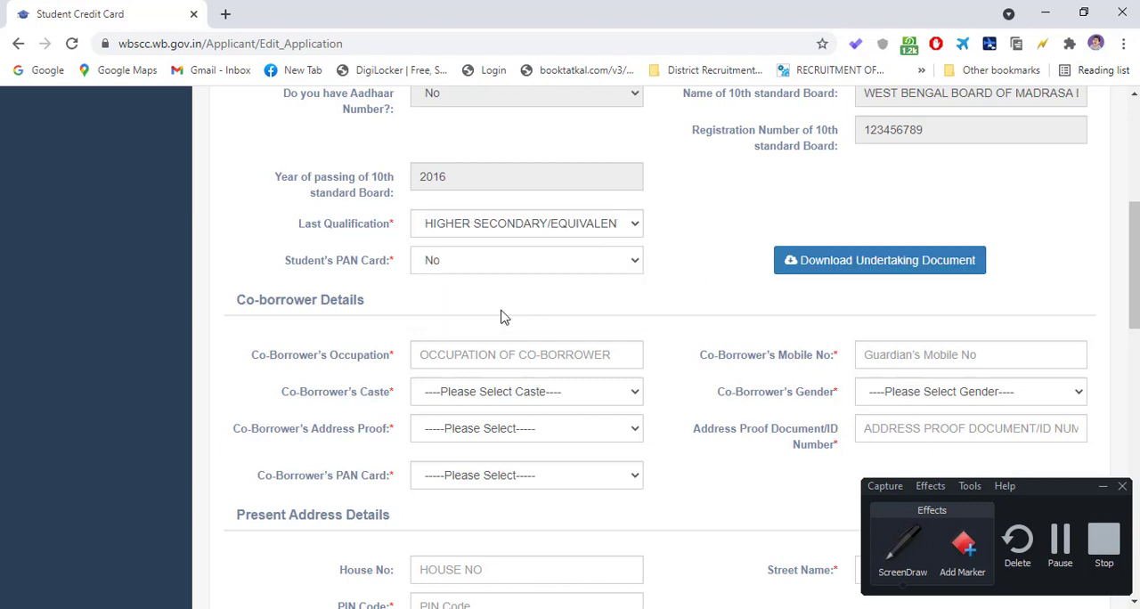
click(816, 269)
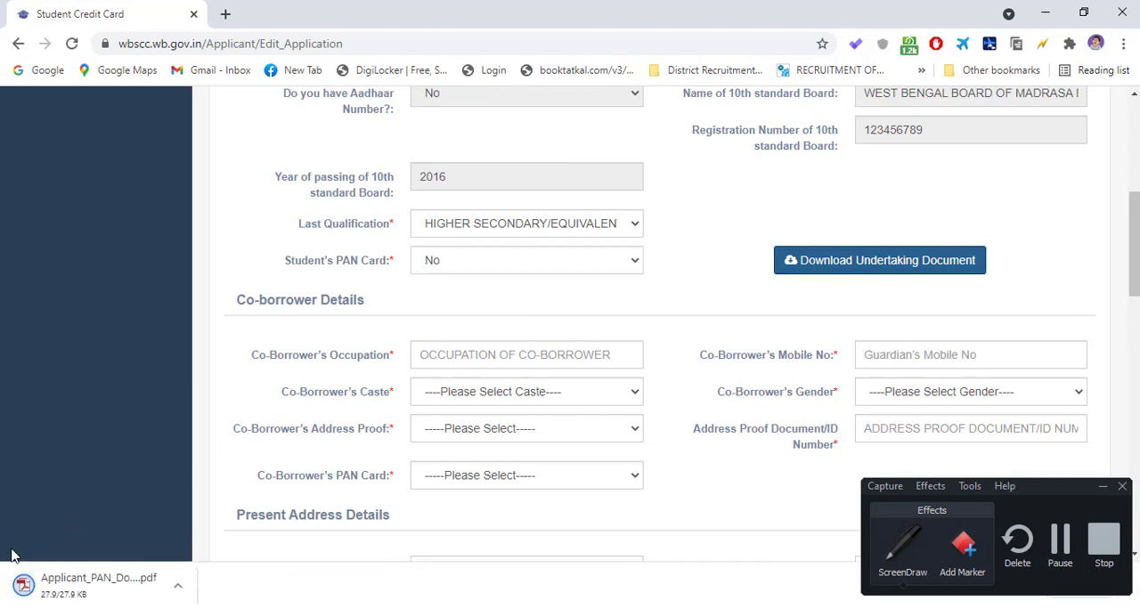
- Open the downloaded Applicant_PAN_Document.pdf and read the undertaking's applicant name, PAN declaration, date and signature areas
click(73, 592)
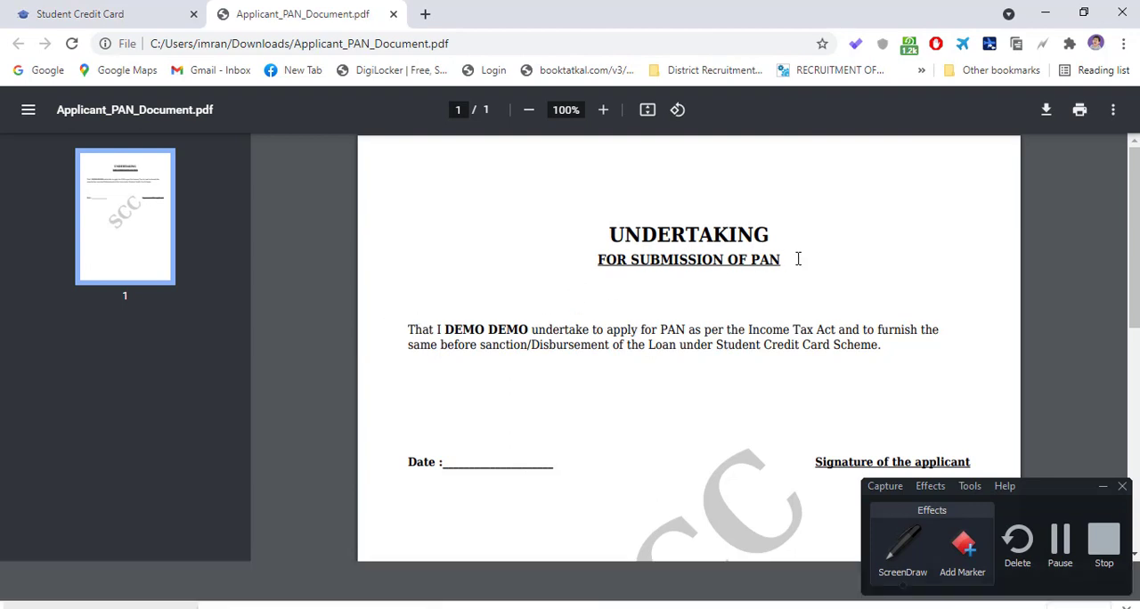
scroll(454, 323, down, 1)
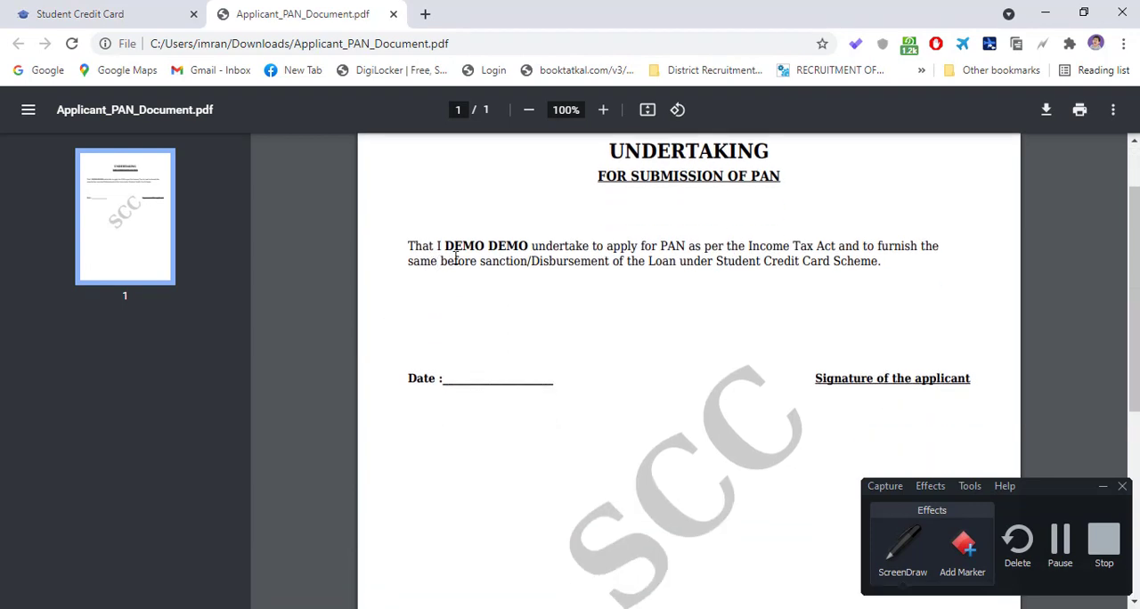
drag(448, 248, 529, 247)
click(488, 259)
scroll(869, 330, down, 3)
scroll(802, 343, up, 3)
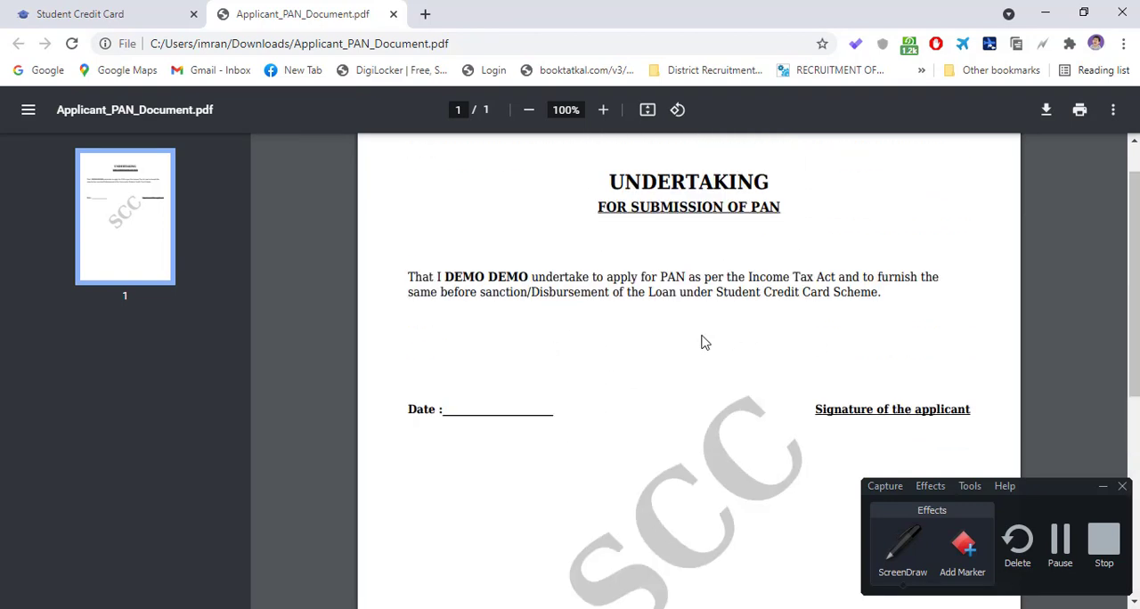
scroll(609, 356, down, 2)
scroll(608, 354, up, 2)
drag(646, 281, 856, 296)
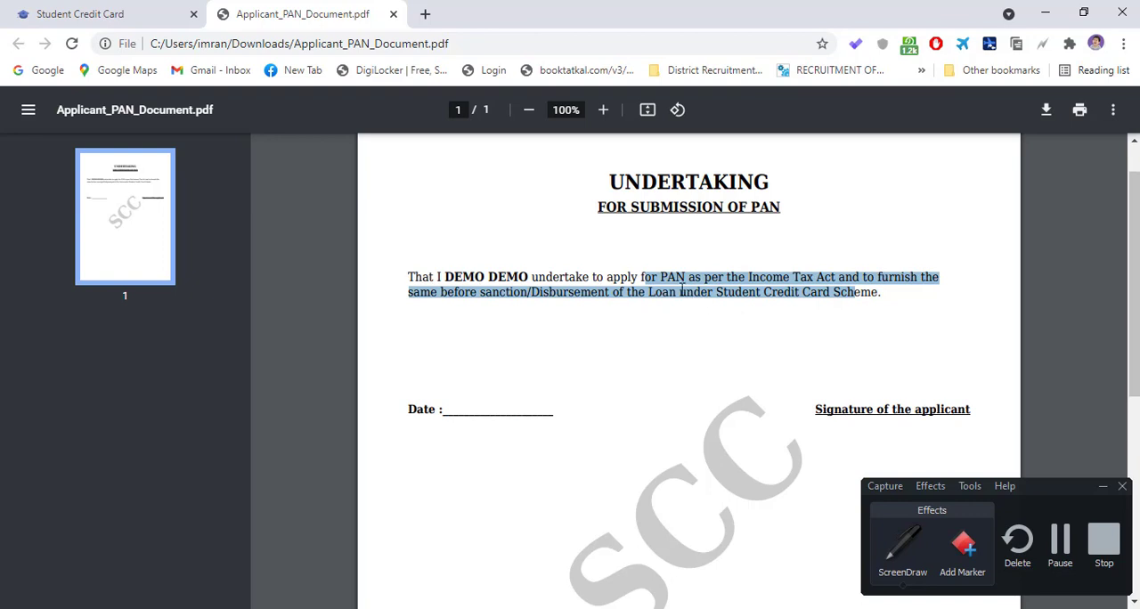
click(662, 272)
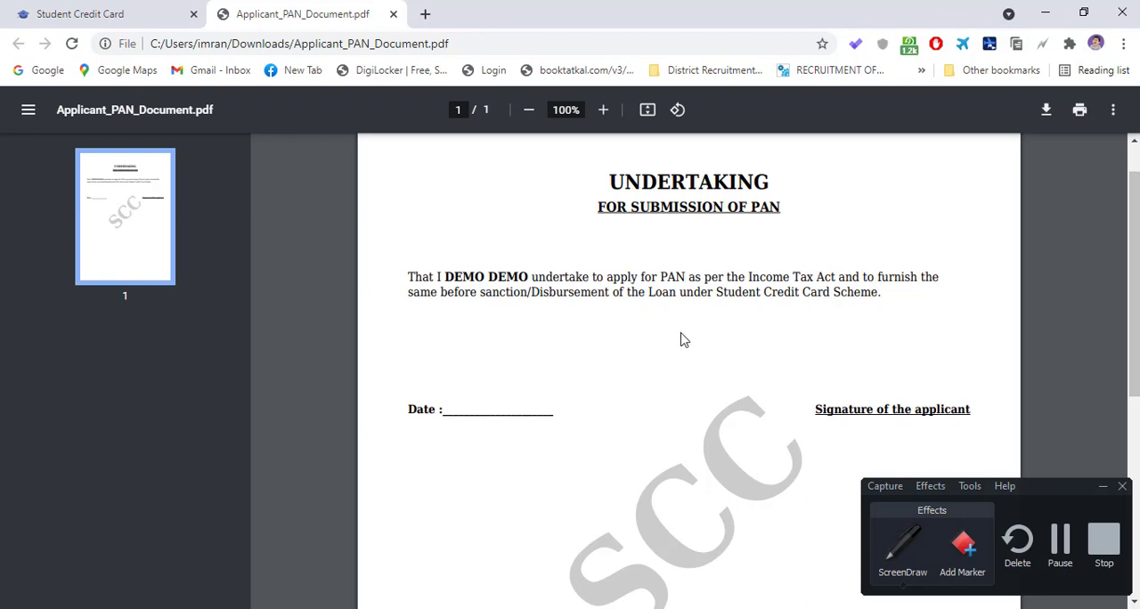
scroll(662, 348, down, 3)
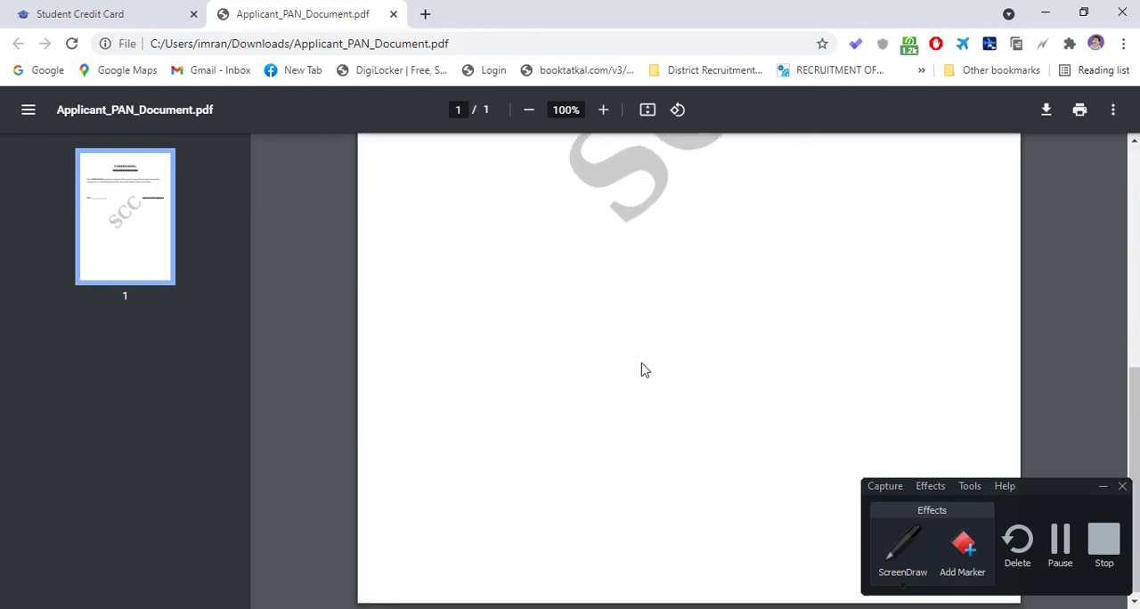
scroll(644, 369, up, 4)
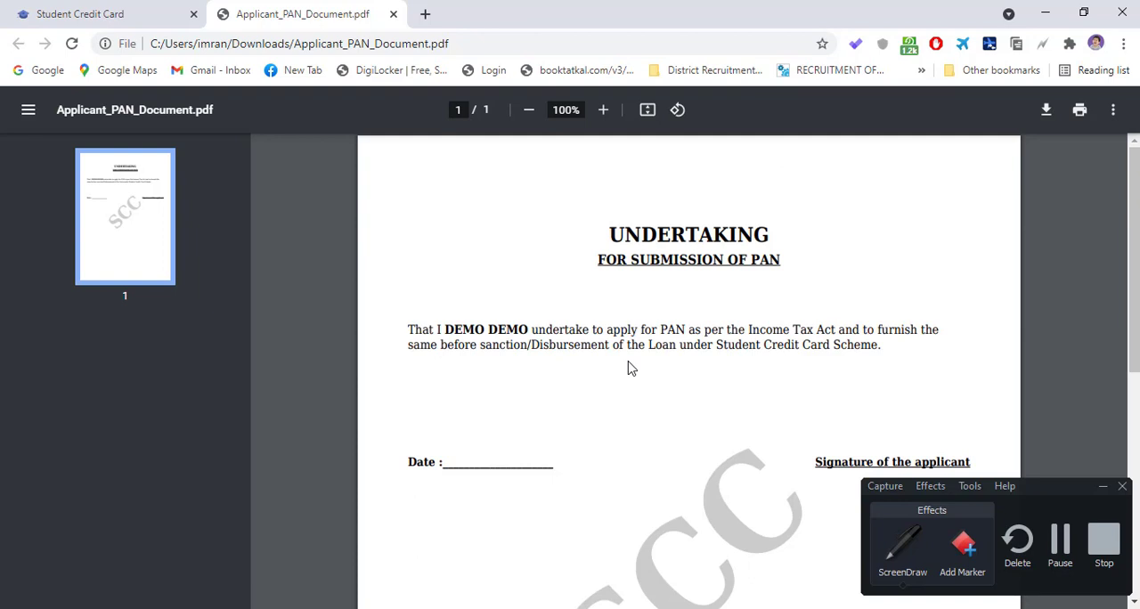
- Finish reading the undertaking PDF, return to the application form and look through its co-borrower, address, course and bank sections
scroll(657, 375, down, 3)
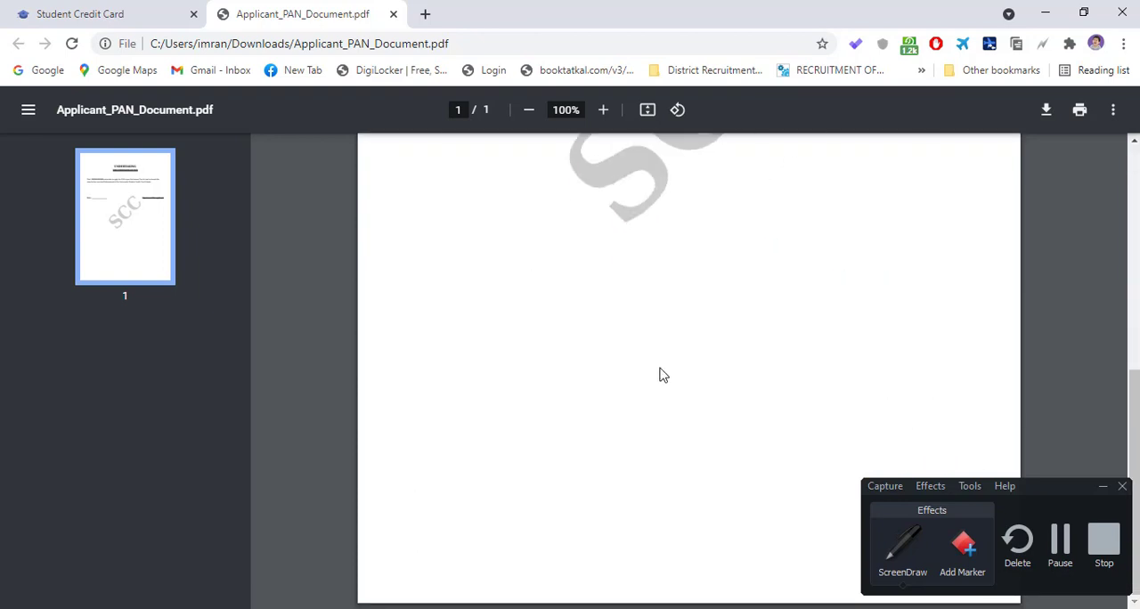
scroll(648, 381, up, 3)
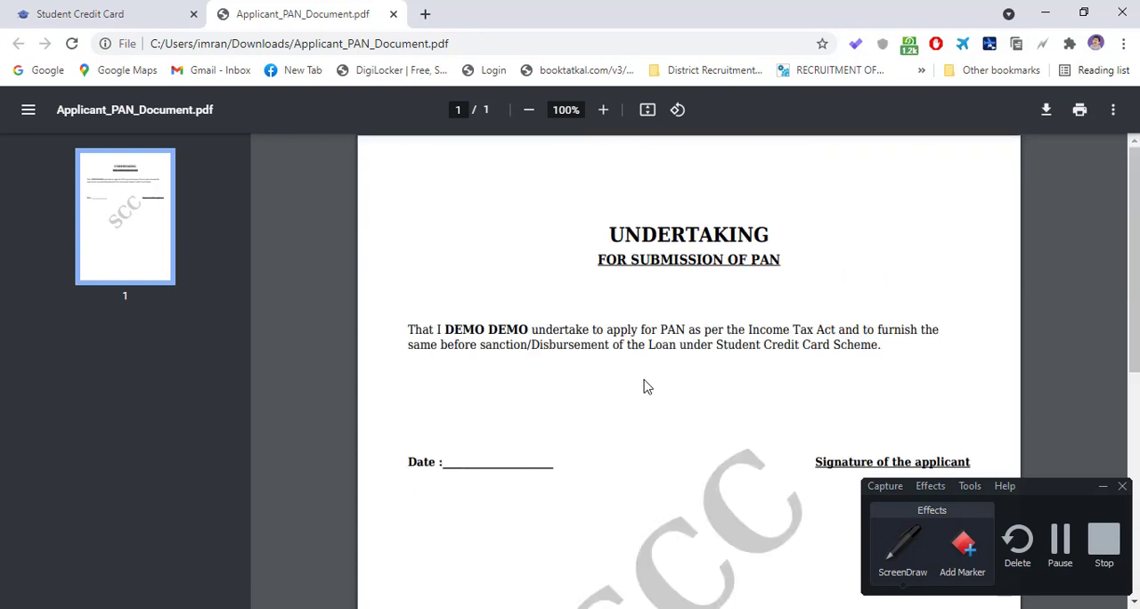
click(95, 15)
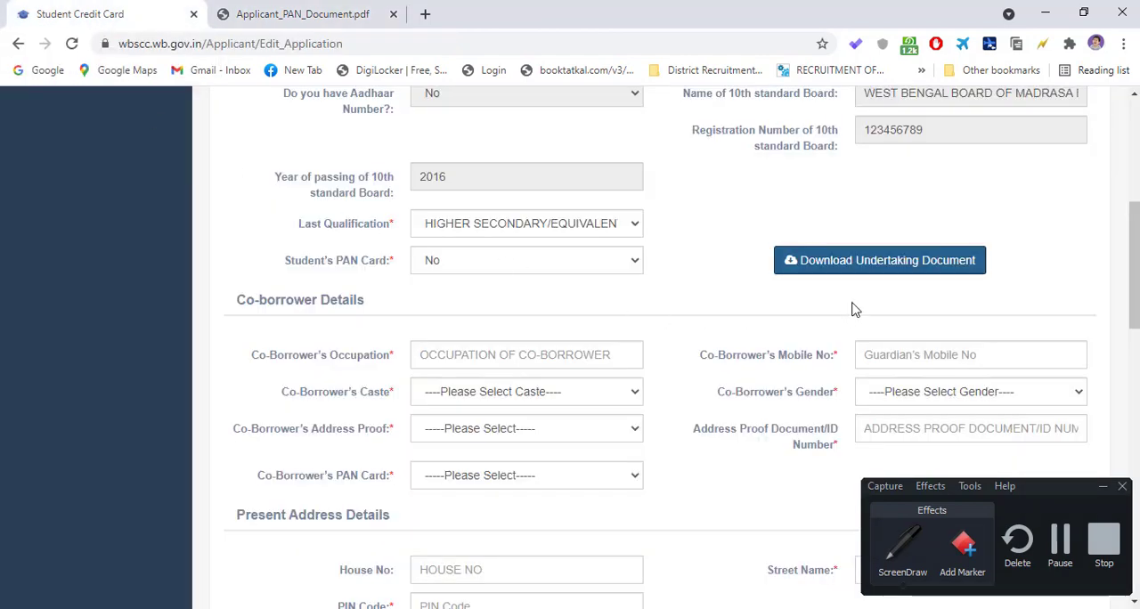
scroll(706, 314, down, 1)
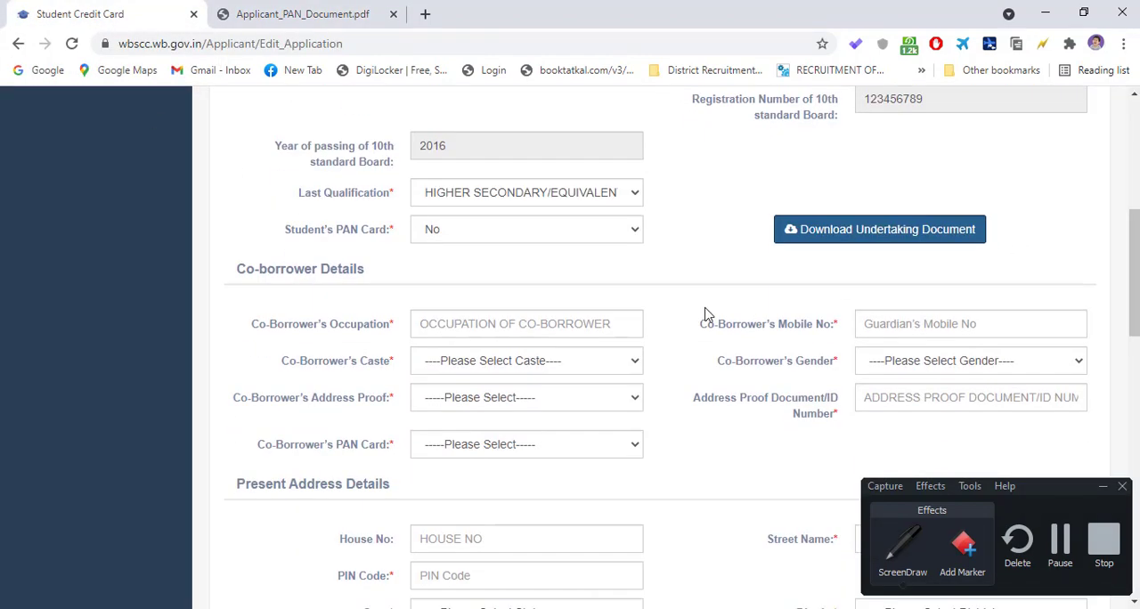
scroll(707, 314, down, 1)
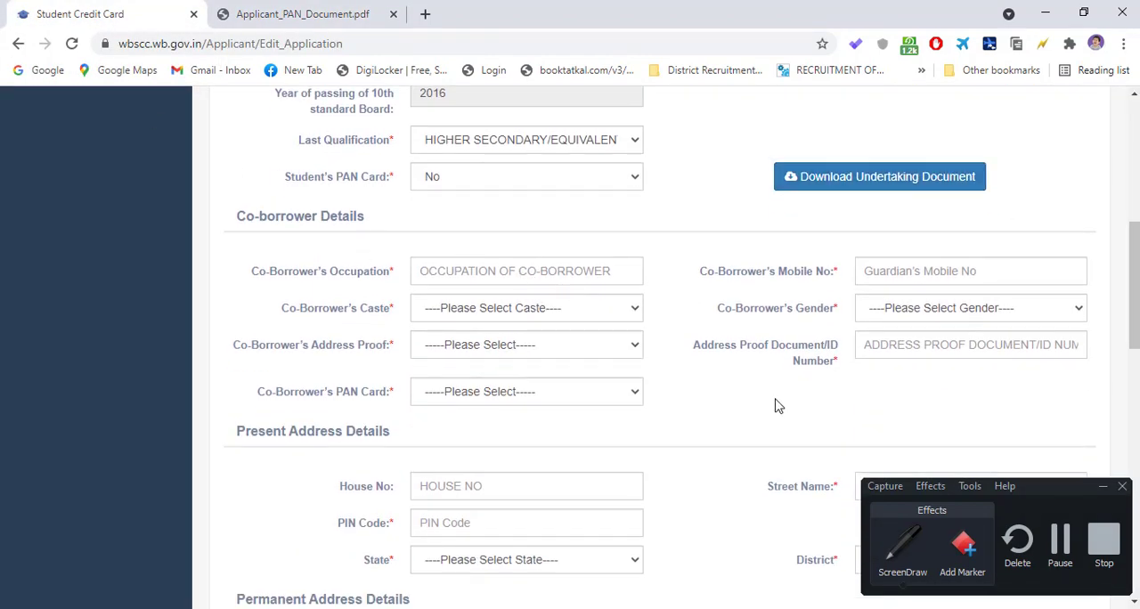
scroll(776, 405, down, 5)
scroll(776, 405, down, 6)
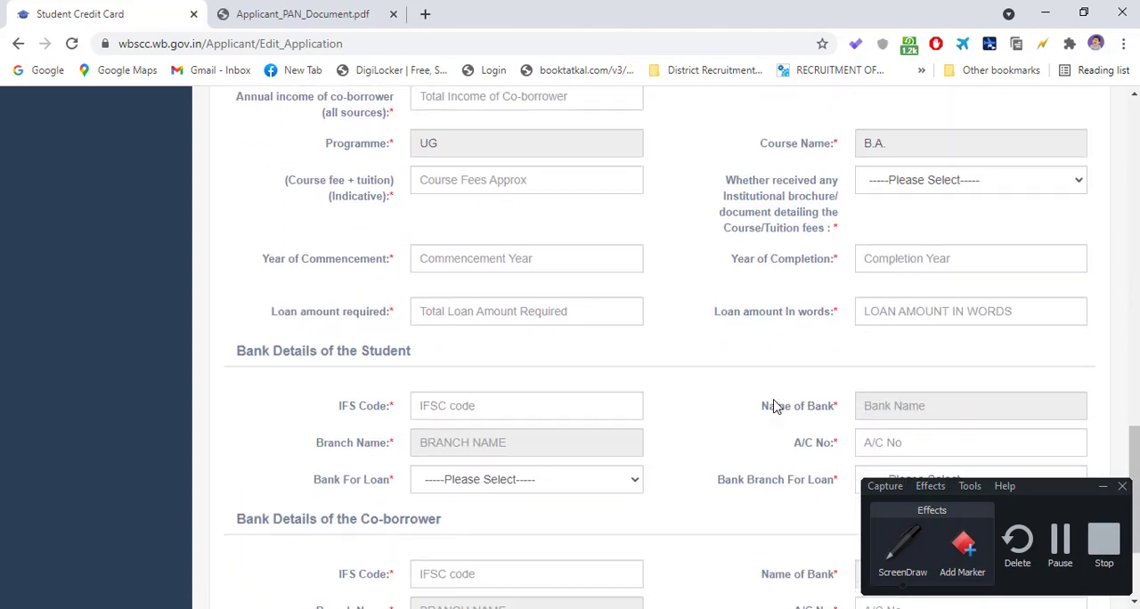
scroll(634, 397, up, 6)
scroll(634, 396, up, 6)
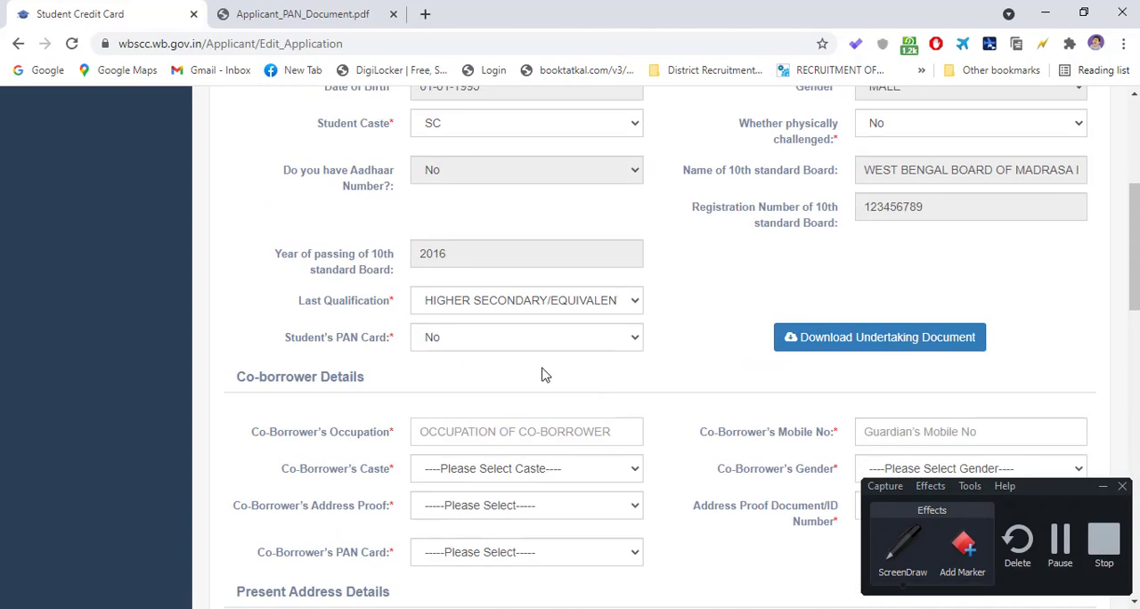
- Enter FARMER as the Co-Borrower's Occupation and fill in the co-borrower's mobile number
scroll(542, 374, down, 2)
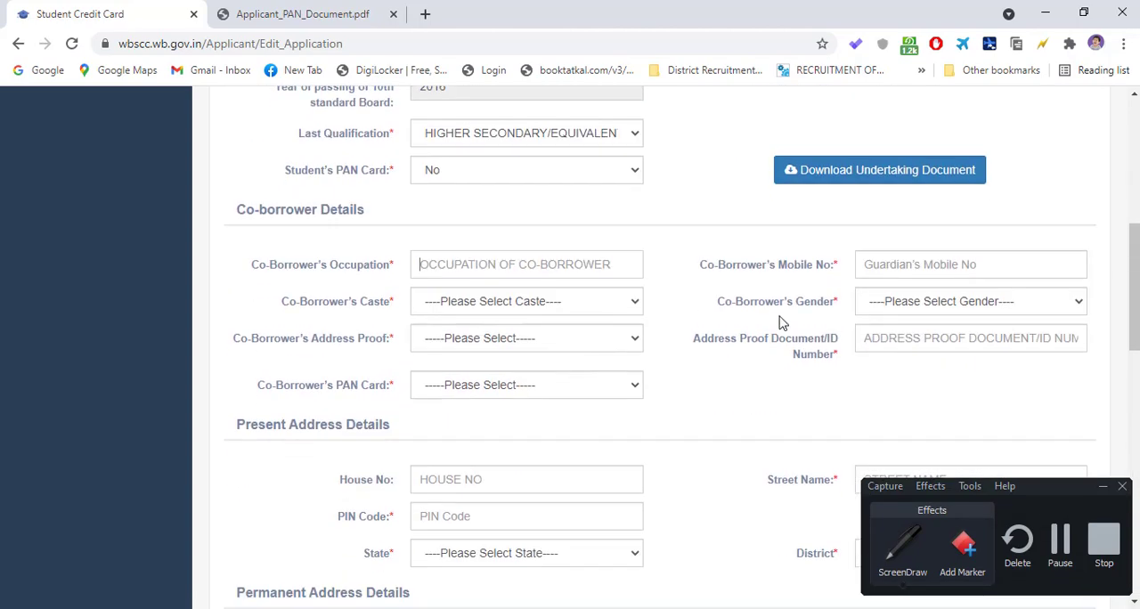
click(535, 261)
text(FA)
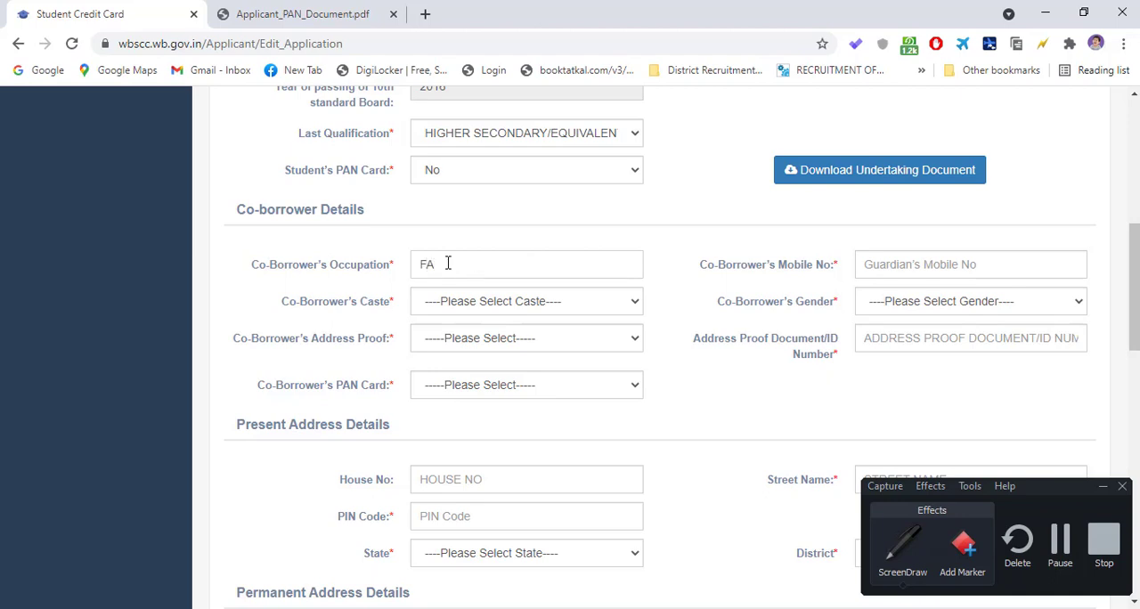
text(RMER)
click(922, 259)
text(900)
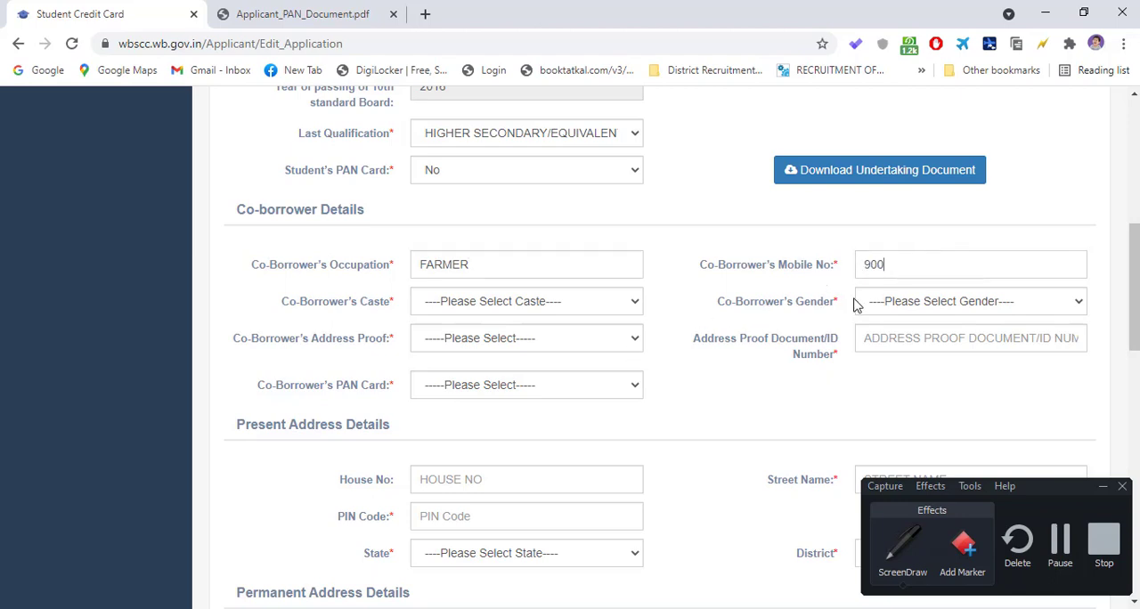
text(1234560)
- Set the Co-Borrower's Caste to GENERAL and the Co-Borrower's Gender to MALE
click(526, 303)
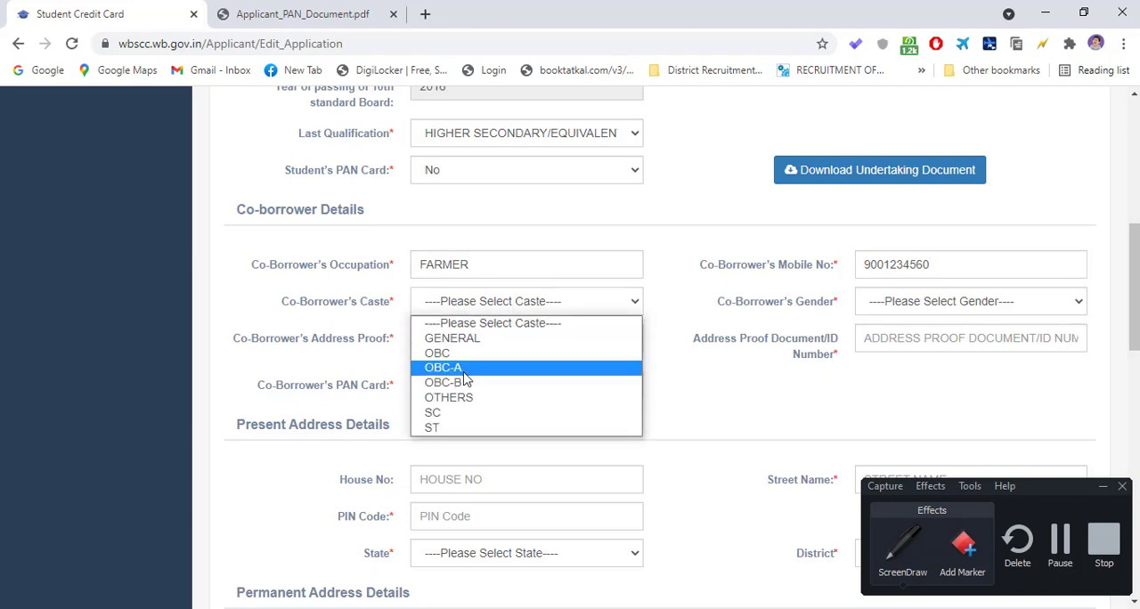
click(689, 174)
scroll(693, 176, up, 3)
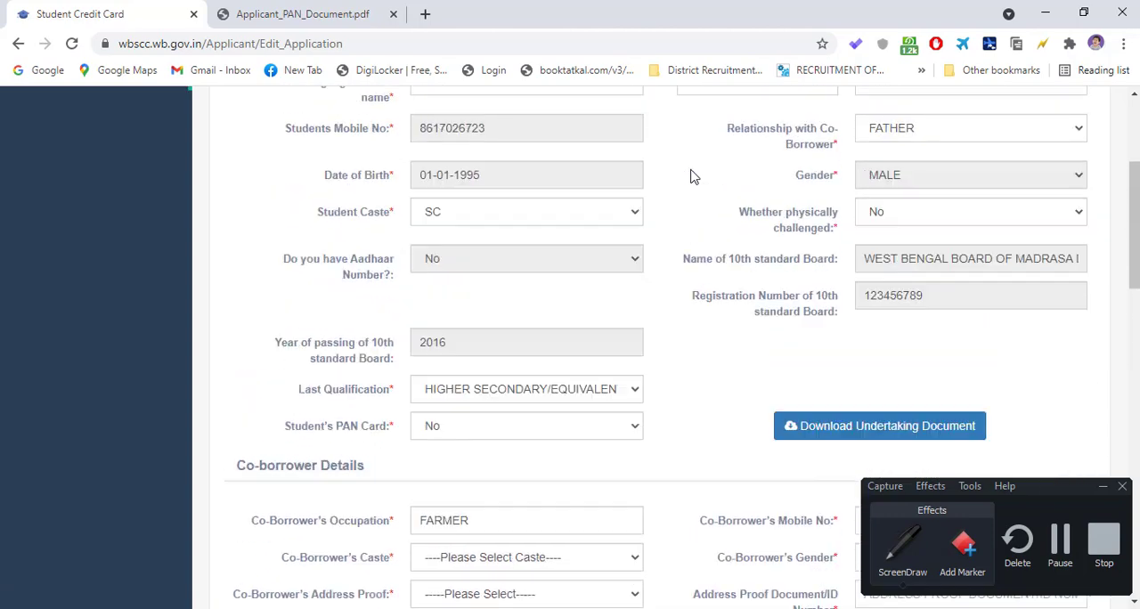
scroll(496, 191, up, 2)
scroll(496, 356, down, 4)
click(496, 303)
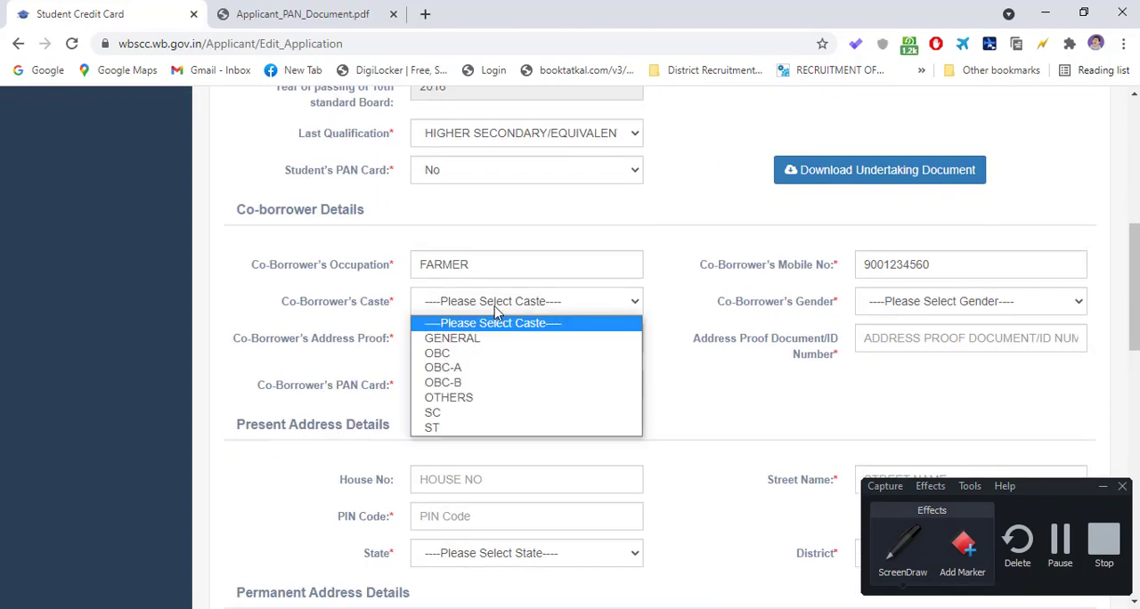
click(465, 345)
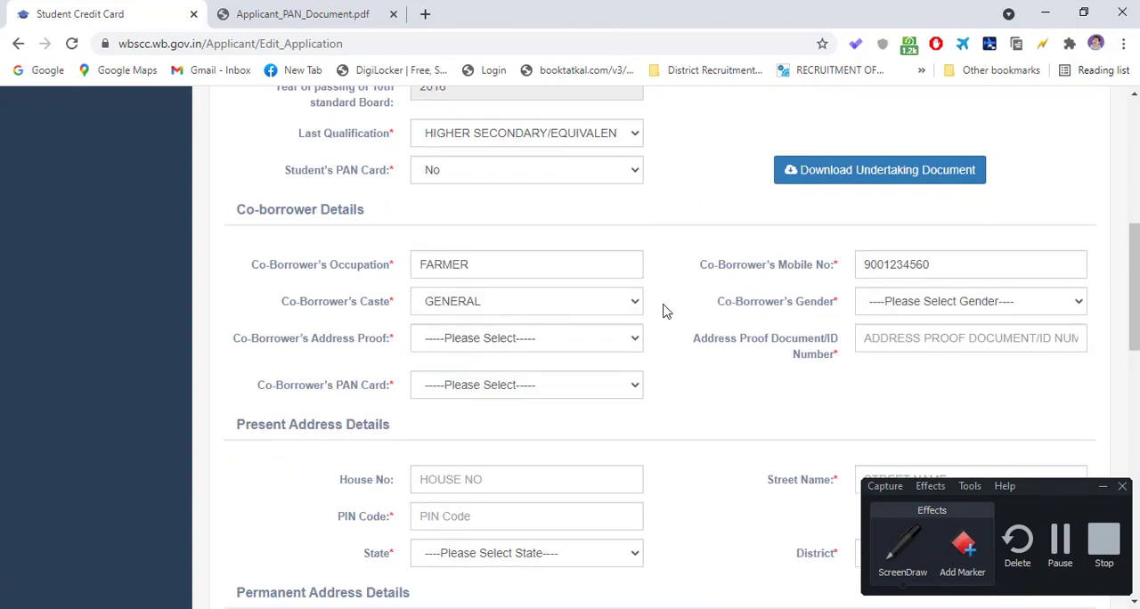
click(913, 308)
click(887, 355)
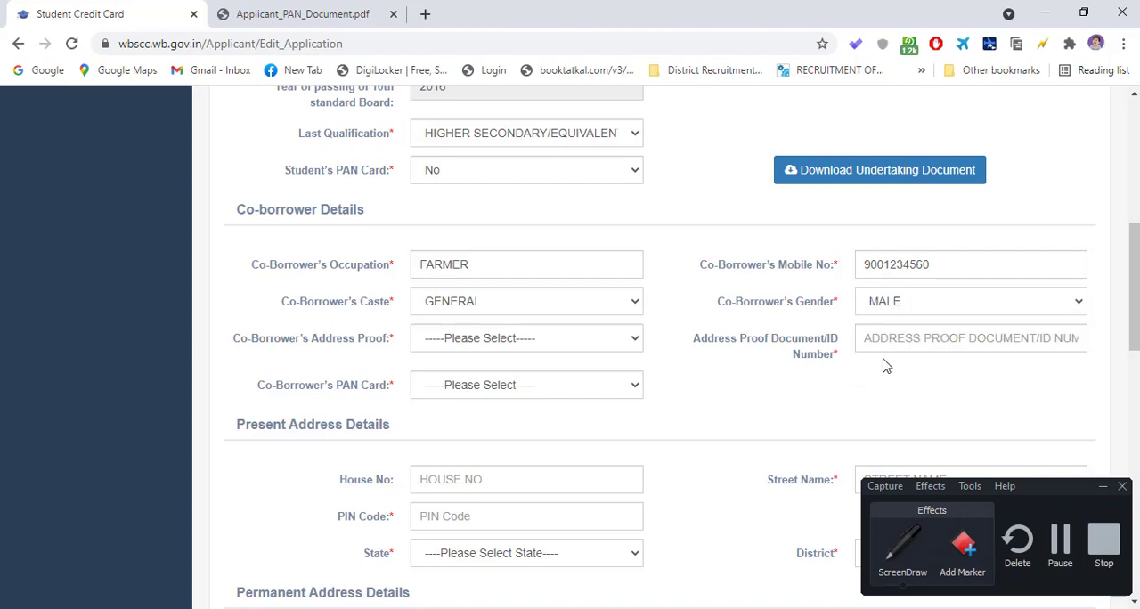
- Choose Driving License as the Co-Borrower's Address Proof and enter its document/ID number
scroll(641, 343, up, 5)
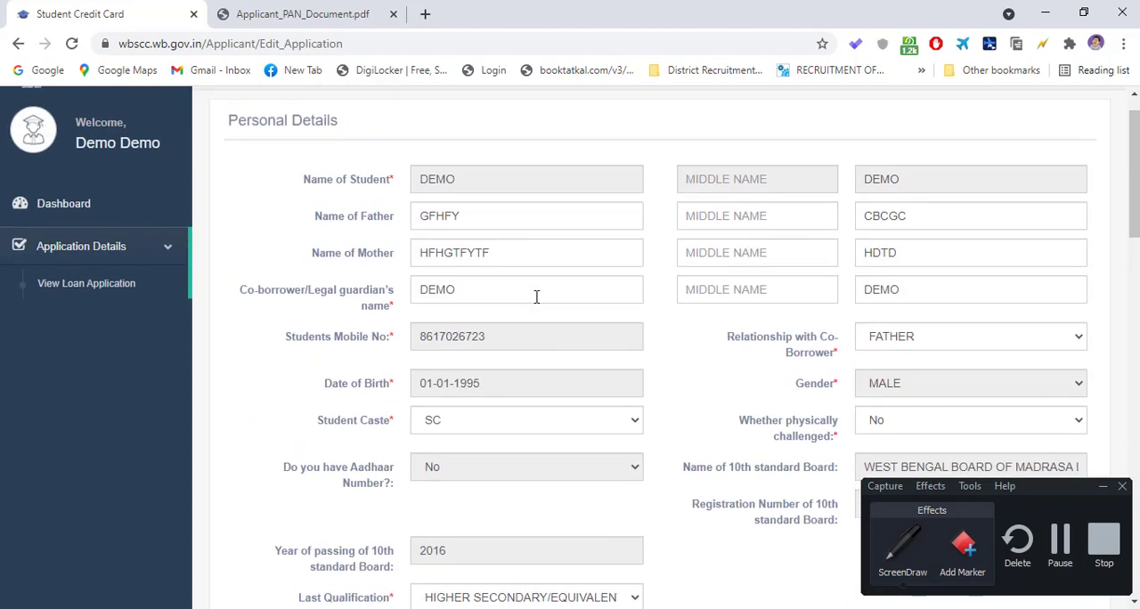
scroll(534, 295, down, 2)
scroll(732, 336, down, 5)
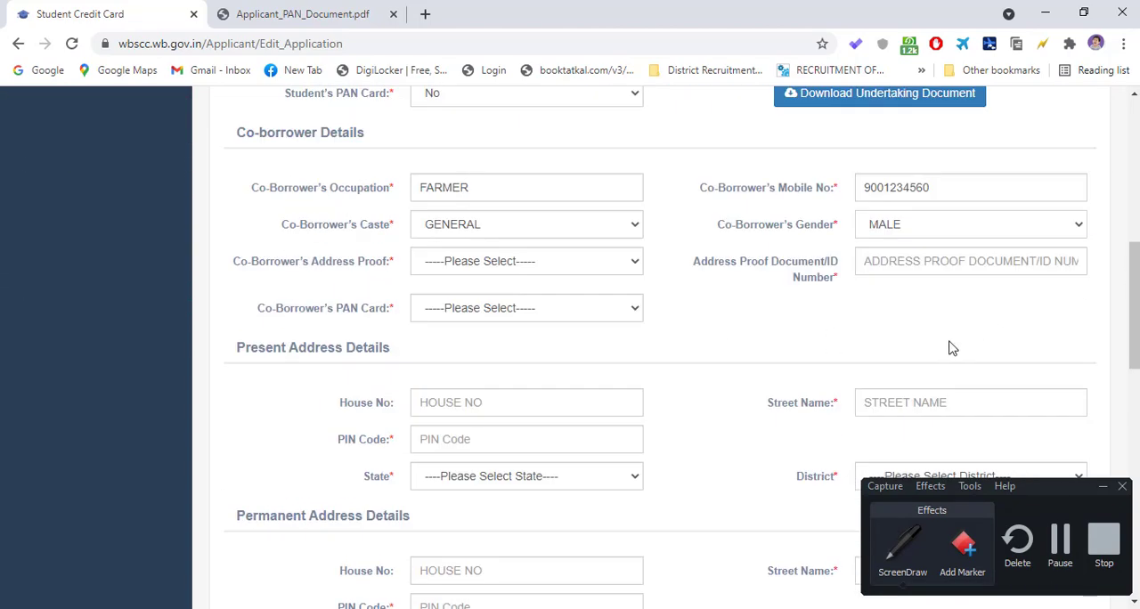
scroll(944, 352, down, 1)
scroll(927, 330, up, 1)
scroll(528, 251, up, 1)
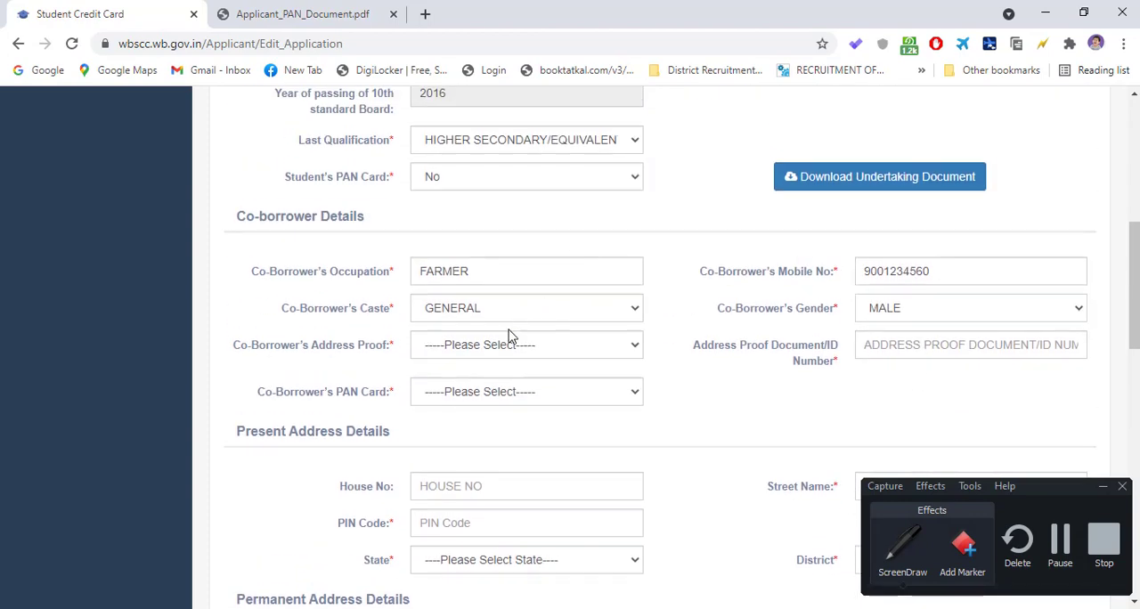
click(484, 350)
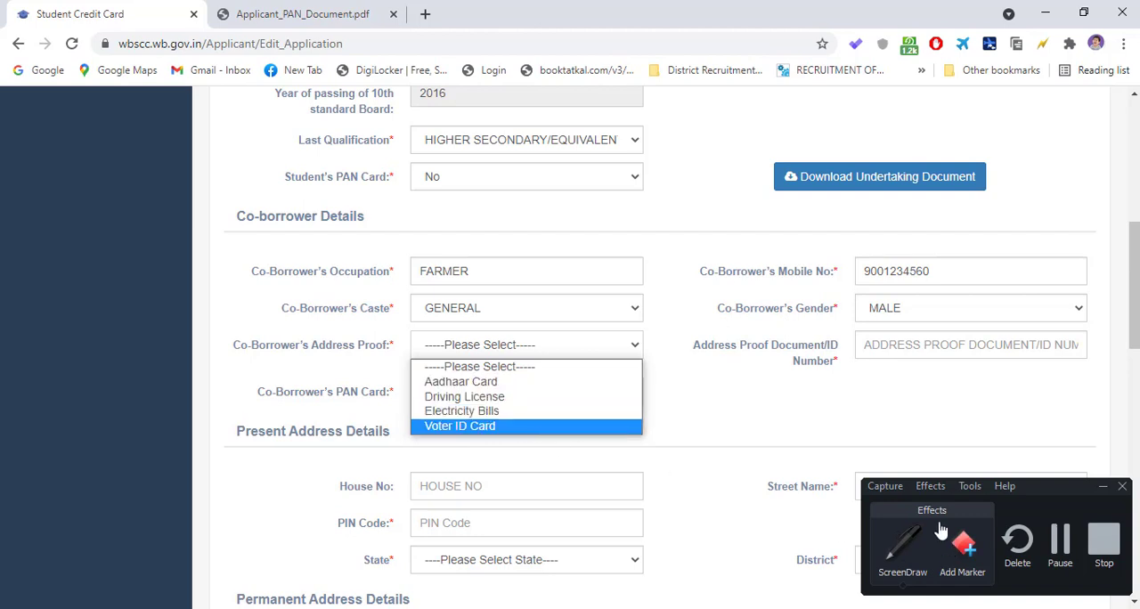
click(490, 399)
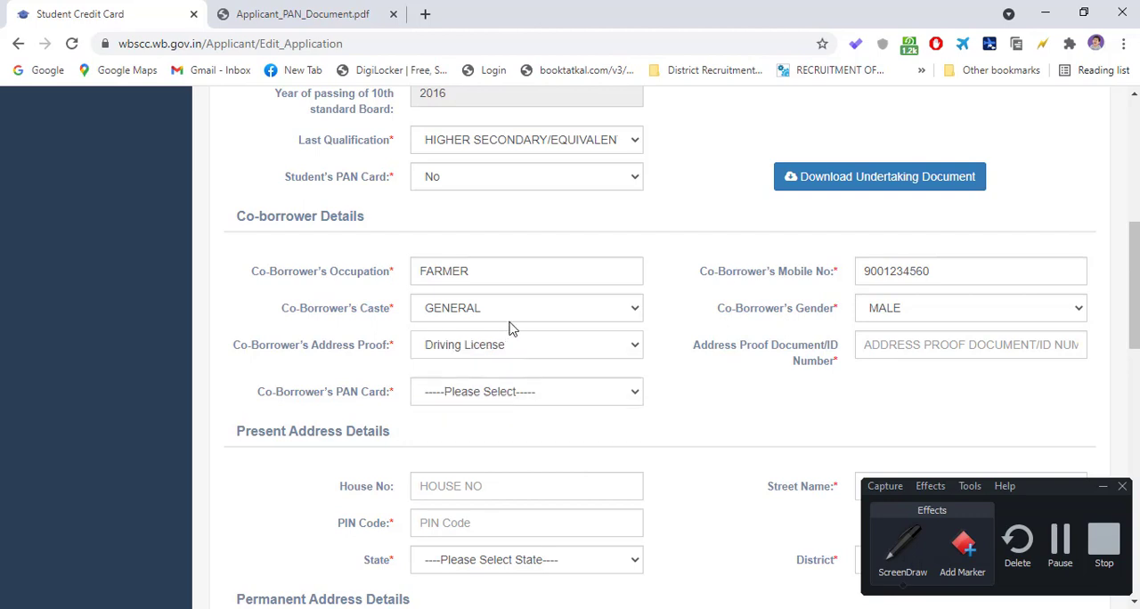
click(921, 346)
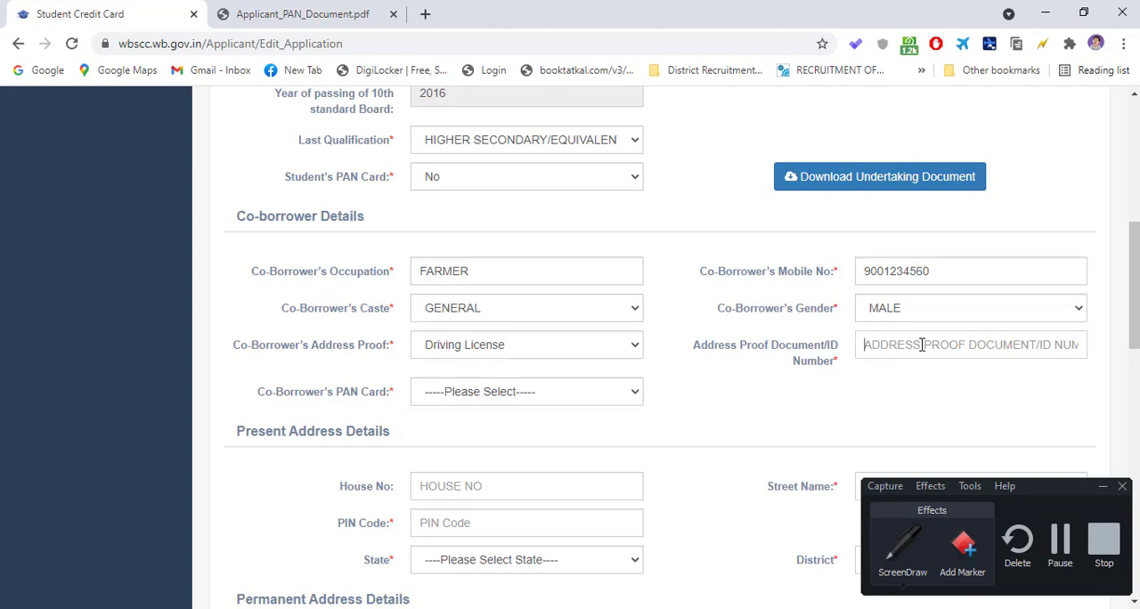
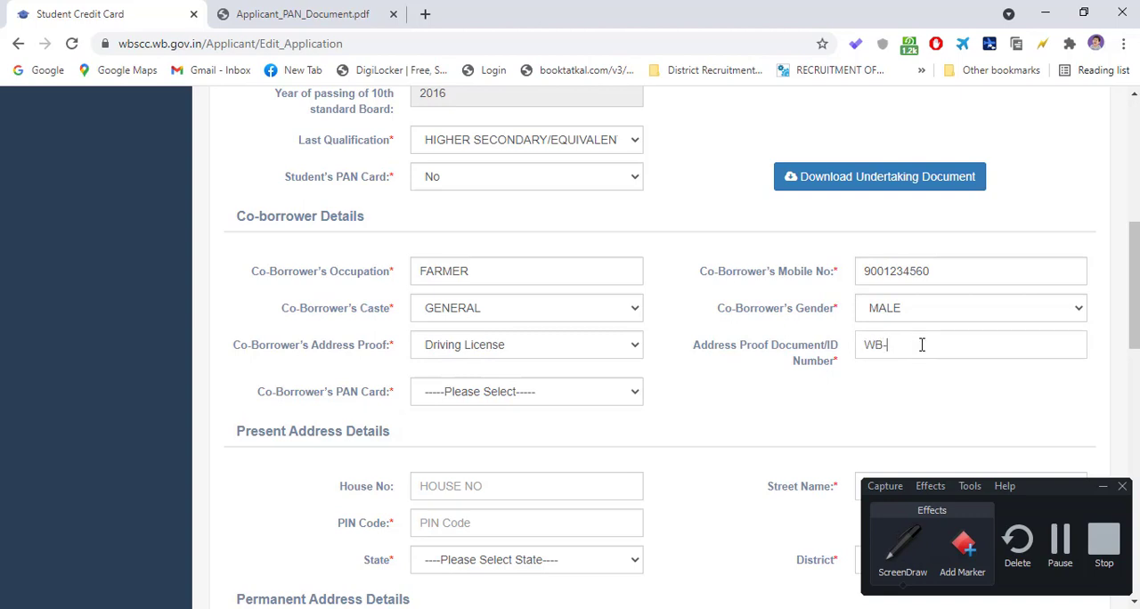
- Try the Co-Borrower's PAN Card choices Yes and No to compare the field or document each one offers
scroll(579, 326, down, 1)
click(478, 312)
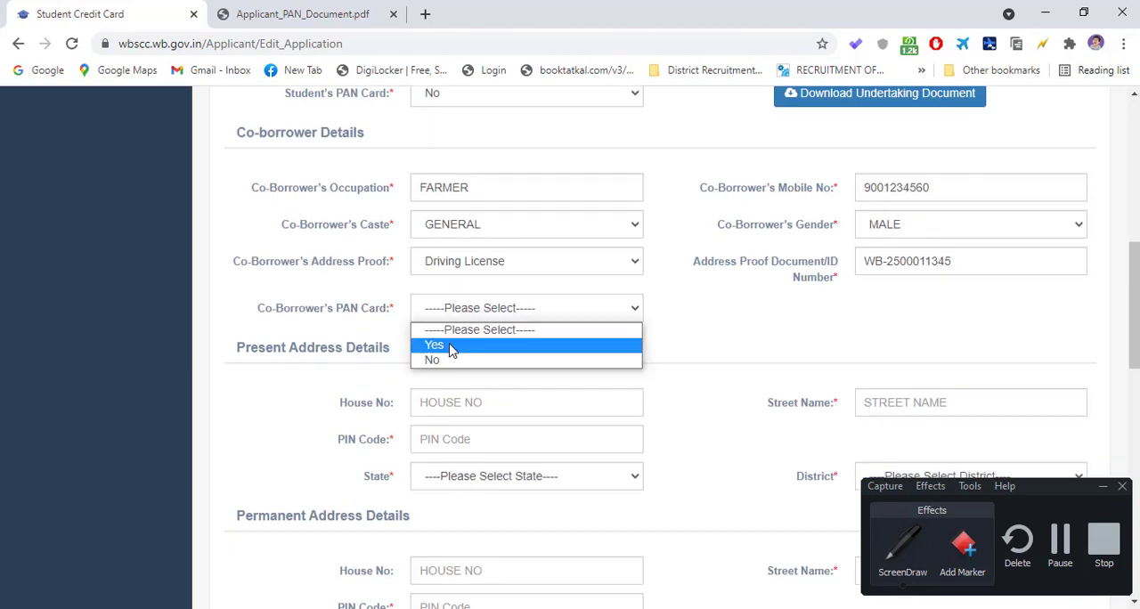
click(450, 348)
click(894, 308)
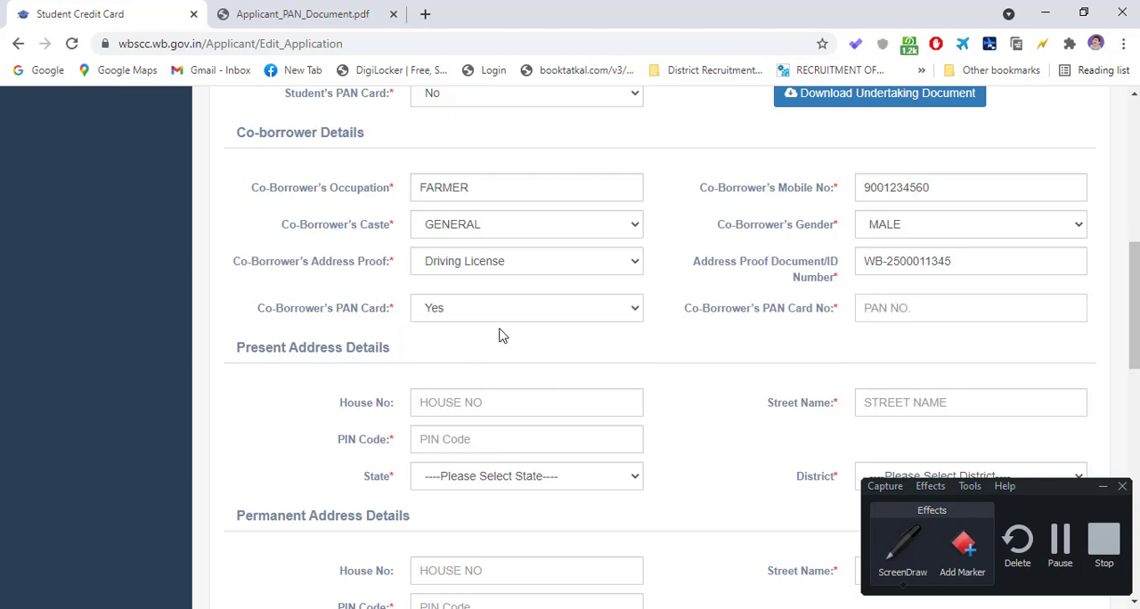
click(468, 312)
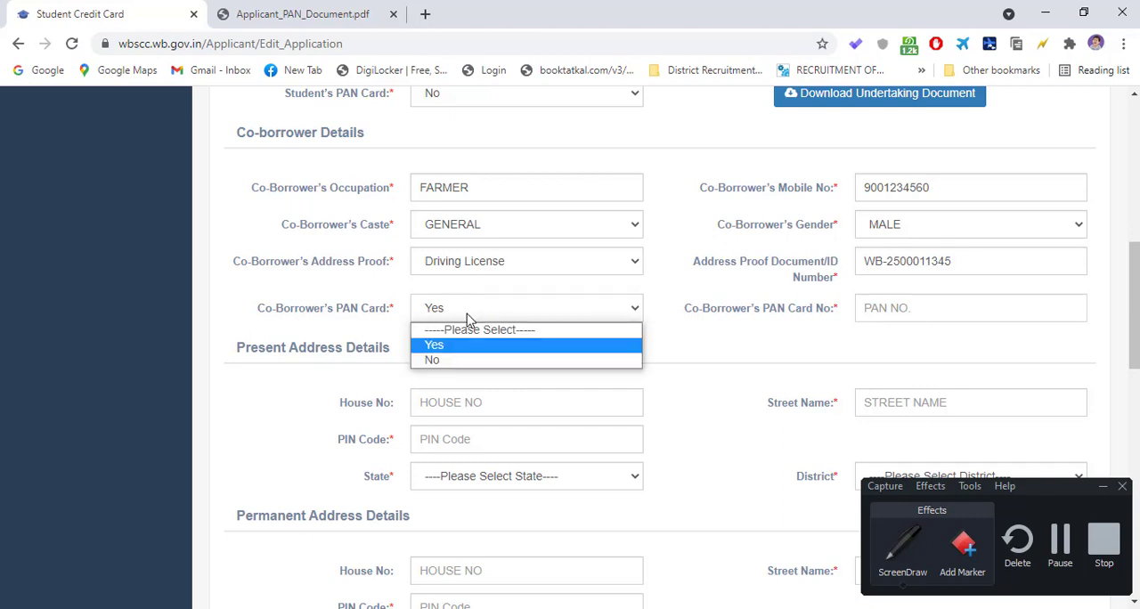
click(448, 359)
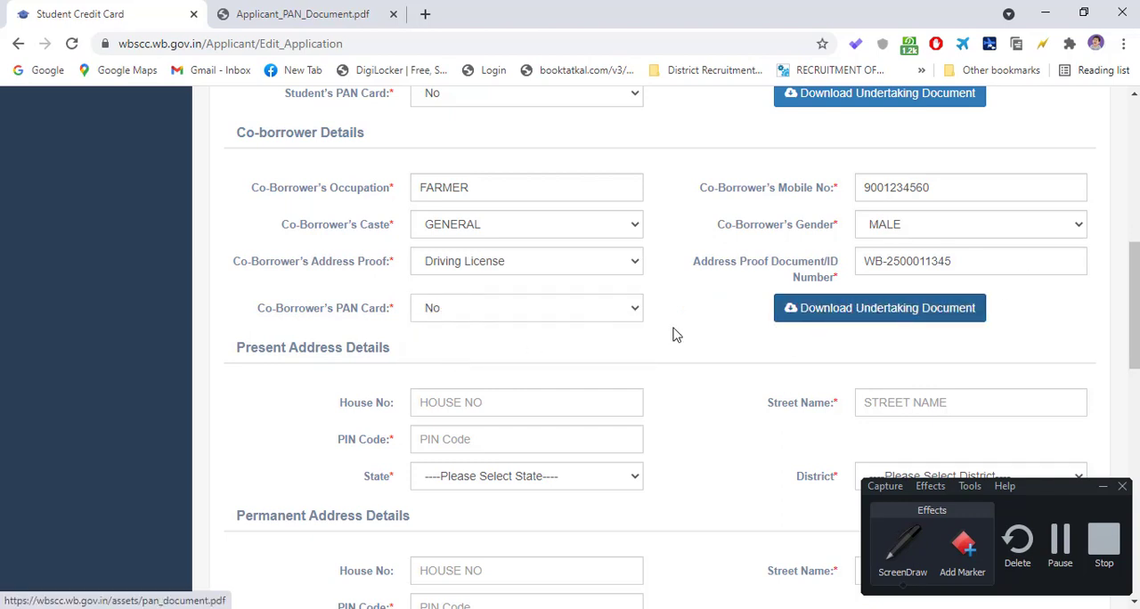
- Set Co-Borrower's PAN Card to Yes, then enter and check the co-borrower's PAN card number
click(505, 309)
click(463, 350)
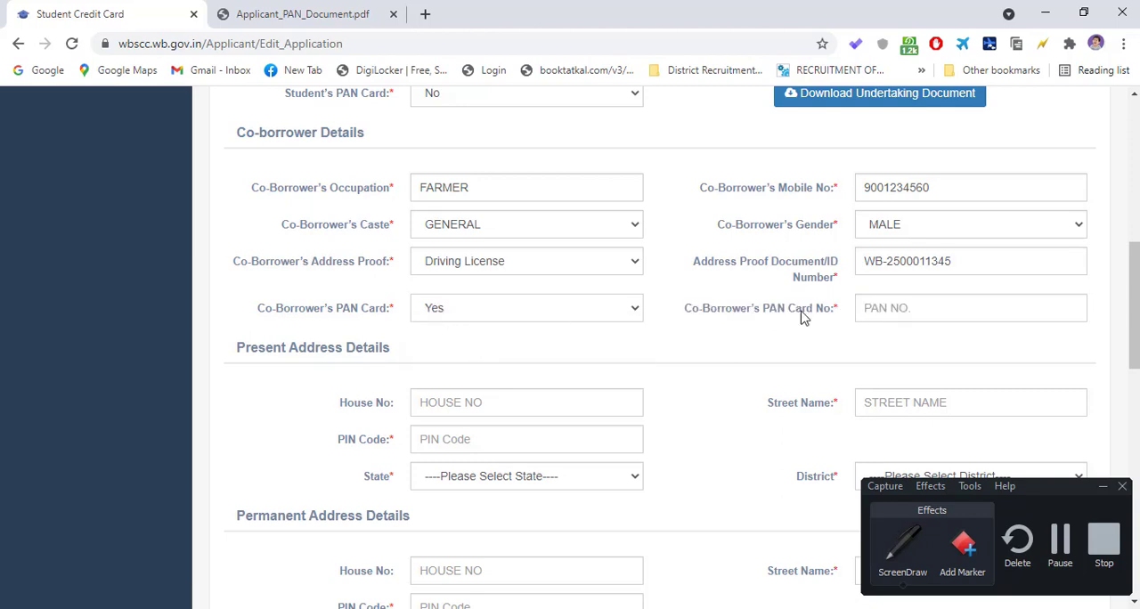
click(927, 315)
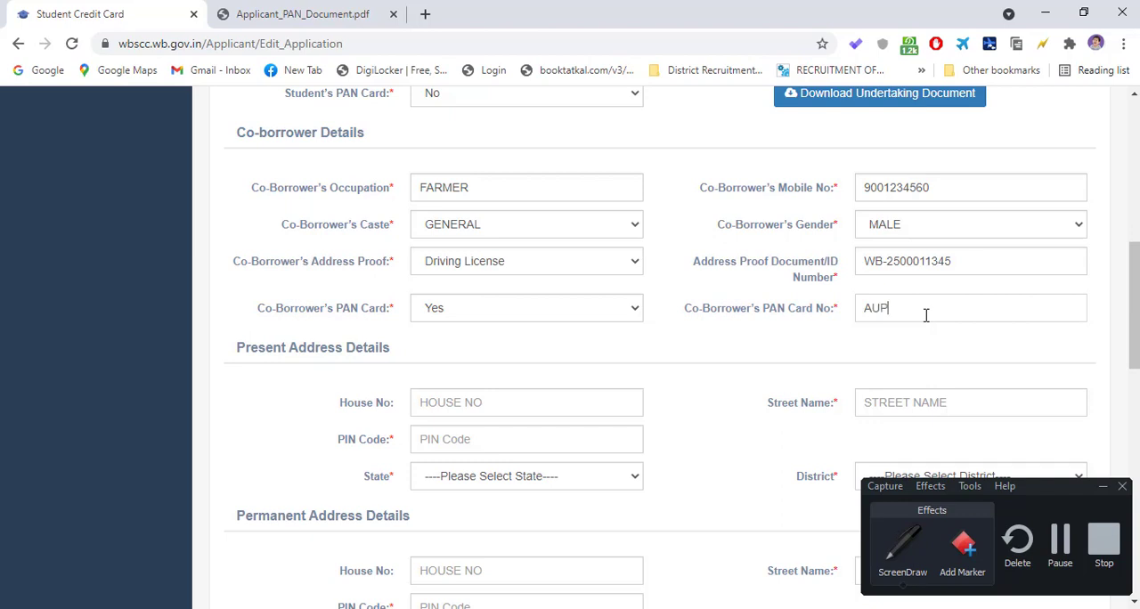
key(Page_Down)
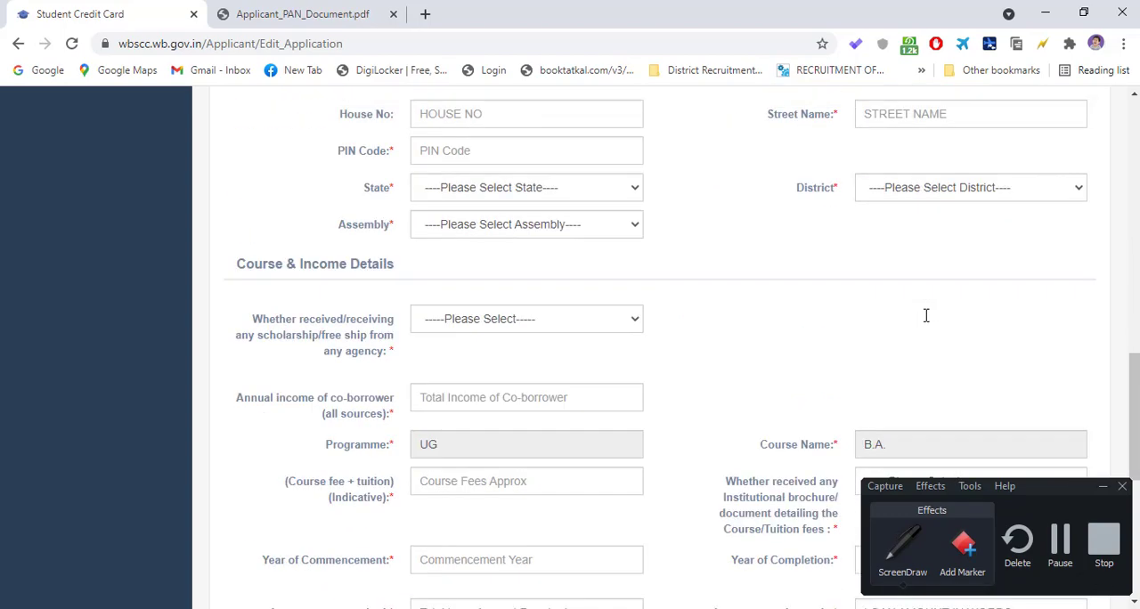
scroll(926, 316, up, 4)
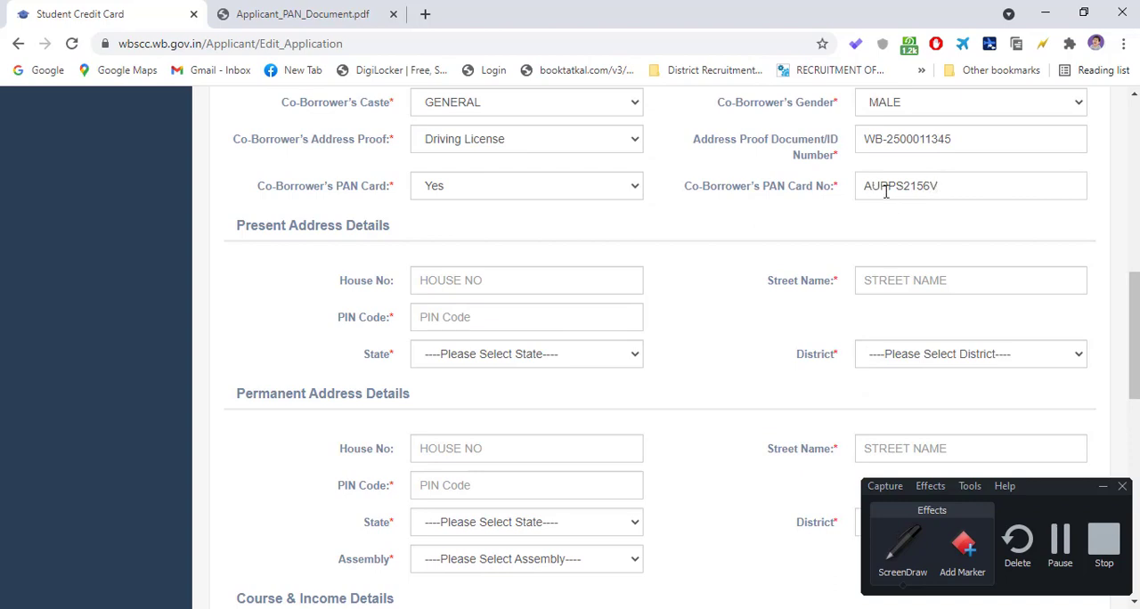
drag(946, 187, 868, 189)
click(977, 187)
- Enter NA as the house number under Present Address Details and fill in the street name and postal PIN code
scroll(449, 250, down, 1)
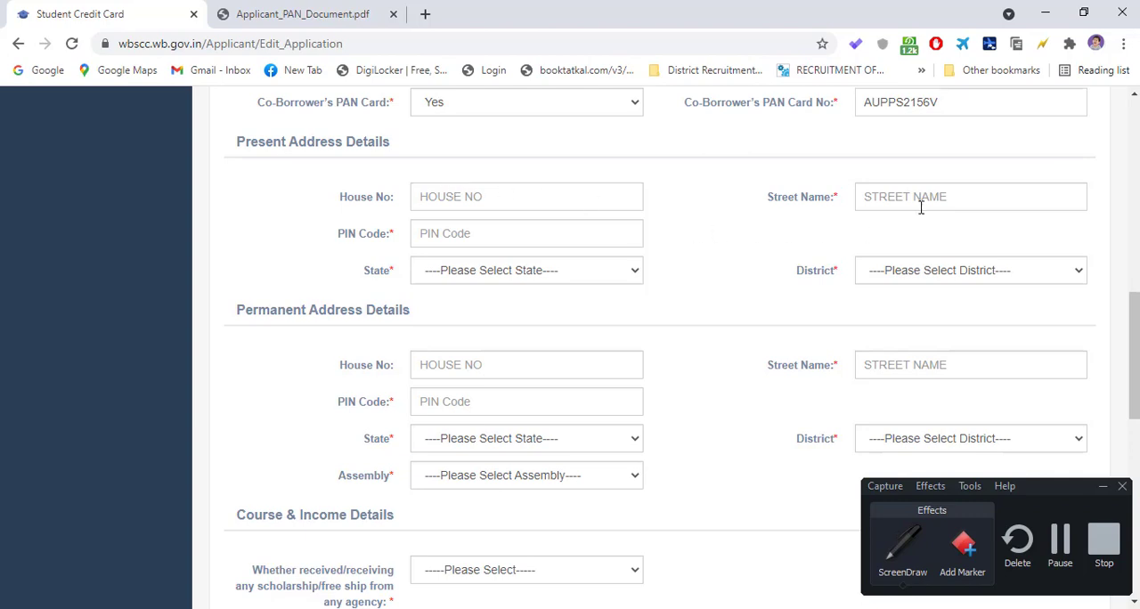
click(456, 188)
text(NA)
click(879, 202)
text(GJF7 F)
key(Tab)
text(753)
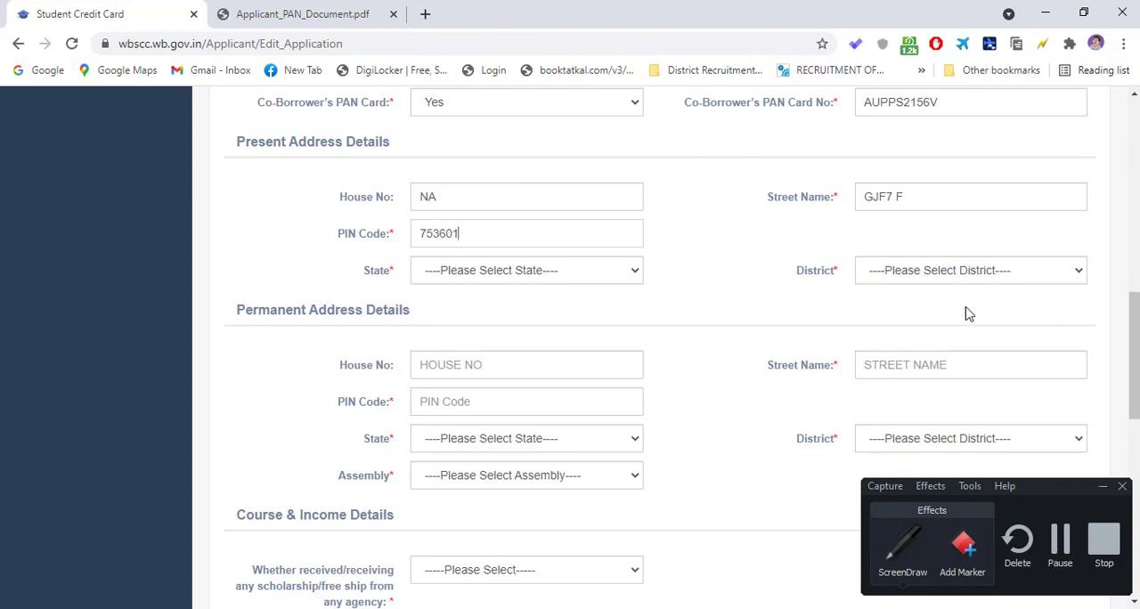
- Select West Bengal as the State and ALIPURDUAR as the District under Present Address Details
click(526, 277)
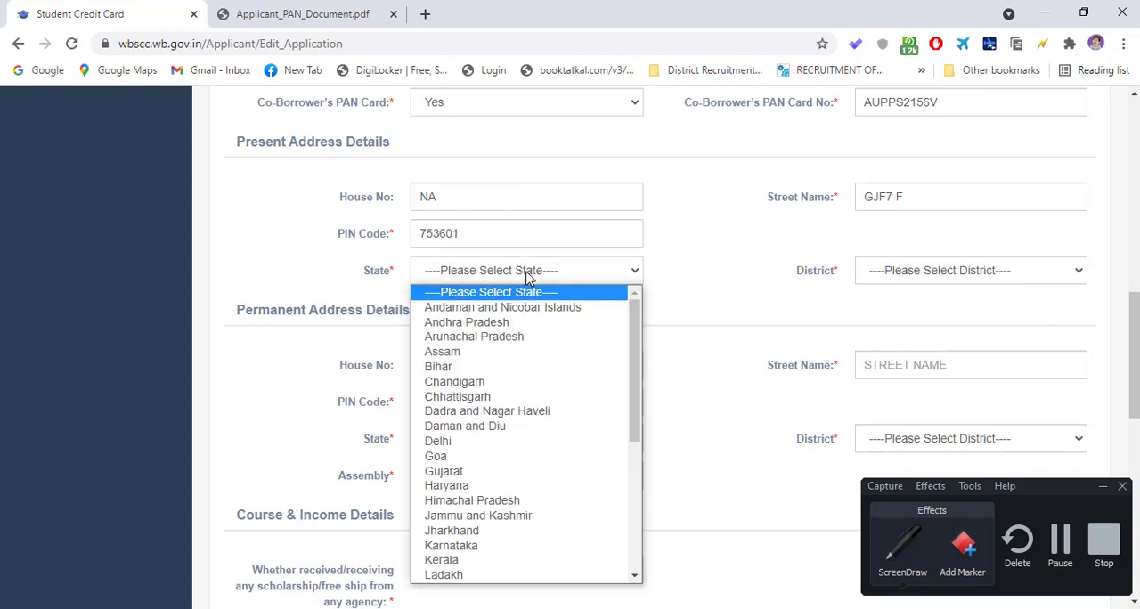
key(w)
key(Return)
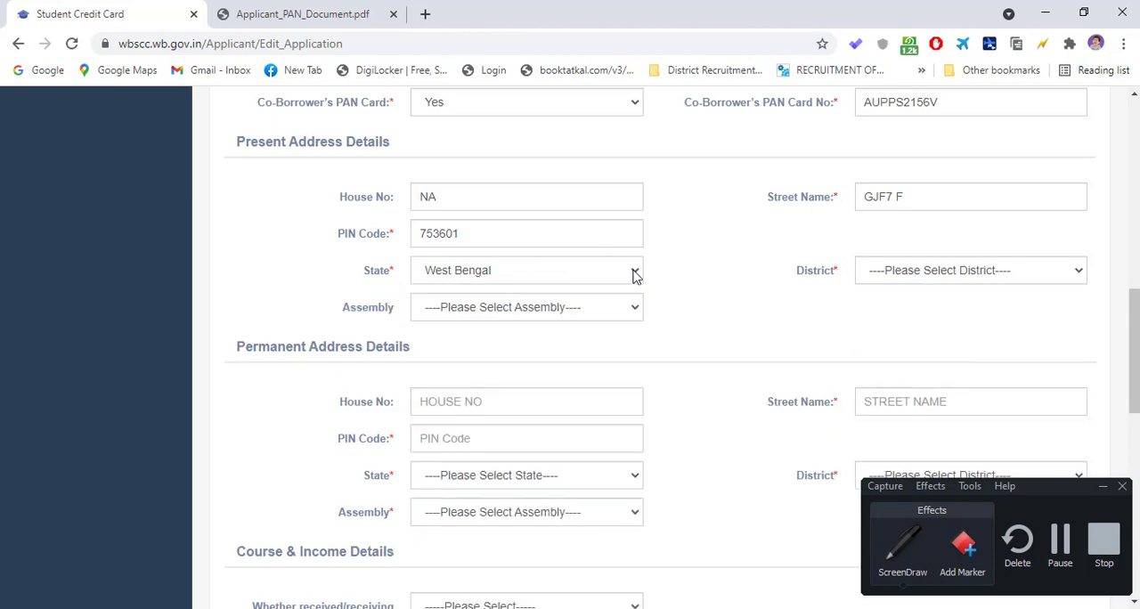
click(914, 278)
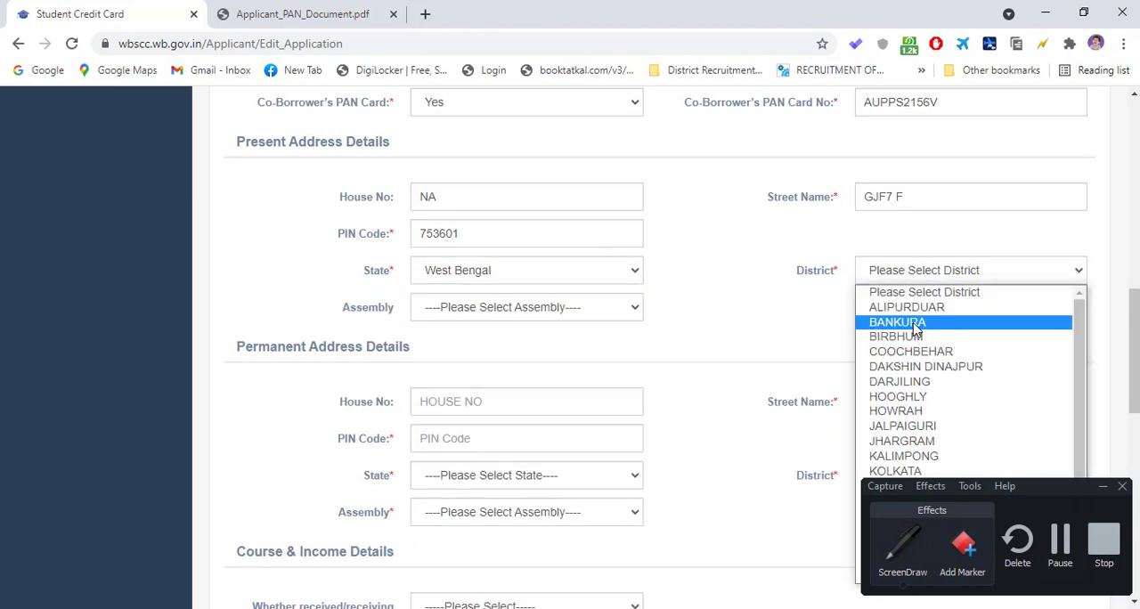
click(913, 310)
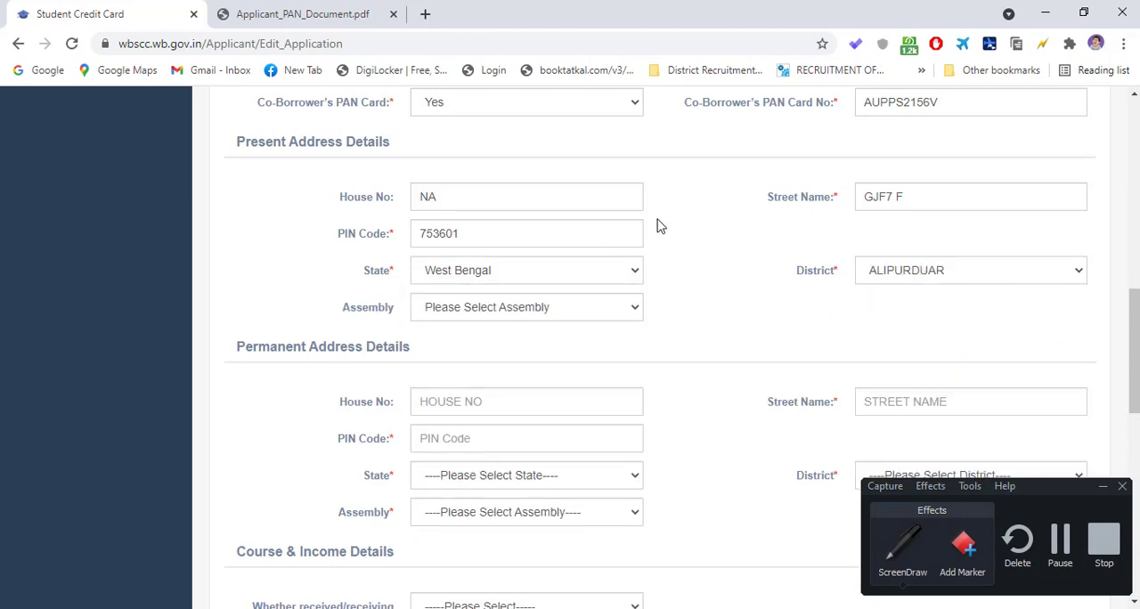
- Review the Assembly choices for the present address and select Alipurduars (Vidhan Sabha constituency)
scroll(579, 226, down, 1)
click(537, 228)
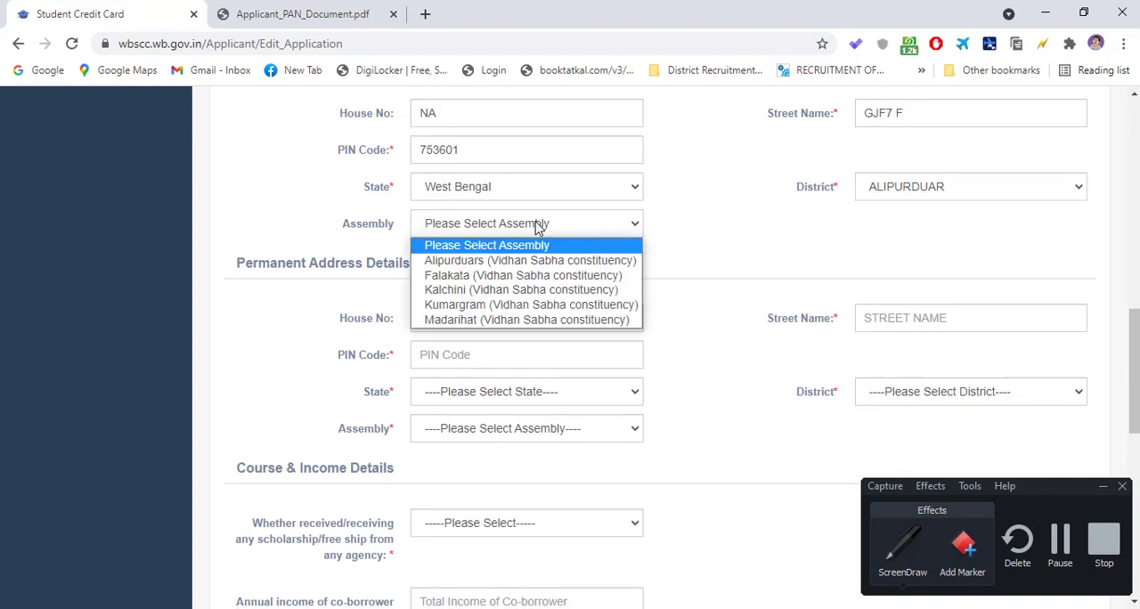
click(361, 239)
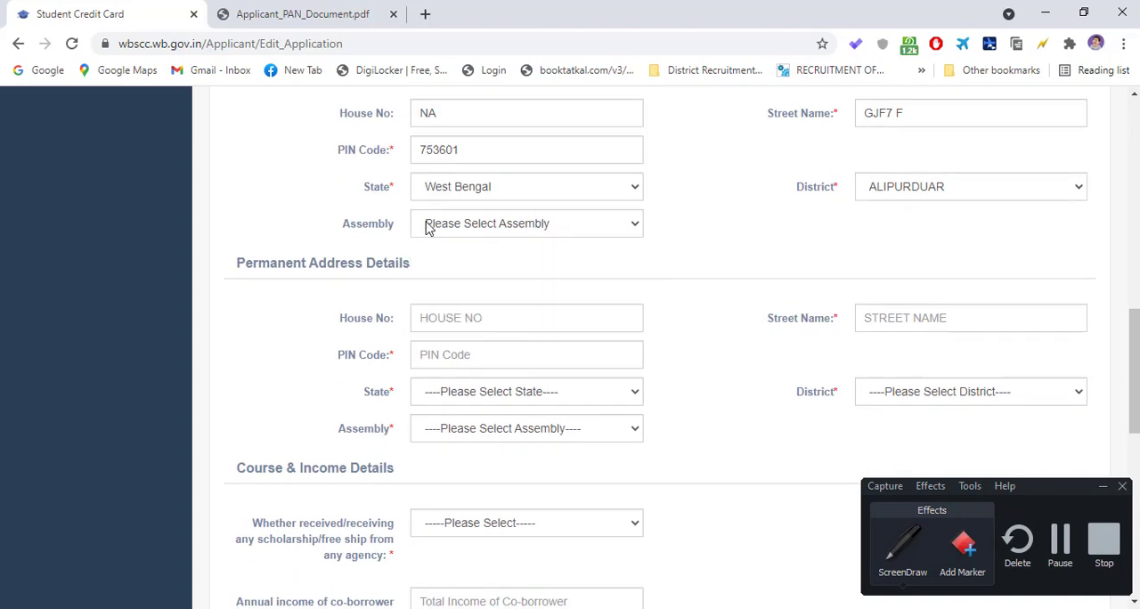
click(472, 230)
click(365, 230)
click(468, 225)
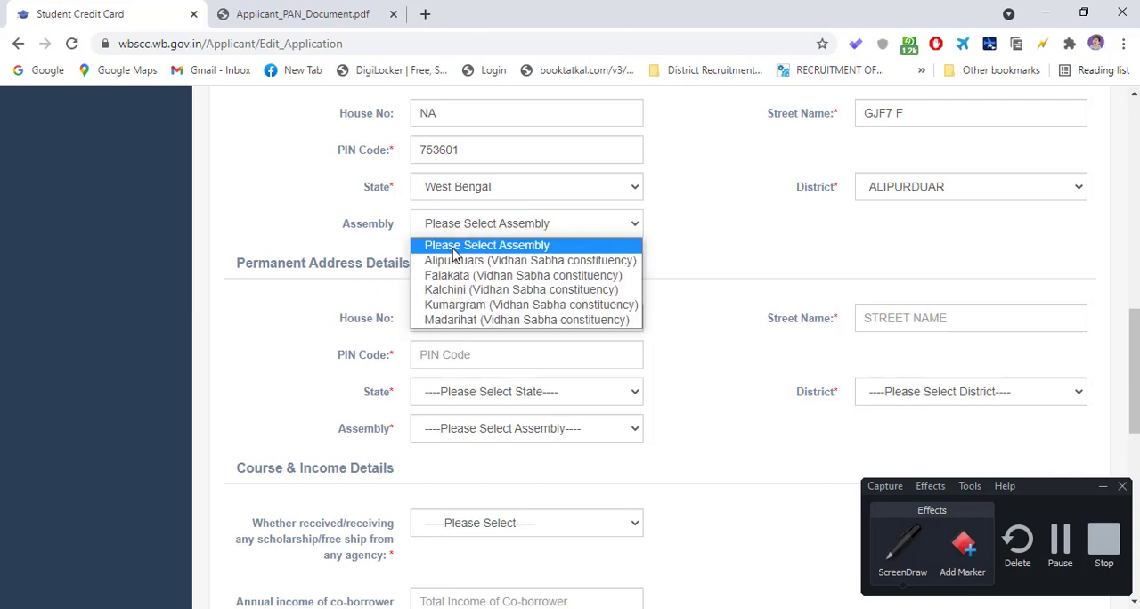
click(505, 262)
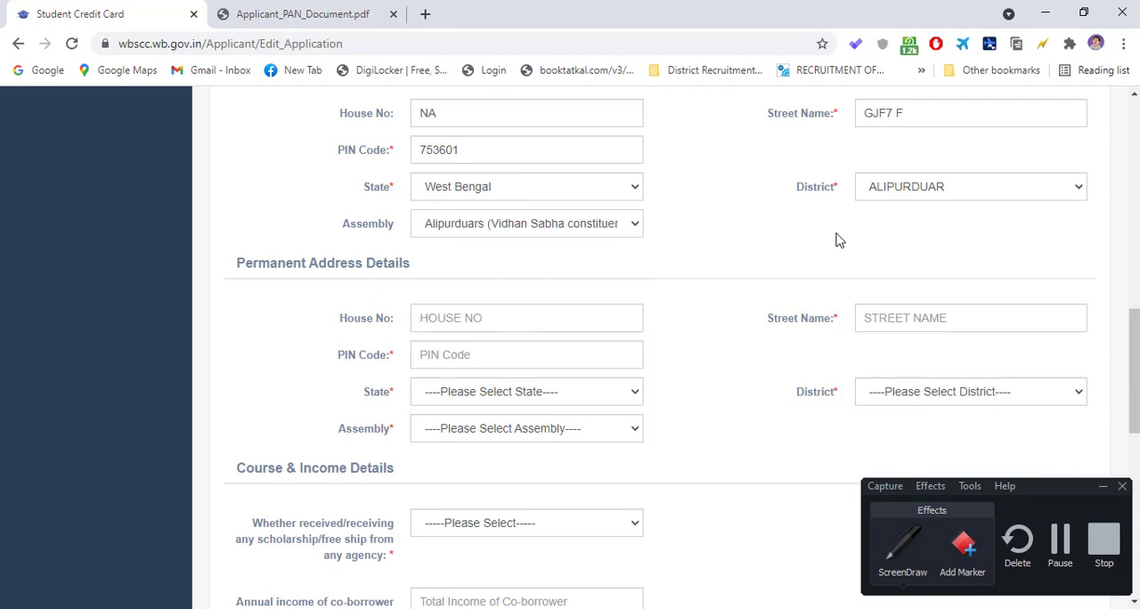
- Compare the fields under Permanent Address Details with those filled in under Present Address Details
scroll(579, 223, down, 2)
scroll(539, 233, up, 1)
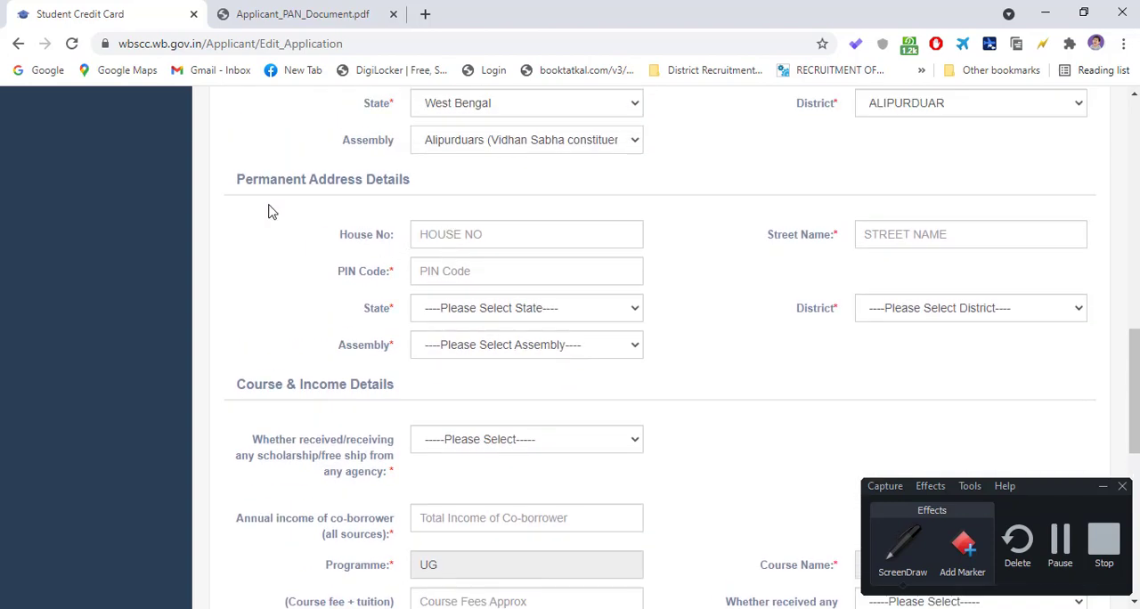
drag(253, 184, 535, 172)
click(381, 207)
scroll(550, 229, up, 3)
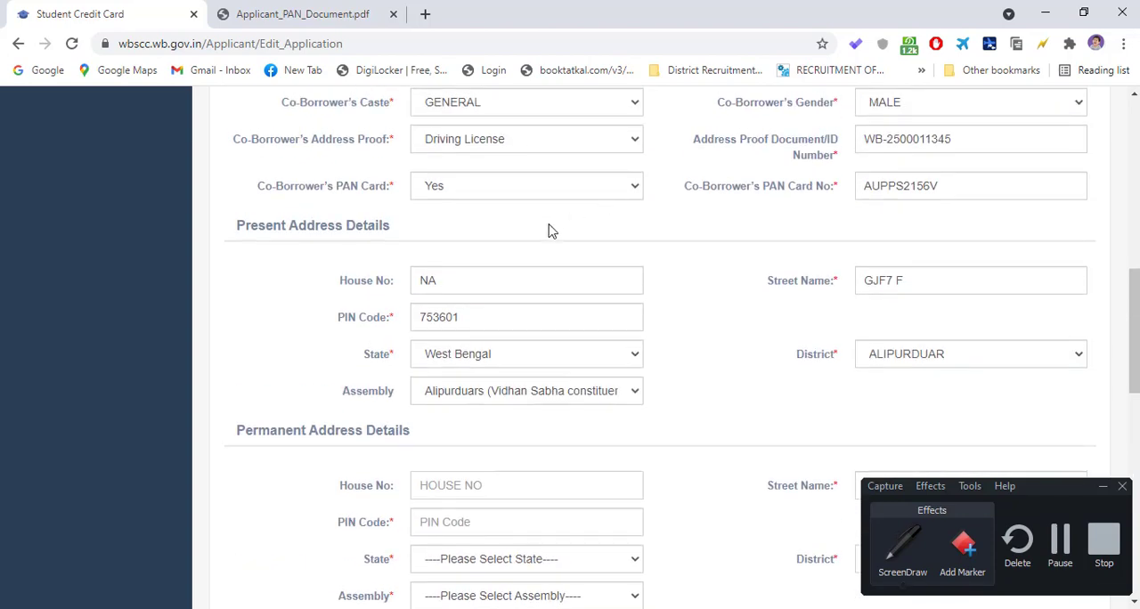
scroll(455, 277, down, 2)
scroll(457, 274, down, 1)
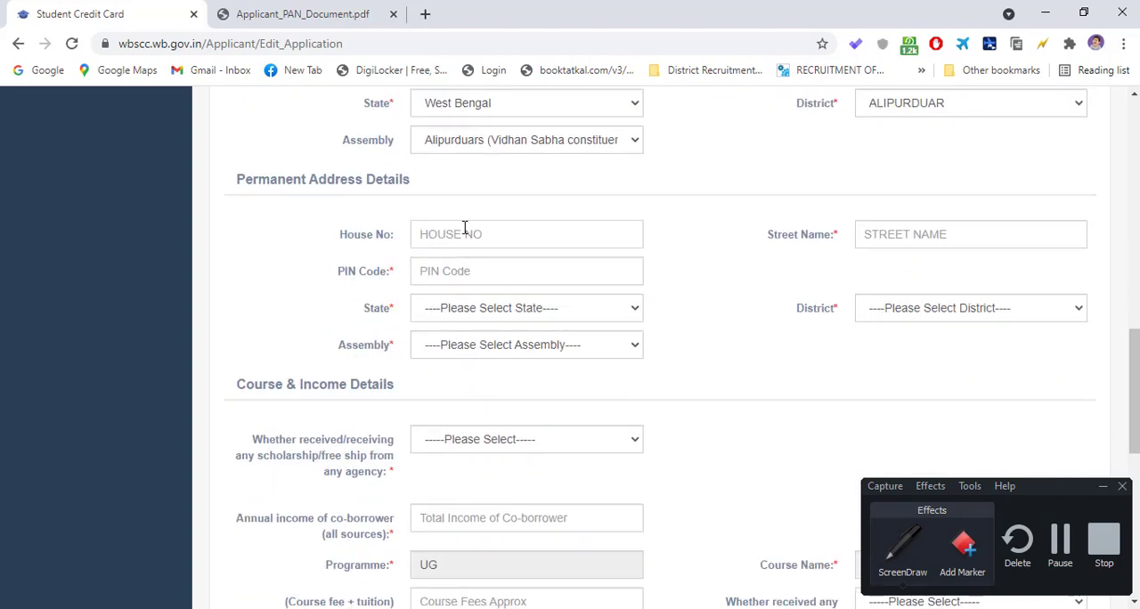
- Enter NA as the house number under Permanent Address Details and fill in the street name and postal PIN code
text(NSA)
click(900, 227)
scroll(899, 228, up, 1)
text(UKG)
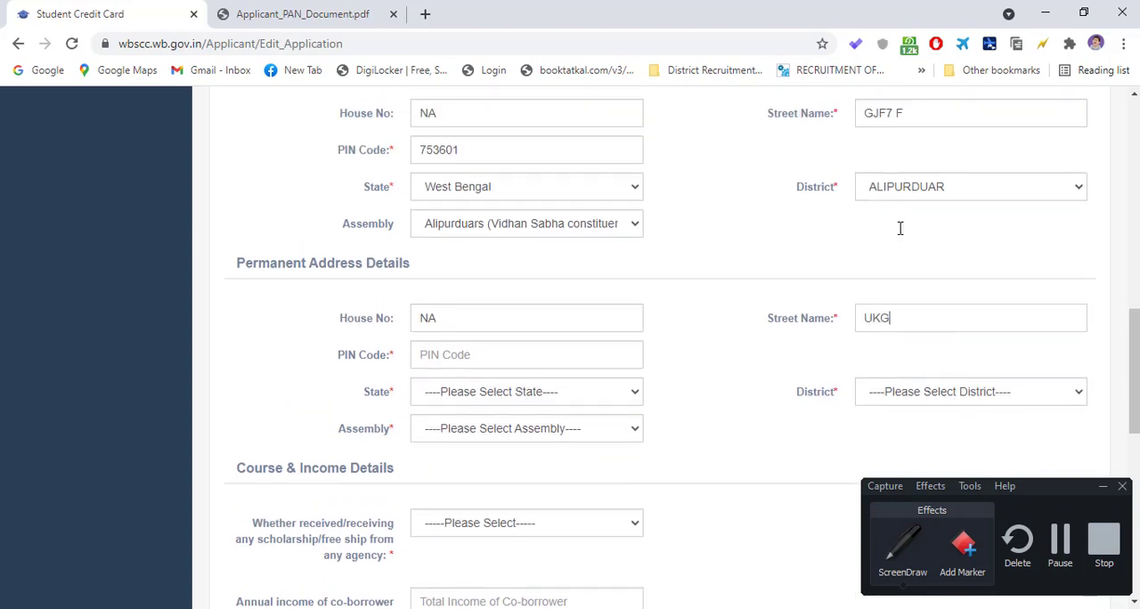
text(YGUYTFU)
scroll(555, 314, down, 1)
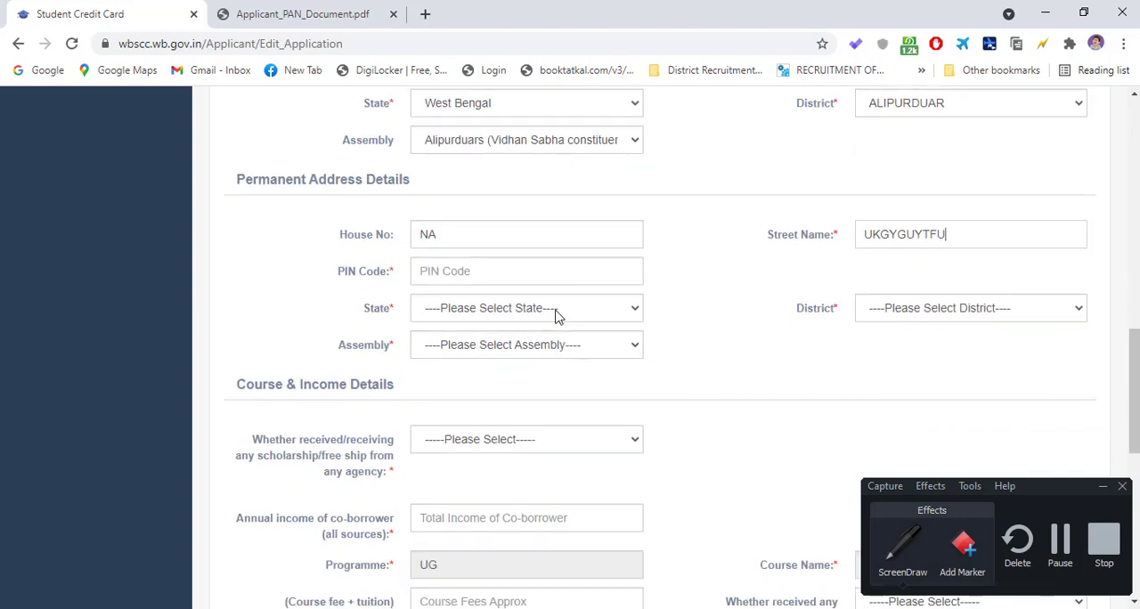
click(523, 268)
text(754646)
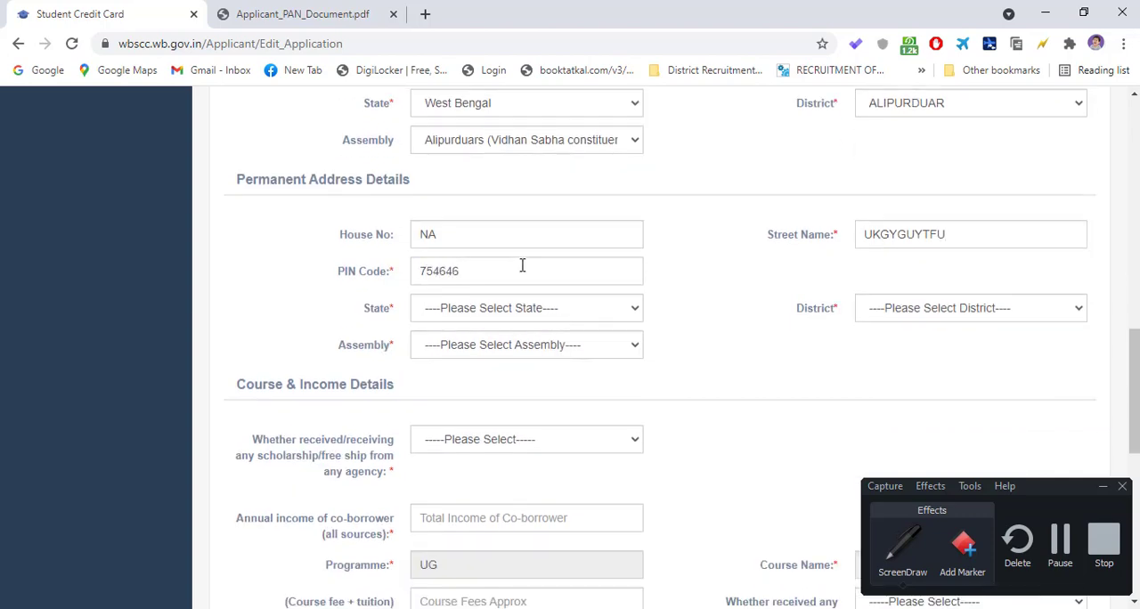
- Set the permanent address's State to West Bengal, District to ALIPURDUAR and Assembly to Alipurduars (Vidhan Sabha constituency)
click(570, 316)
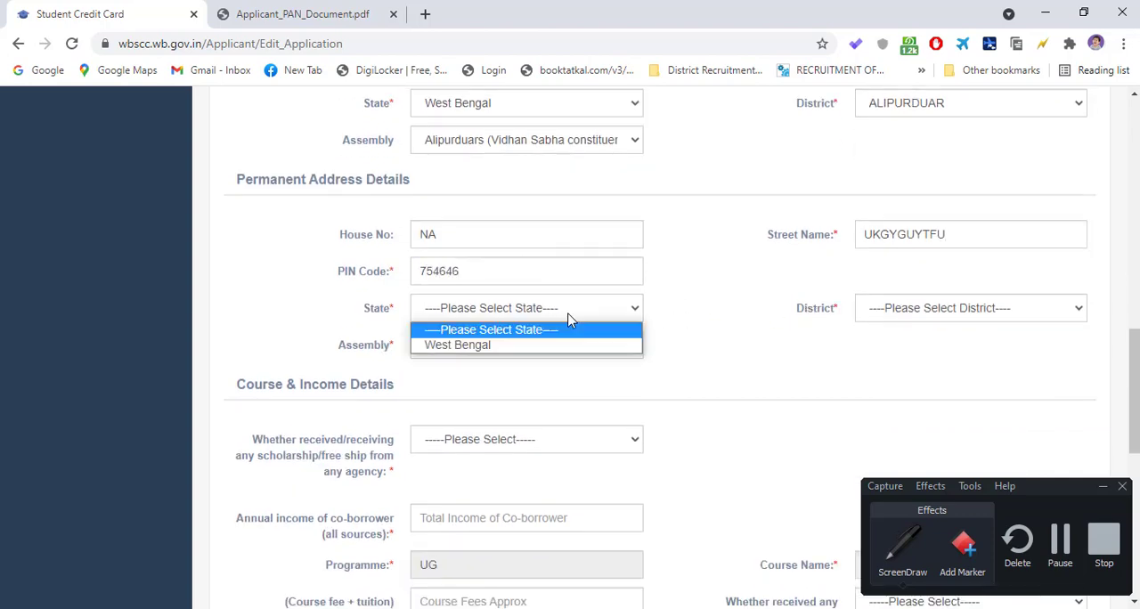
click(459, 347)
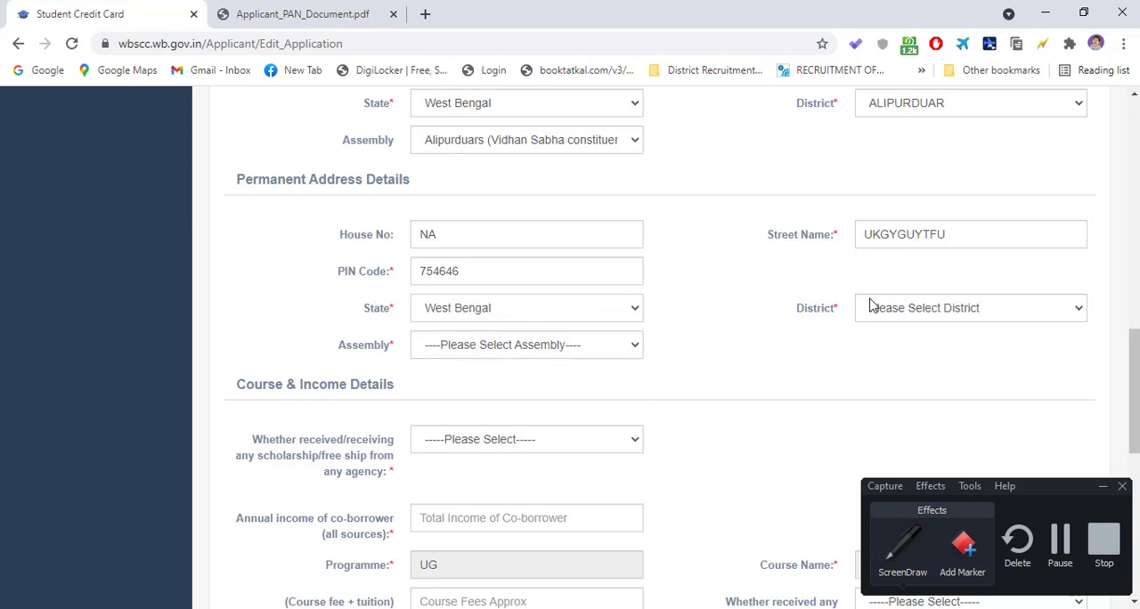
click(891, 325)
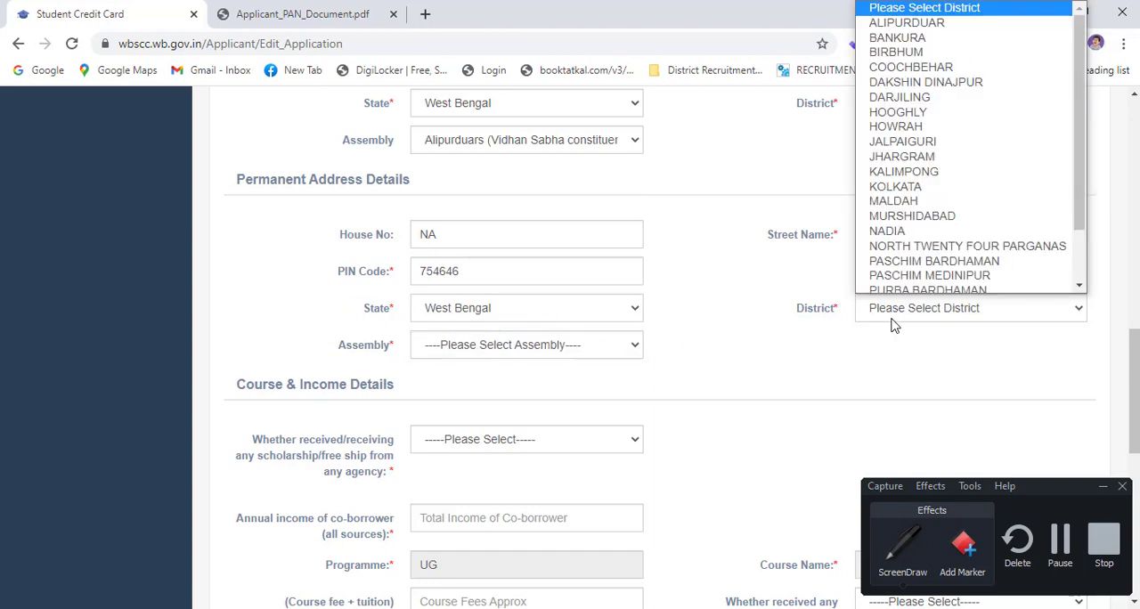
click(937, 22)
click(497, 349)
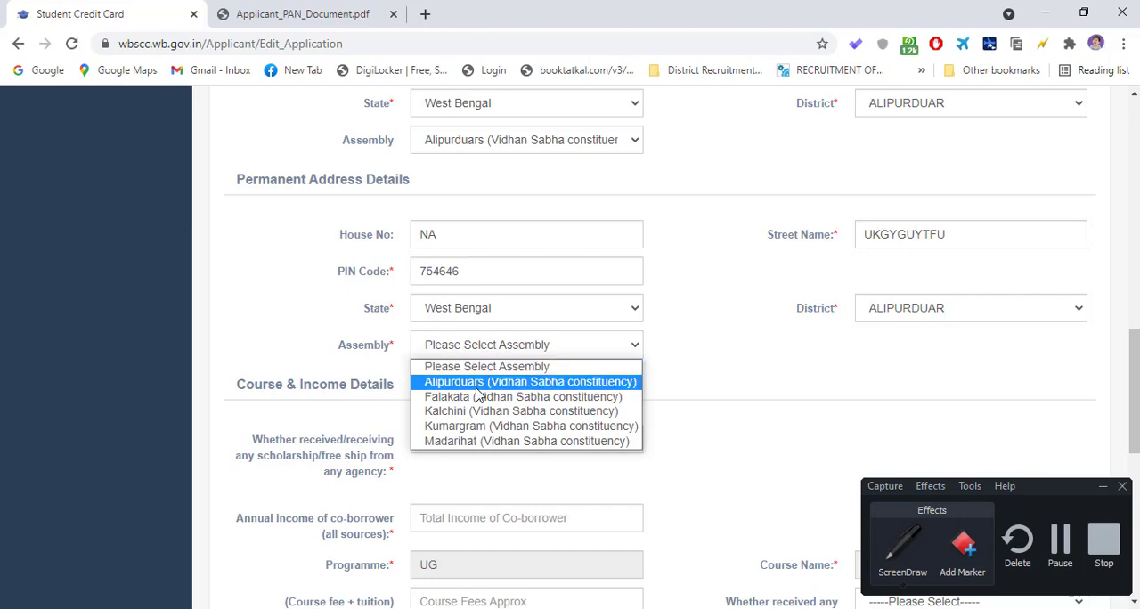
click(478, 383)
- Answer Yes to whether any scholarship or free ship has been received under Course & Income Details
scroll(535, 401, down, 2)
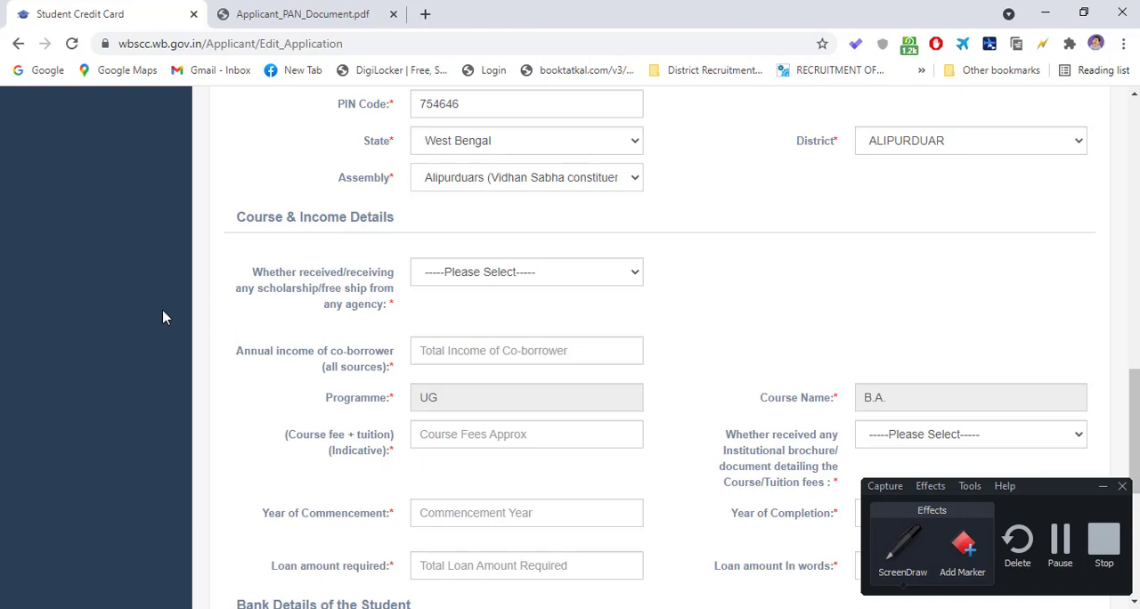
click(467, 278)
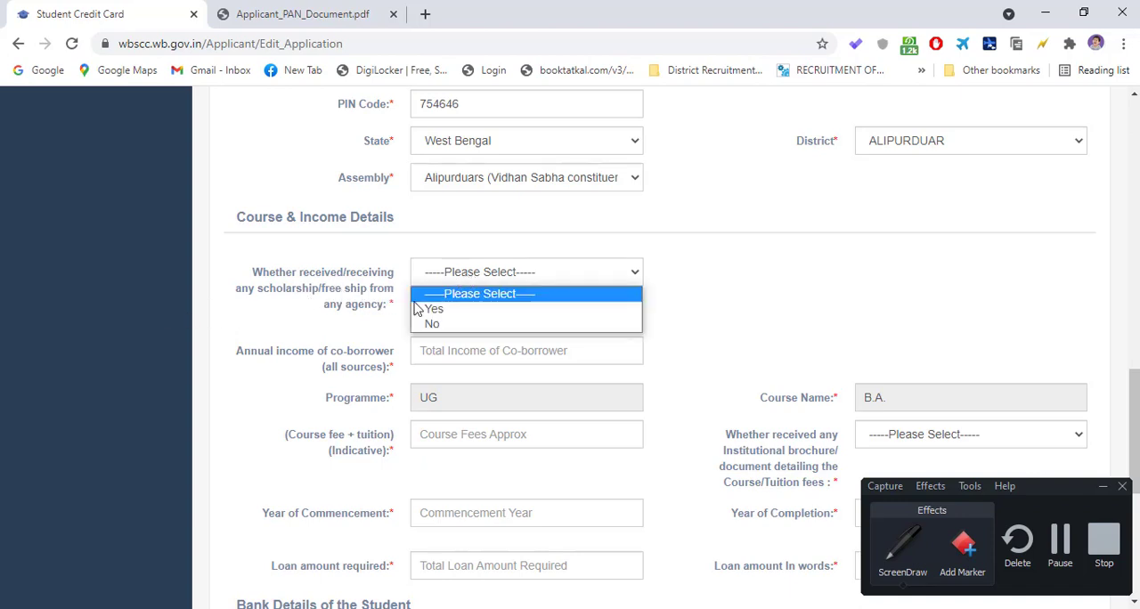
click(280, 297)
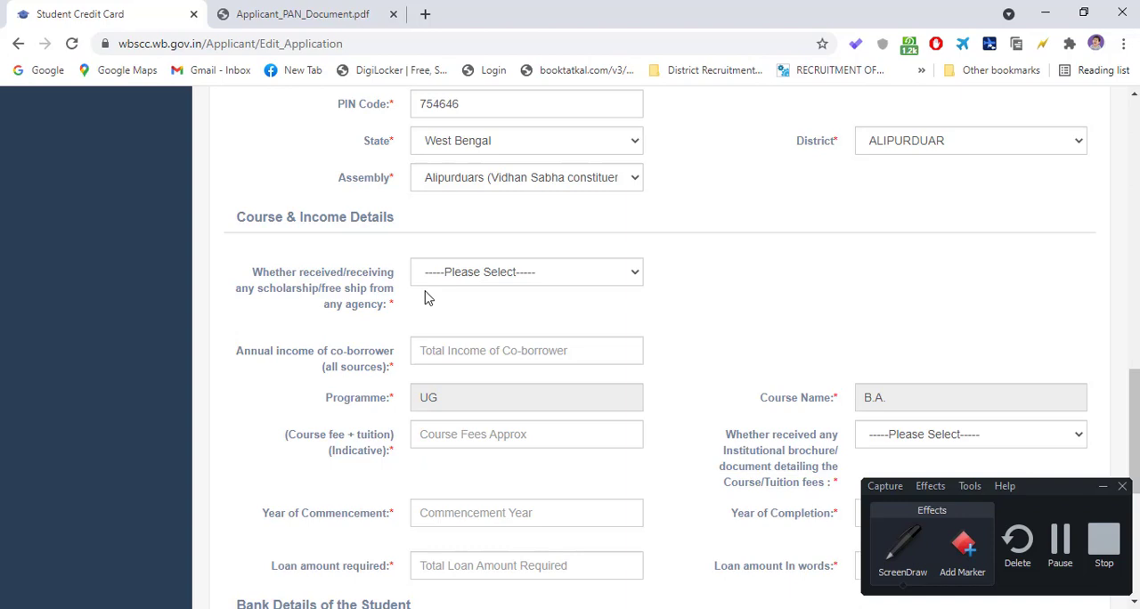
click(490, 280)
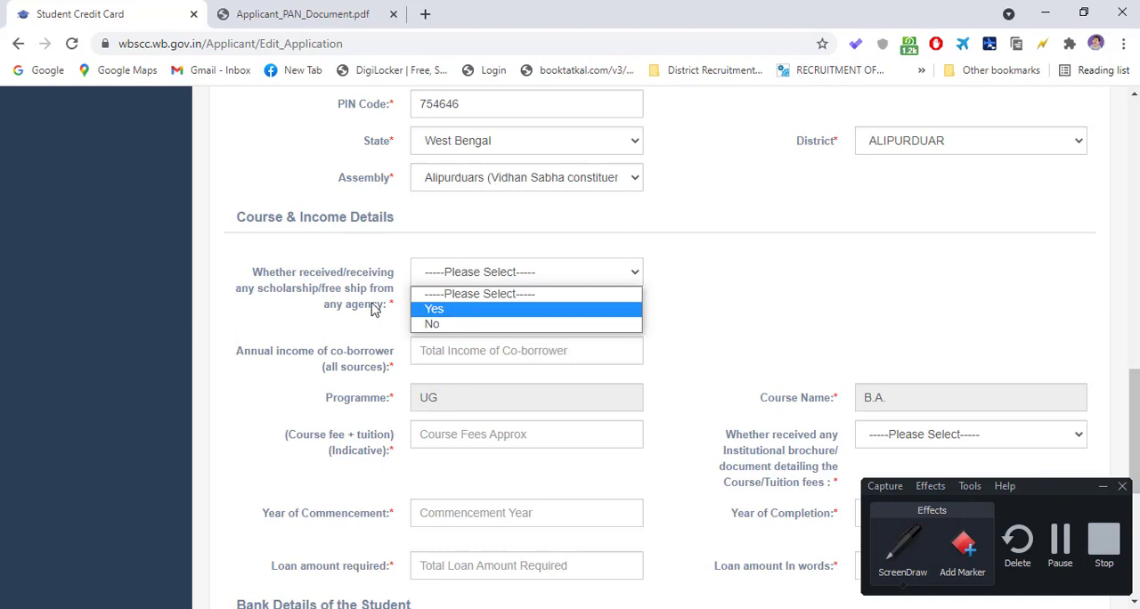
click(279, 288)
click(510, 280)
click(475, 305)
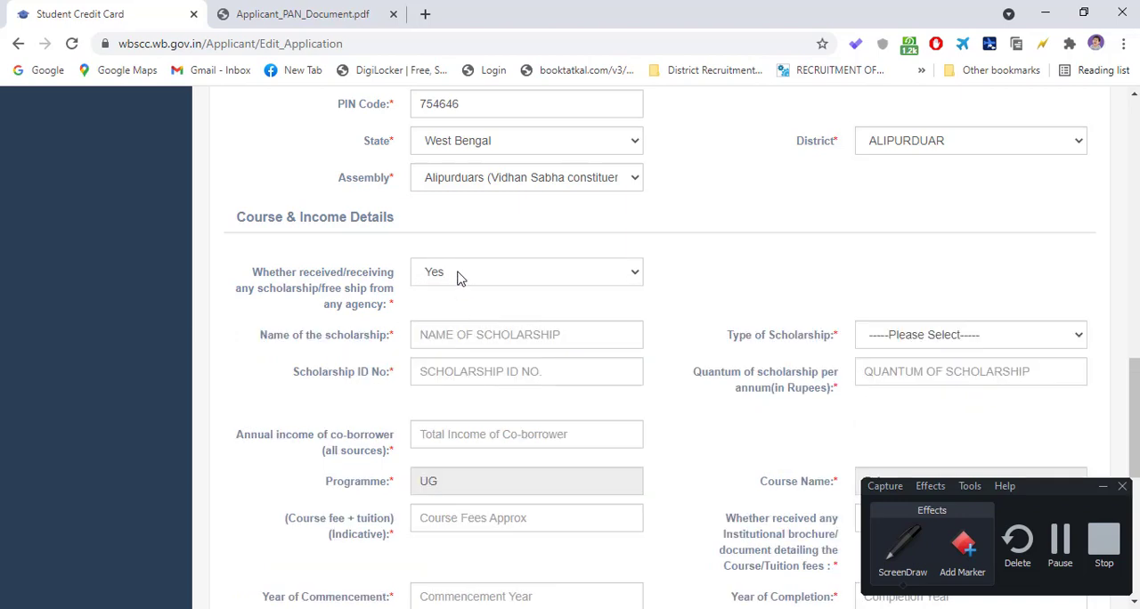
click(457, 279)
click(459, 276)
- Try the scholarship question's No and Yes answers to compare the fields each one requires
scroll(445, 283, down, 1)
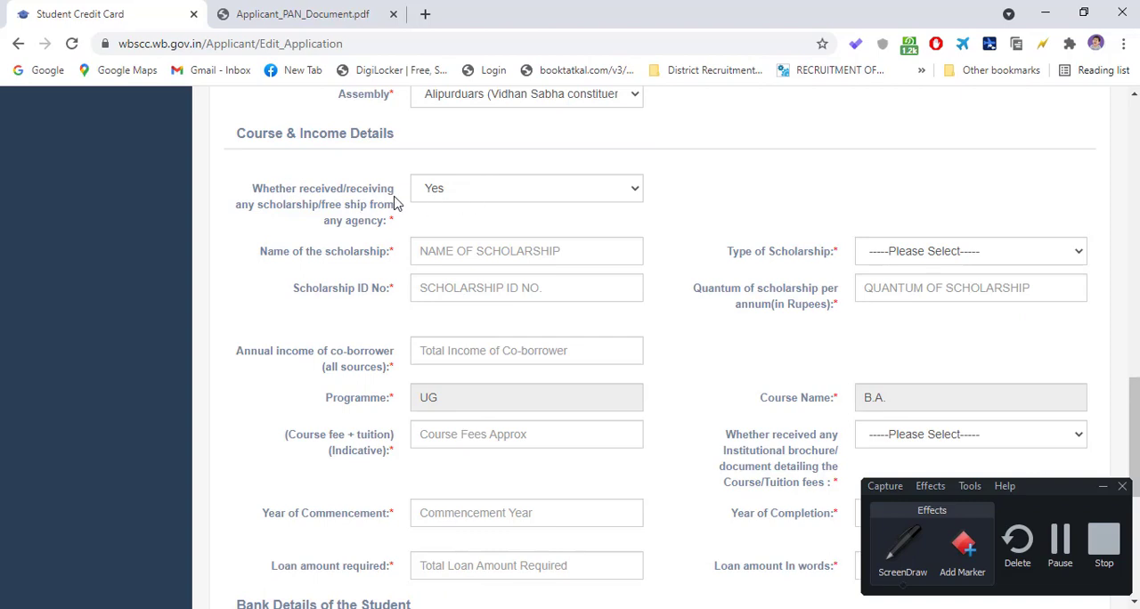
click(451, 190)
click(427, 229)
click(494, 188)
click(473, 243)
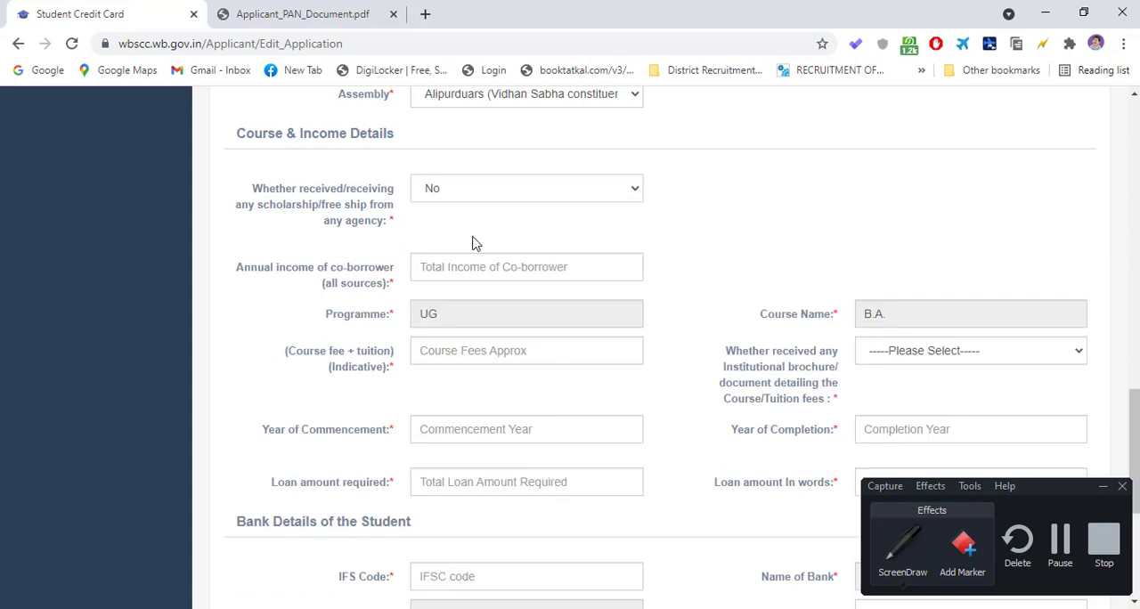
click(459, 191)
click(446, 236)
click(454, 187)
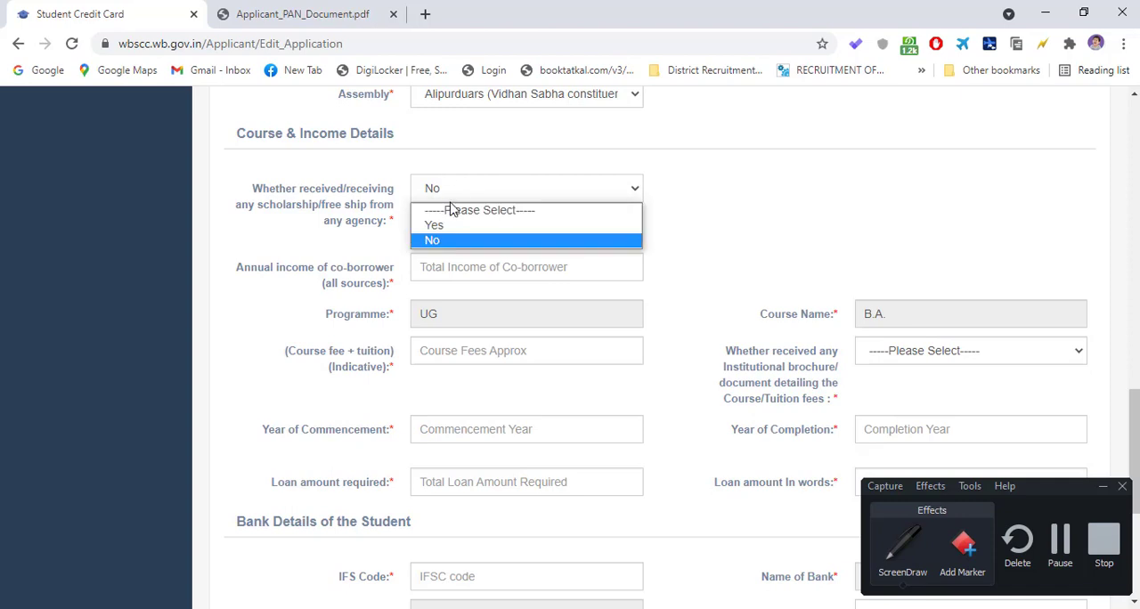
click(454, 225)
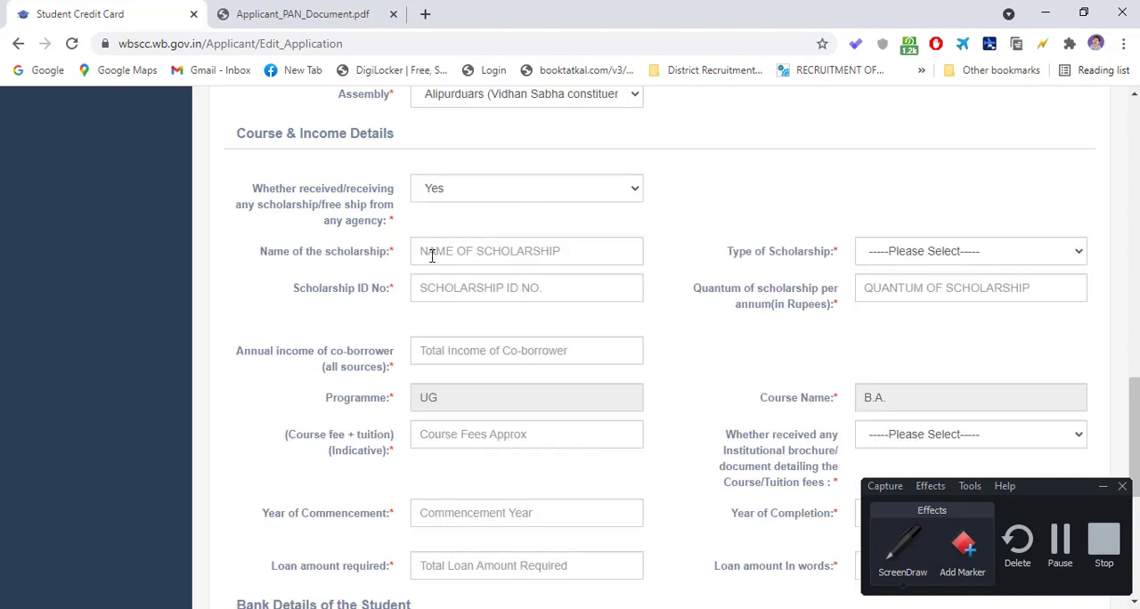
- Try State, Private and Institute as the Type of Scholarship, finishing with State selected
click(473, 256)
click(906, 254)
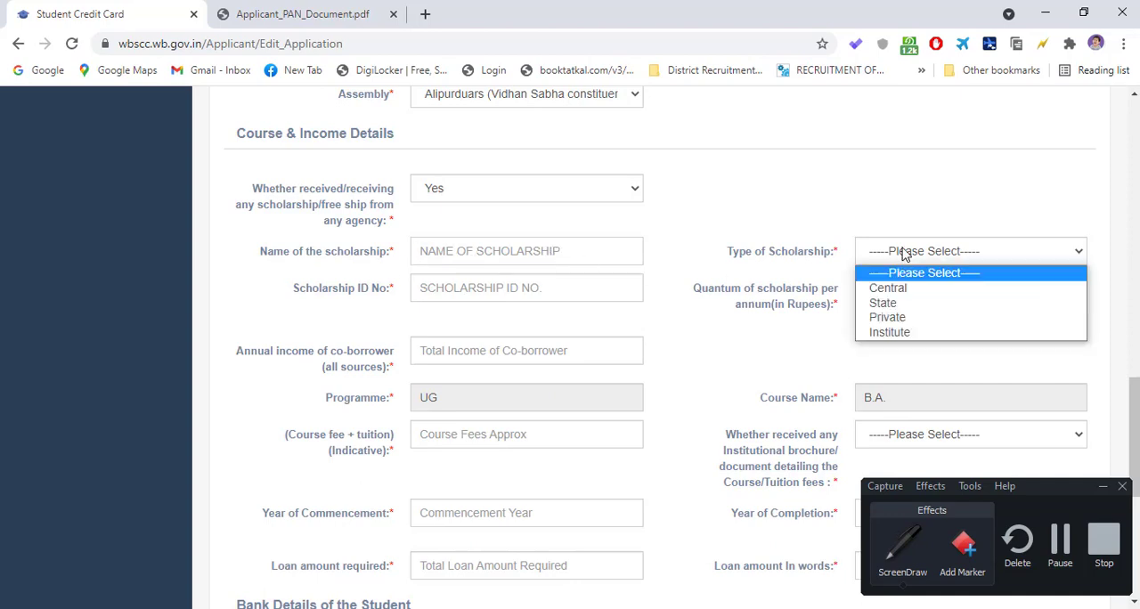
click(895, 306)
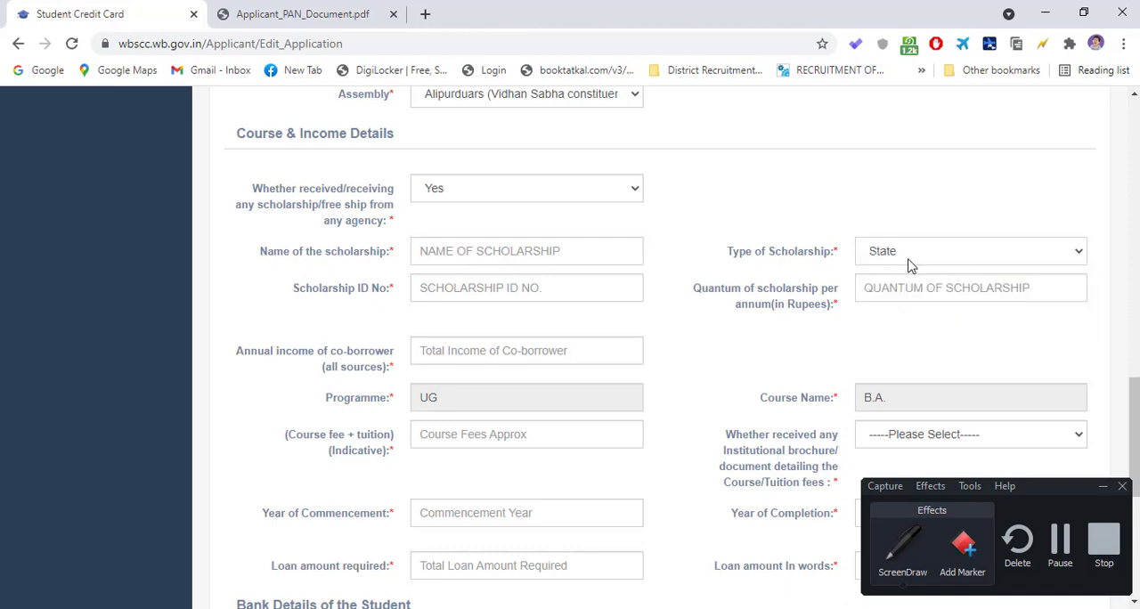
click(908, 255)
click(893, 319)
click(903, 256)
click(900, 332)
click(905, 253)
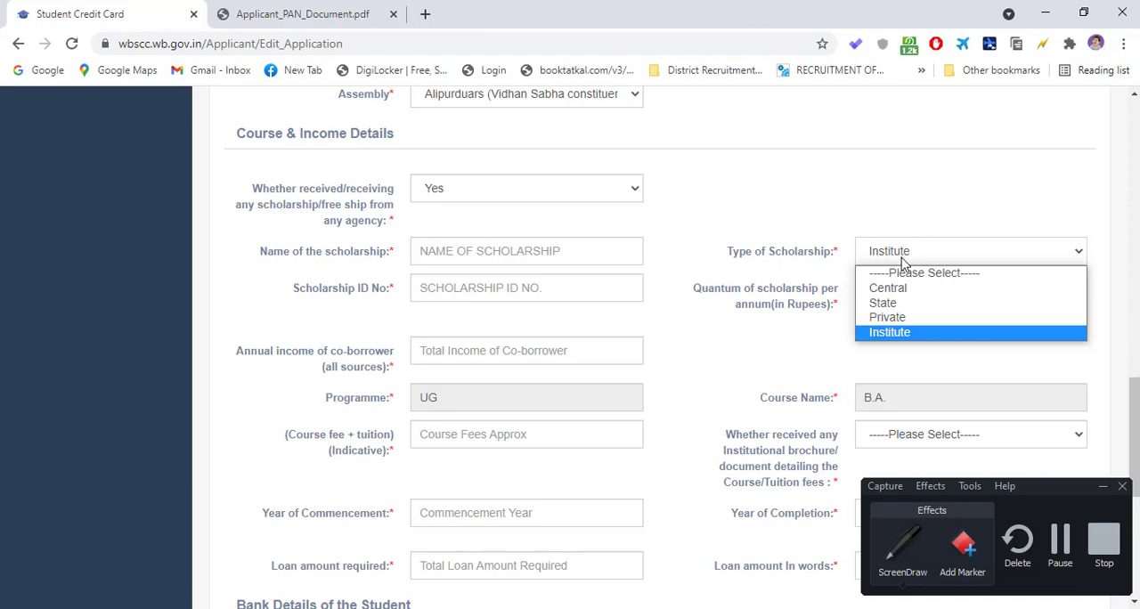
click(903, 258)
click(901, 258)
click(896, 303)
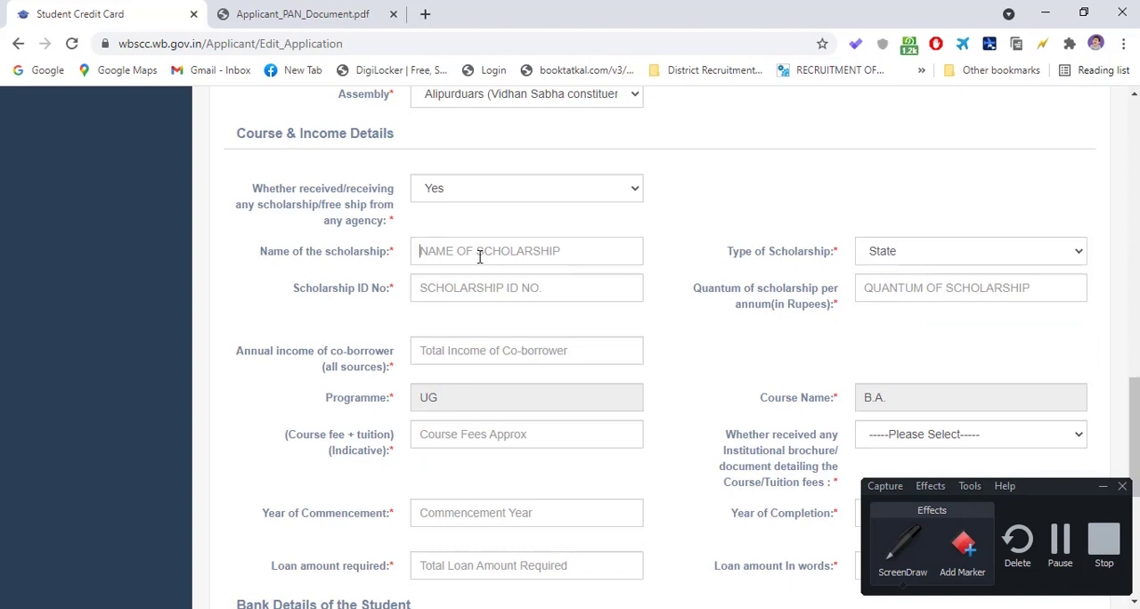
- Enter SVMCM as the name of the scholarship
text(SW)
key(BackSpace)
key(BackSpace)
key(BackSpace)
text(M)
- Start entering a Scholarship ID No. and clear the field again
click(455, 289)
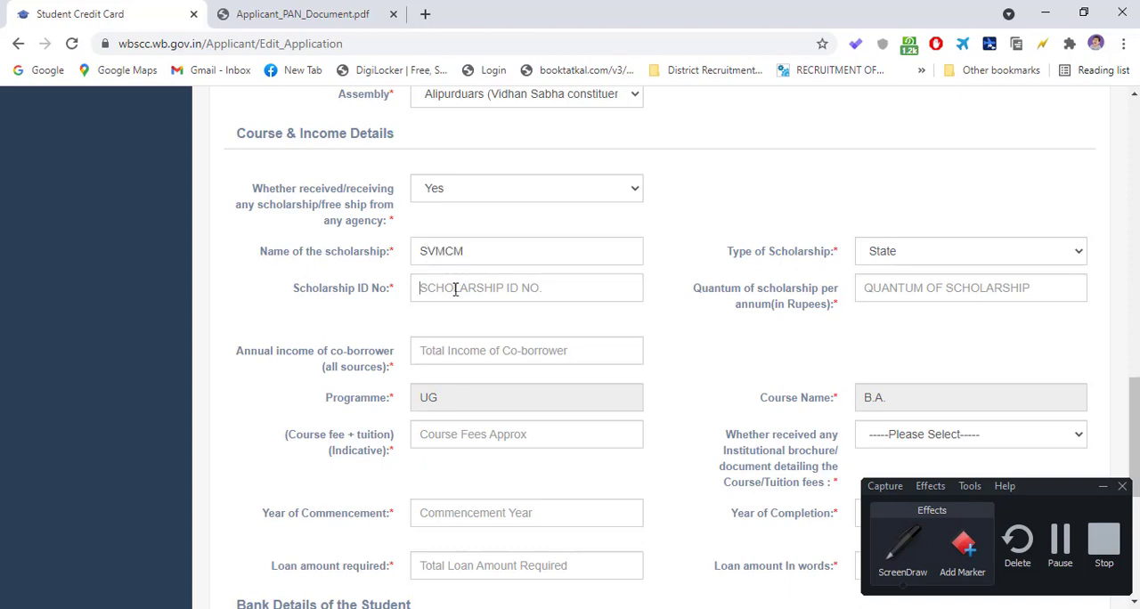
text(WBGU)
key(BackSpace)
key(BackSpace)
key(BackSpace)
key(BackSpace)
- Answer No to whether any scholarship or free ship has been received and go to the co-borrower's annual income field
click(430, 191)
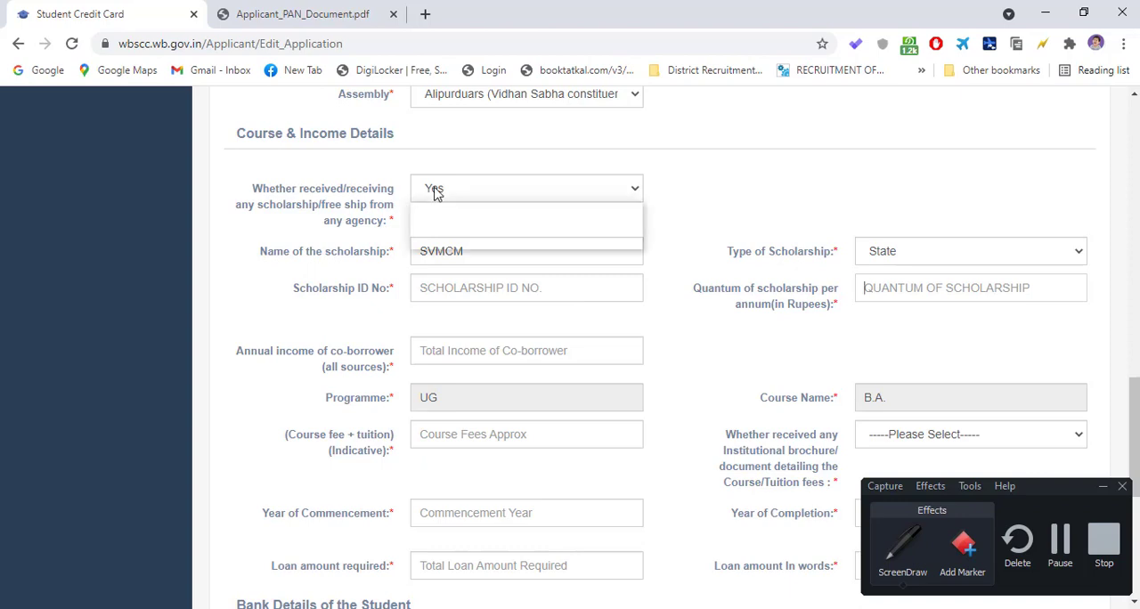
click(437, 240)
click(448, 270)
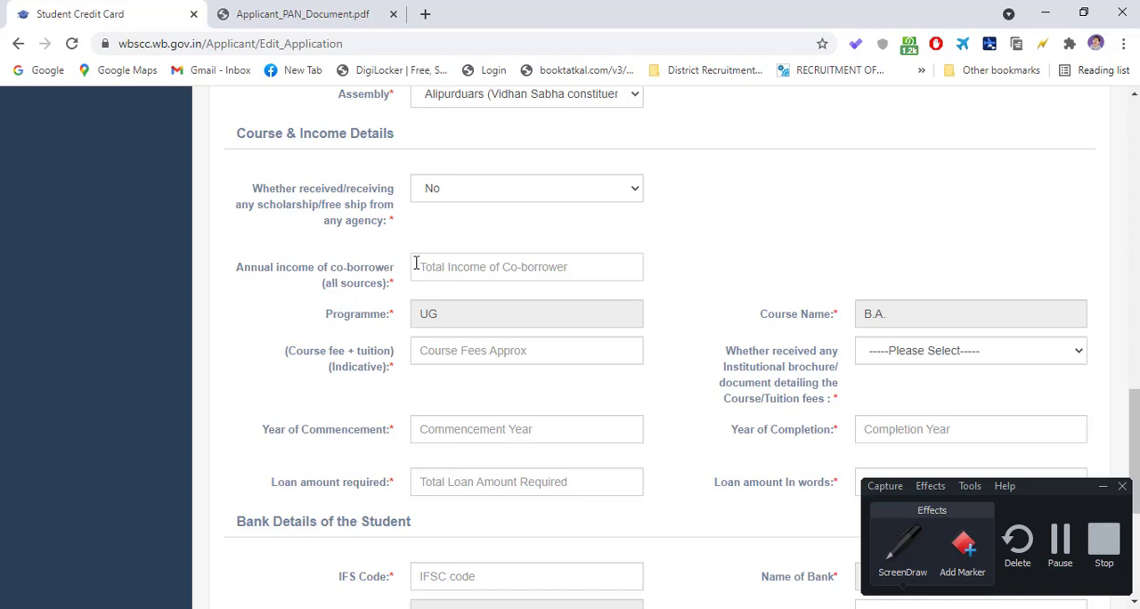
scroll(344, 309, down, 1)
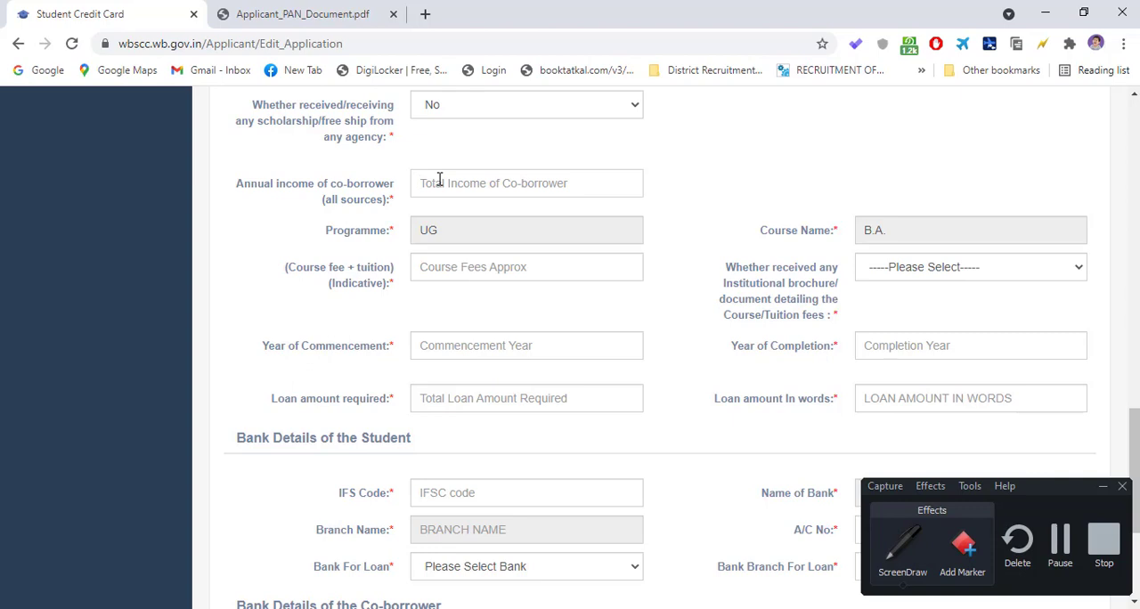
- Enter 100000 as the co-borrower's annual income from all sources
text(1)
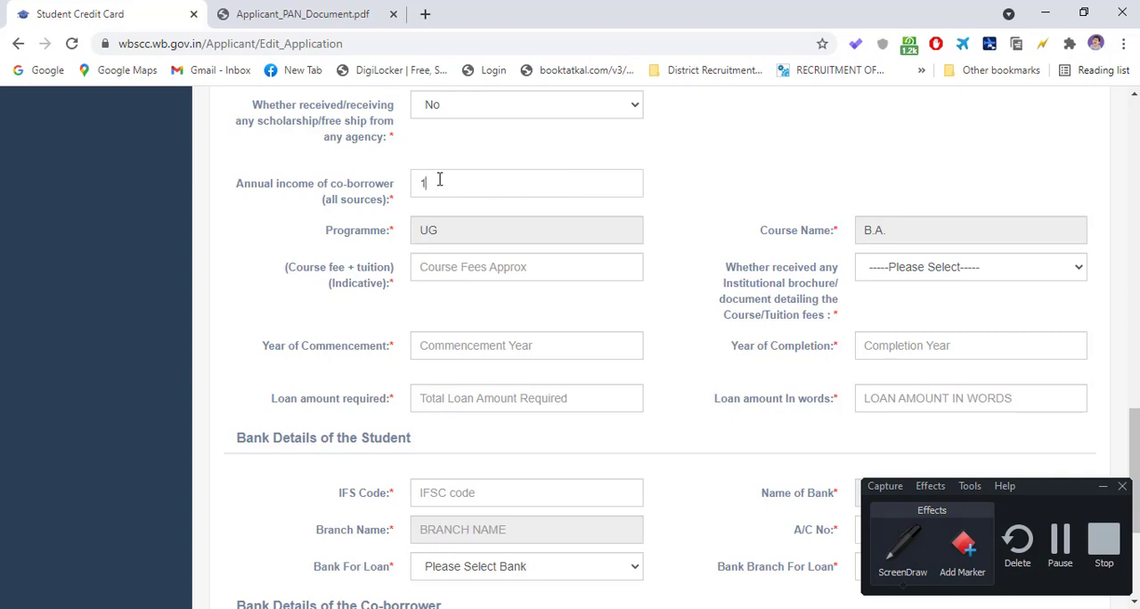
text(00000)
click(439, 229)
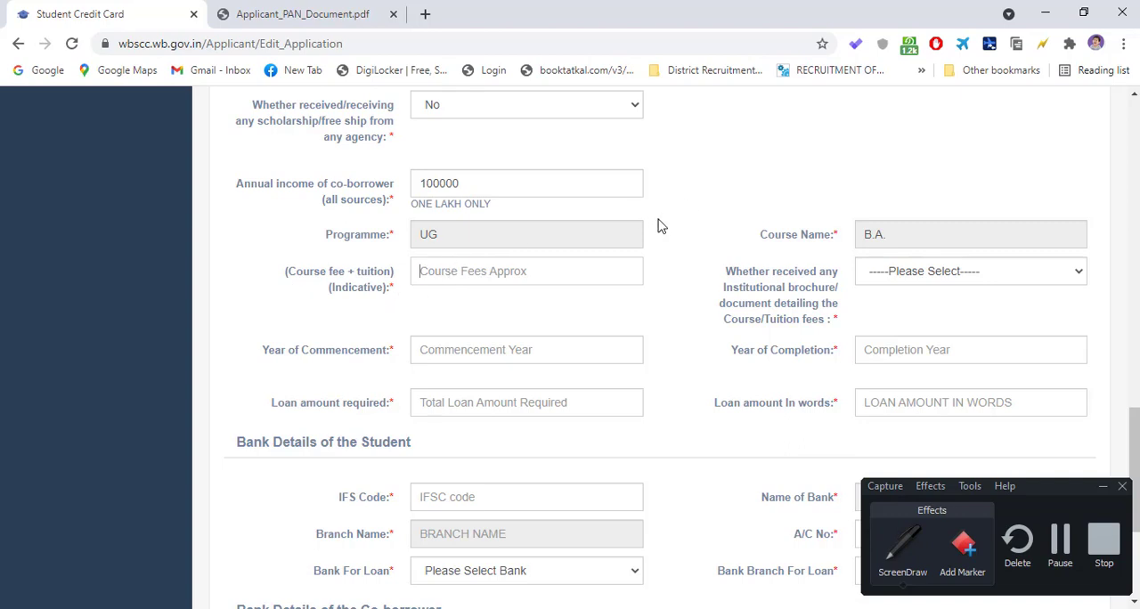
- Enter 5000 as the indicative course fee plus tuition
click(934, 278)
click(710, 276)
click(456, 280)
text(5000)
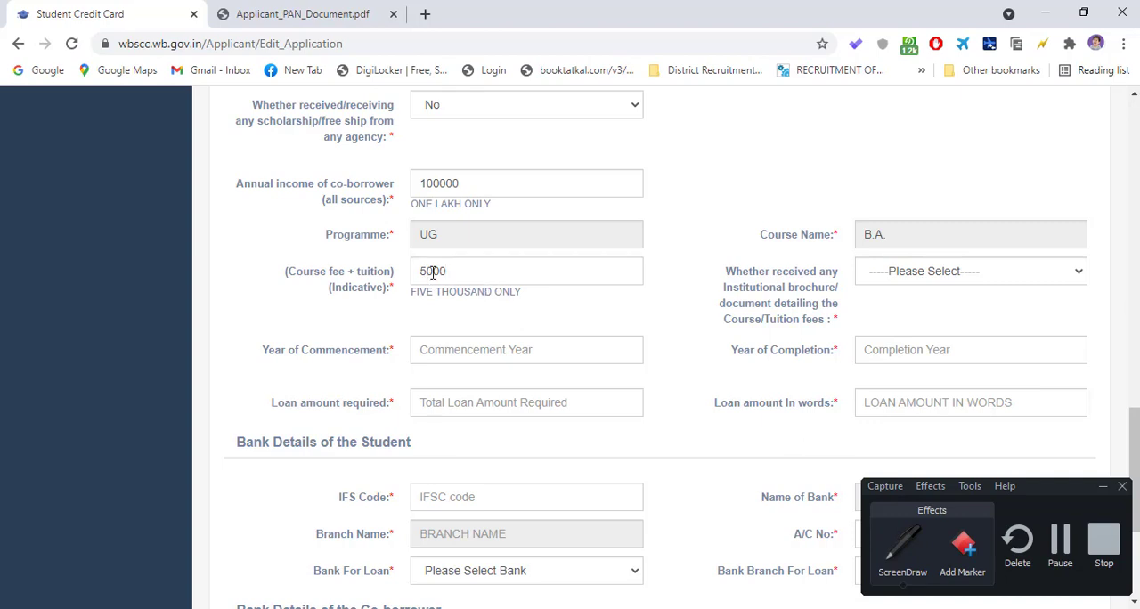
drag(456, 271, 385, 285)
click(463, 271)
drag(458, 273, 412, 278)
click(453, 274)
- Try Yes for whether an institutional brochure detailing the course fees was received, finishing with No selected
click(1060, 539)
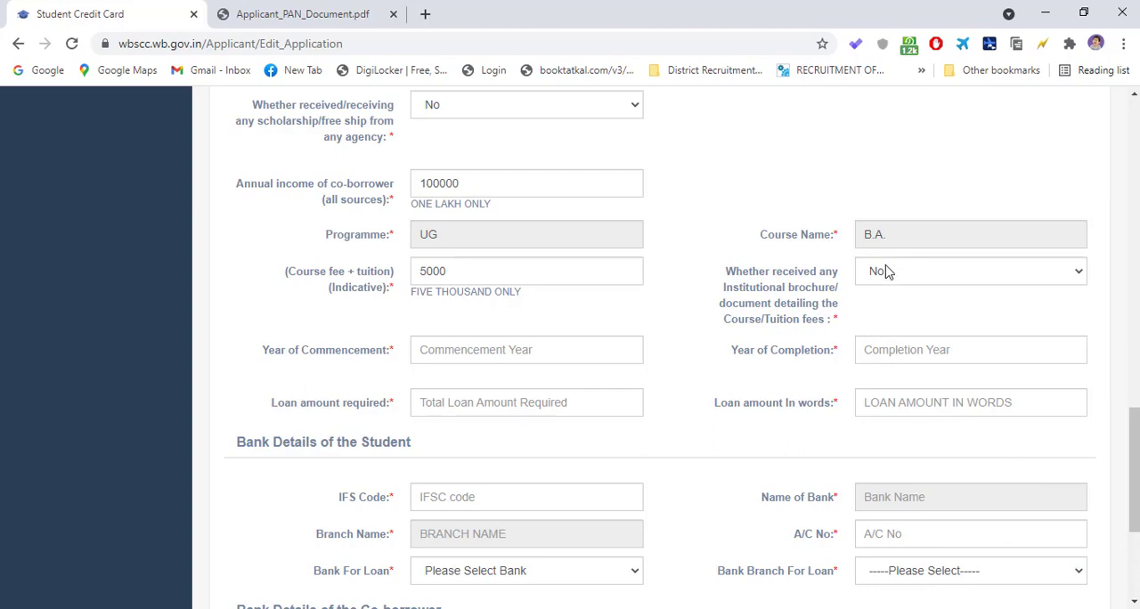
click(890, 272)
click(893, 276)
click(895, 276)
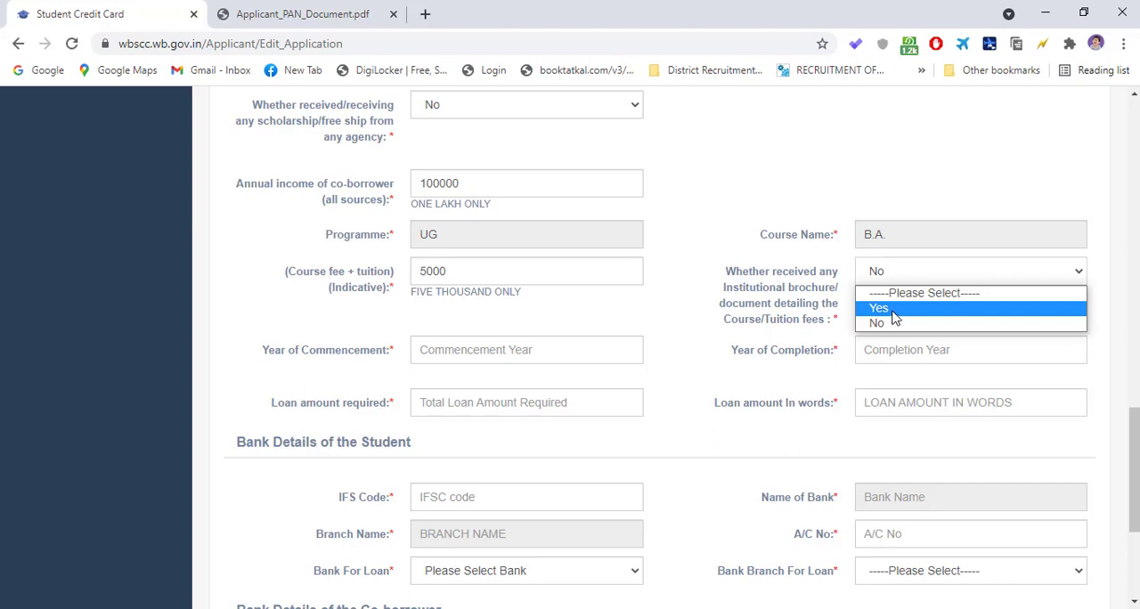
click(890, 309)
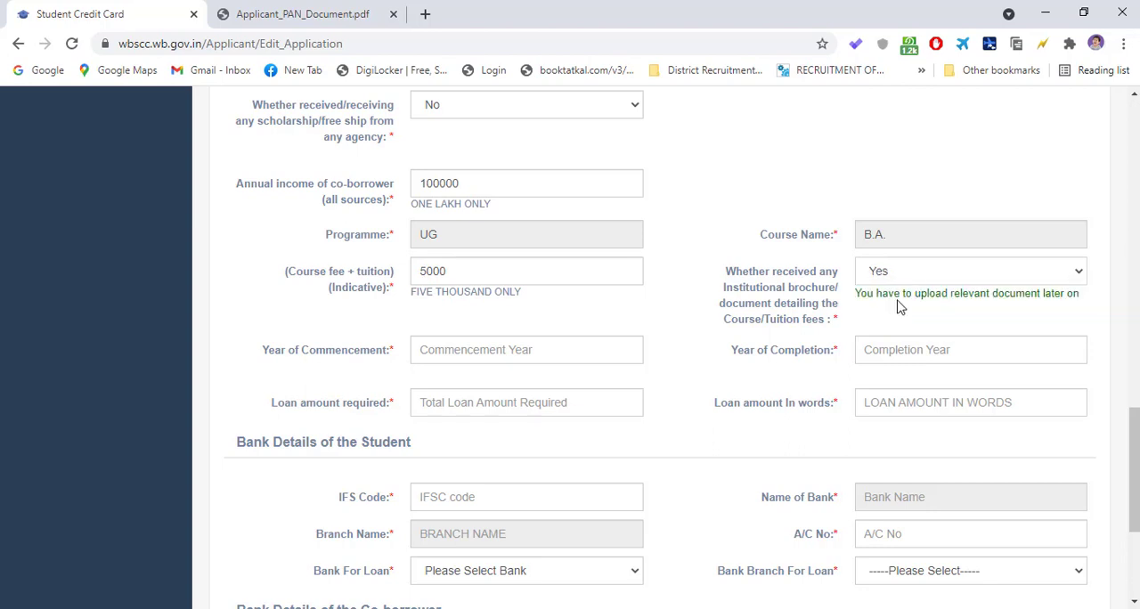
click(909, 272)
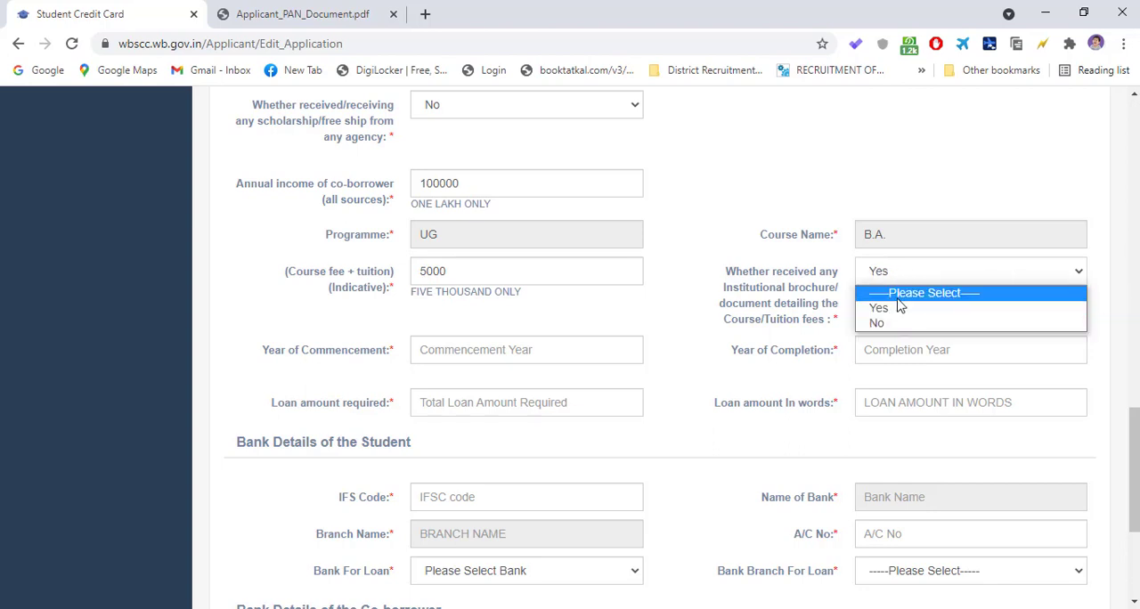
click(888, 324)
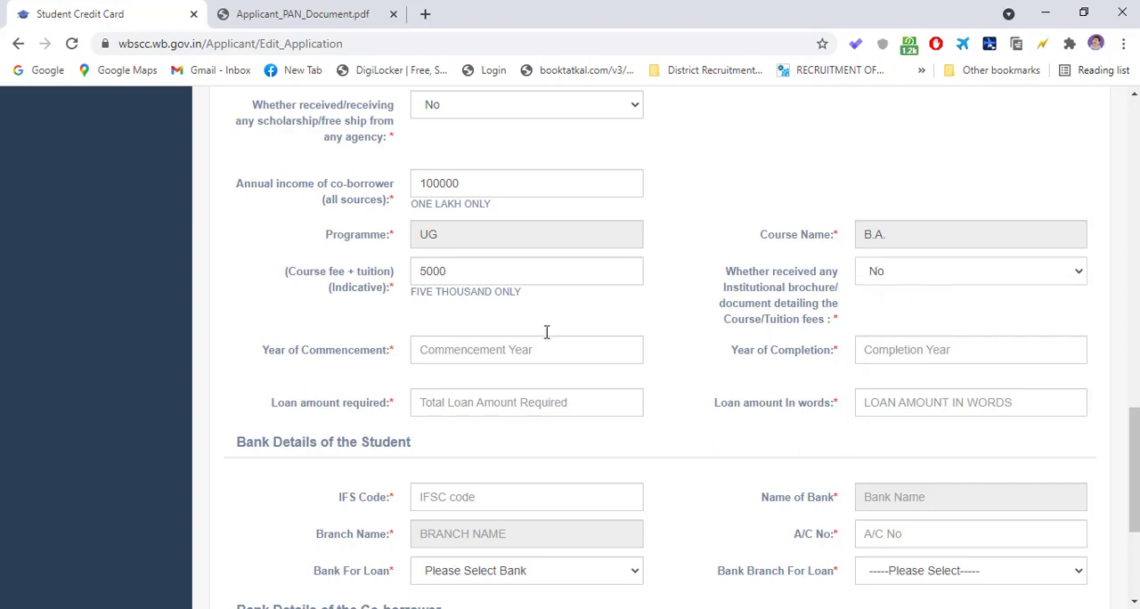
scroll(372, 306, down, 1)
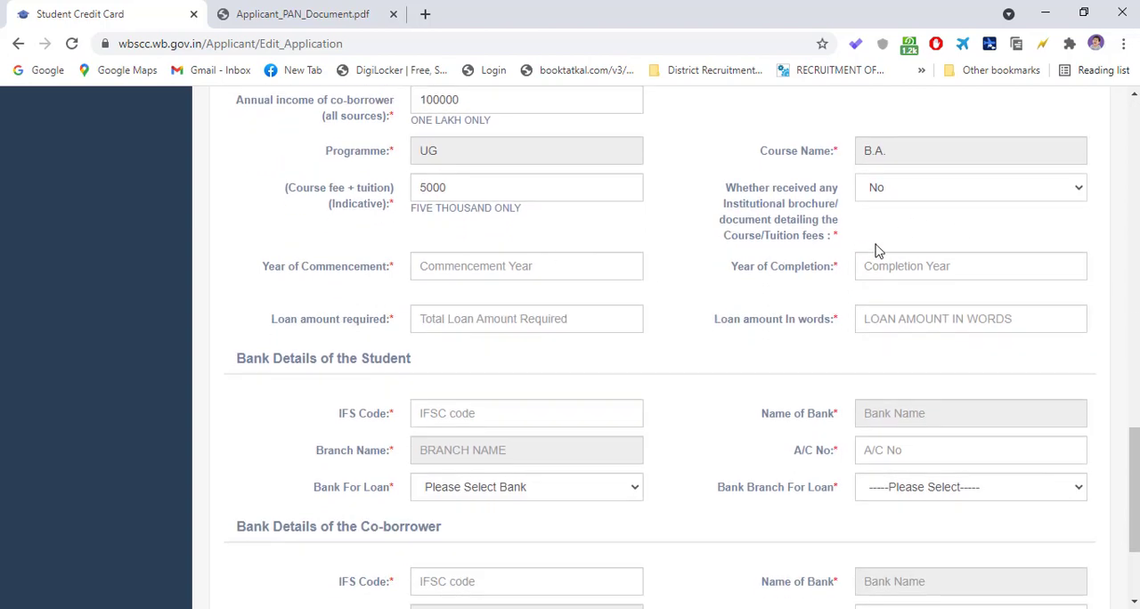
click(941, 196)
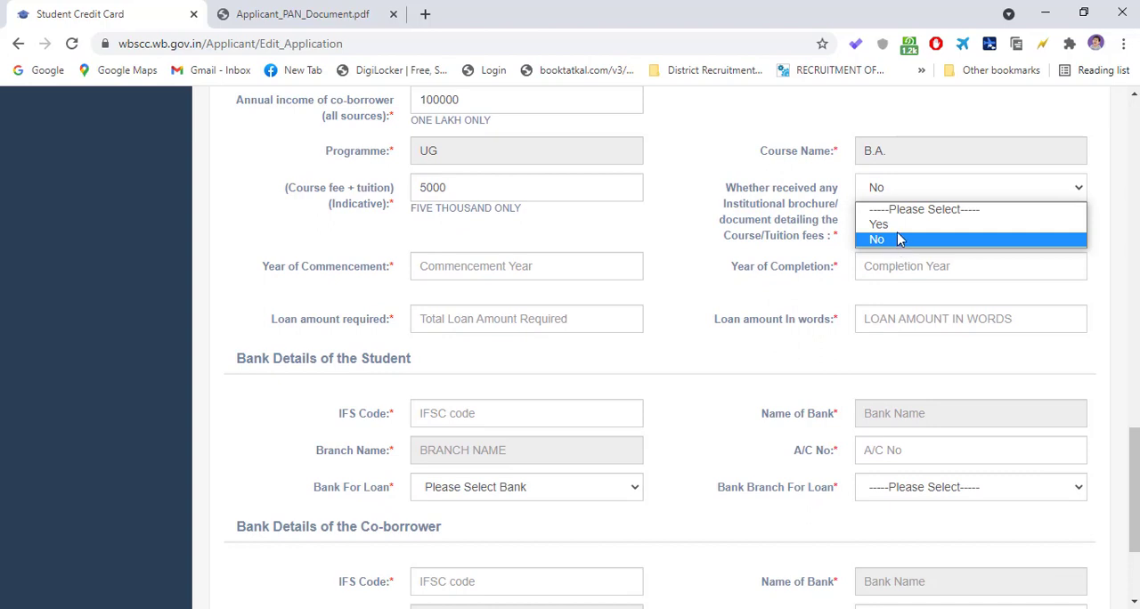
click(902, 225)
click(910, 201)
click(900, 238)
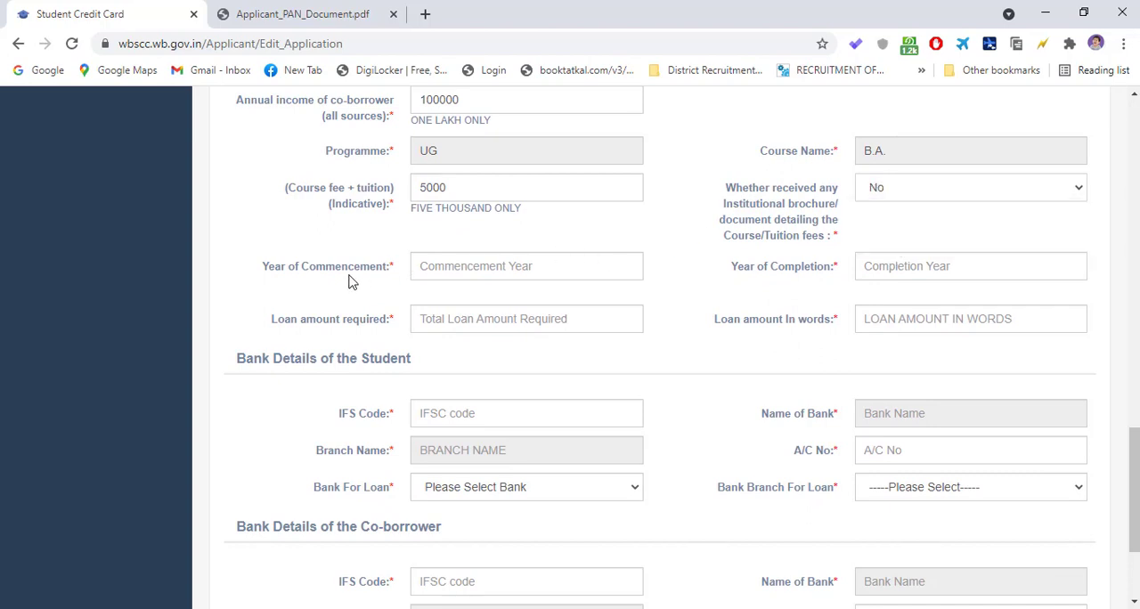
- Set the course's Year of Commencement to 2021 and its Year of Completion to 2024
click(470, 266)
scroll(494, 242, up, 1)
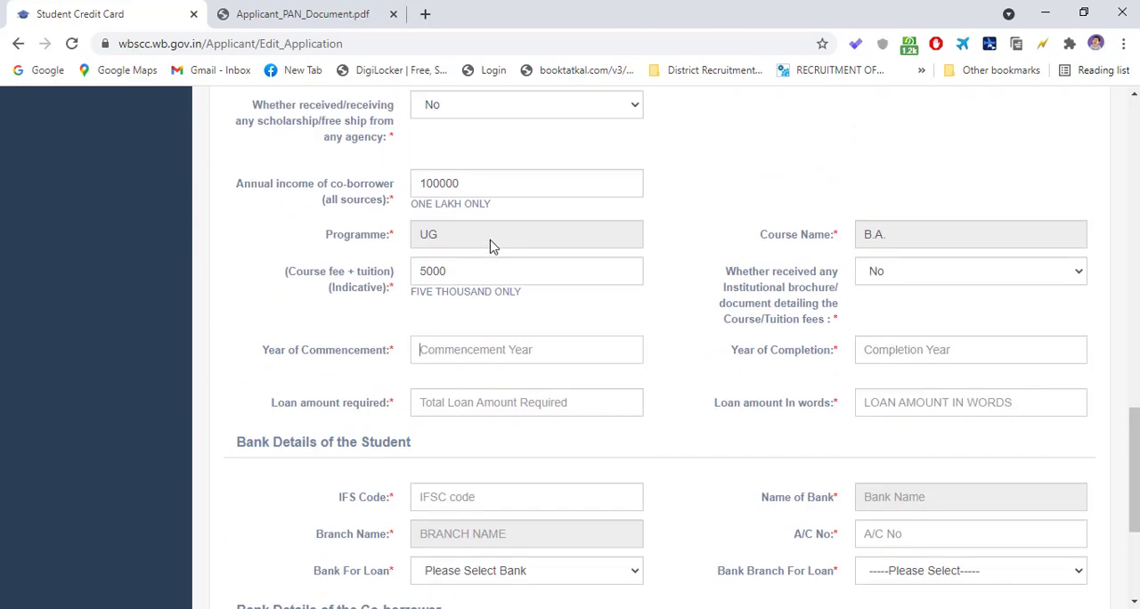
scroll(491, 245, up, 1)
scroll(490, 245, down, 2)
scroll(491, 245, up, 3)
scroll(489, 252, down, 3)
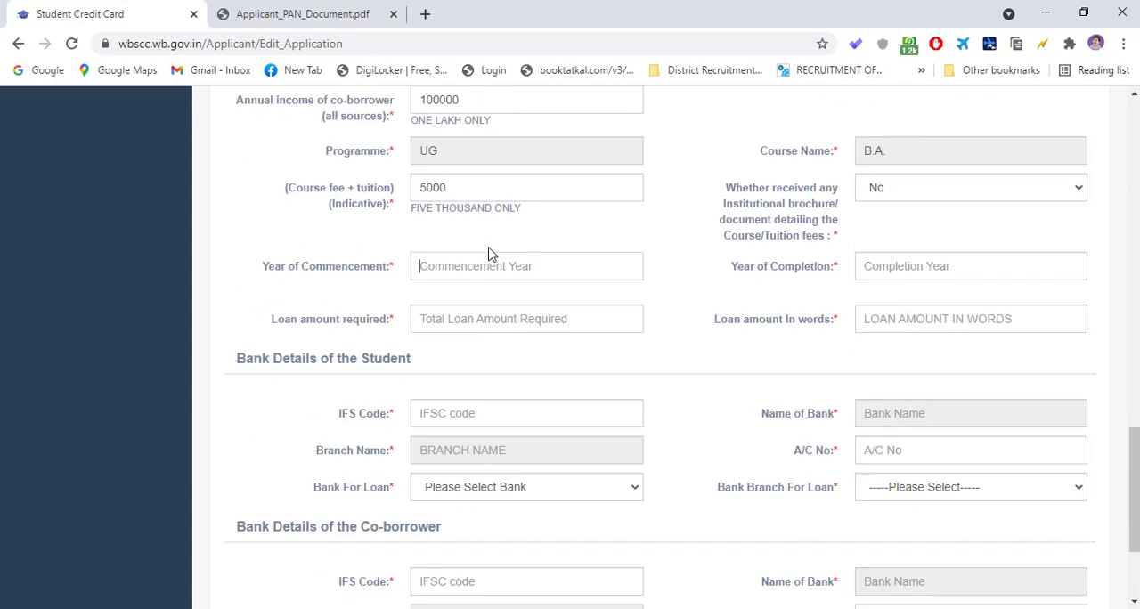
scroll(491, 255, up, 1)
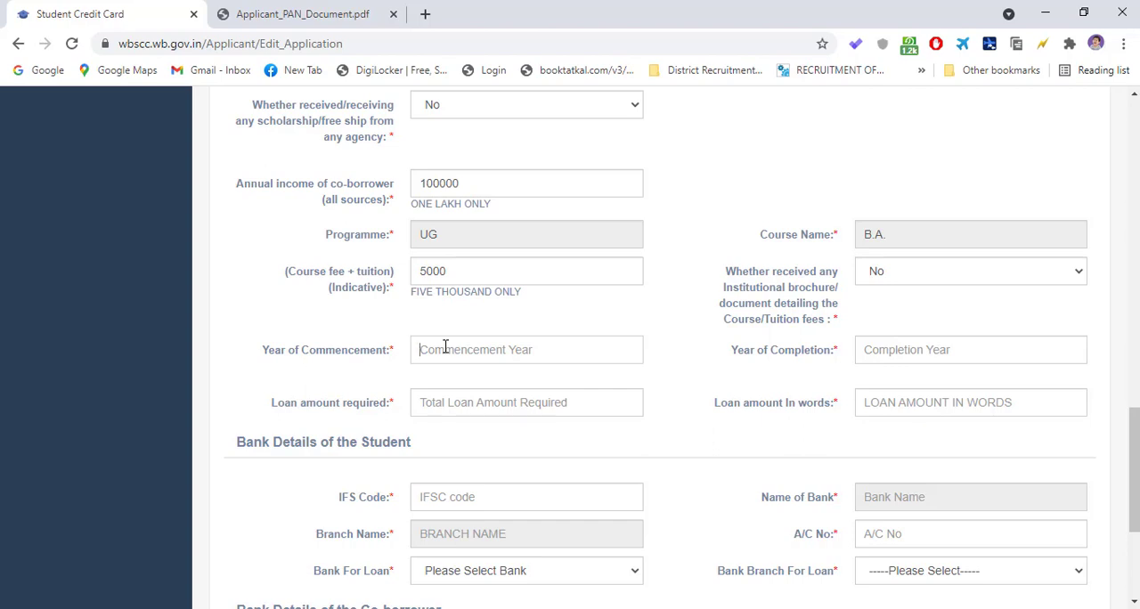
text(2021)
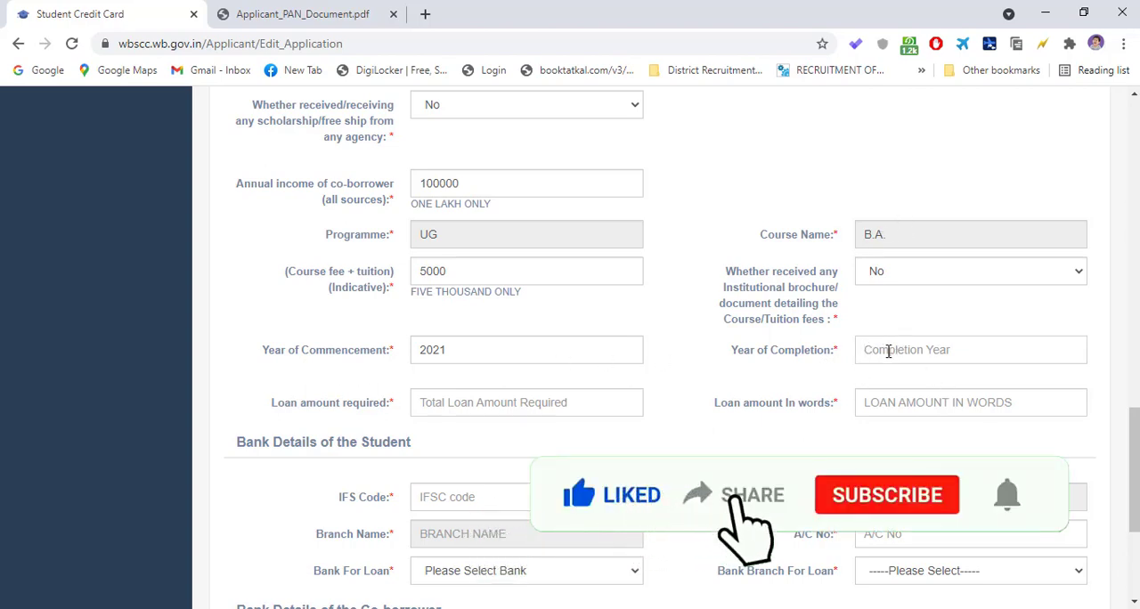
text(20)
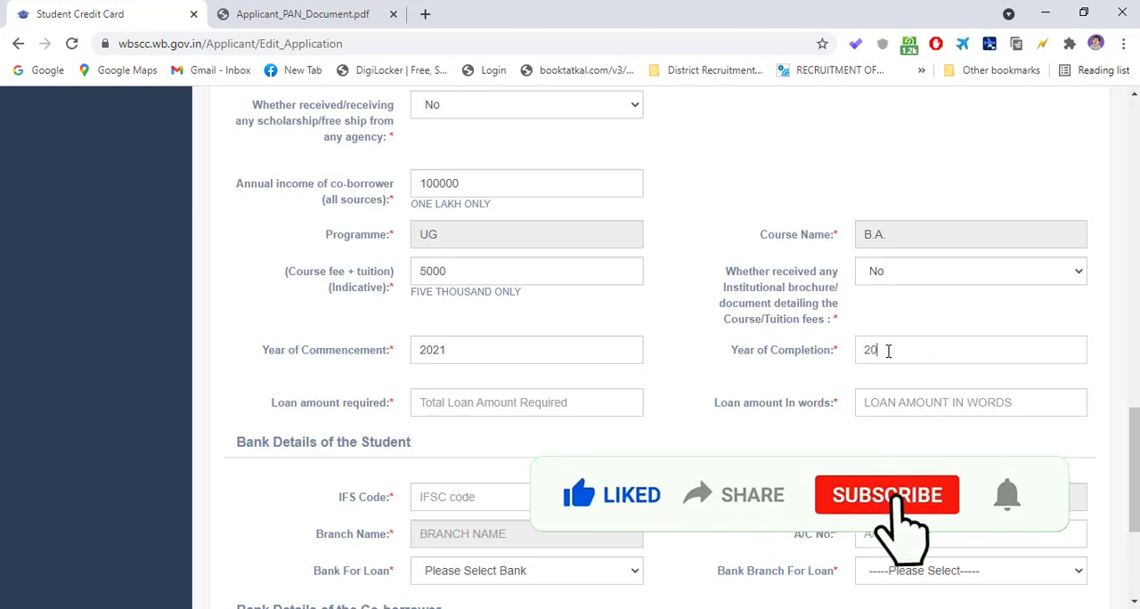
text(24)
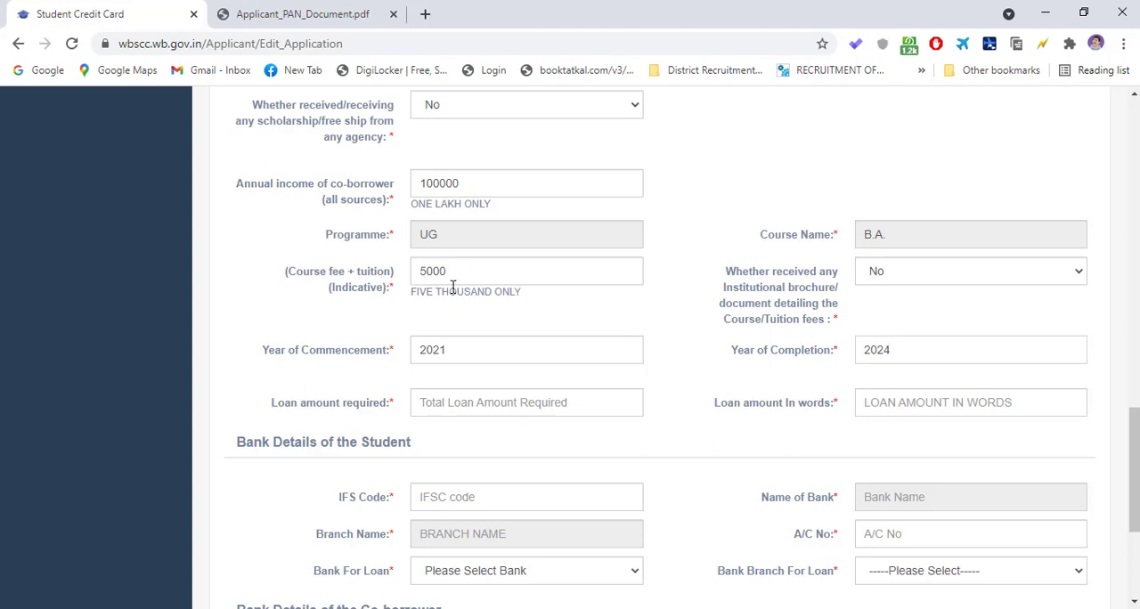
- Enter 50000 as the loan amount required and have the amount in words filled in
scroll(510, 354, down, 1)
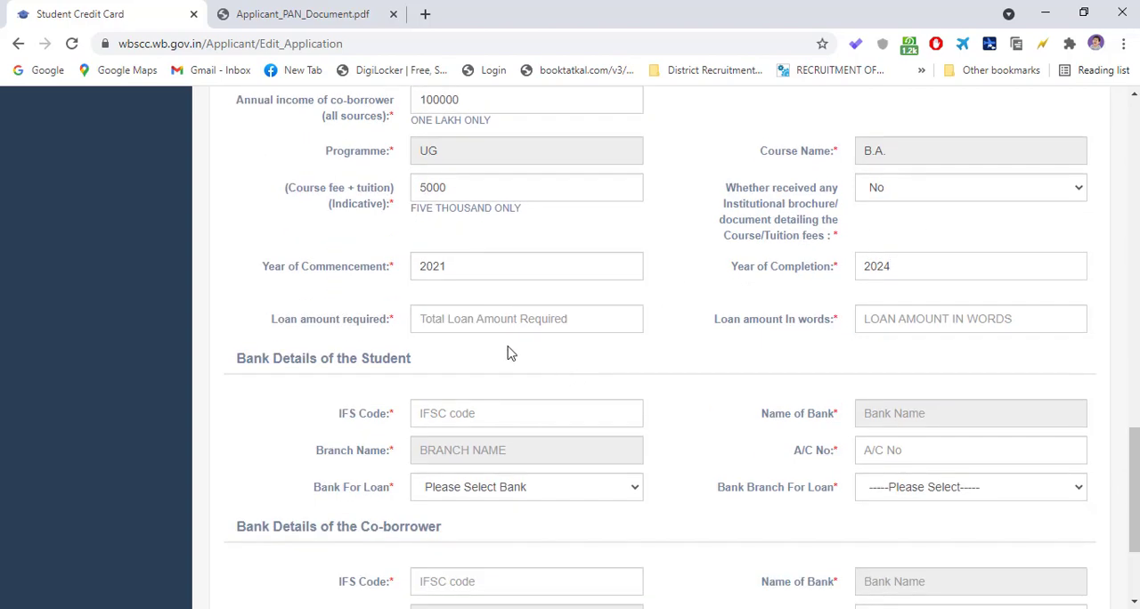
click(450, 319)
text(50000)
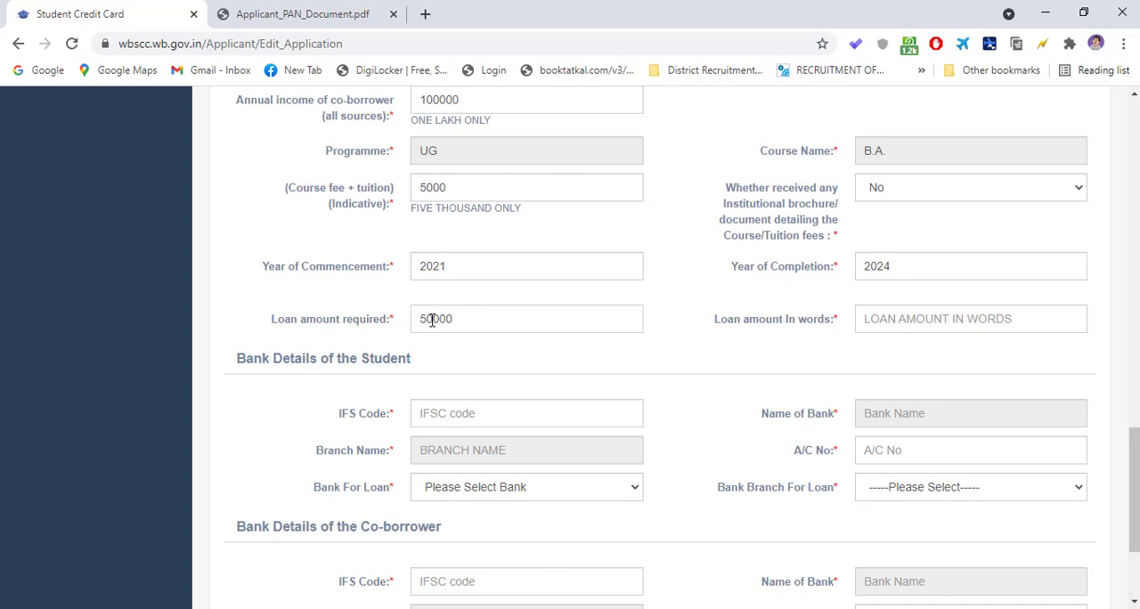
click(891, 322)
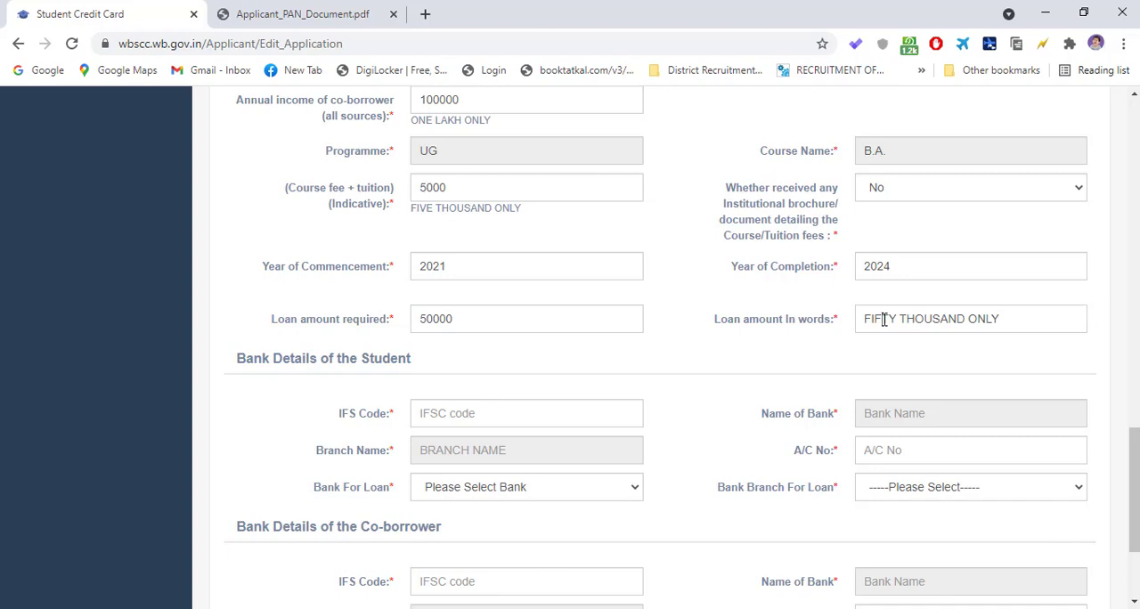
- Change the loan amount required to 50001 and refresh the loan amount in words
click(491, 323)
key(BackSpace)
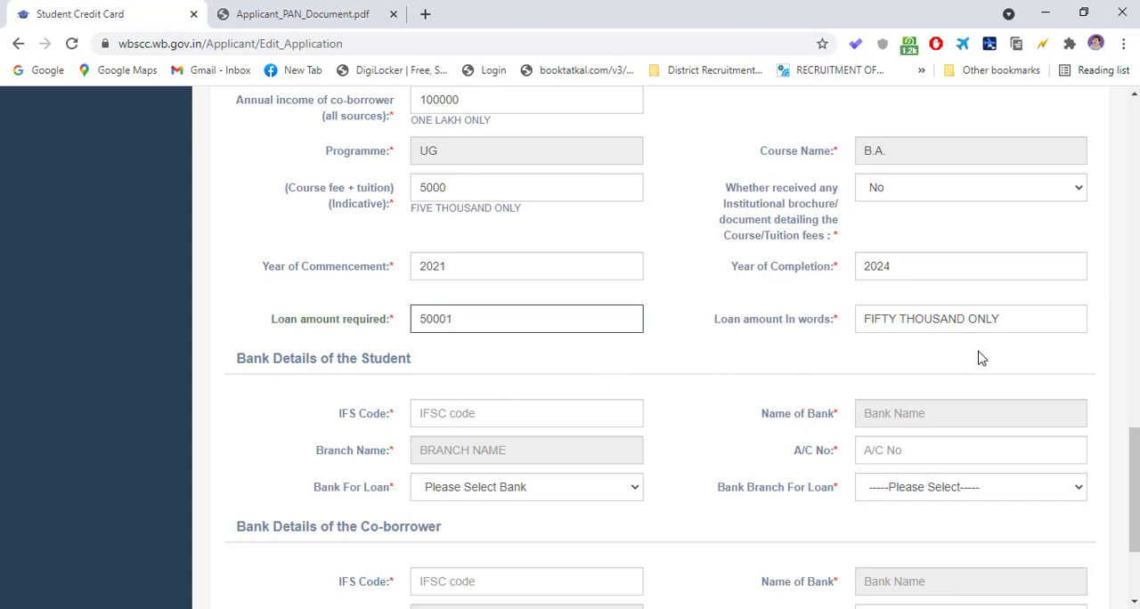
click(1028, 322)
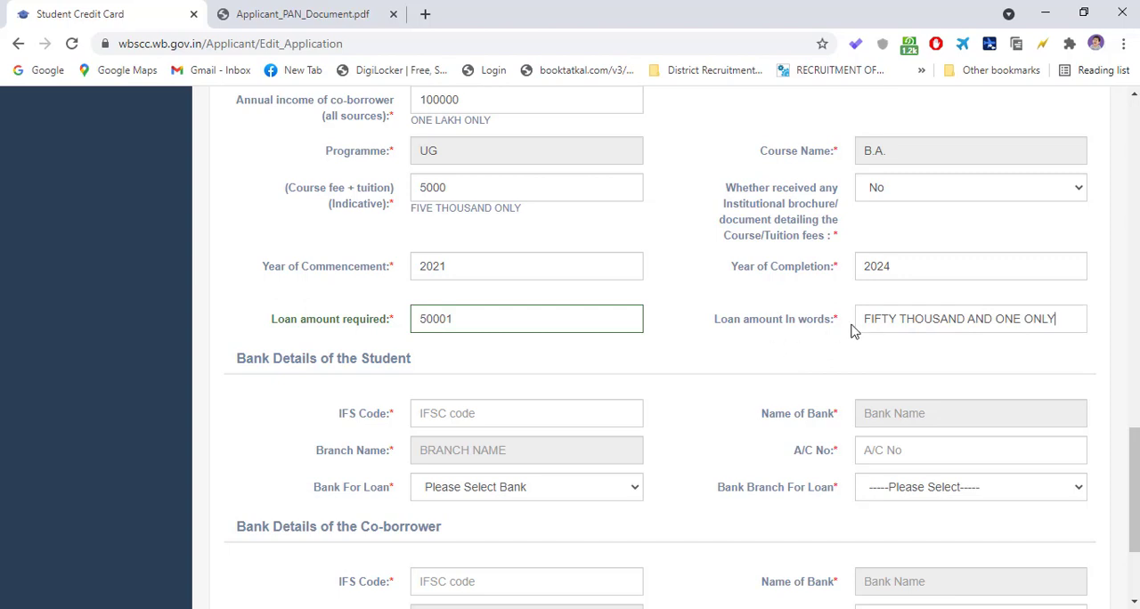
drag(1069, 319, 848, 321)
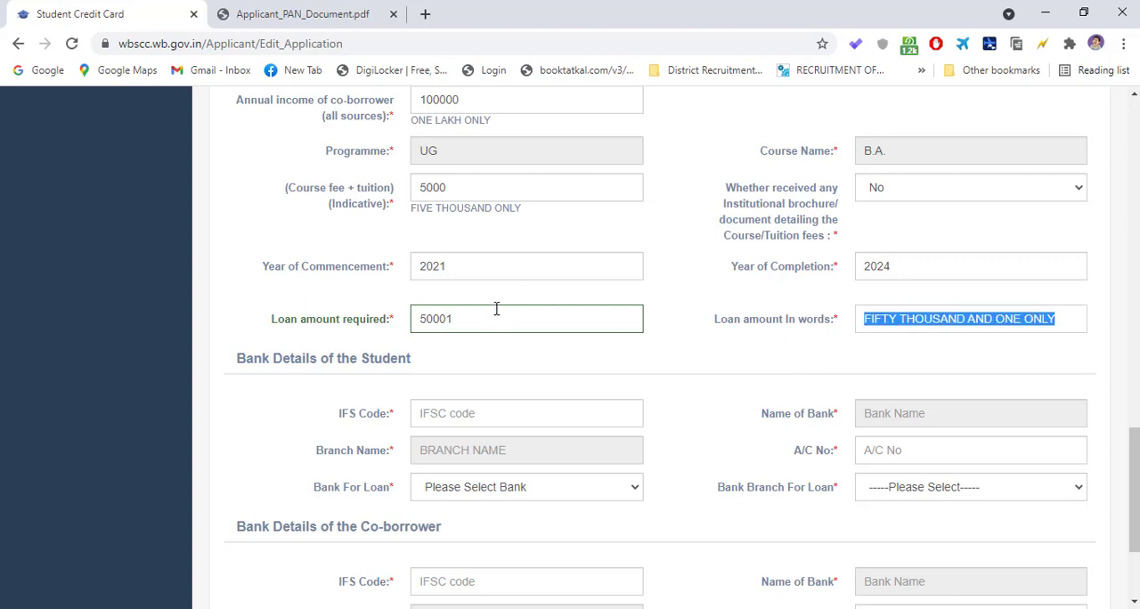
click(470, 324)
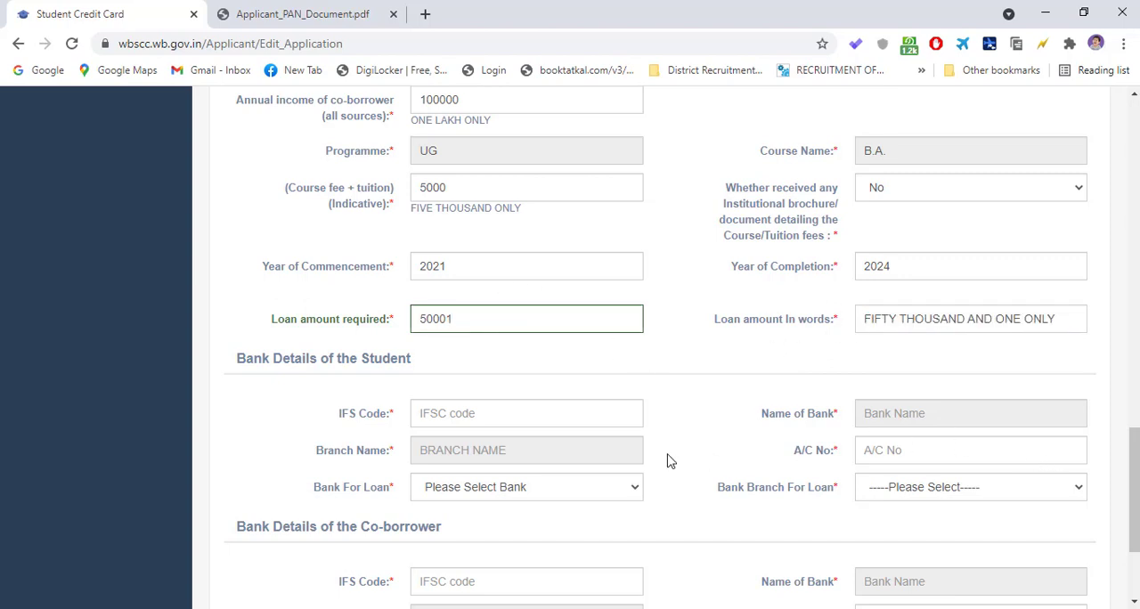
- Enter SBIN0000001 as the IFS Code in the student's bank details
scroll(542, 471, down, 1)
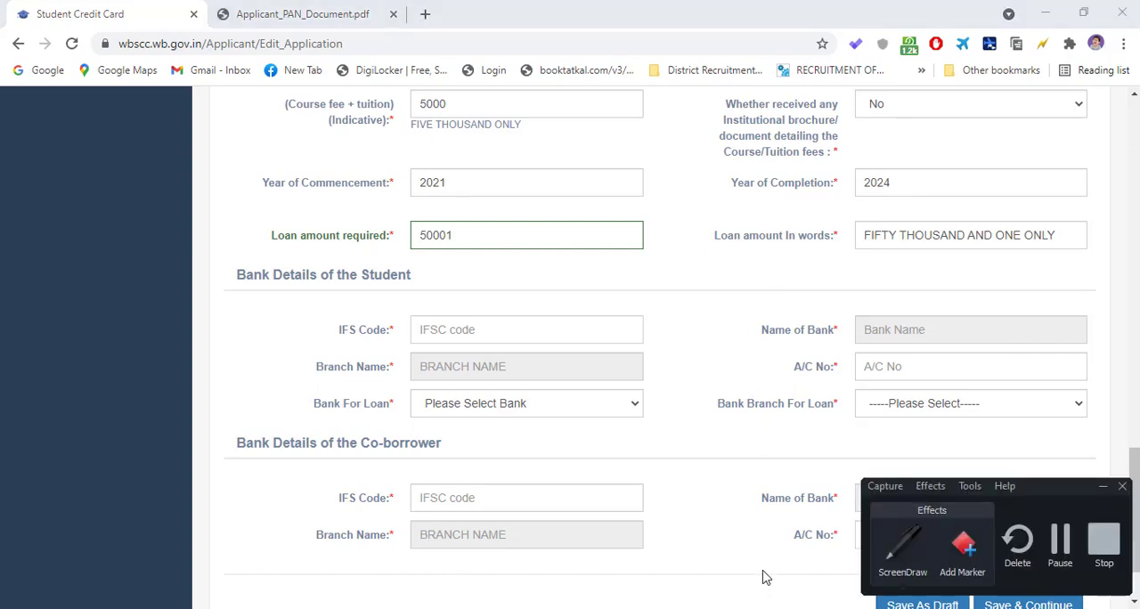
click(467, 329)
text(SBIN)
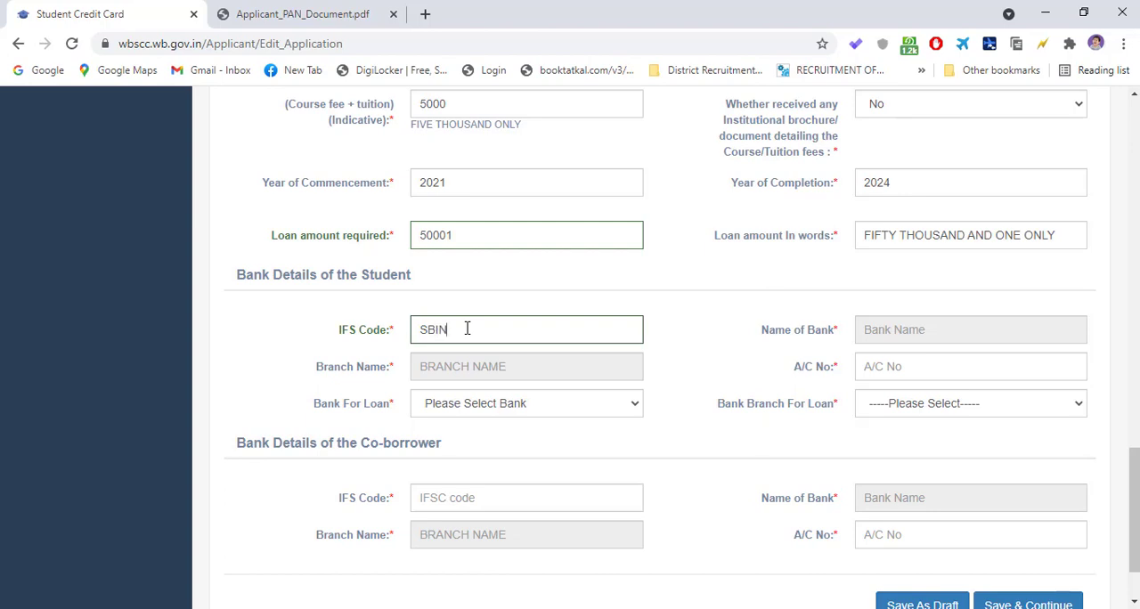
text(001234)
click(514, 331)
click(713, 608)
click(1059, 546)
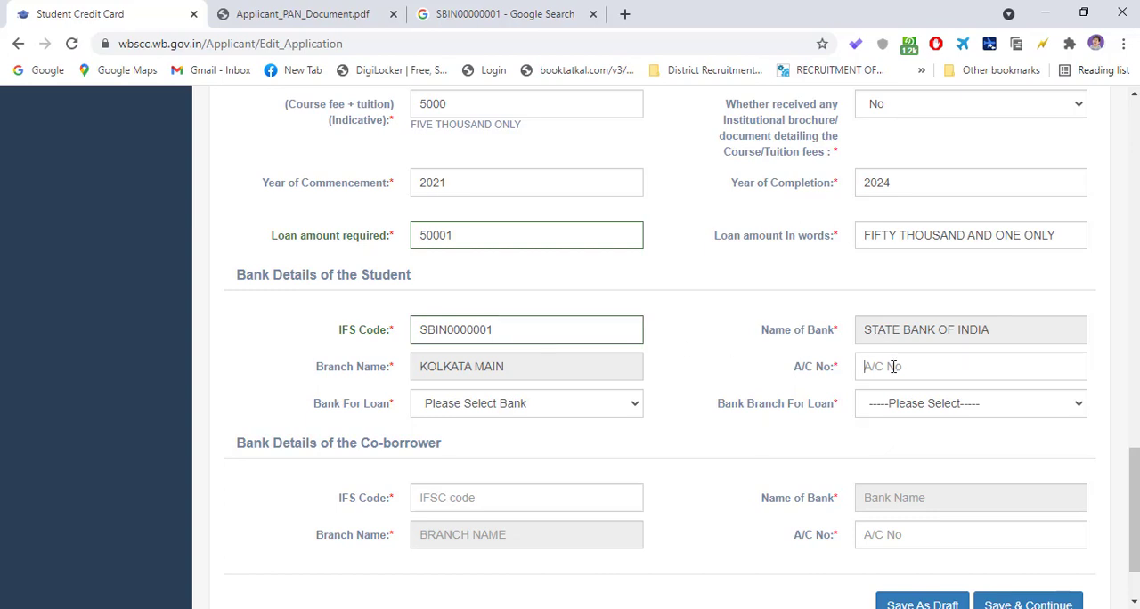
- Enter the student's bank account number in the student's bank details
text(112233445566)
drag(960, 367, 856, 369)
click(820, 387)
drag(909, 367, 917, 367)
- Choose UTTAR BANGA KSHETRIYA GRAMIN BANK as the bank for the loan and Alipurduar as its branch
click(472, 410)
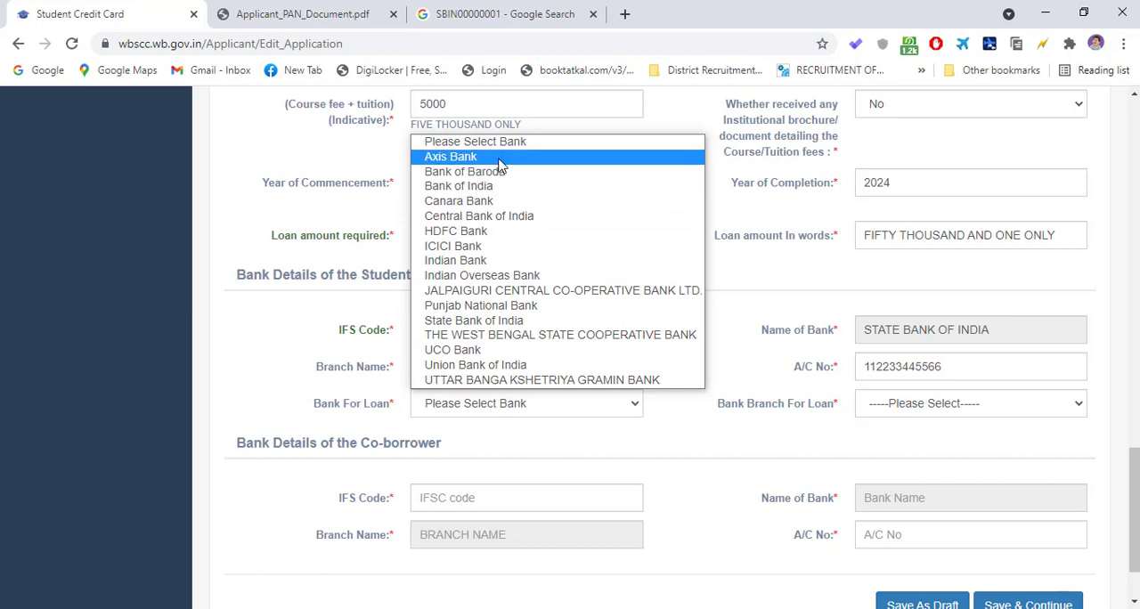
click(478, 380)
click(943, 409)
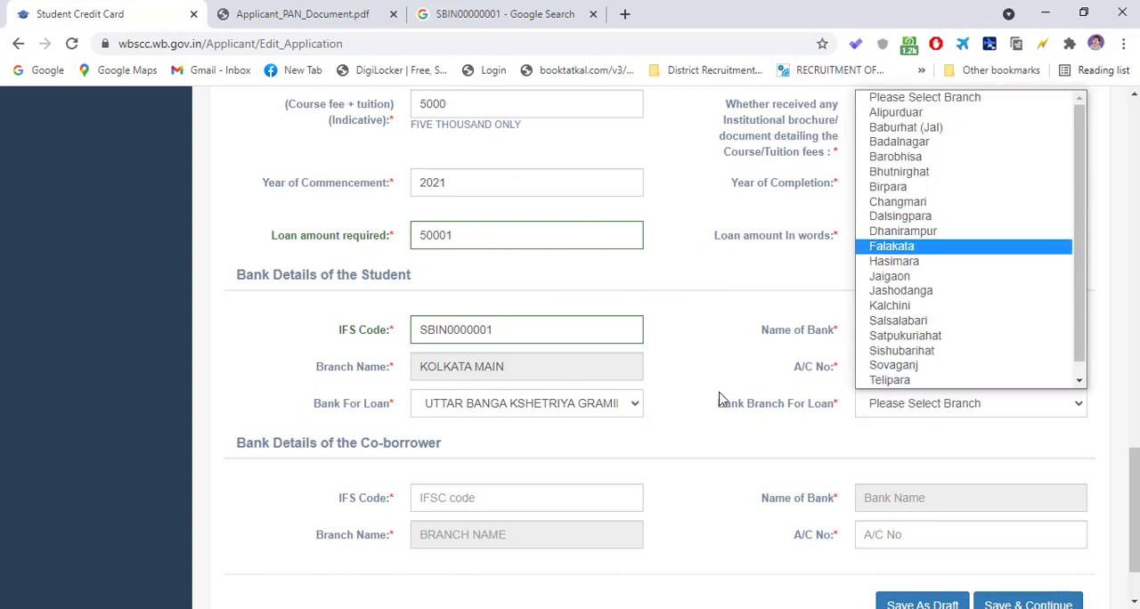
click(722, 400)
click(901, 412)
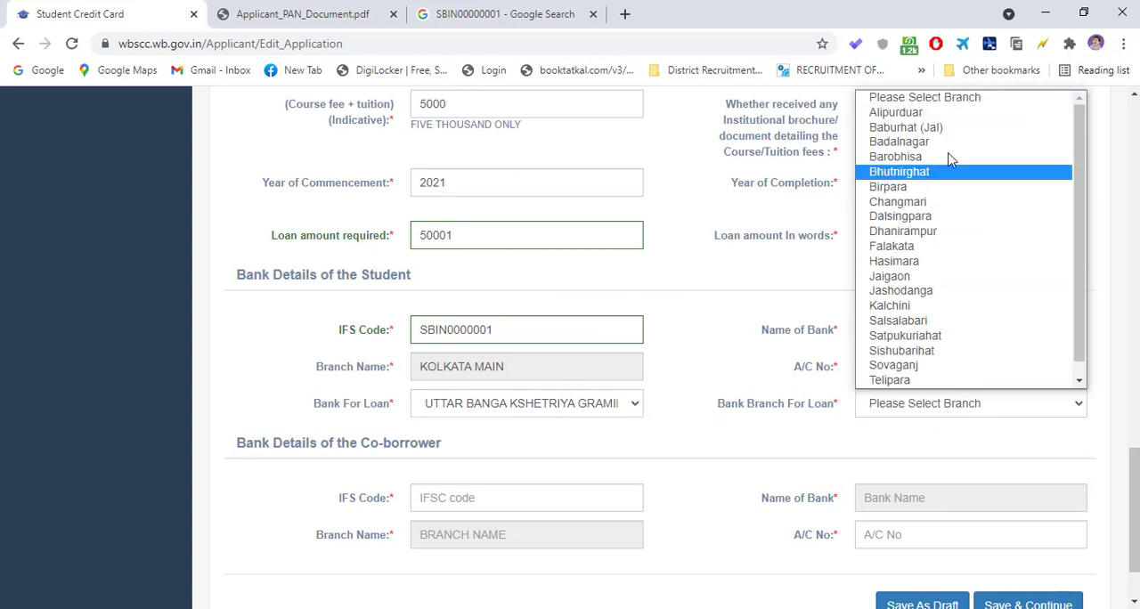
click(923, 113)
- Copy the student's IFS Code SBIN0000001 into the IFS Code of the co-borrower's bank details
scroll(639, 355, down, 1)
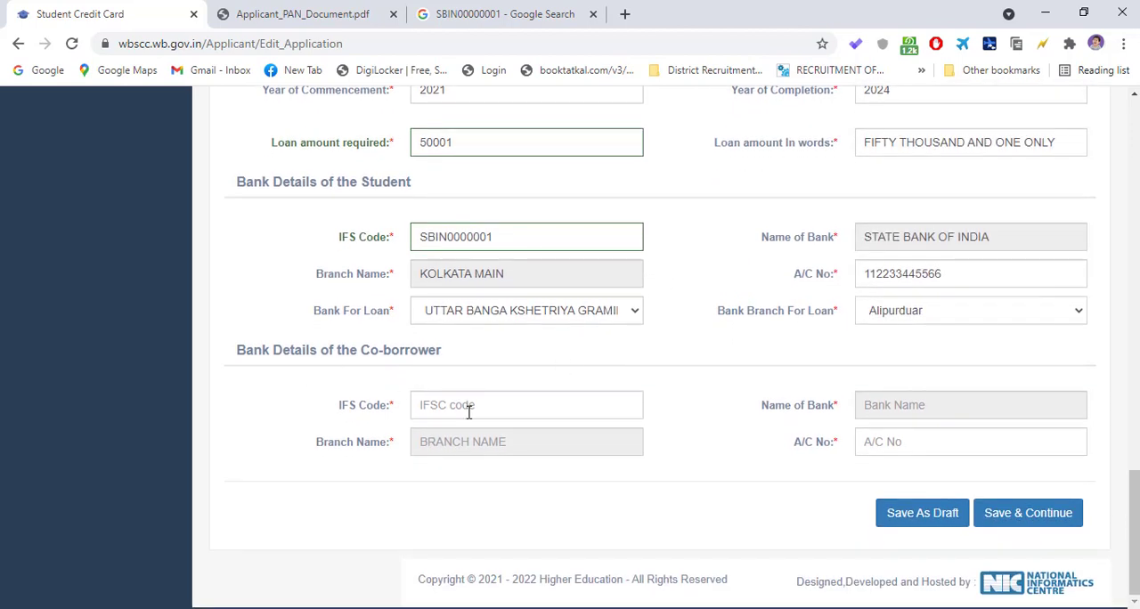
scroll(419, 334, up, 1)
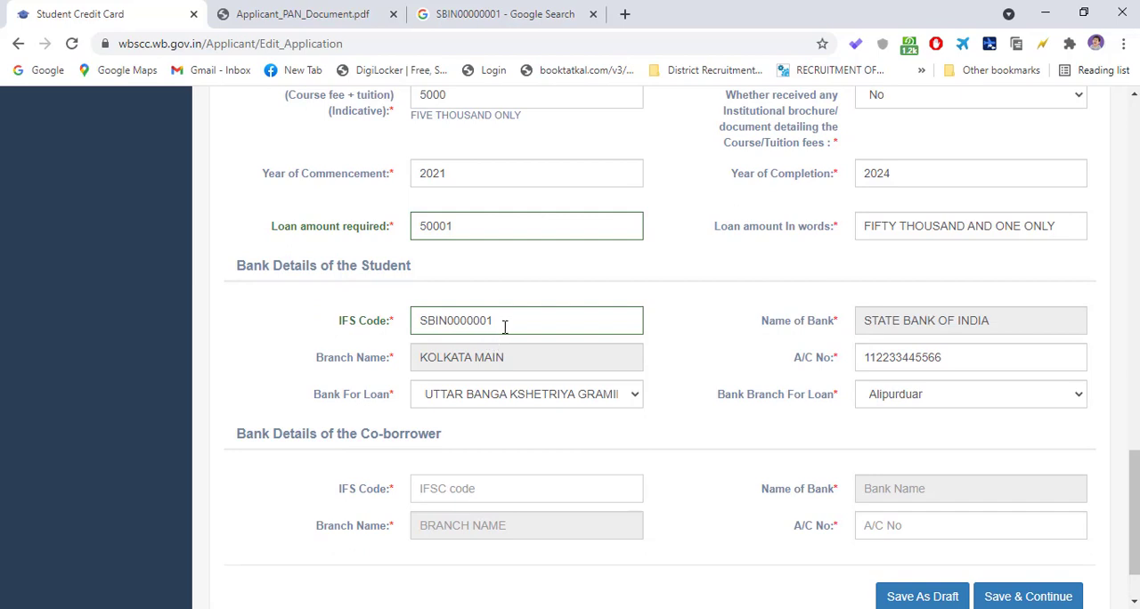
drag(504, 327, 405, 329)
right_click(428, 324)
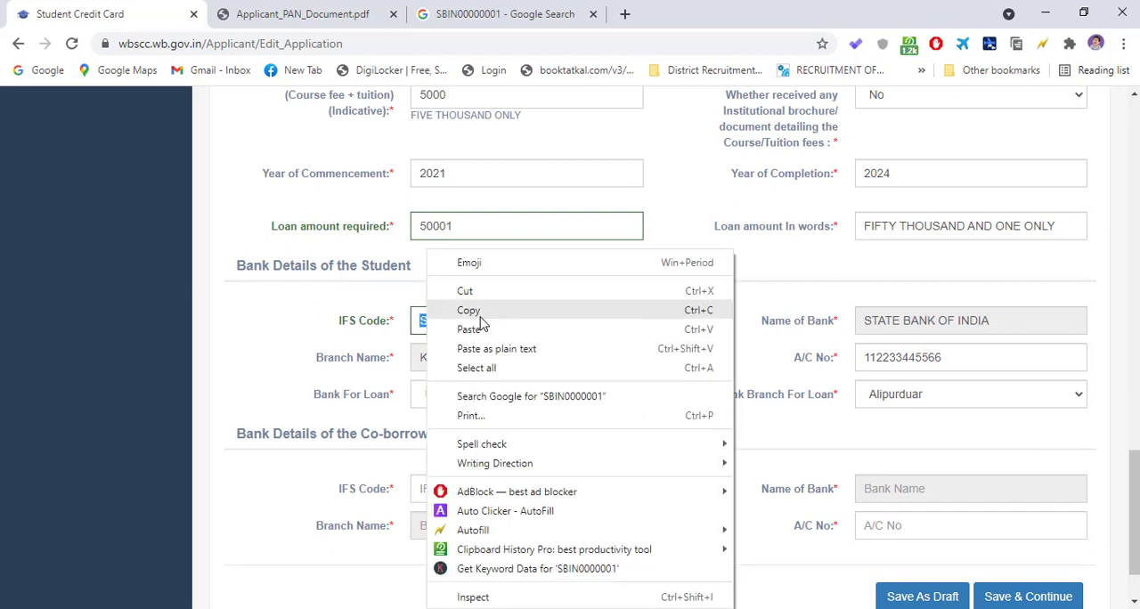
click(479, 309)
double_click(325, 434)
scroll(469, 489, down, 1)
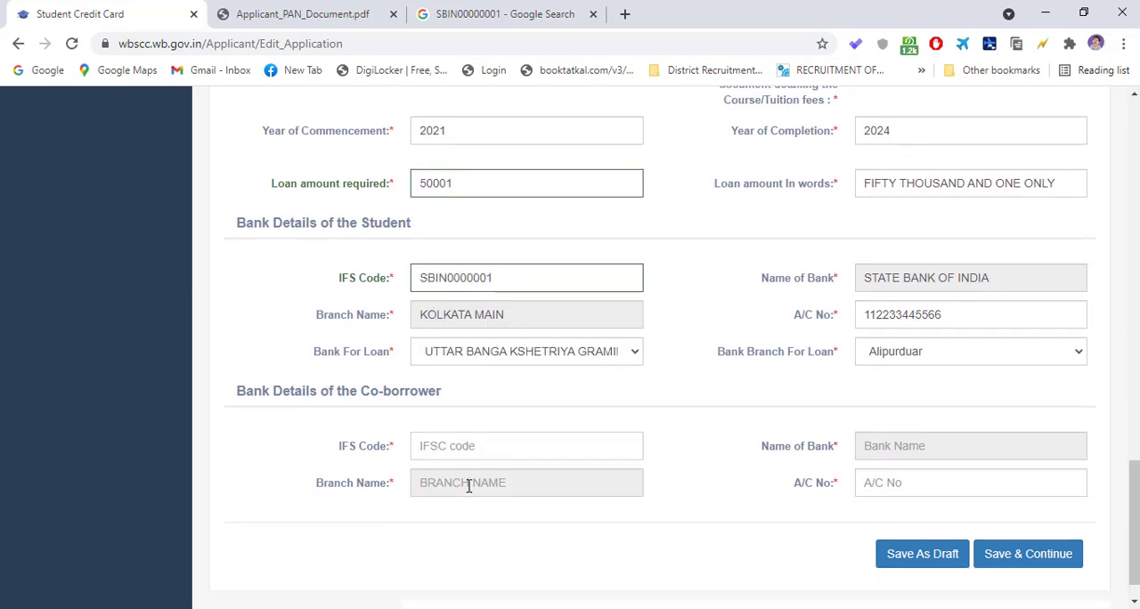
right_click(447, 408)
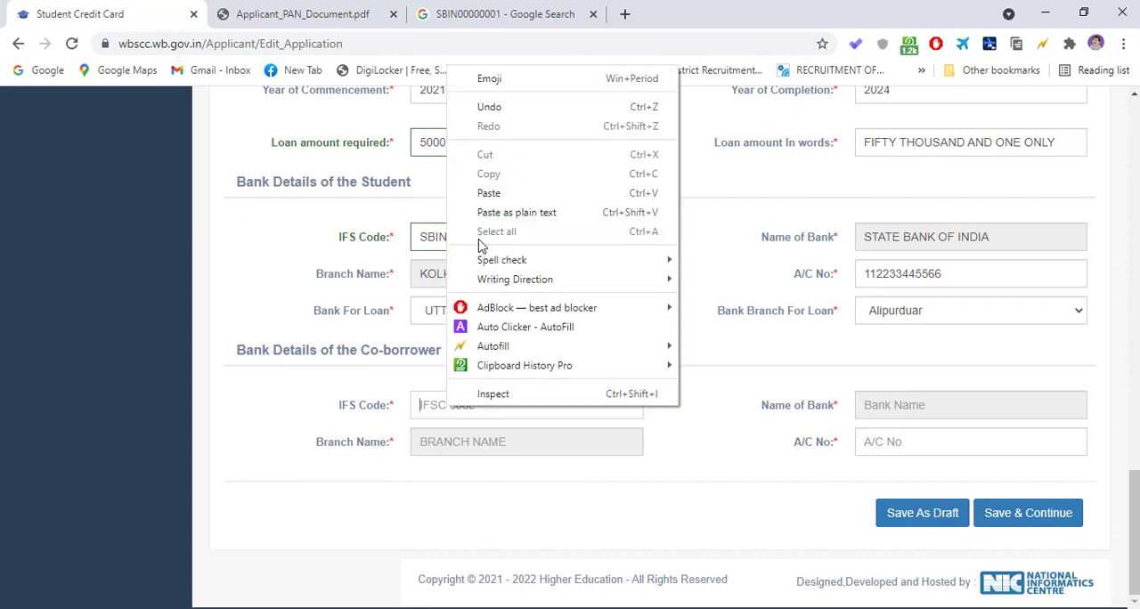
click(488, 193)
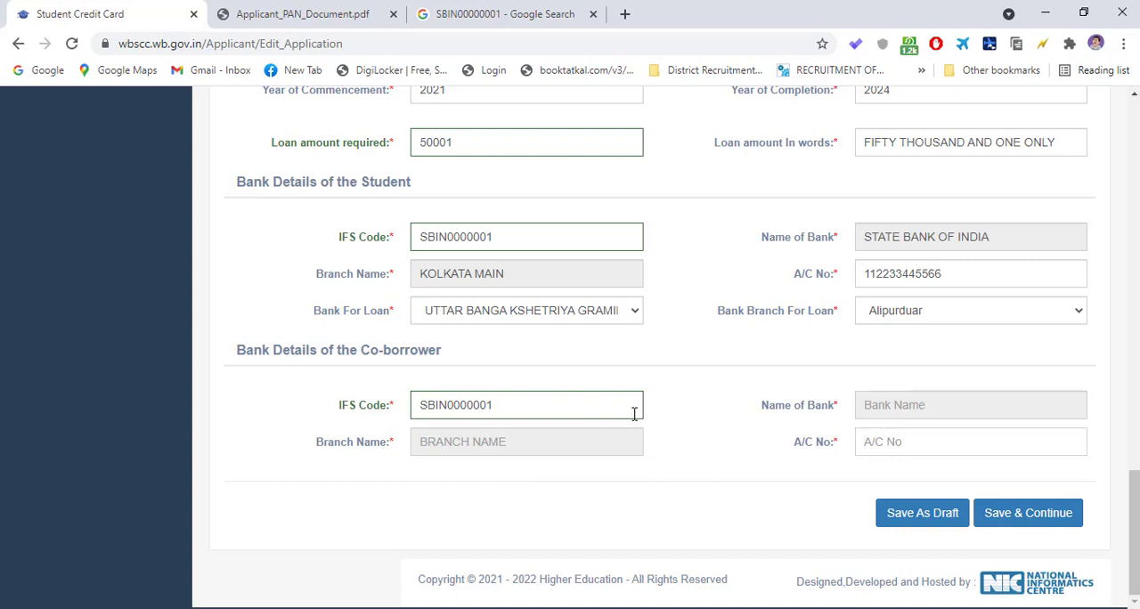
click(575, 412)
- Enter the co-borrower's bank account number and save the loan application as a draft
click(891, 442)
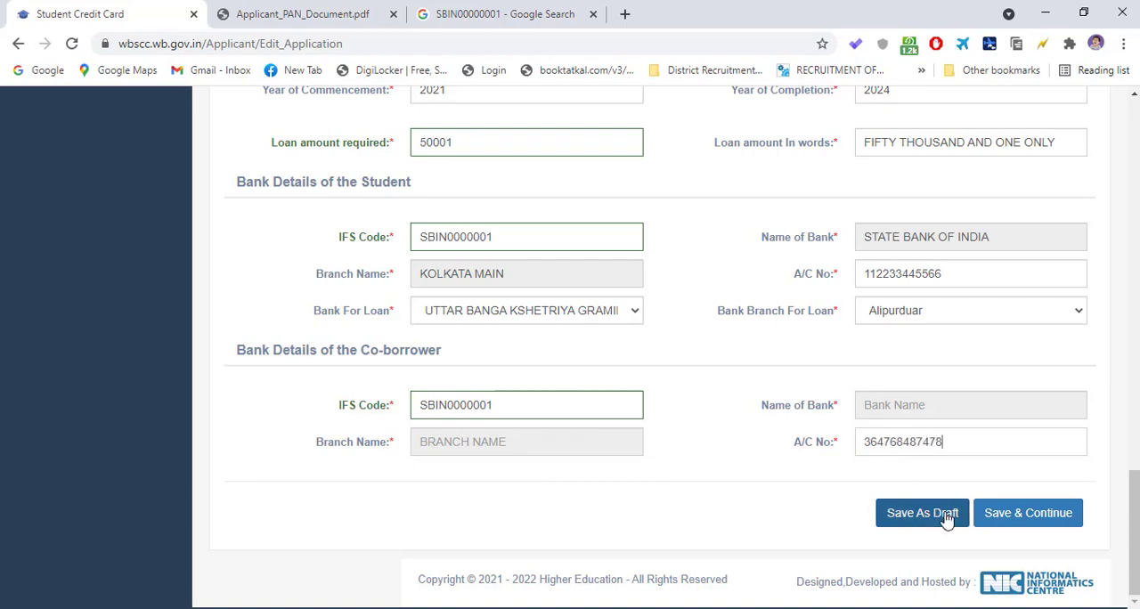
scroll(753, 346, up, 5)
scroll(753, 345, up, 12)
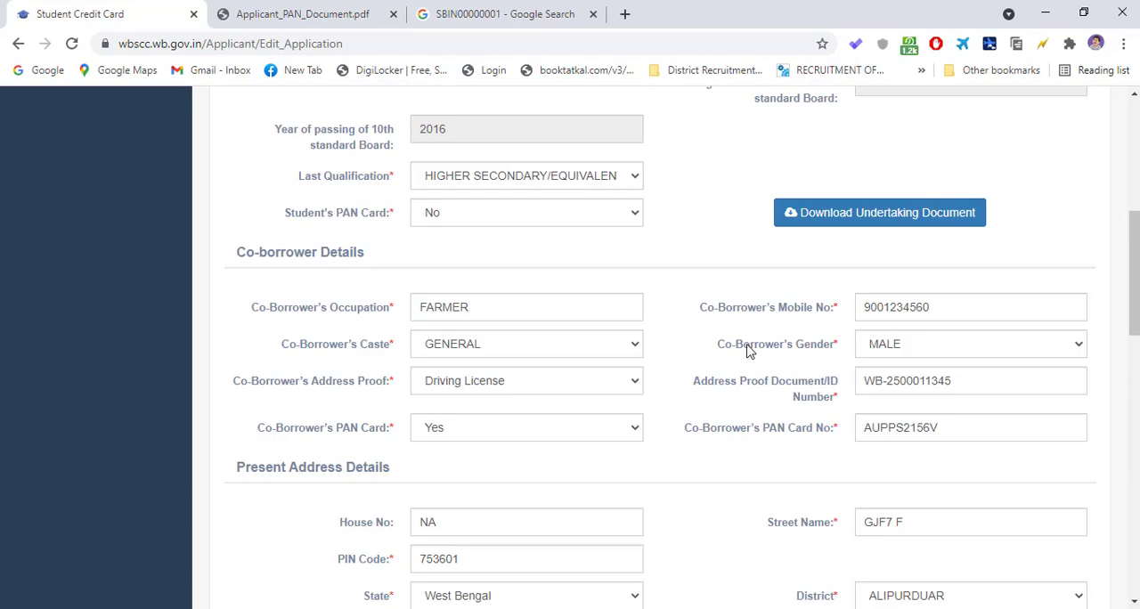
scroll(740, 364, down, 17)
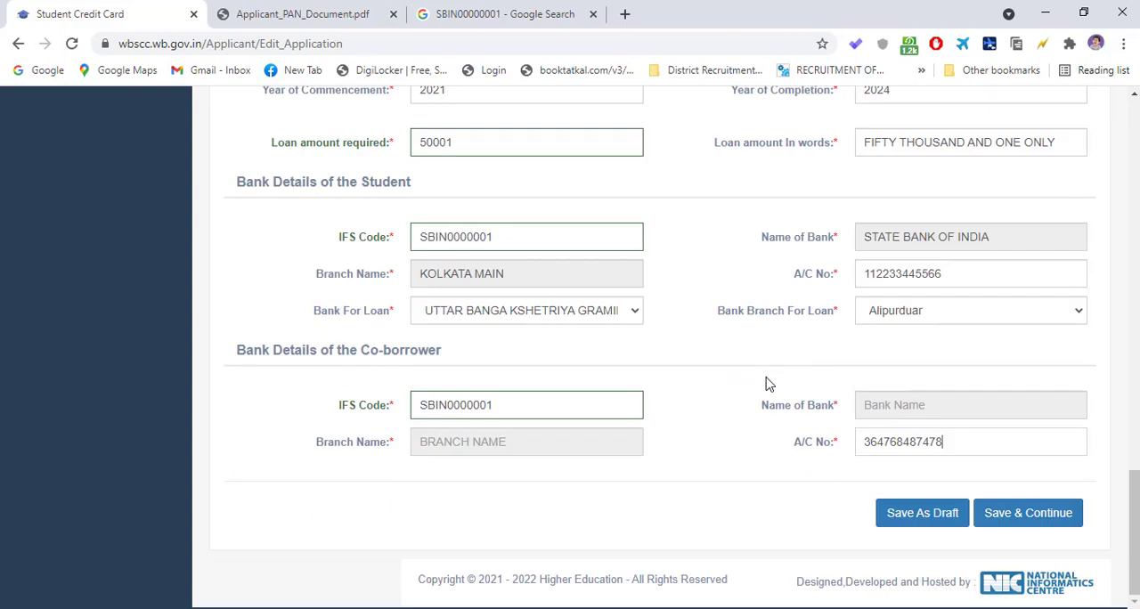
click(935, 516)
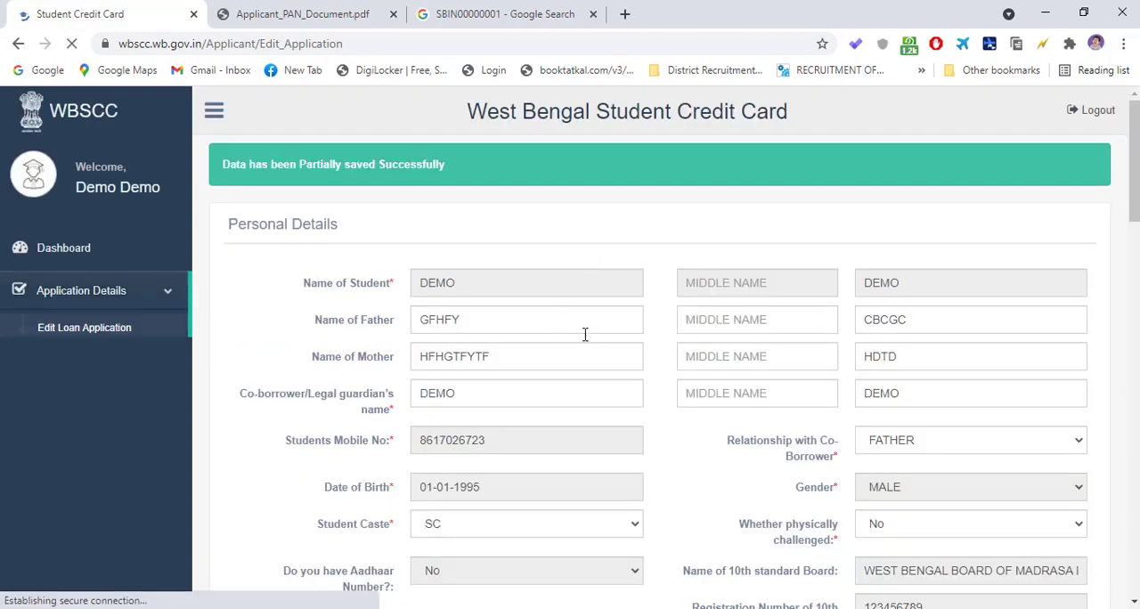
- Check the saved bank details of the student and co-borrower, and save the application to continue to the document upload page
scroll(603, 378, down, 12)
scroll(636, 395, down, 6)
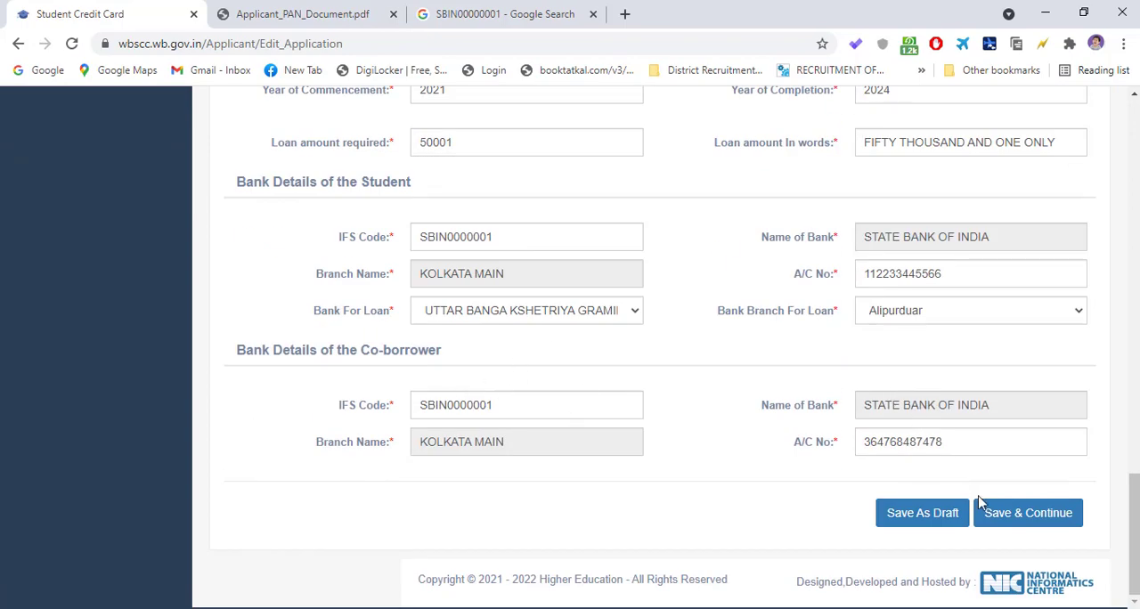
scroll(686, 247, up, 6)
scroll(677, 286, down, 6)
scroll(561, 259, up, 8)
scroll(588, 263, down, 8)
click(1030, 515)
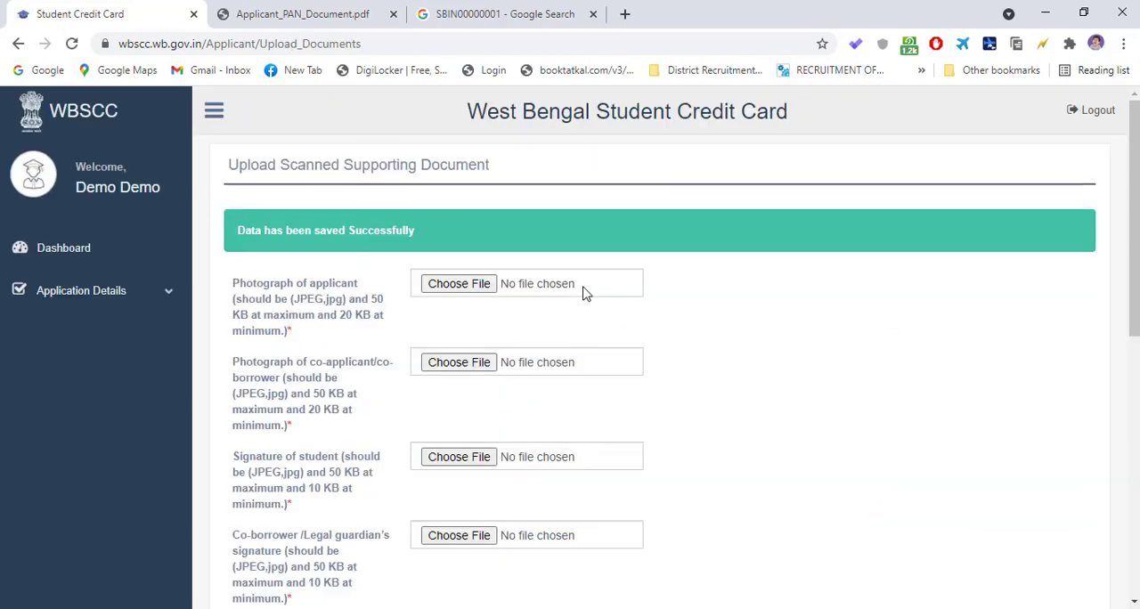
- Review the list of supporting documents and declarations required on the upload page
scroll(703, 311, down, 6)
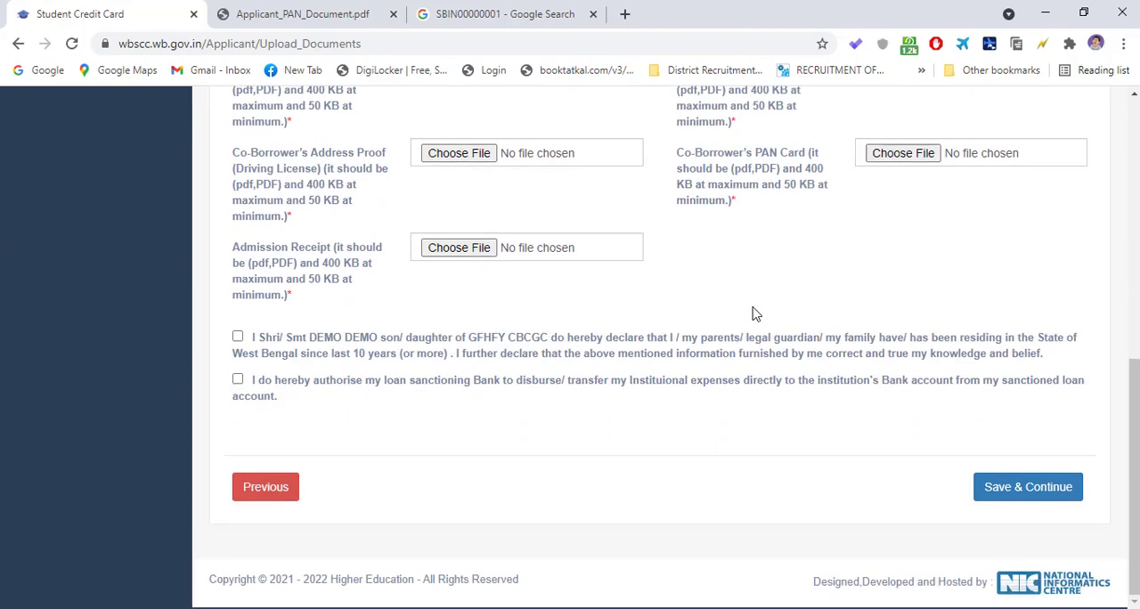
scroll(481, 341, up, 6)
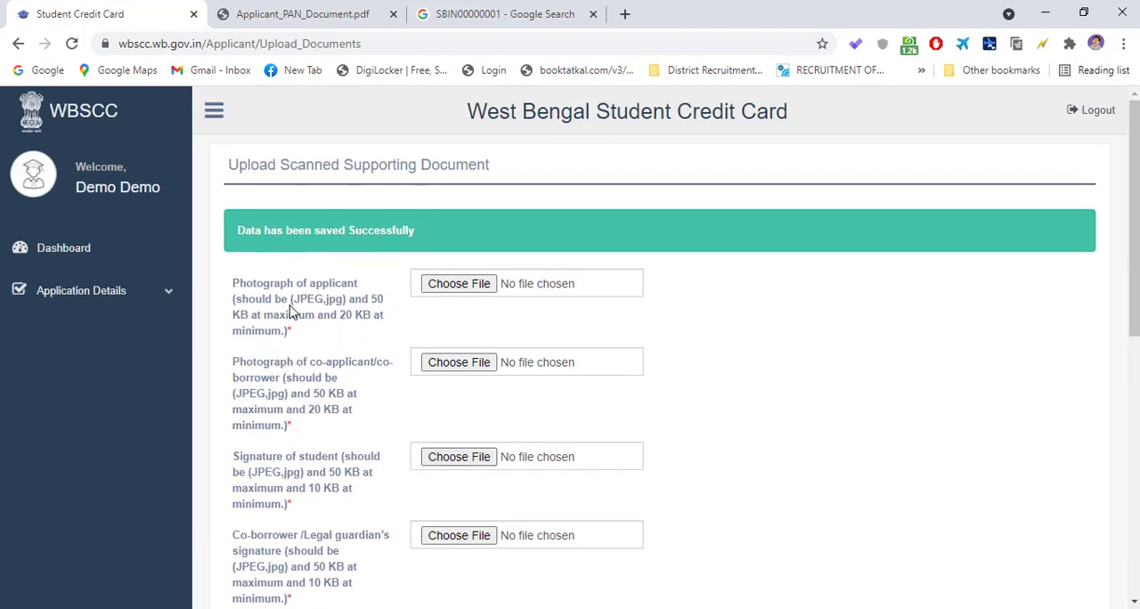
scroll(547, 344, down, 2)
scroll(636, 336, up, 2)
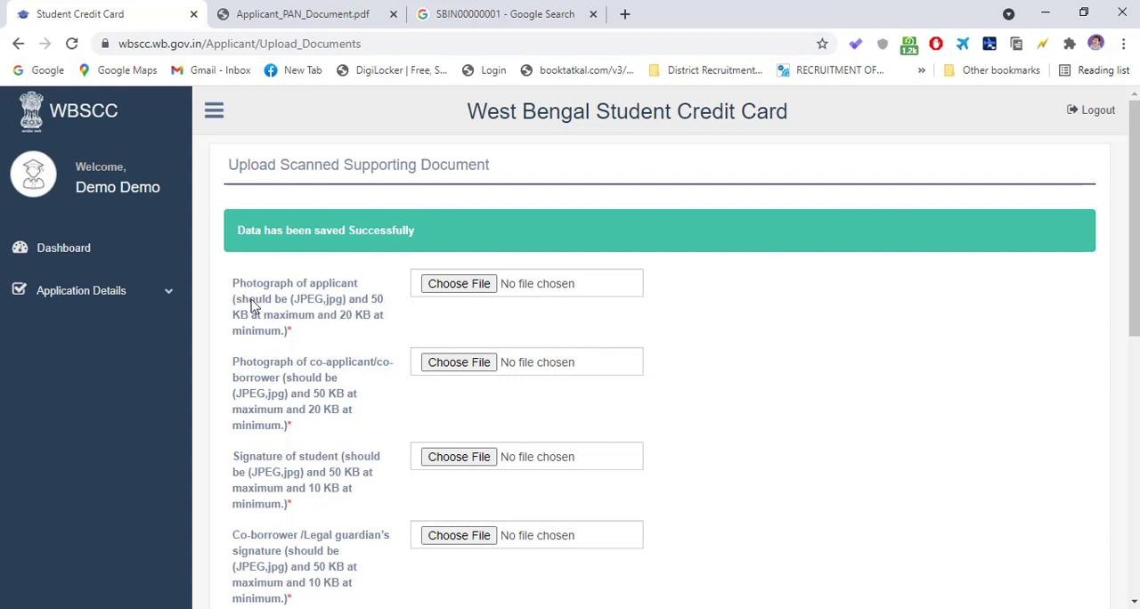
click(784, 608)
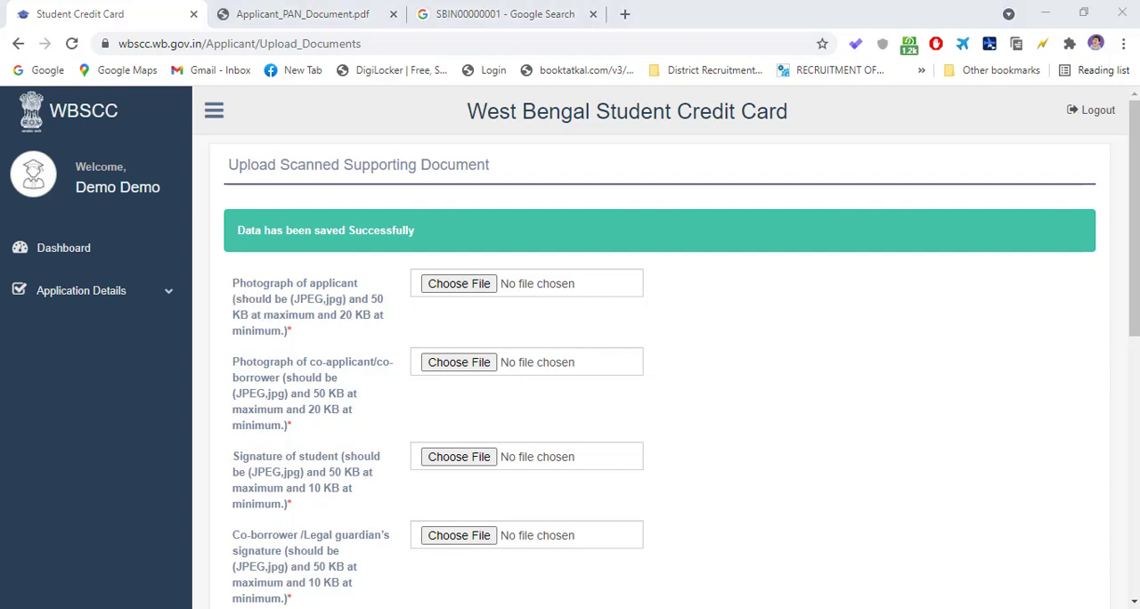
click(885, 567)
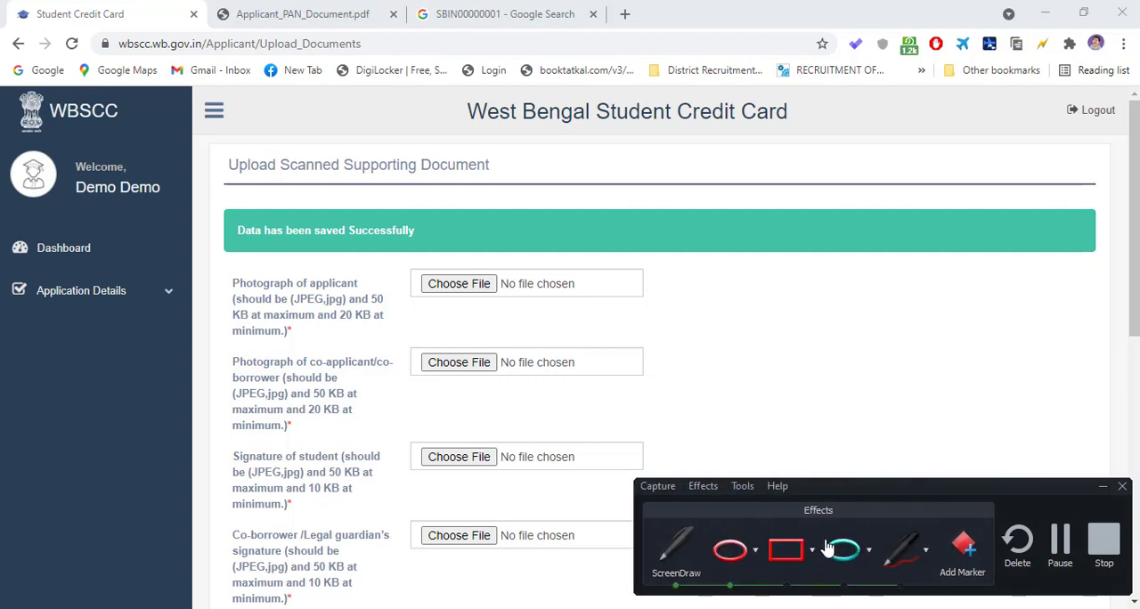
click(787, 549)
drag(224, 252, 647, 328)
drag(409, 258, 531, 306)
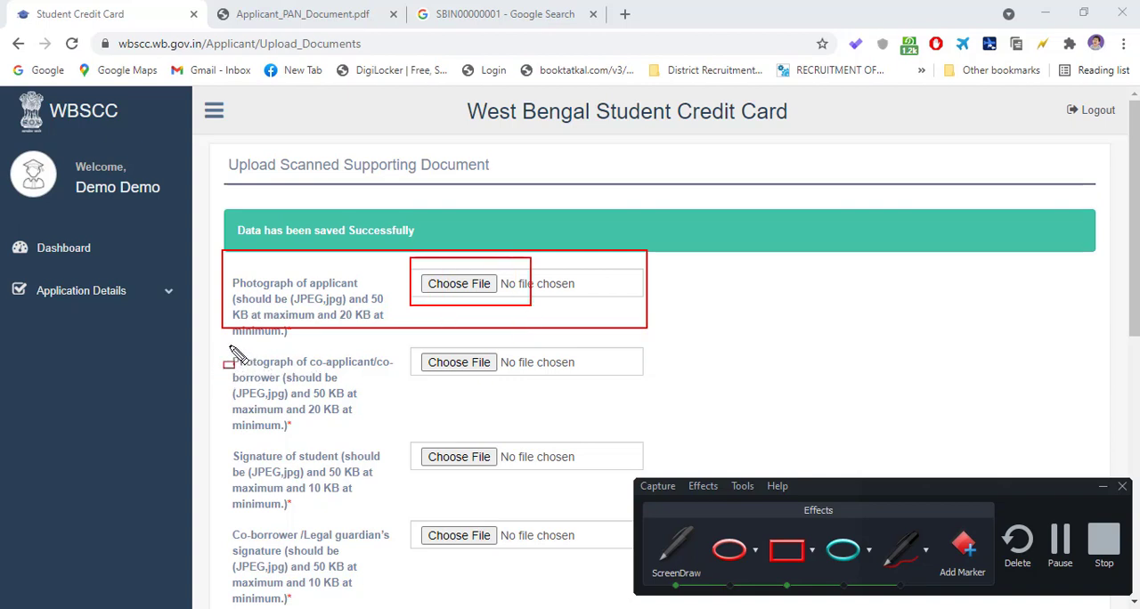
drag(233, 344, 396, 435)
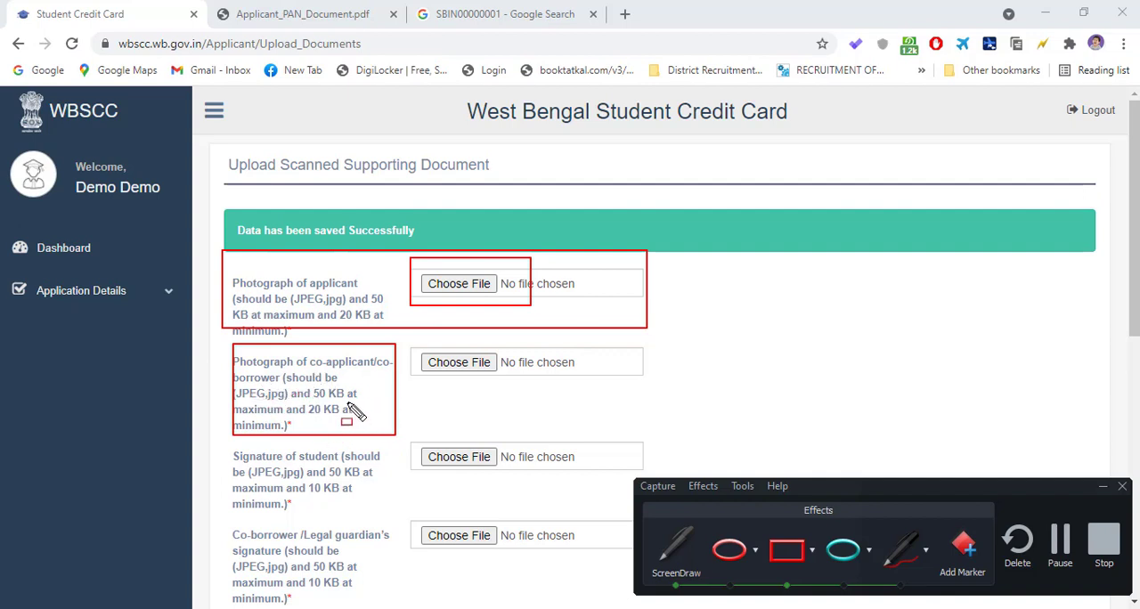
mouse_move(420, 338)
mouse_down()
mouse_move(439, 411)
mouse_move(599, 428)
mouse_move(611, 418)
mouse_up()
mouse_move(222, 447)
mouse_down()
mouse_move(339, 525)
mouse_move(573, 513)
mouse_up()
drag(220, 518, 239, 560)
drag(278, 595, 622, 606)
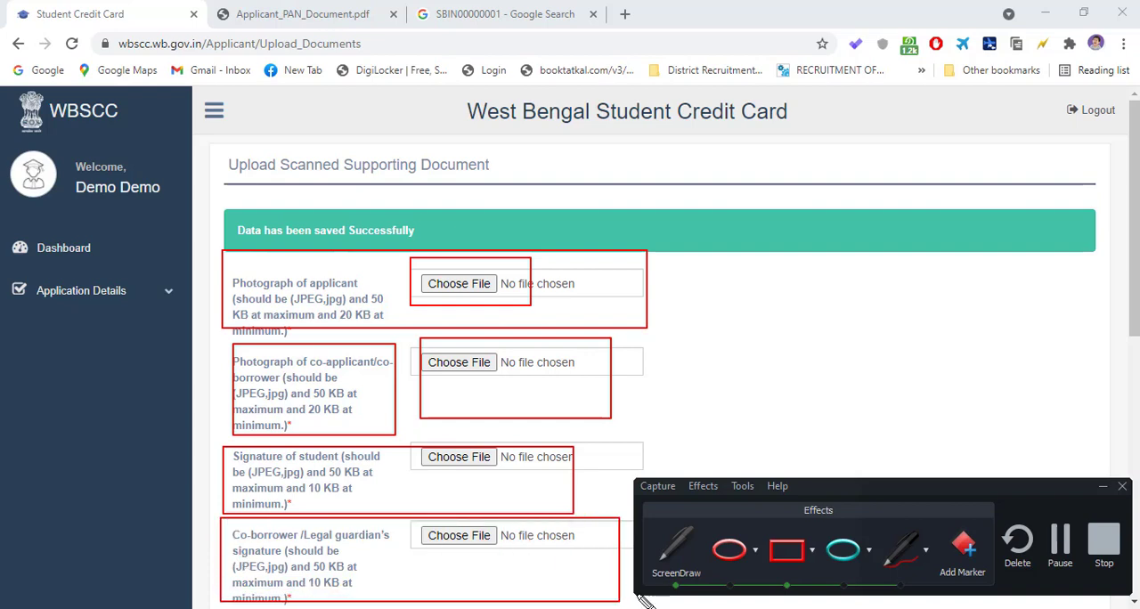
click(675, 545)
- Examine the PDF requirements for the 10th standard document, PAN undertaking, co-borrower's address proof, co-borrower's PAN card and admission receipt
scroll(509, 486, down, 3)
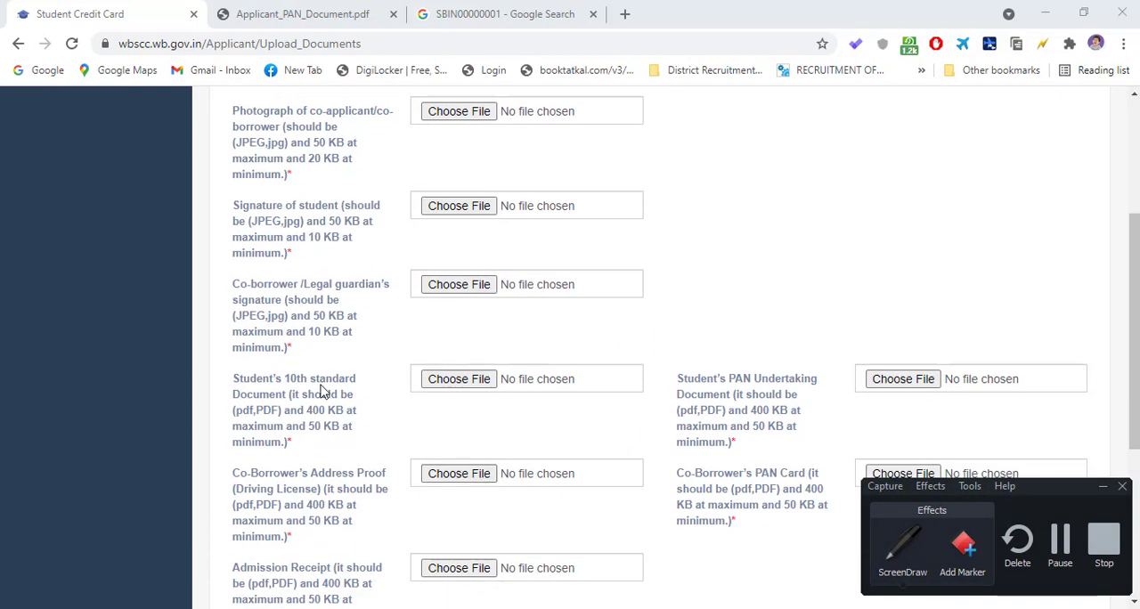
scroll(323, 392, down, 1)
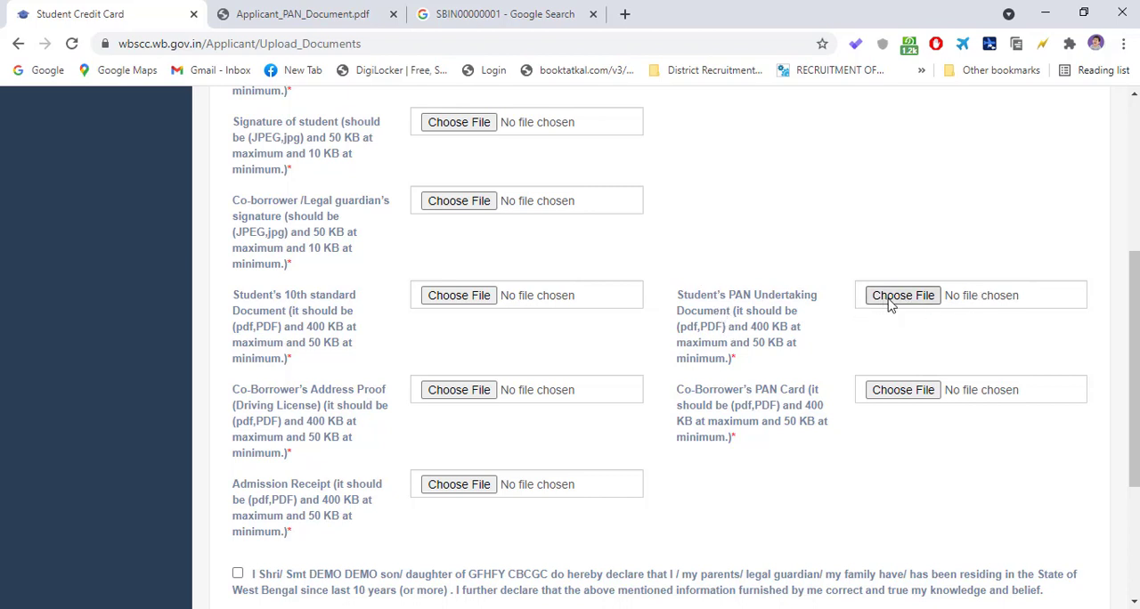
scroll(400, 397, down, 1)
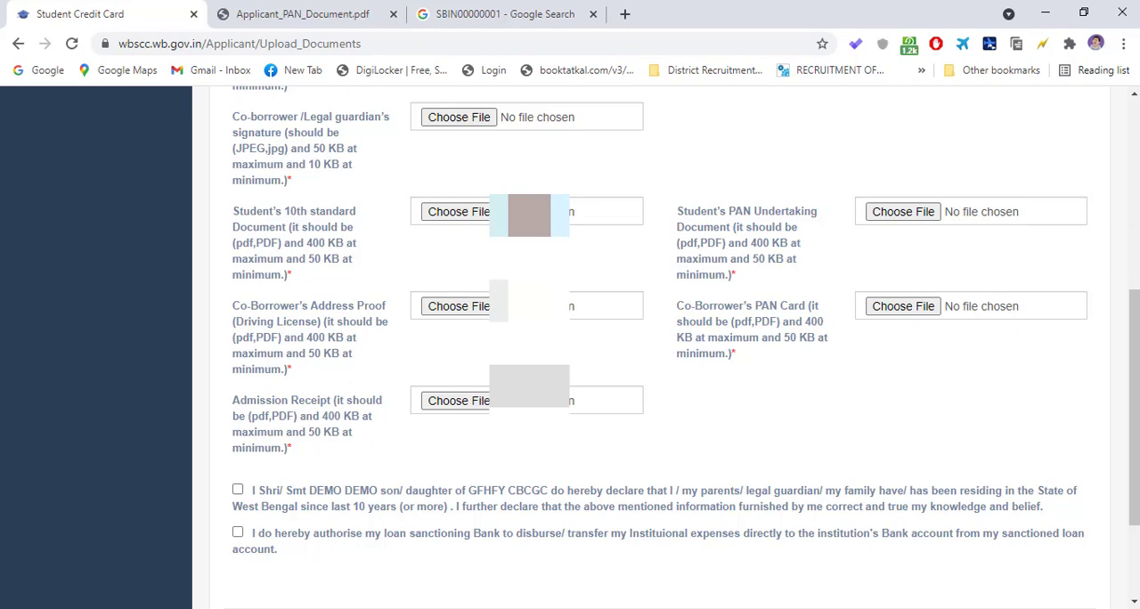
- Switch to the Google search page, search for "NOTEBLOK APK" and look through the scanner app results
click(522, 17)
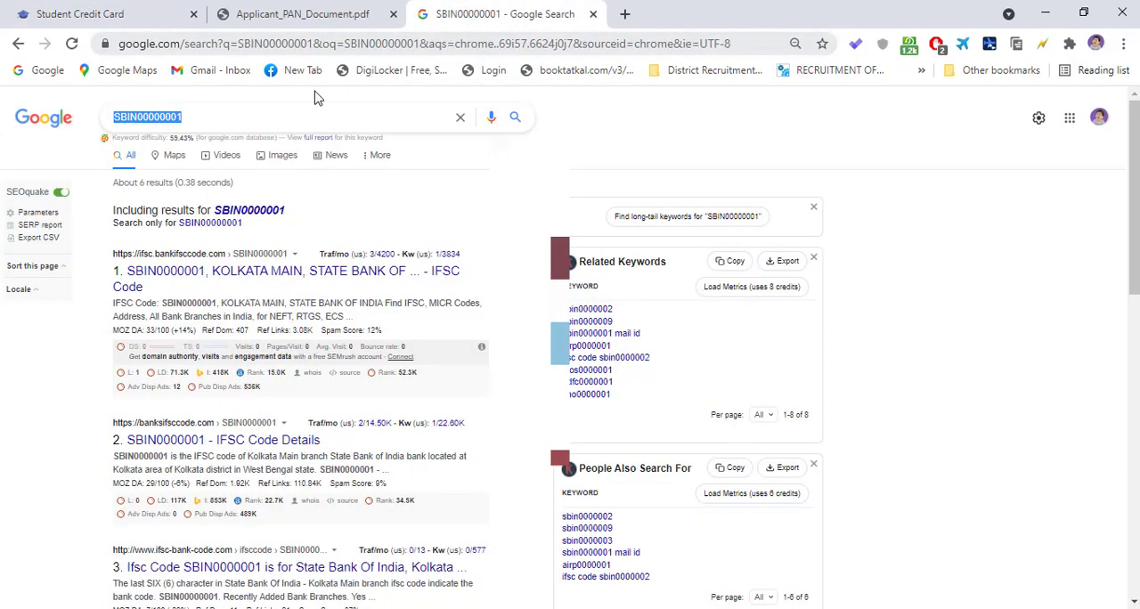
text(NOTE)
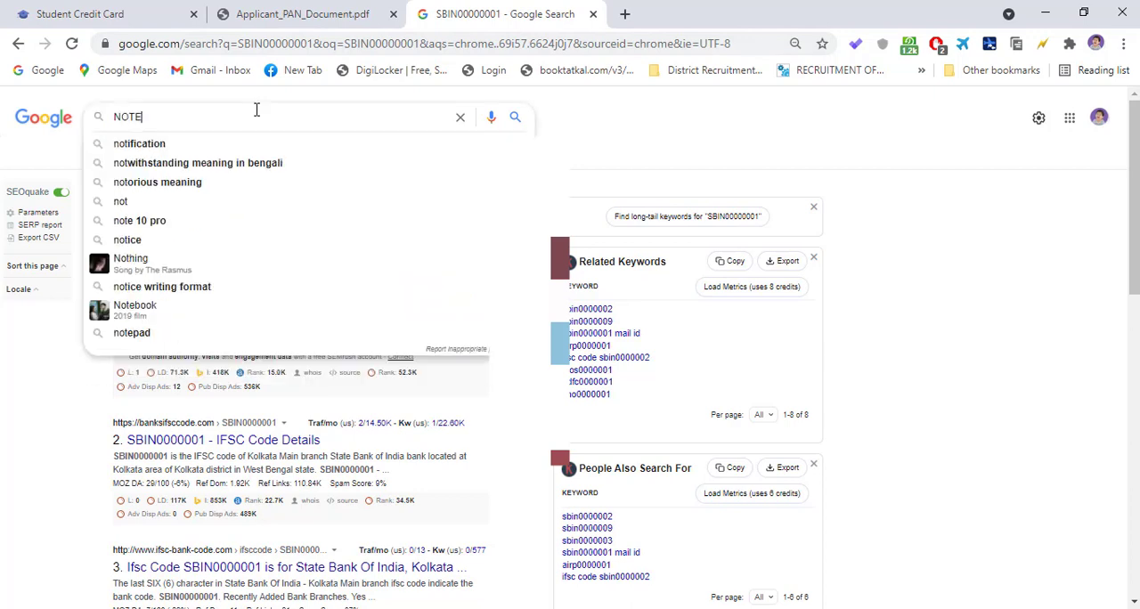
text(BLOK APK)
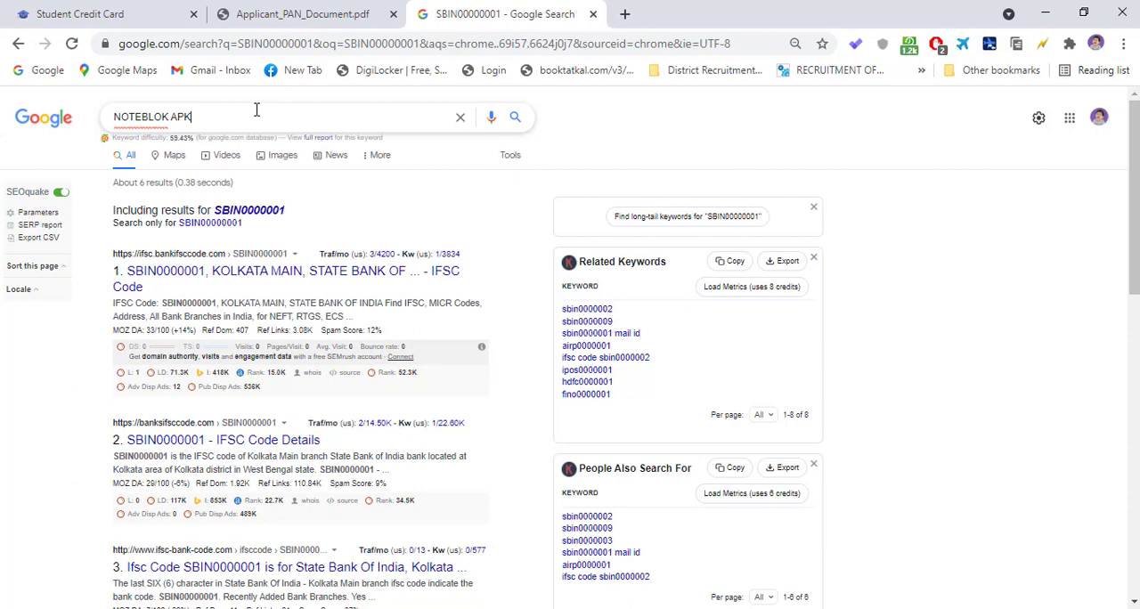
key(Return)
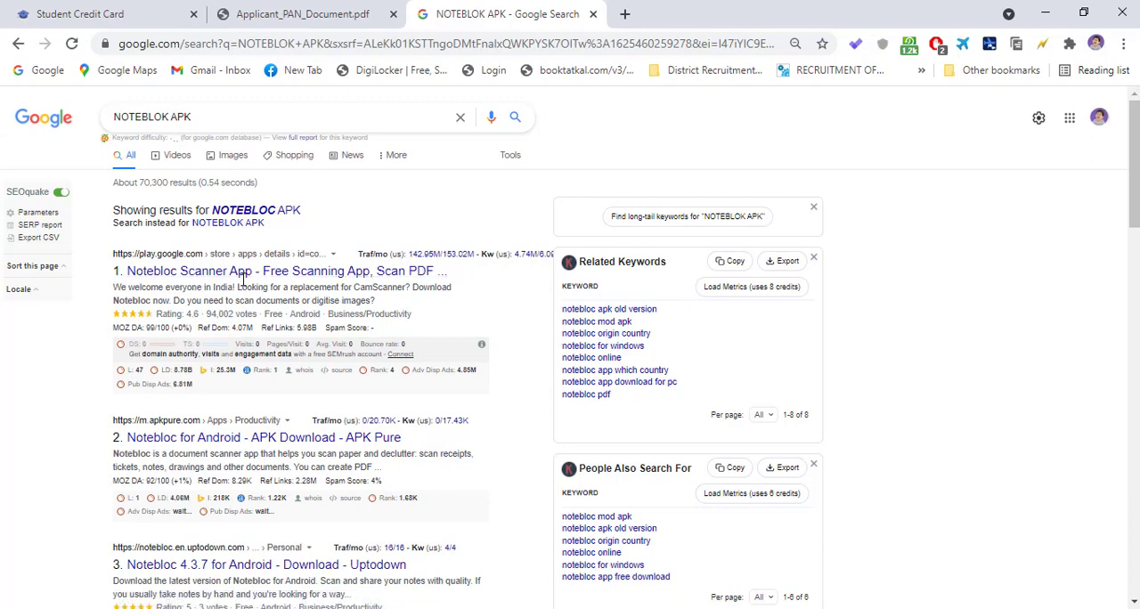
scroll(428, 322, down, 1)
scroll(407, 321, up, 1)
- Return to the WBSCC document upload page and accept both the residency declaration and the bank disbursement authorisation
click(299, 16)
click(105, 19)
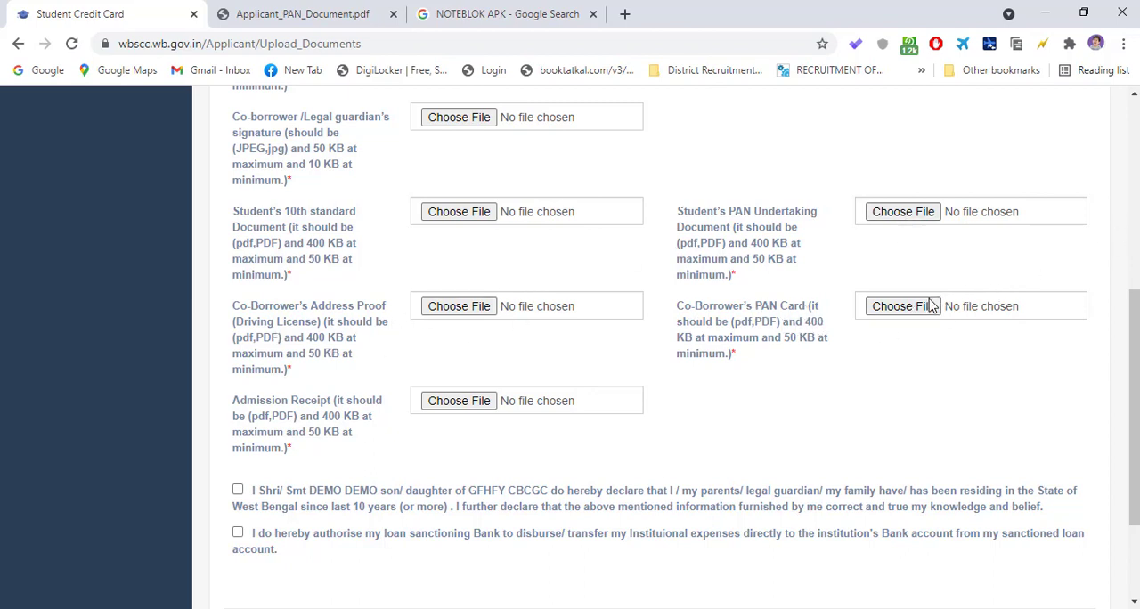
scroll(415, 331, down, 3)
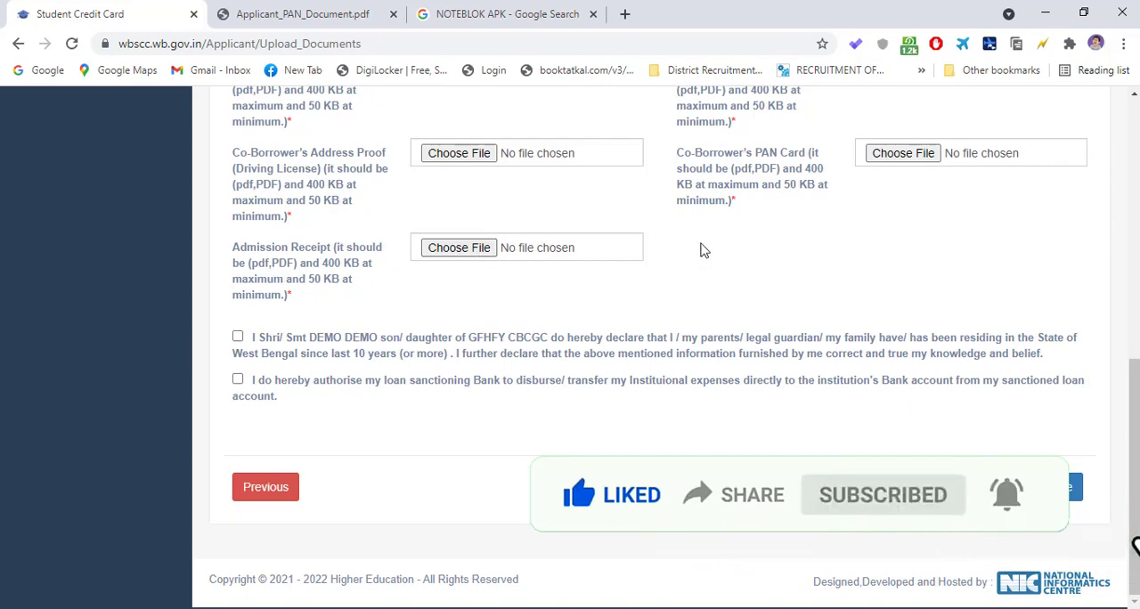
scroll(766, 272, up, 5)
scroll(757, 281, down, 5)
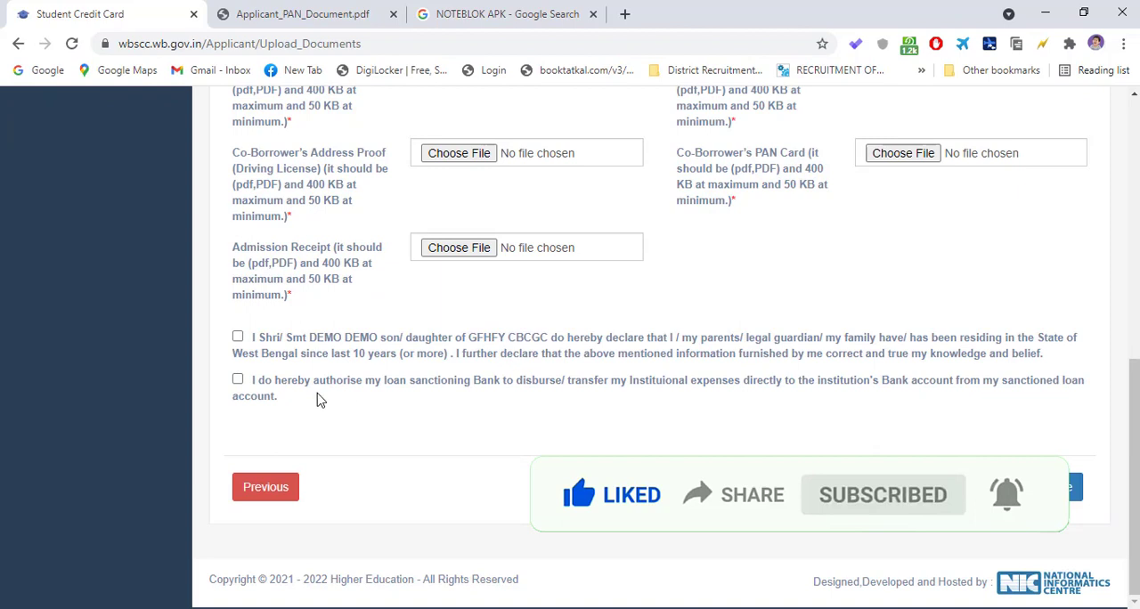
click(238, 339)
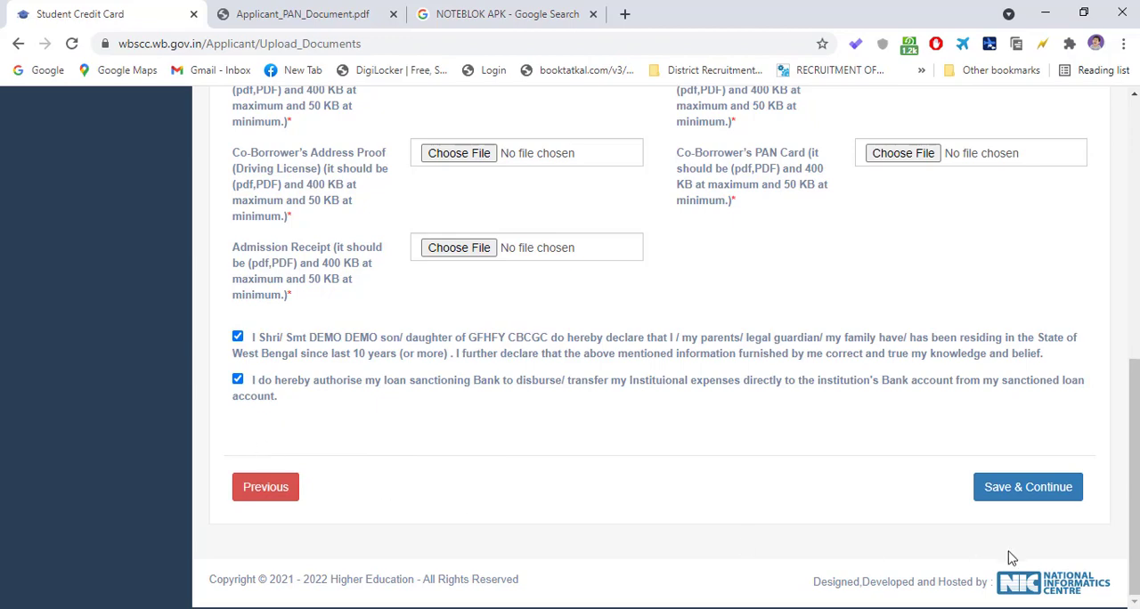
scroll(605, 327, up, 7)
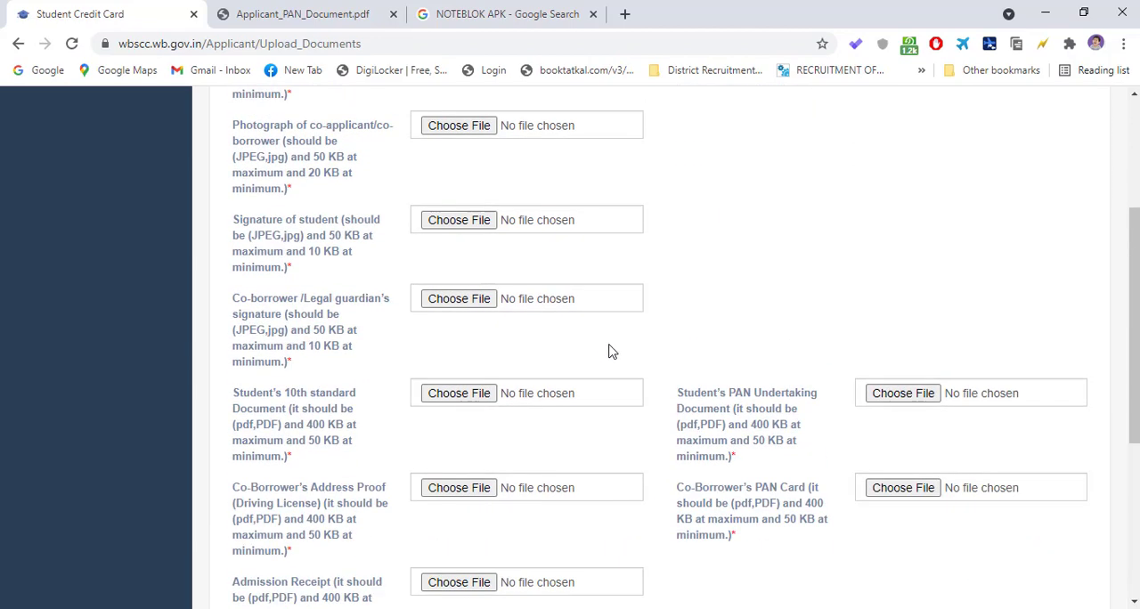
scroll(832, 283, down, 3)
scroll(796, 277, up, 3)
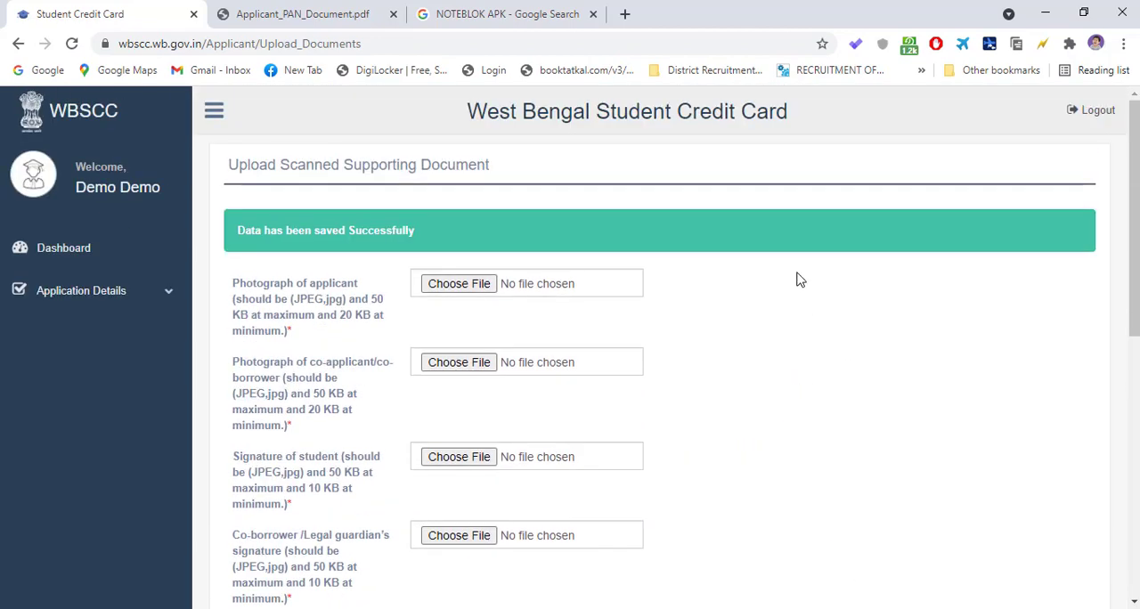
scroll(447, 314, down, 3)
scroll(447, 313, down, 3)
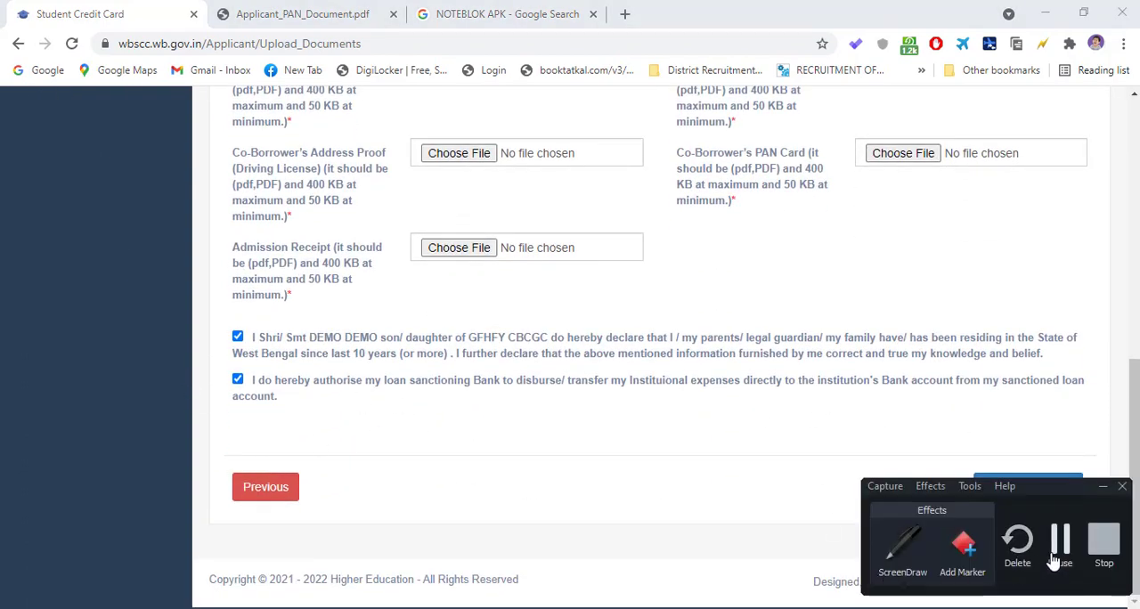
click(1059, 536)
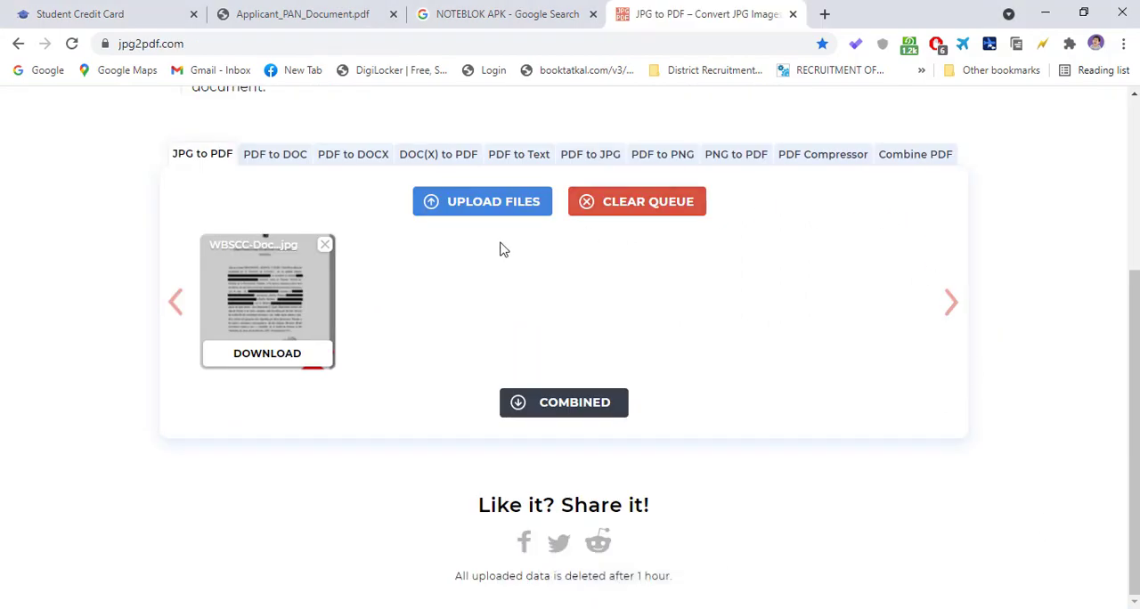
- Switch to the jpg2pdf.com converter page and download the WBSCC document image as a combined PDF
scroll(500, 250, up, 3)
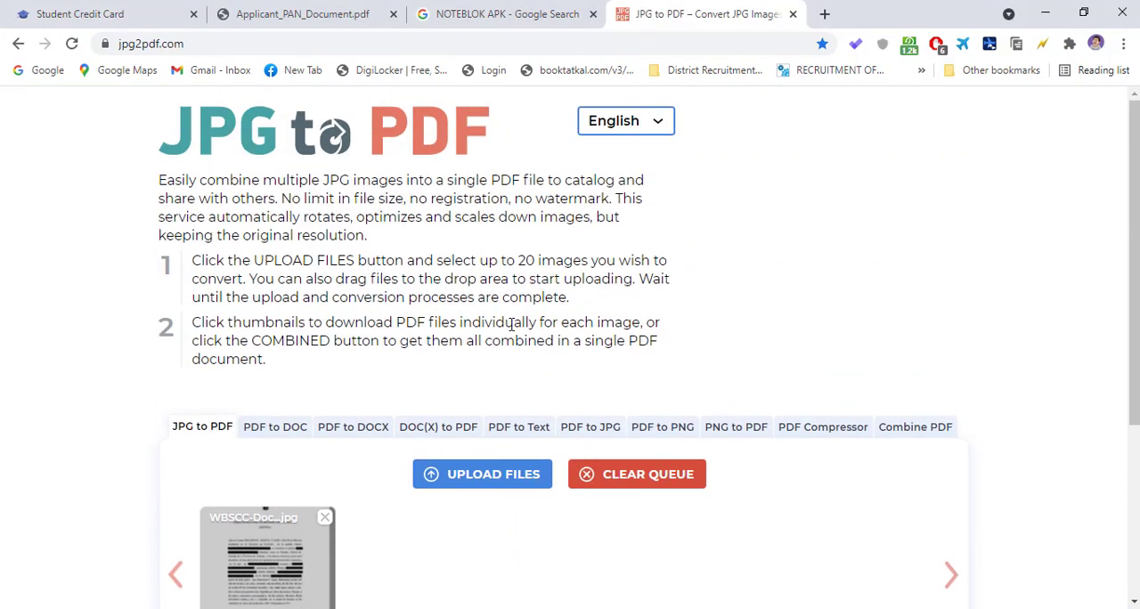
scroll(513, 325, down, 3)
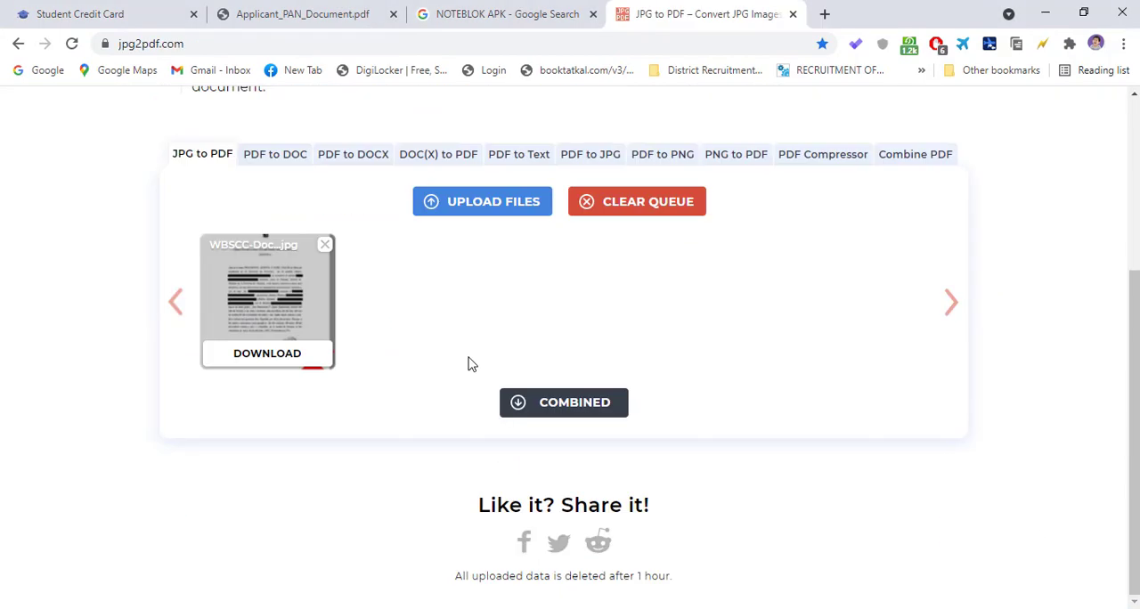
click(574, 410)
mouse_move(738, 602)
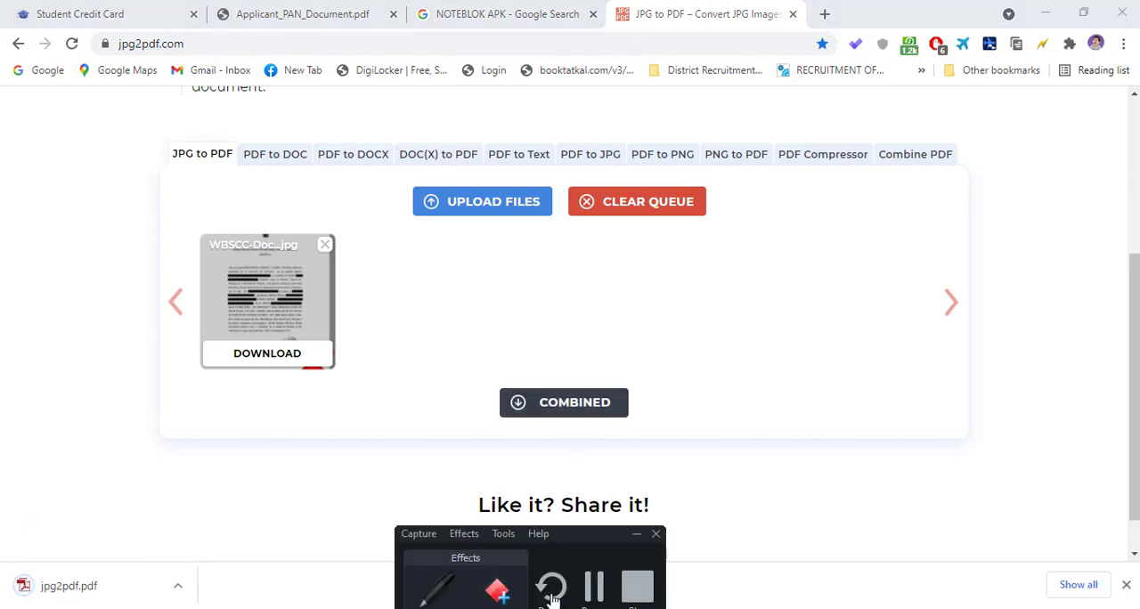
click(594, 586)
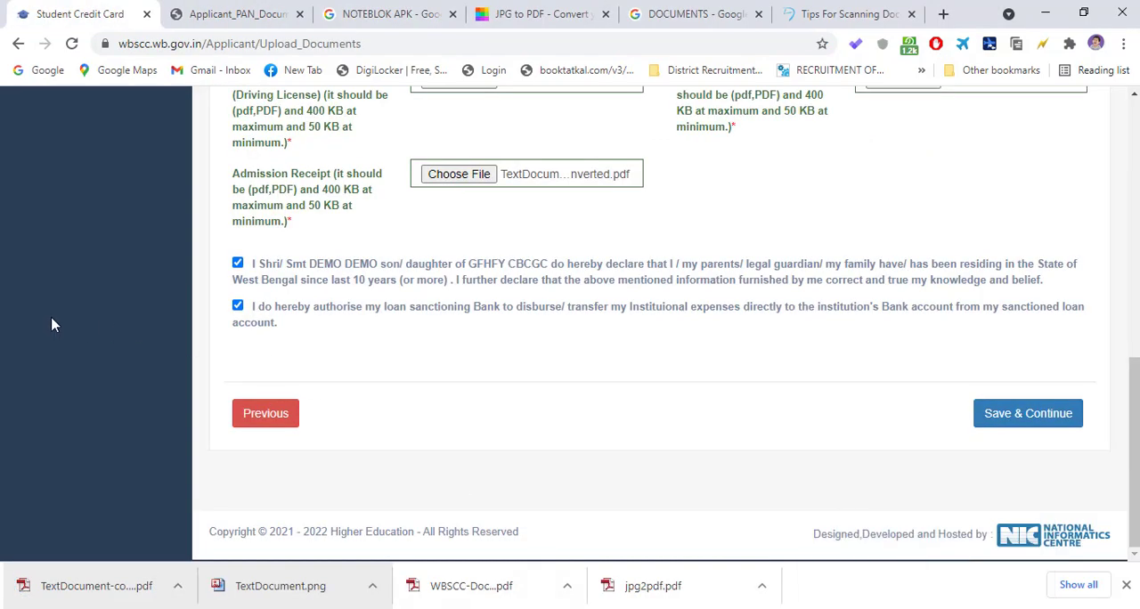
- Return to the WBSCC upload page and submit the selected photographs, signatures and PDF documents
scroll(645, 323, up, 5)
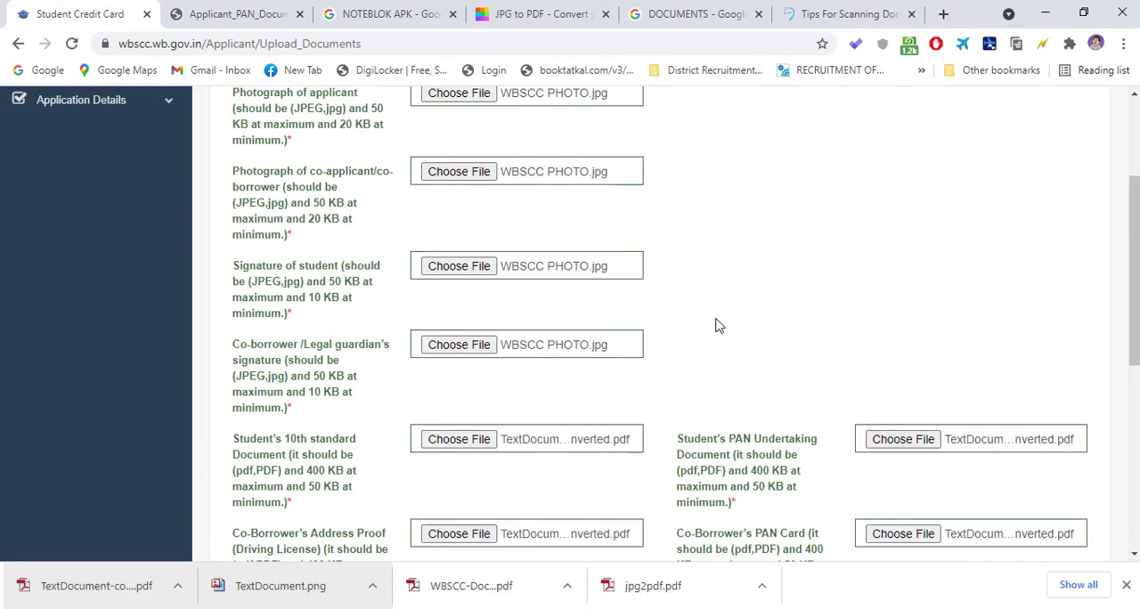
scroll(720, 326, down, 5)
click(1016, 419)
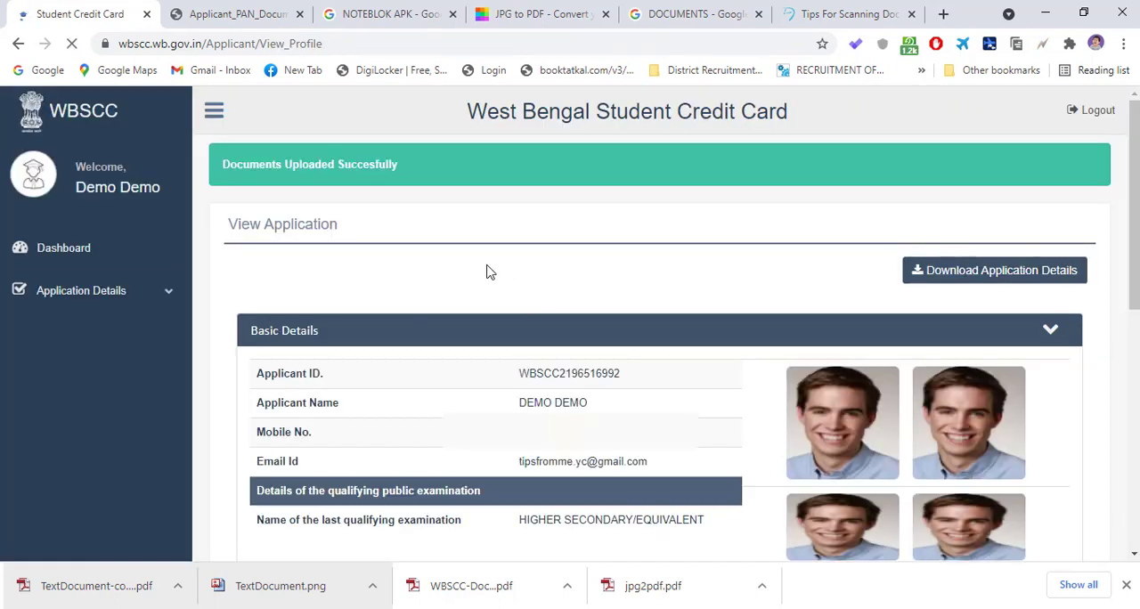
- Review the applicant's basic details, 10th standard details and present course of study in the application view
scroll(504, 276, down, 3)
scroll(470, 277, up, 3)
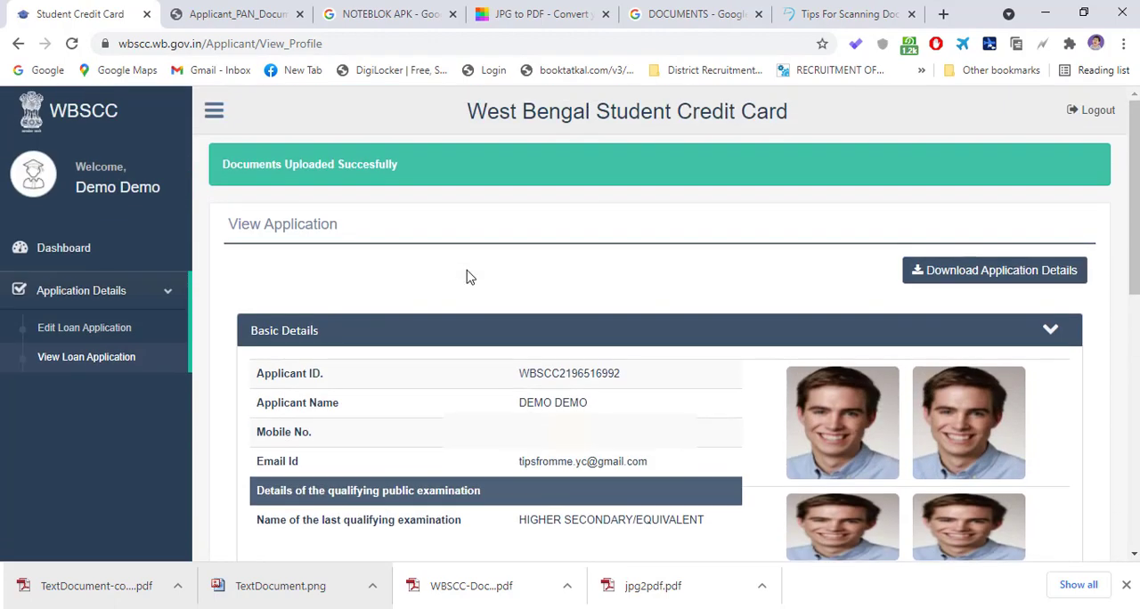
scroll(472, 277, down, 6)
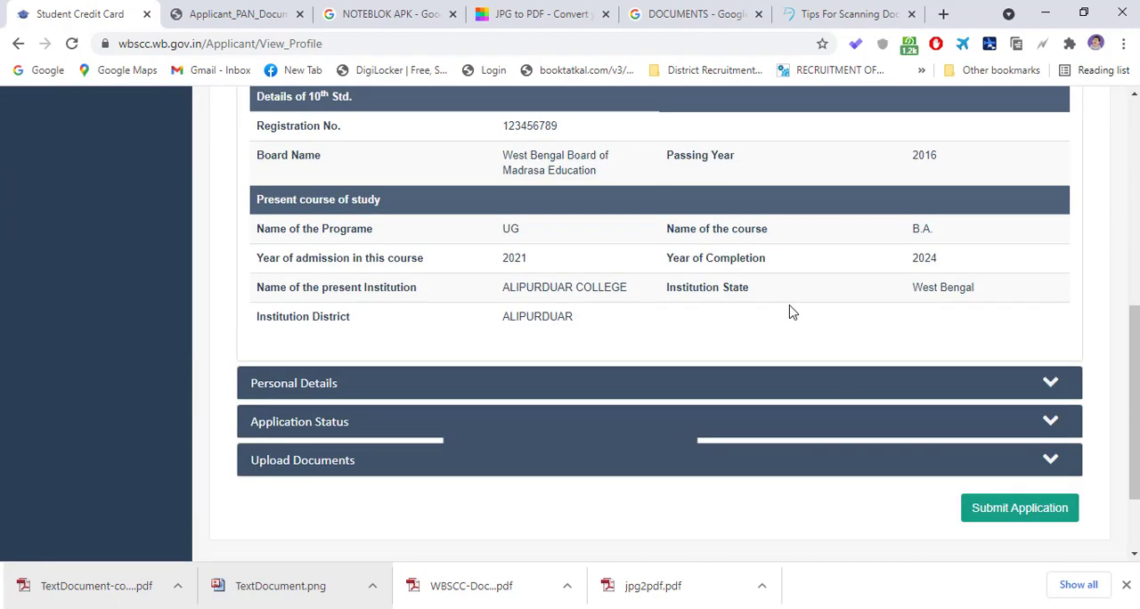
scroll(539, 255, up, 6)
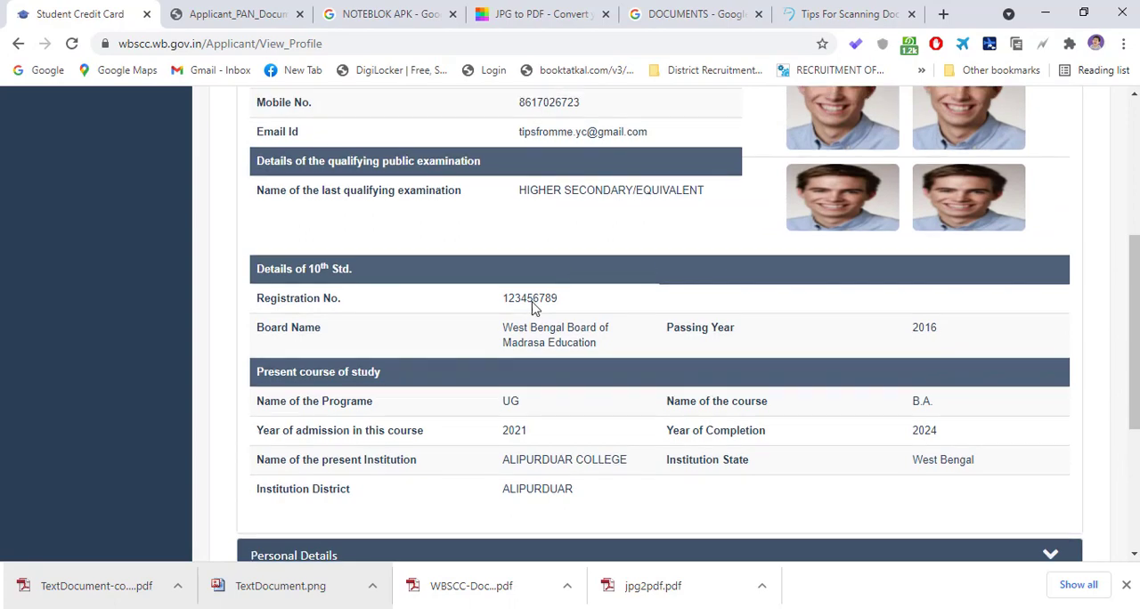
scroll(499, 306, down, 2)
scroll(535, 285, down, 3)
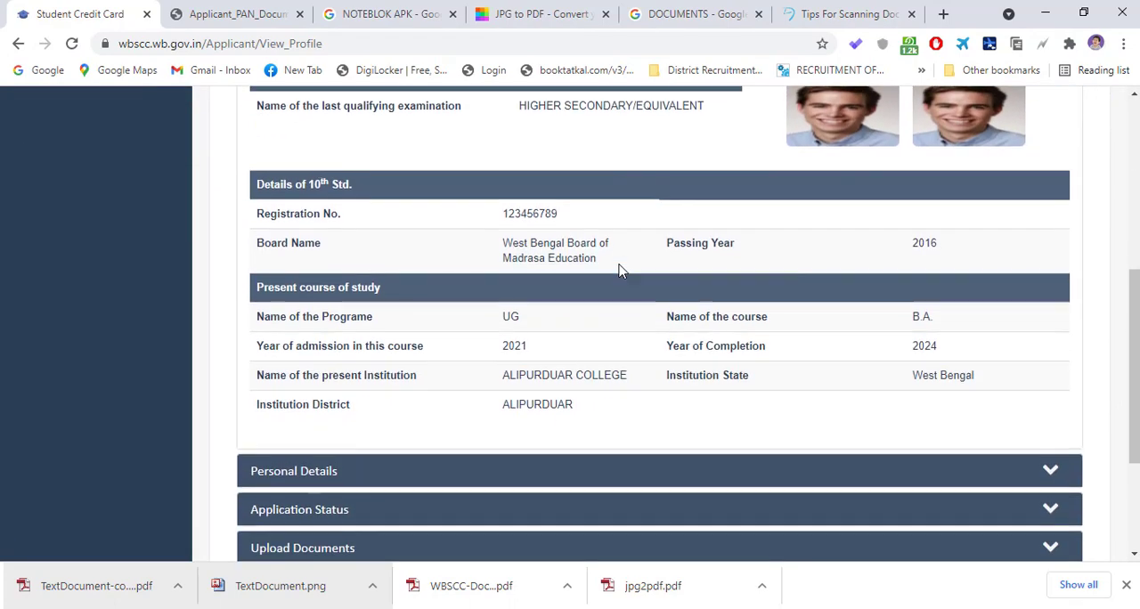
scroll(561, 282, up, 5)
scroll(356, 276, down, 8)
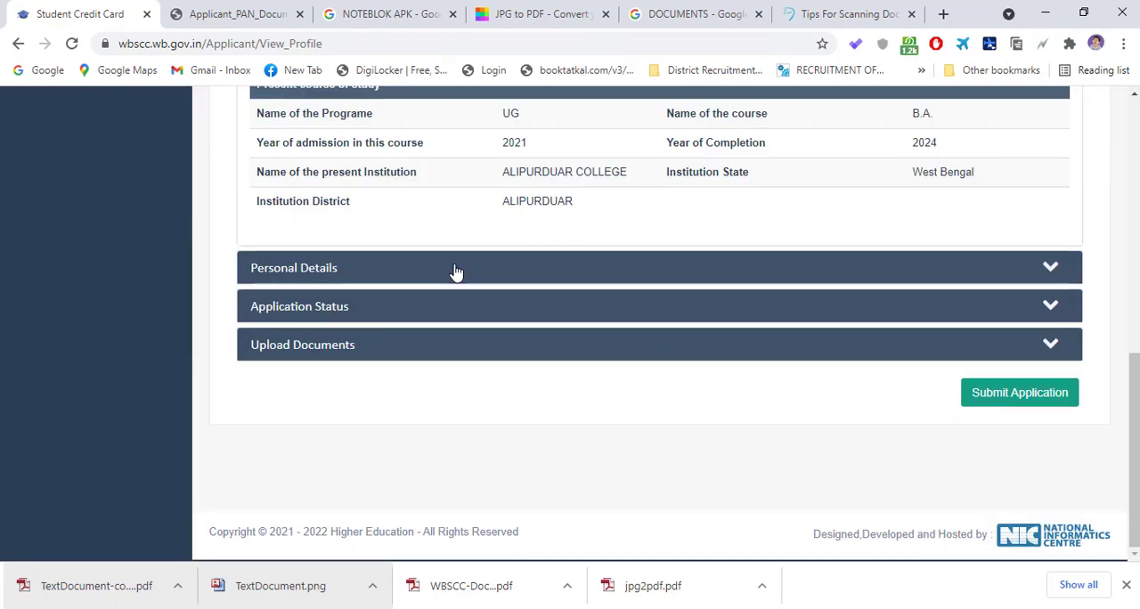
scroll(534, 258, up, 8)
scroll(534, 313, down, 4)
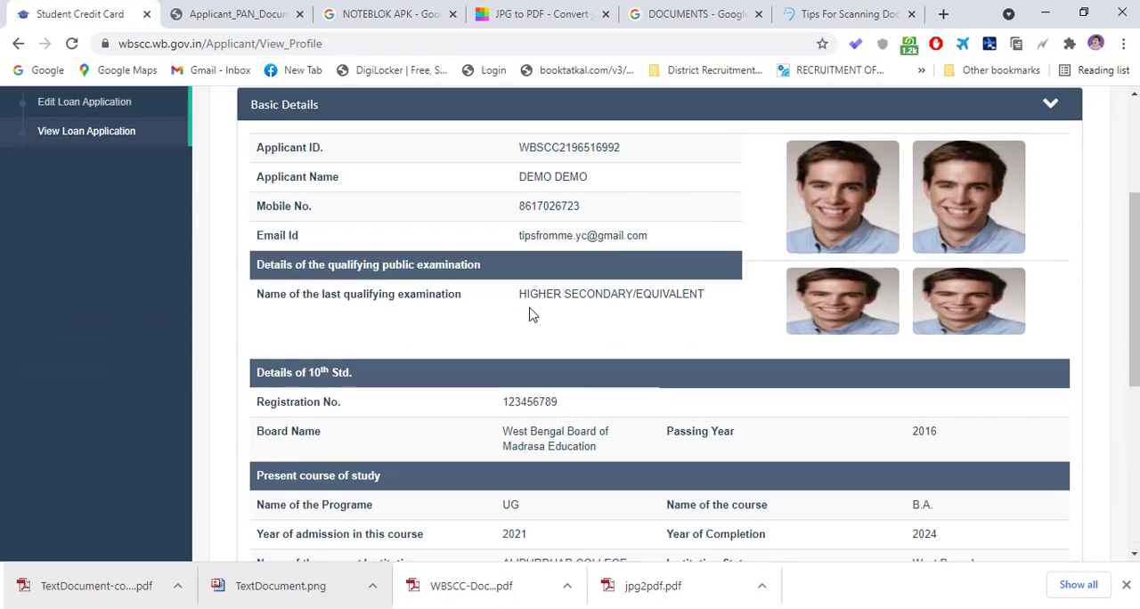
scroll(572, 314, up, 3)
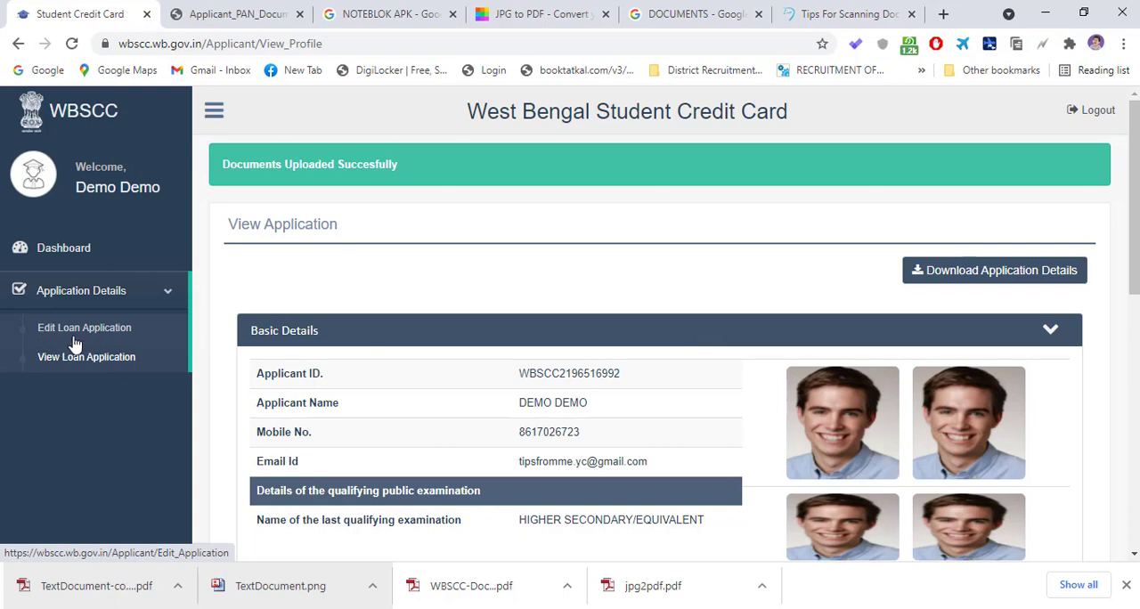
scroll(539, 356, down, 5)
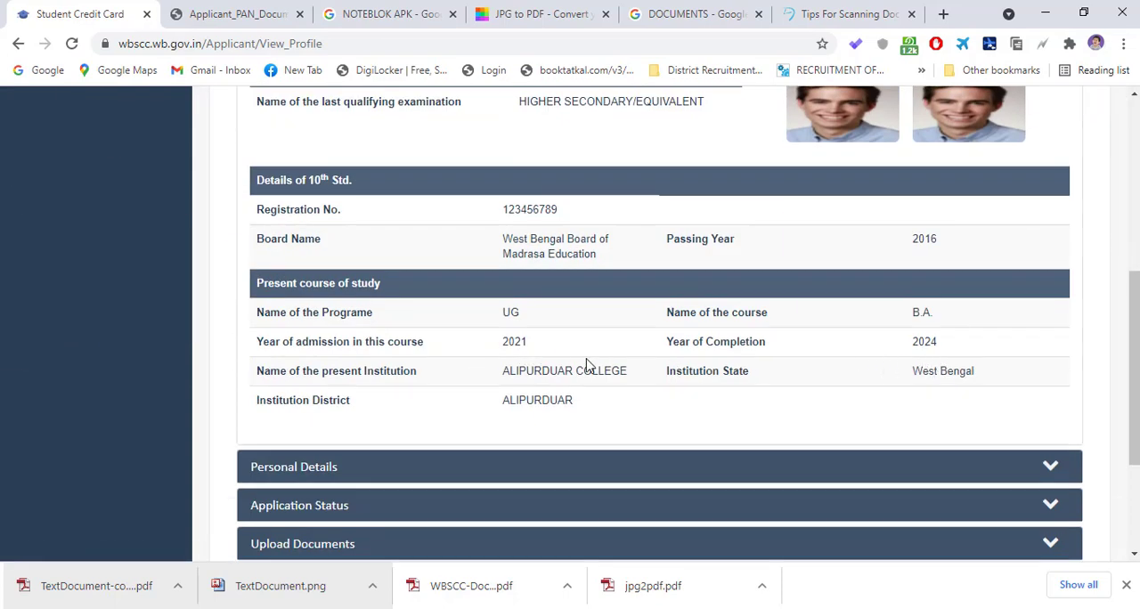
- Examine the application's personal, co-borrower, loan and bank details, and the list of uploaded documents
click(757, 474)
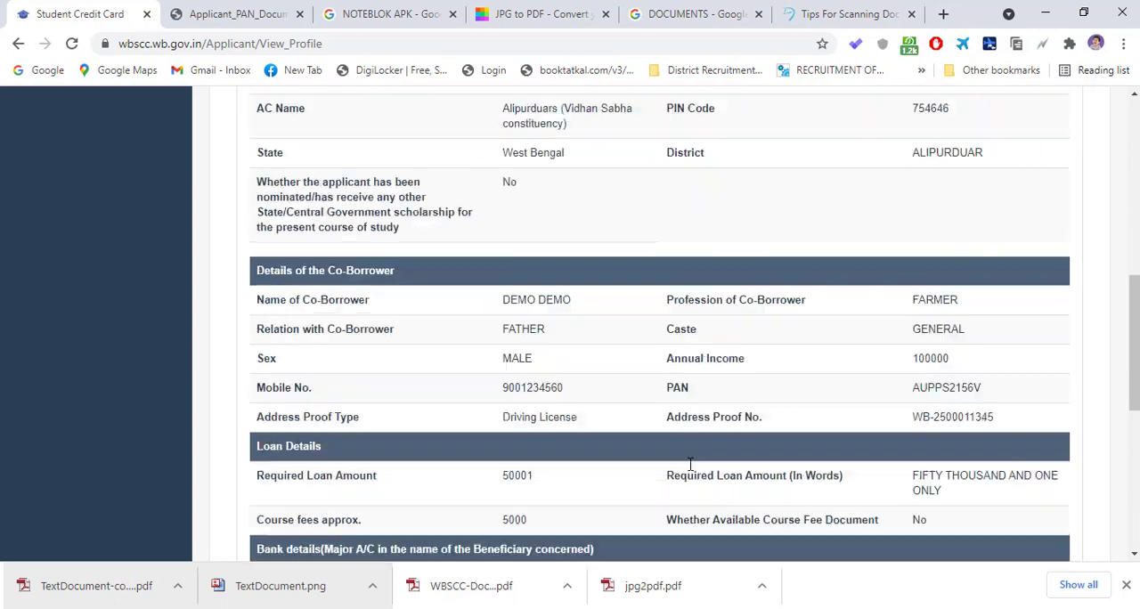
scroll(705, 390, down, 4)
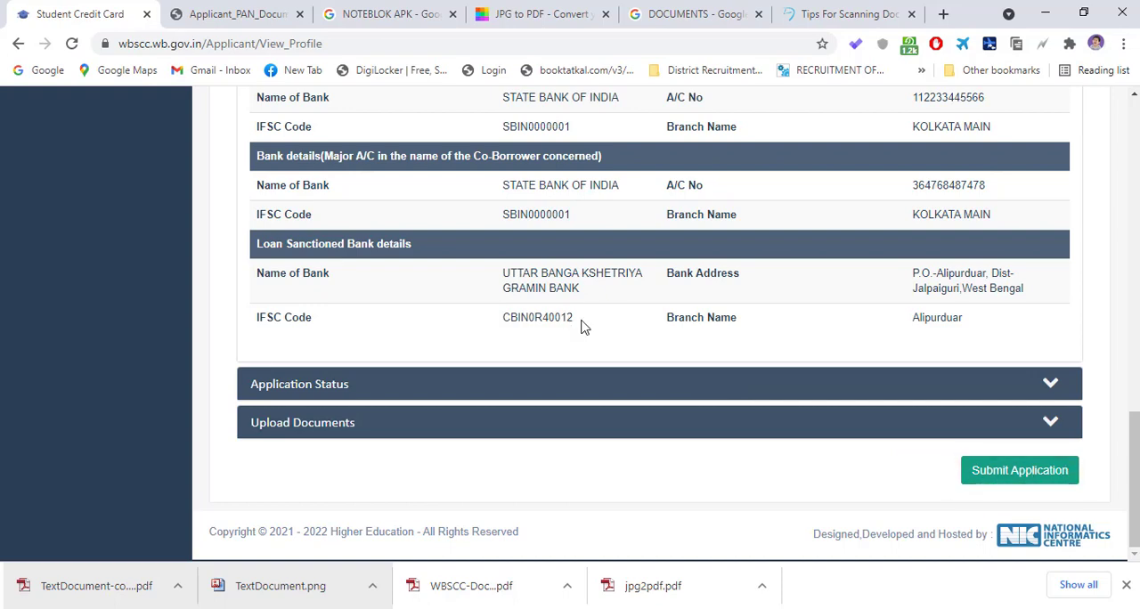
drag(581, 326, 531, 321)
click(529, 384)
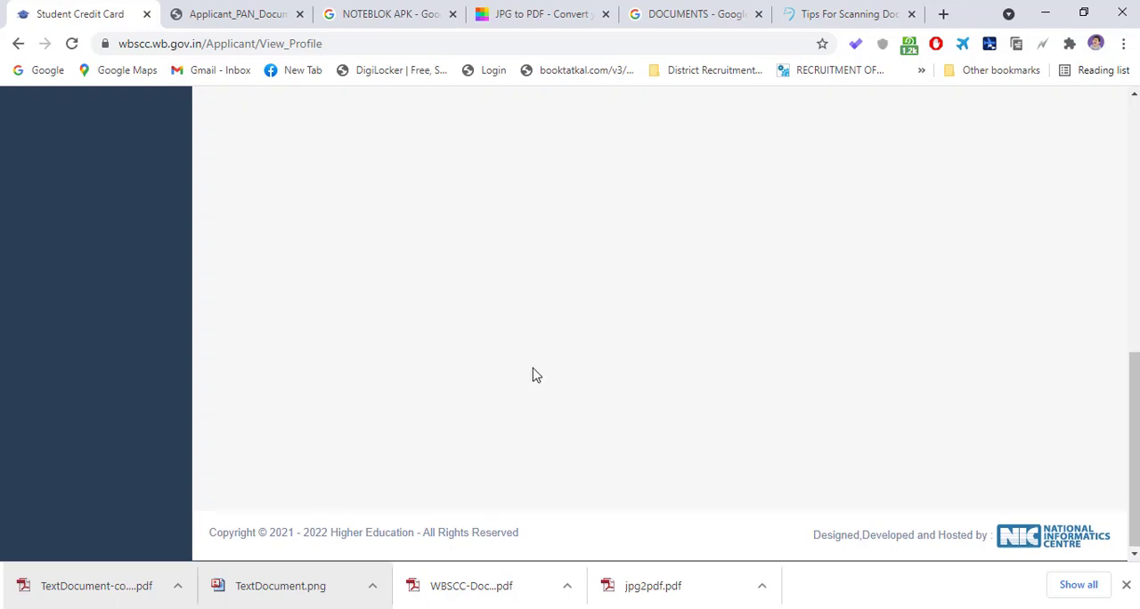
click(529, 400)
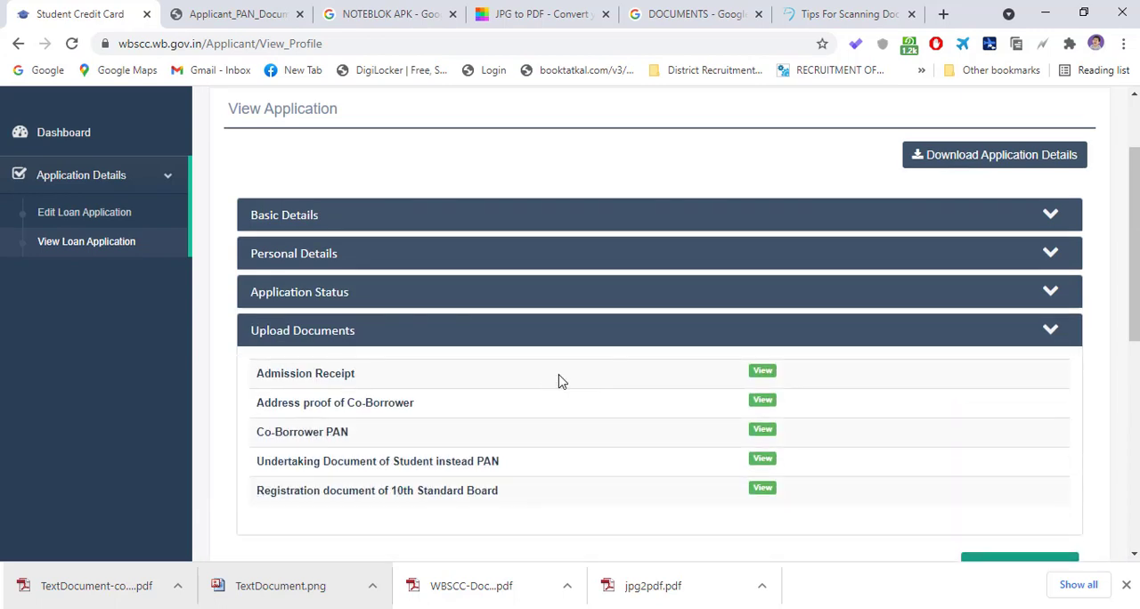
scroll(723, 407, down, 4)
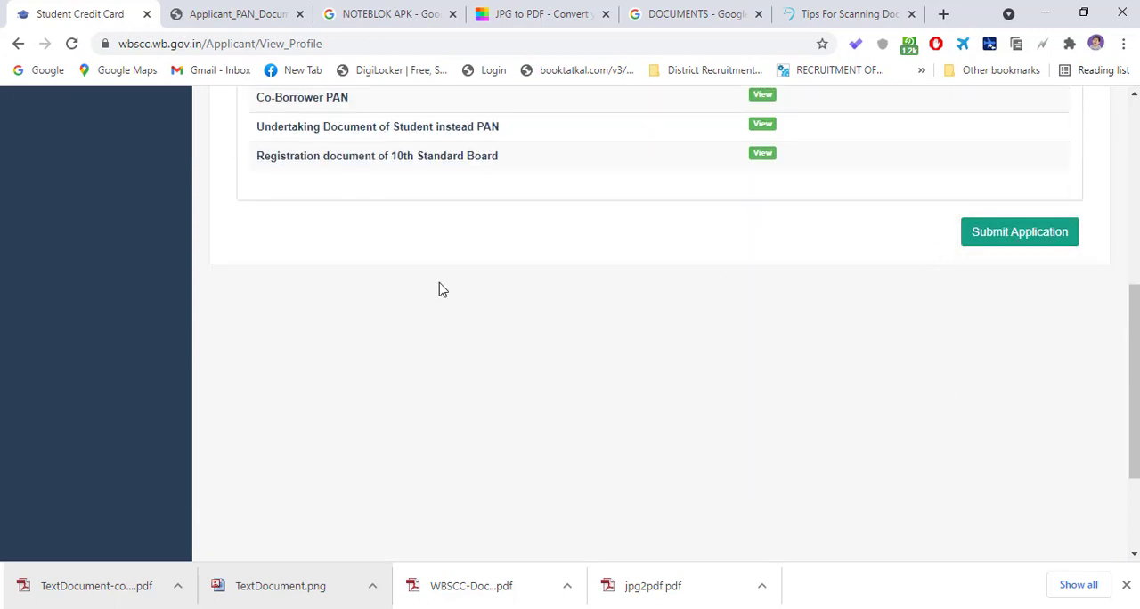
click(742, 608)
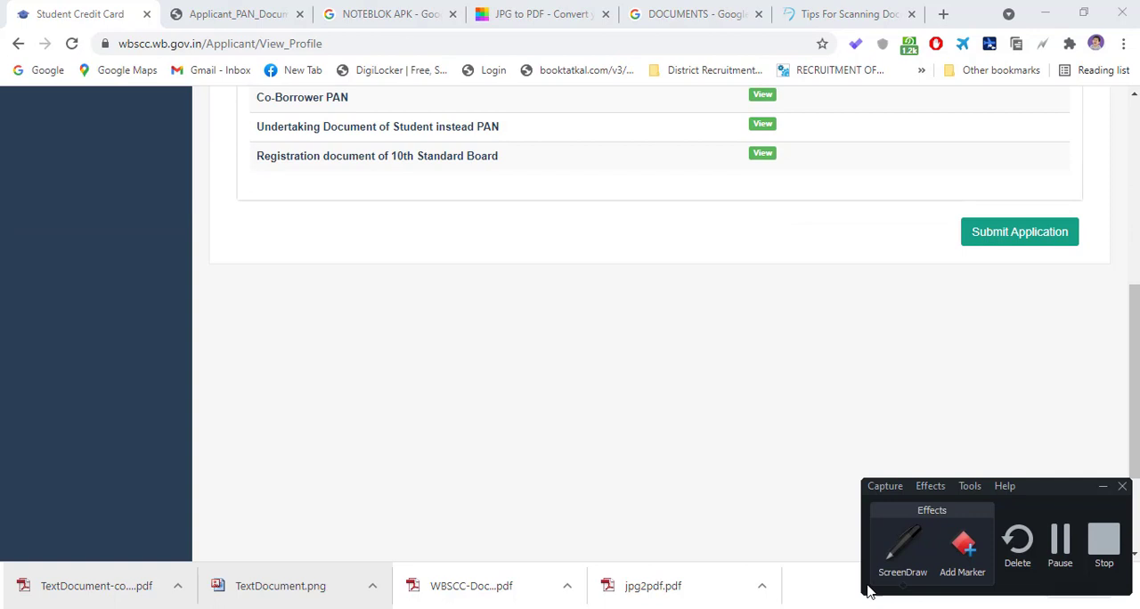
click(1050, 545)
click(742, 608)
scroll(535, 379, up, 3)
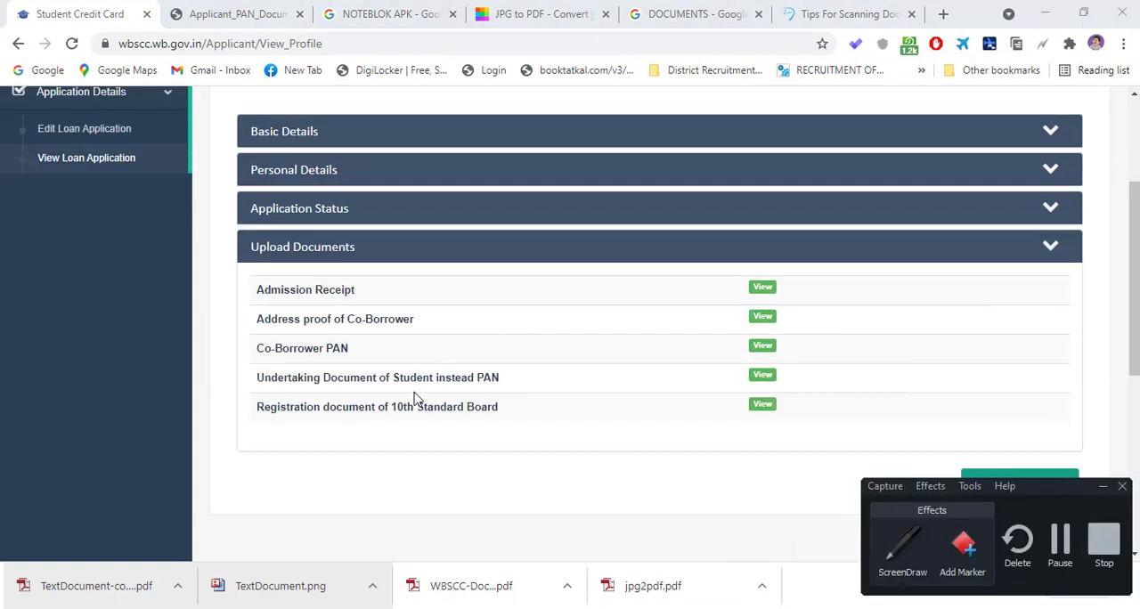
click(223, 356)
scroll(223, 356, up, 3)
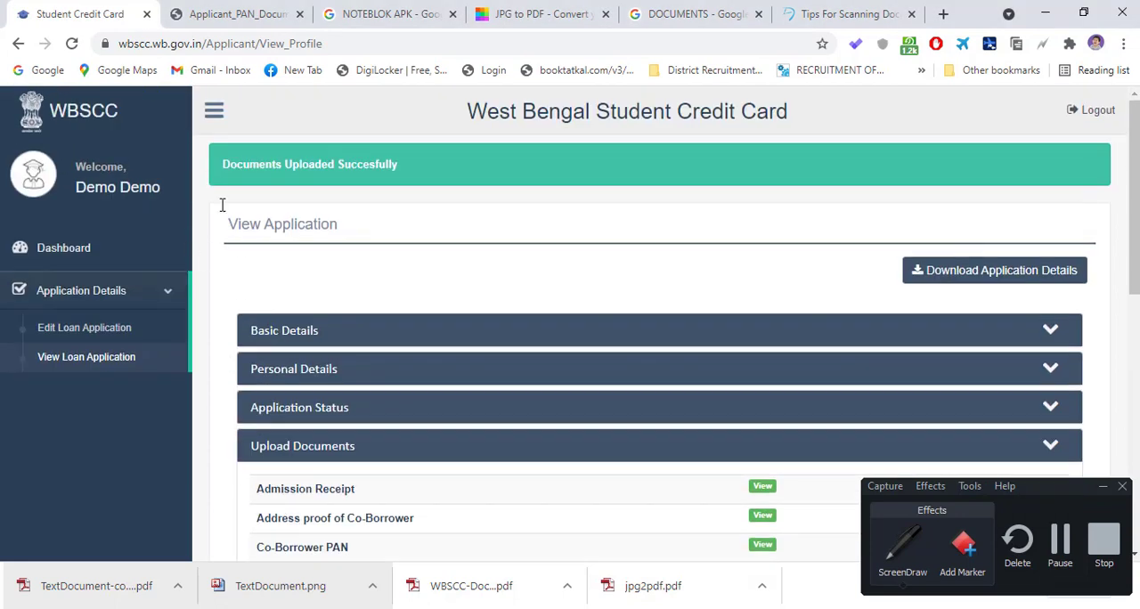
click(214, 114)
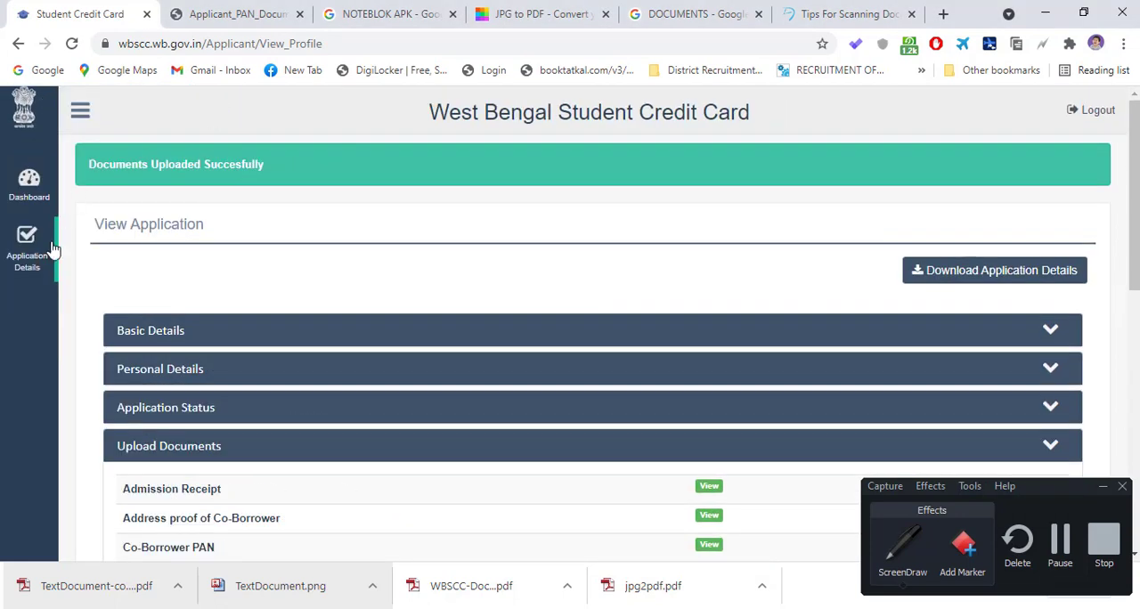
click(82, 114)
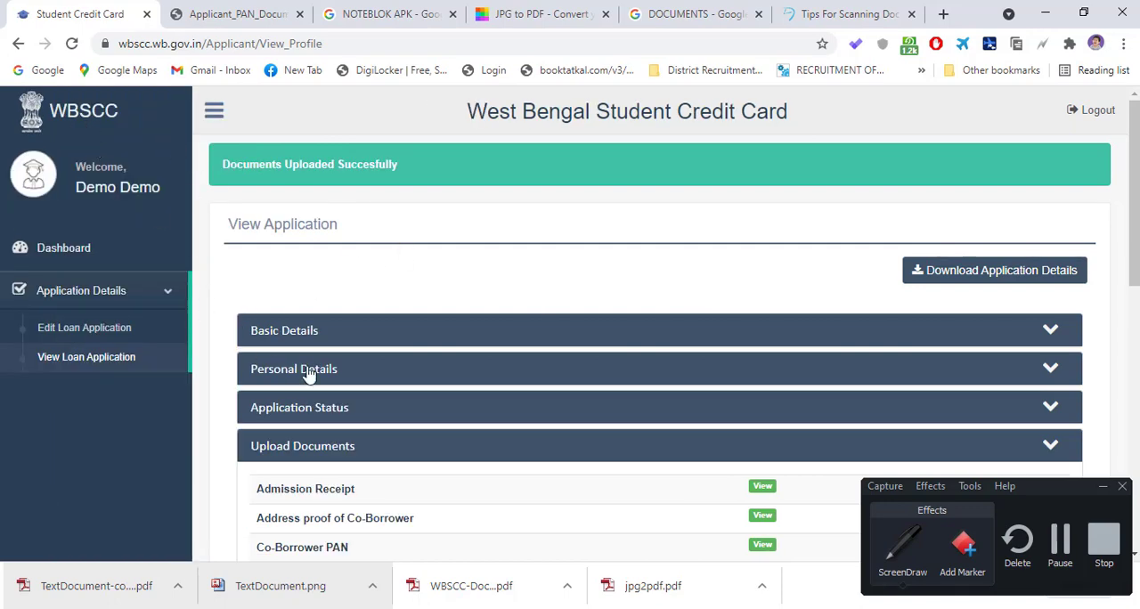
- Open the loan application for editing, check its details through to the bank sections, and save it
scroll(357, 378, down, 2)
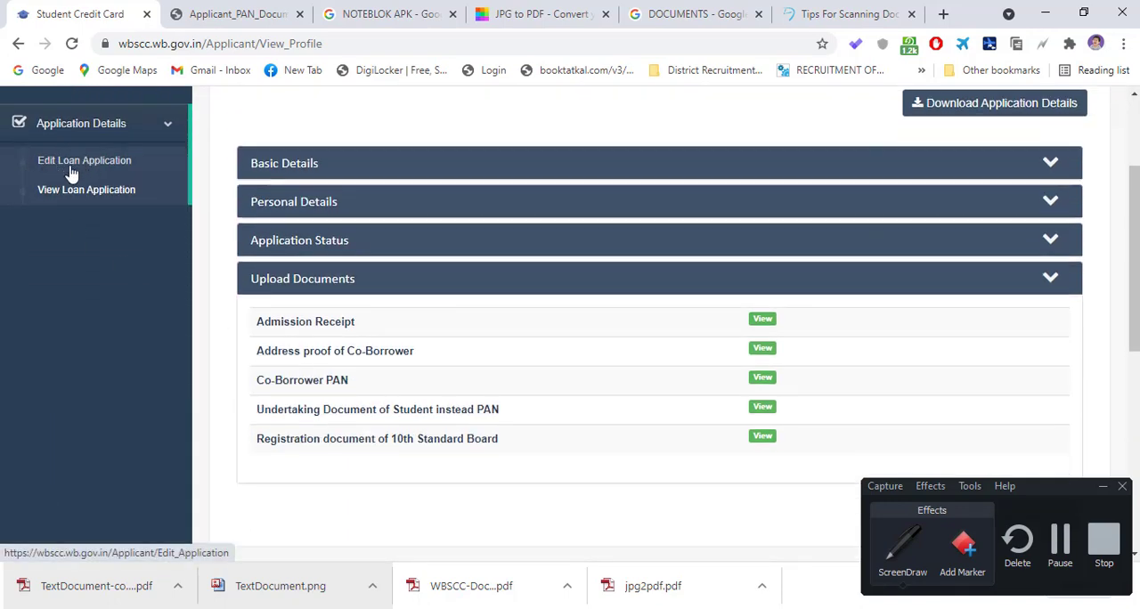
click(86, 166)
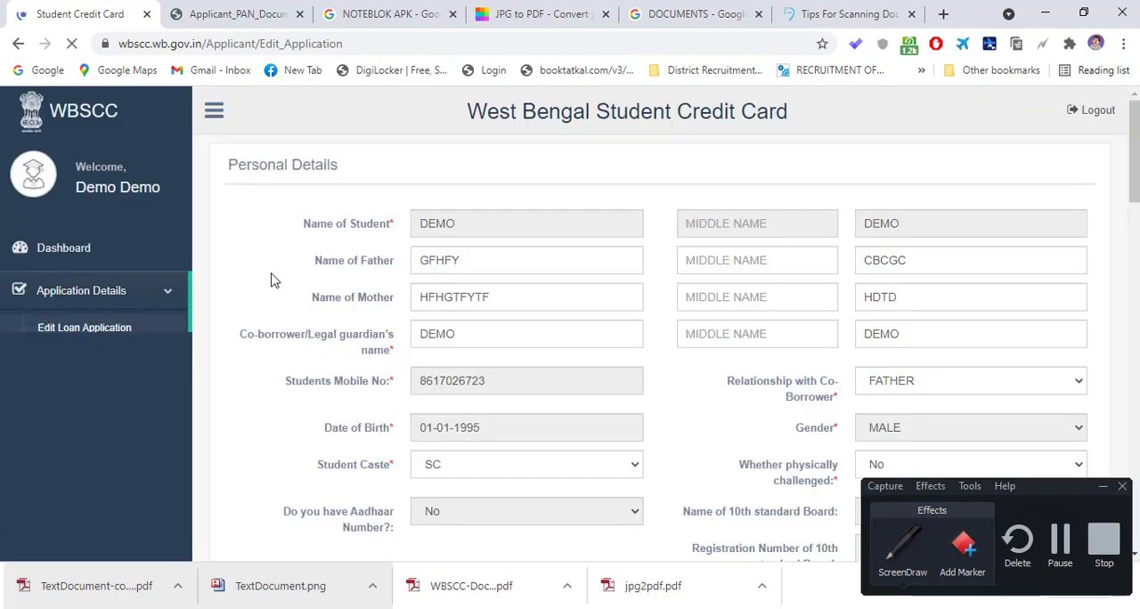
click(1101, 488)
scroll(699, 402, down, 10)
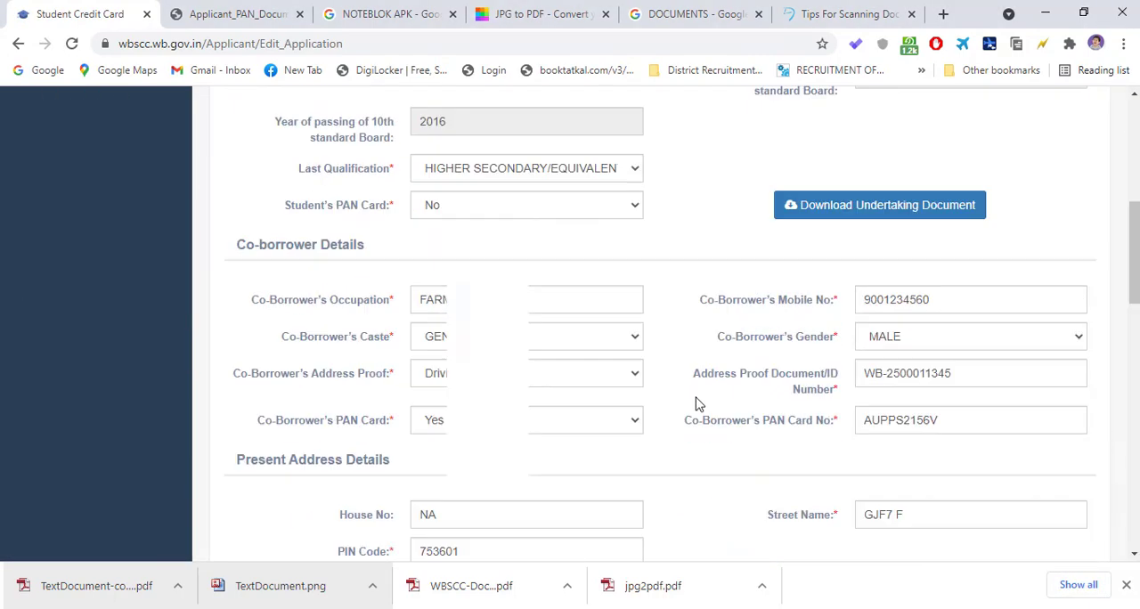
scroll(668, 409, up, 2)
scroll(668, 409, down, 10)
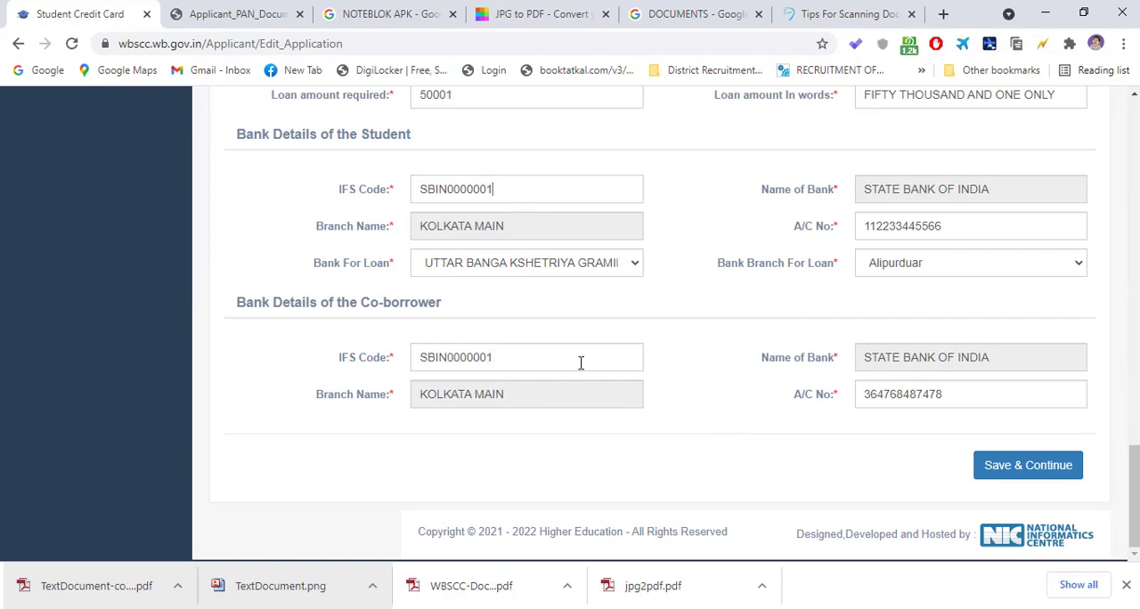
scroll(892, 296, up, 5)
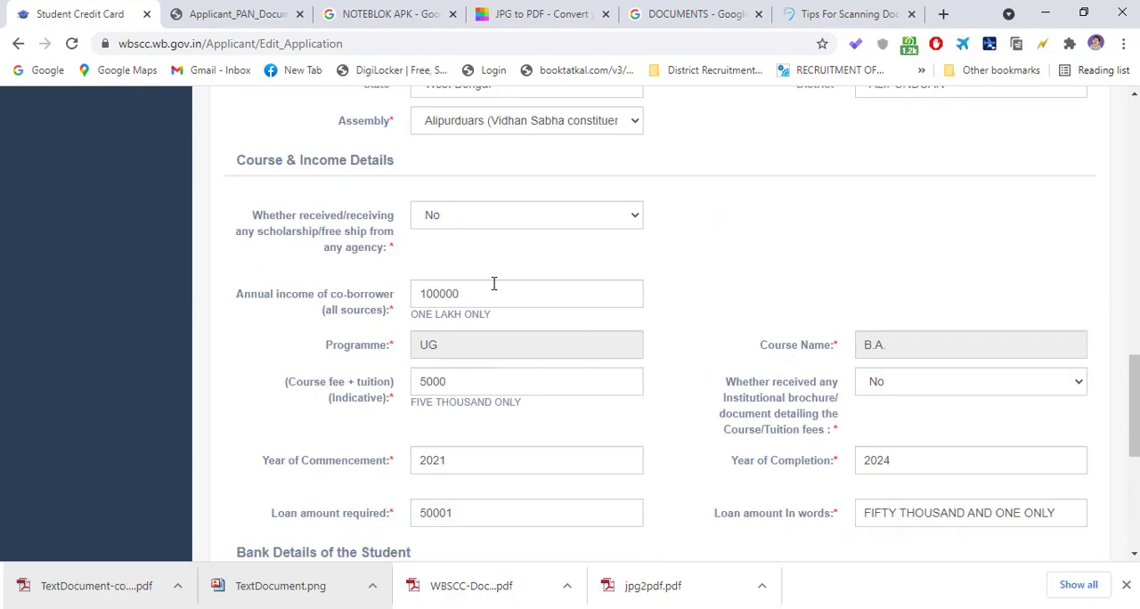
scroll(766, 374, down, 5)
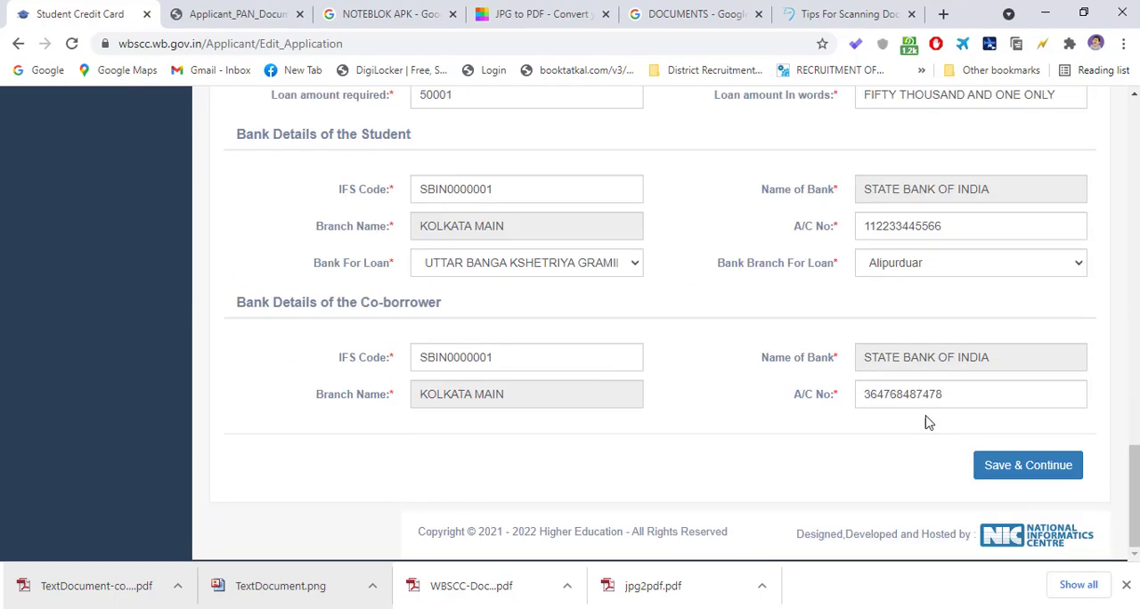
click(1033, 475)
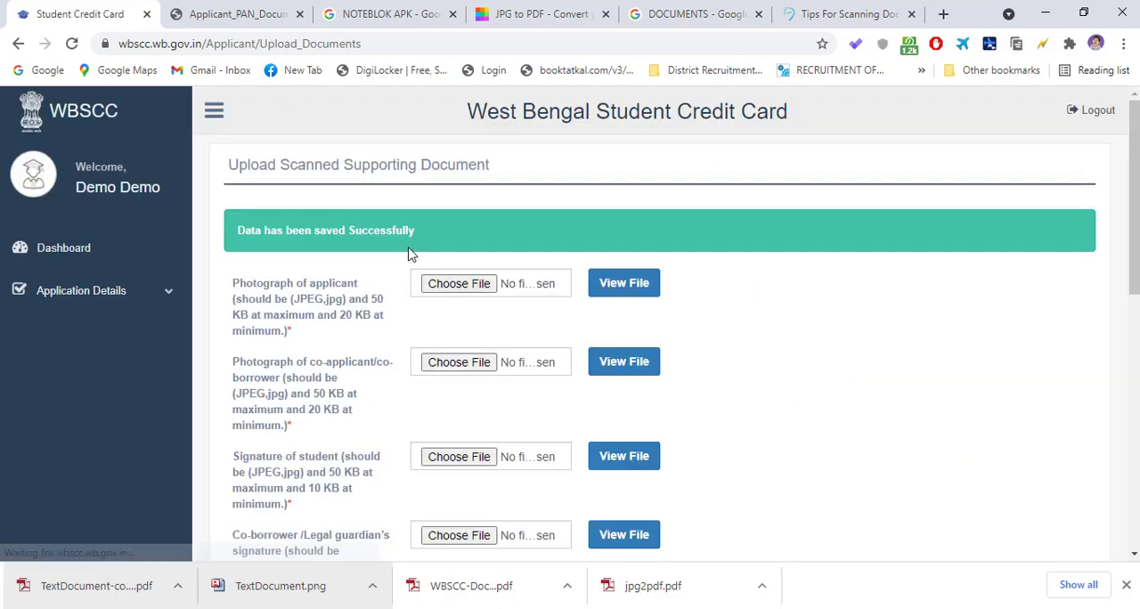
- Check the saved document upload page, and view the application's activity statuses and account options on the dashboard
scroll(408, 254, down, 7)
scroll(512, 408, up, 10)
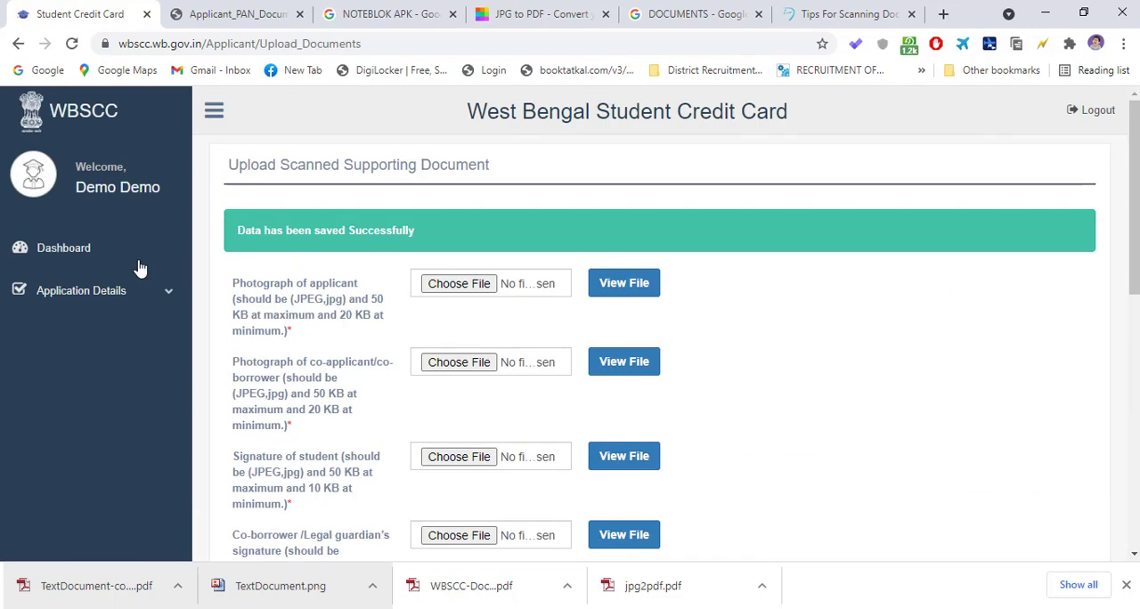
click(82, 262)
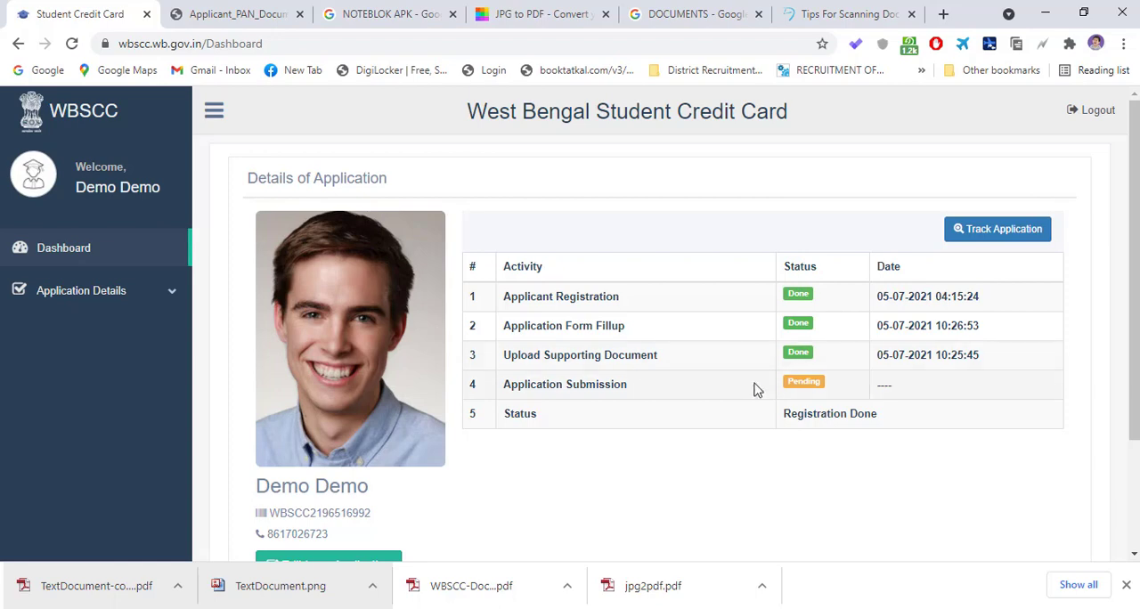
scroll(795, 382, down, 3)
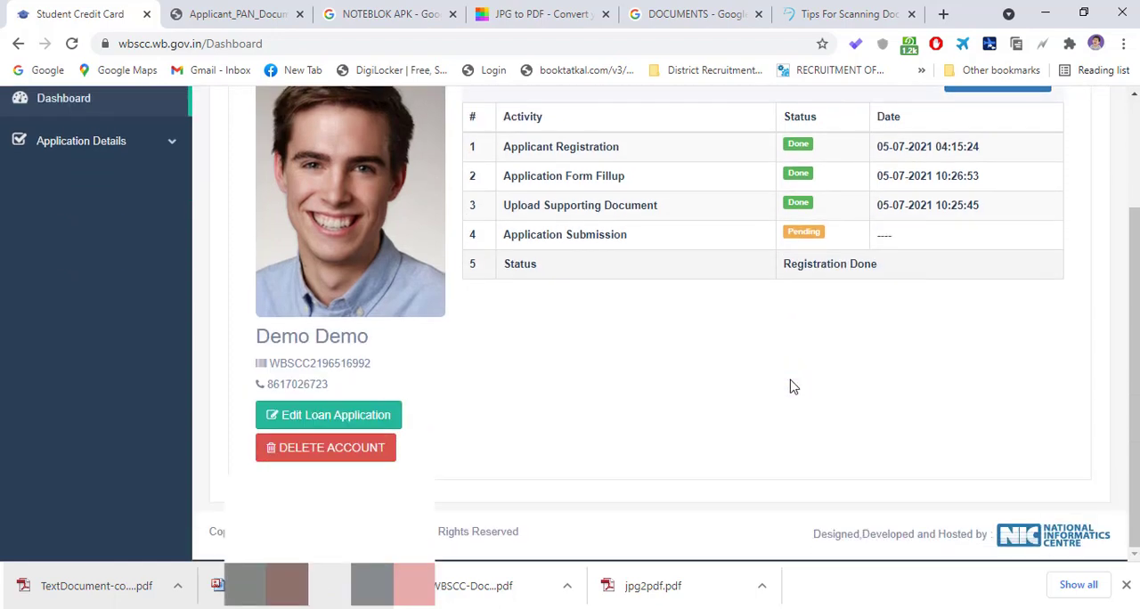
- Reopen the loan application for editing, and save both its details form and the supporting document upload page as they are
click(337, 425)
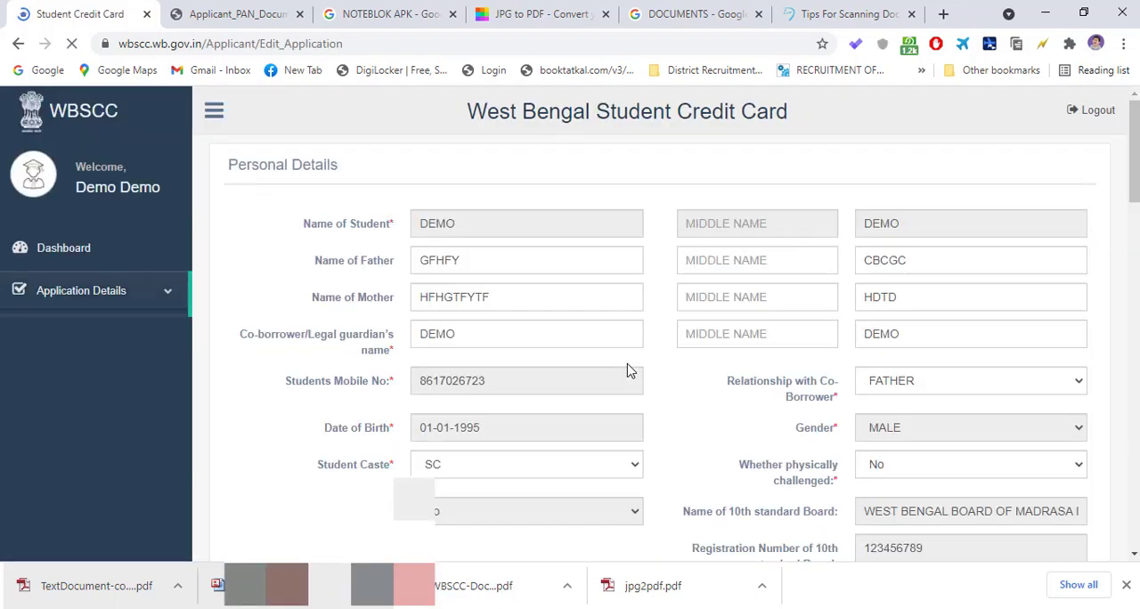
scroll(932, 402, down, 10)
scroll(935, 403, down, 5)
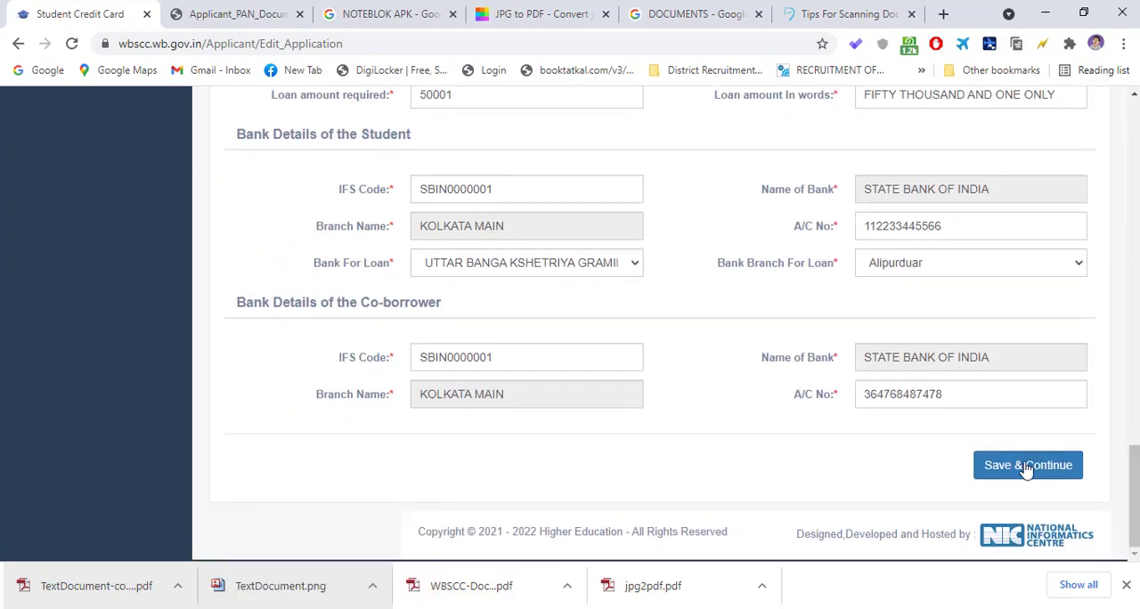
click(1020, 465)
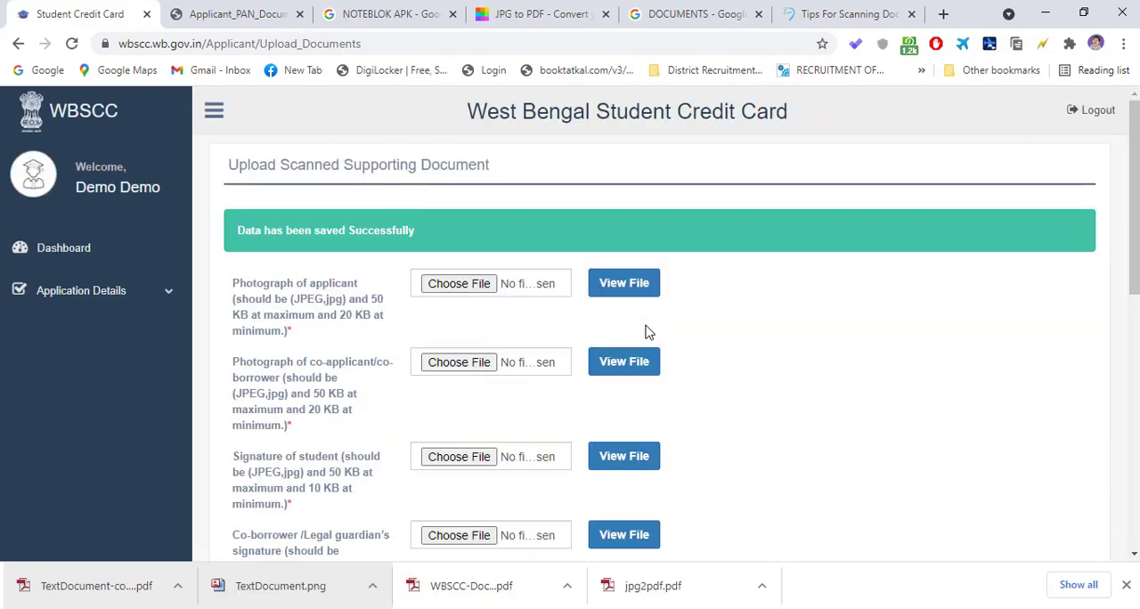
scroll(643, 331, down, 5)
scroll(710, 437, down, 3)
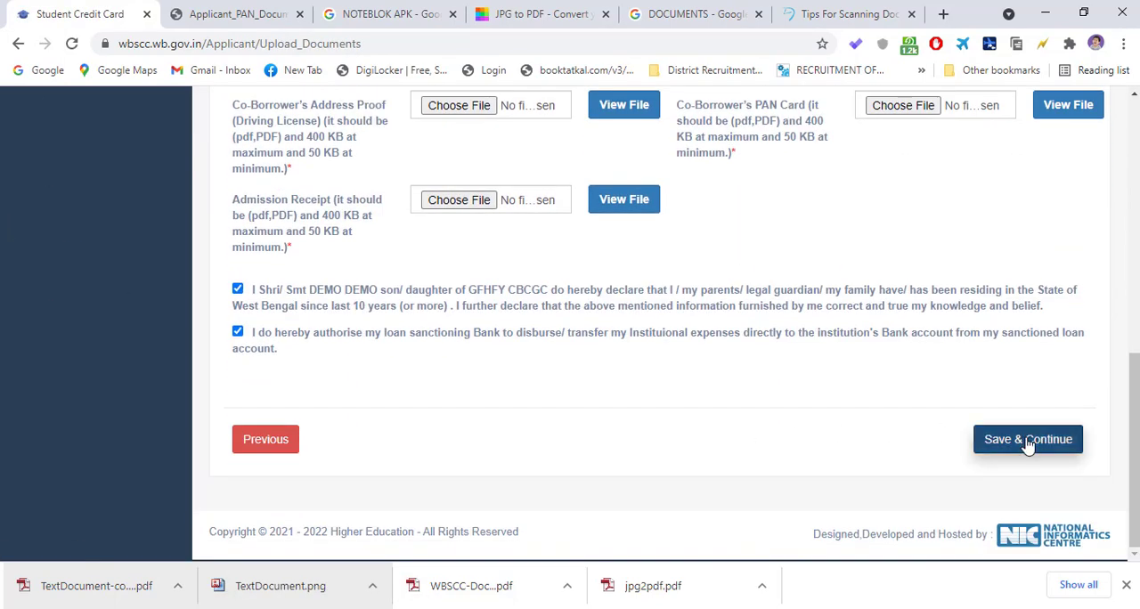
click(1016, 438)
- Open the co-borrower's address proof from the application's uploaded documents, read through it and close the preview
scroll(695, 390, down, 10)
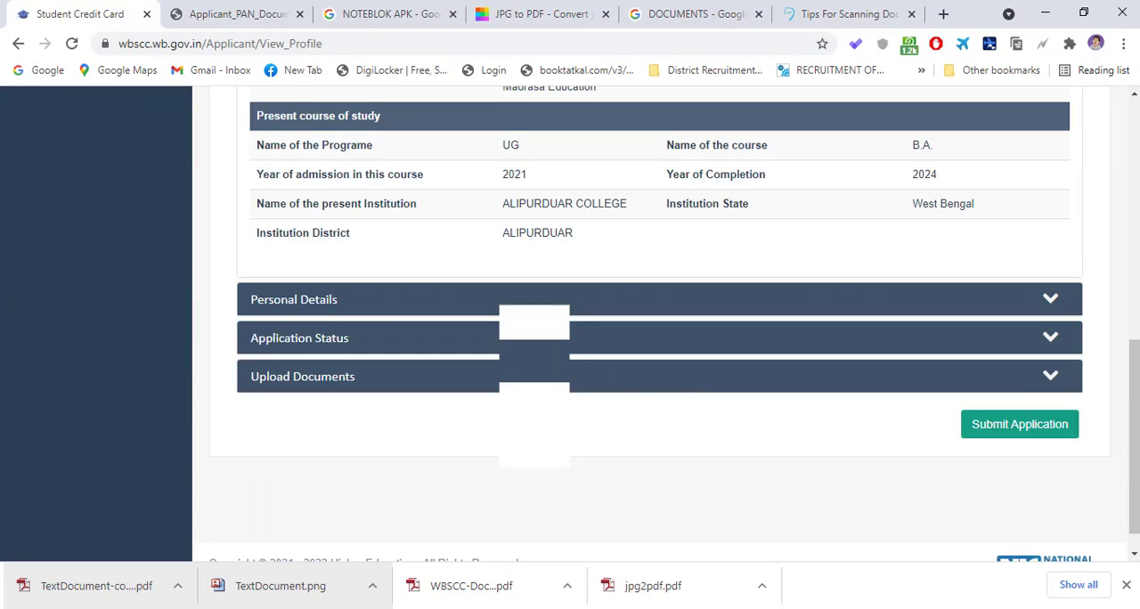
click(606, 374)
scroll(650, 362, up, 3)
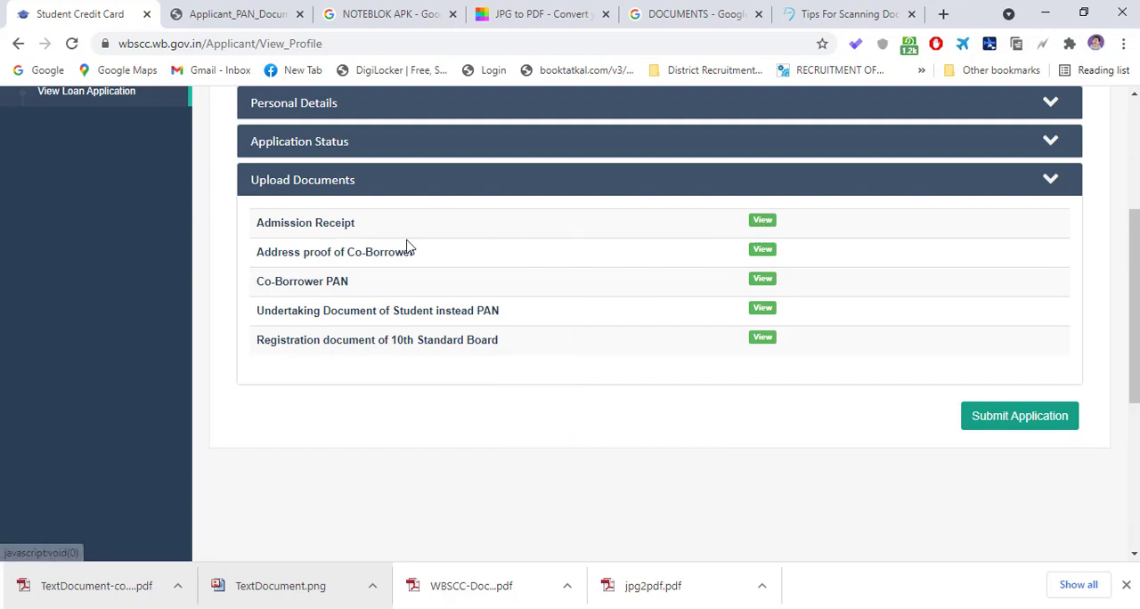
click(760, 259)
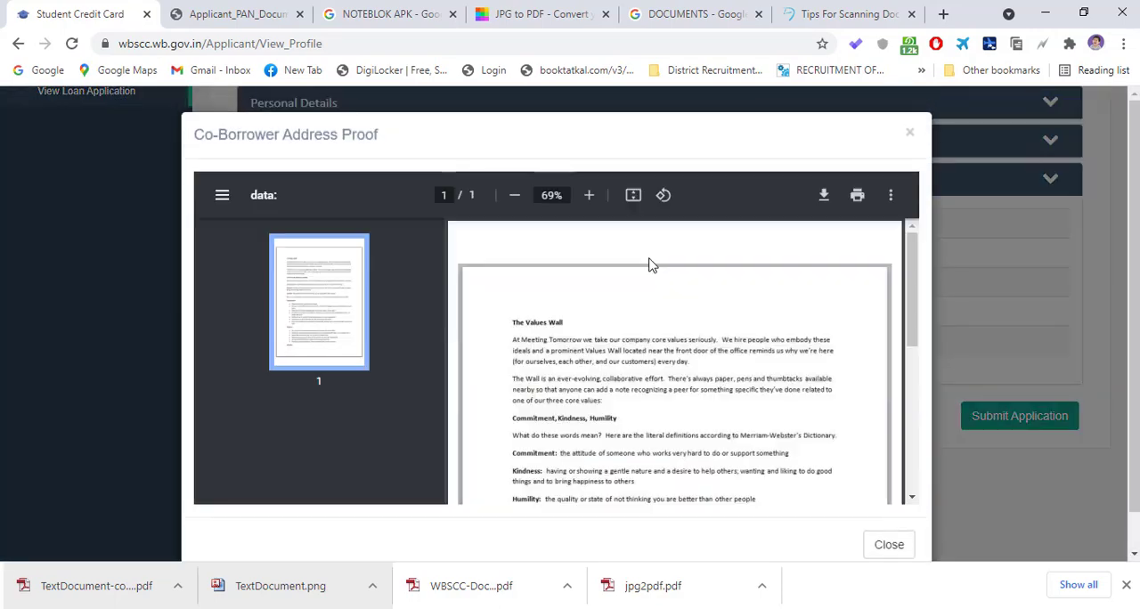
scroll(584, 343, down, 5)
scroll(583, 343, up, 5)
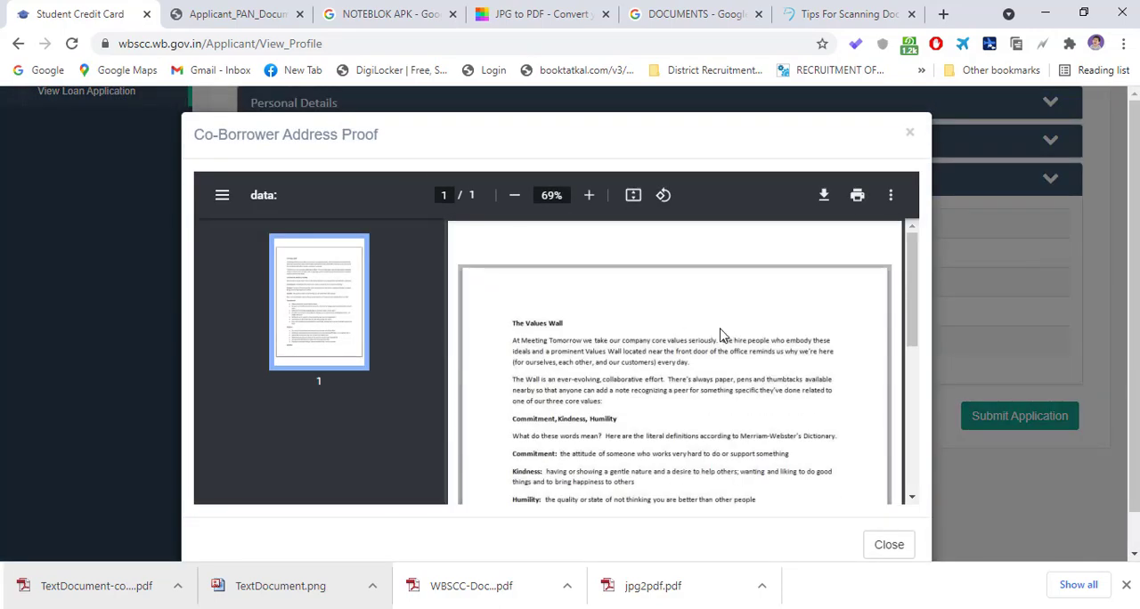
scroll(722, 334, down, 5)
scroll(732, 337, up, 5)
scroll(753, 266, down, 5)
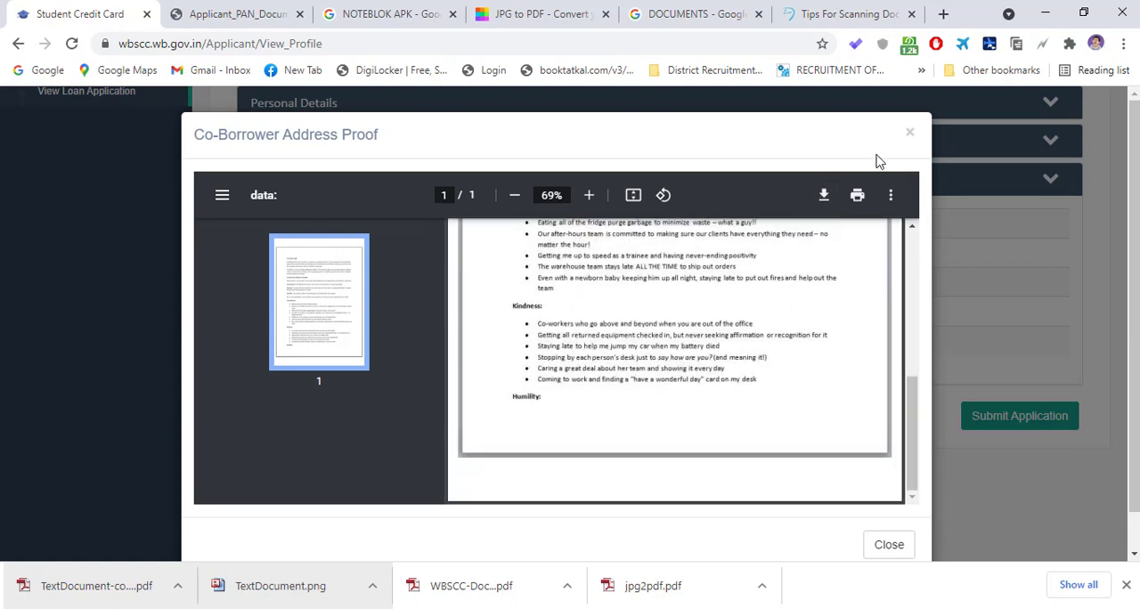
click(910, 133)
scroll(818, 204, down, 5)
scroll(912, 394, up, 6)
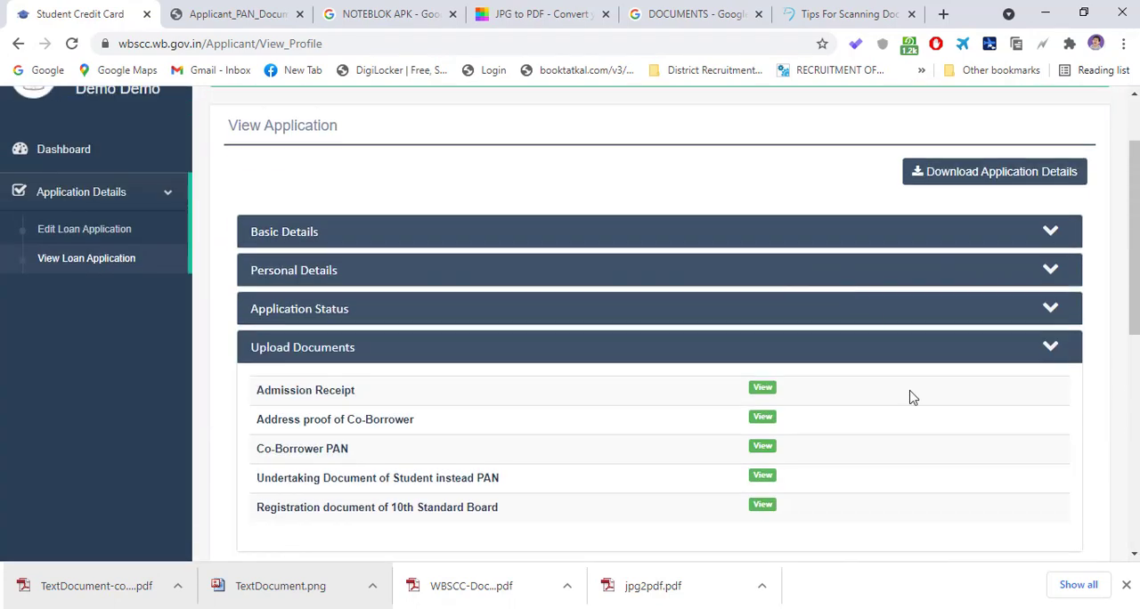
- Submit the loan application, confirm the final submission, and reload the blank page
scroll(998, 265, down, 5)
click(1011, 173)
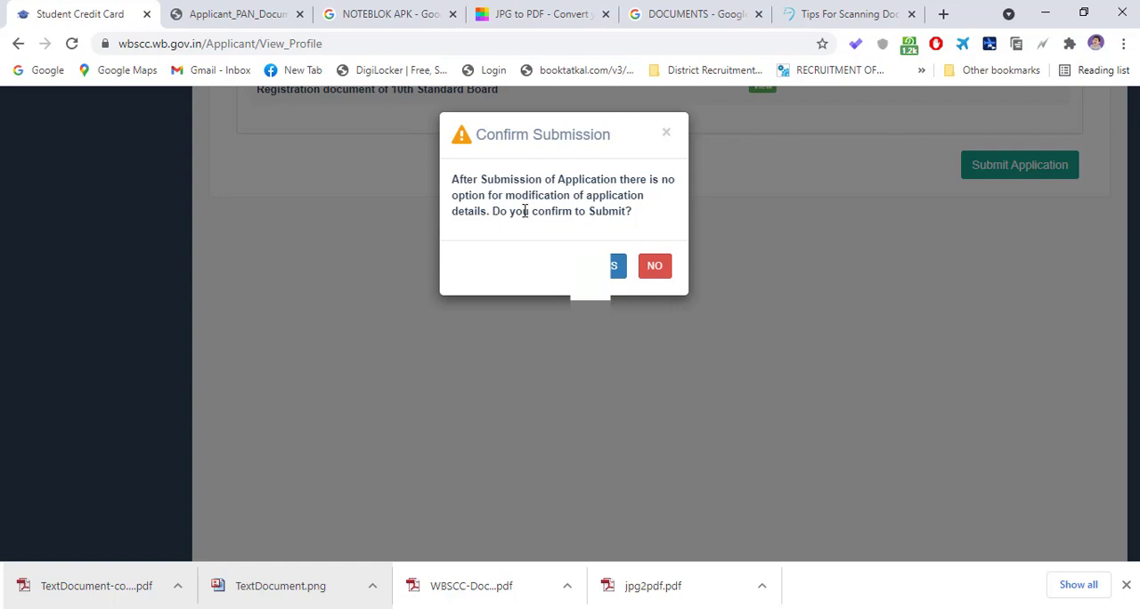
drag(443, 192, 611, 272)
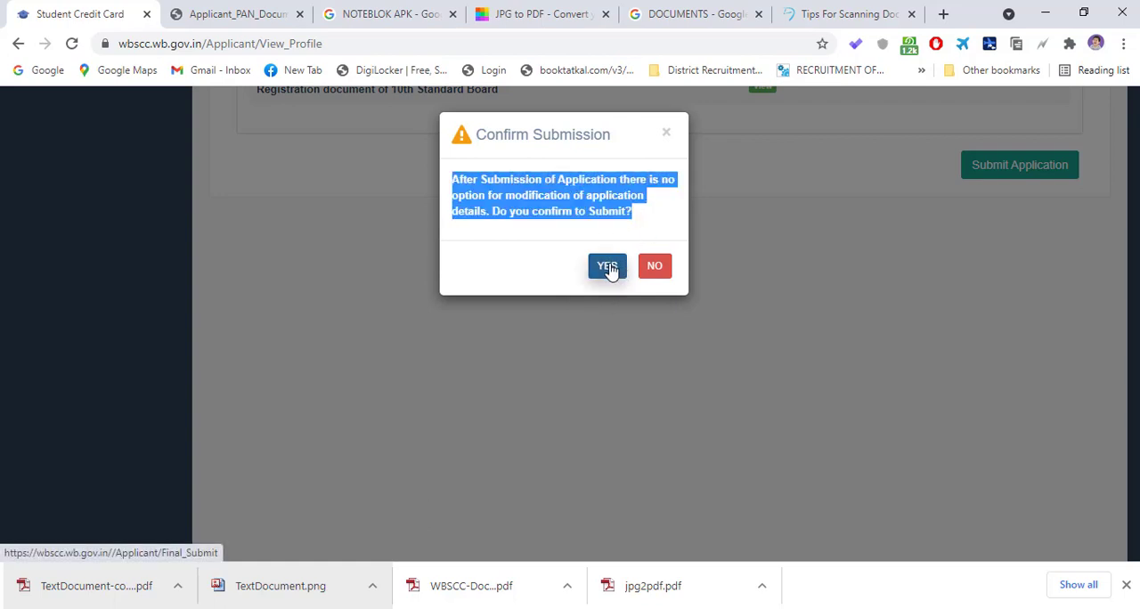
click(572, 283)
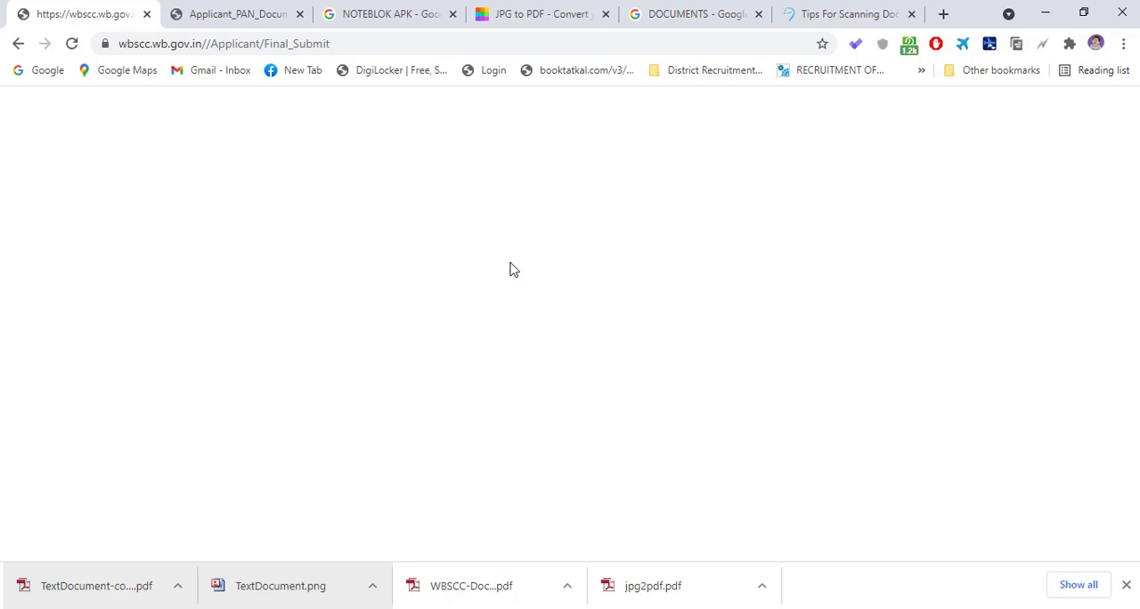
click(71, 43)
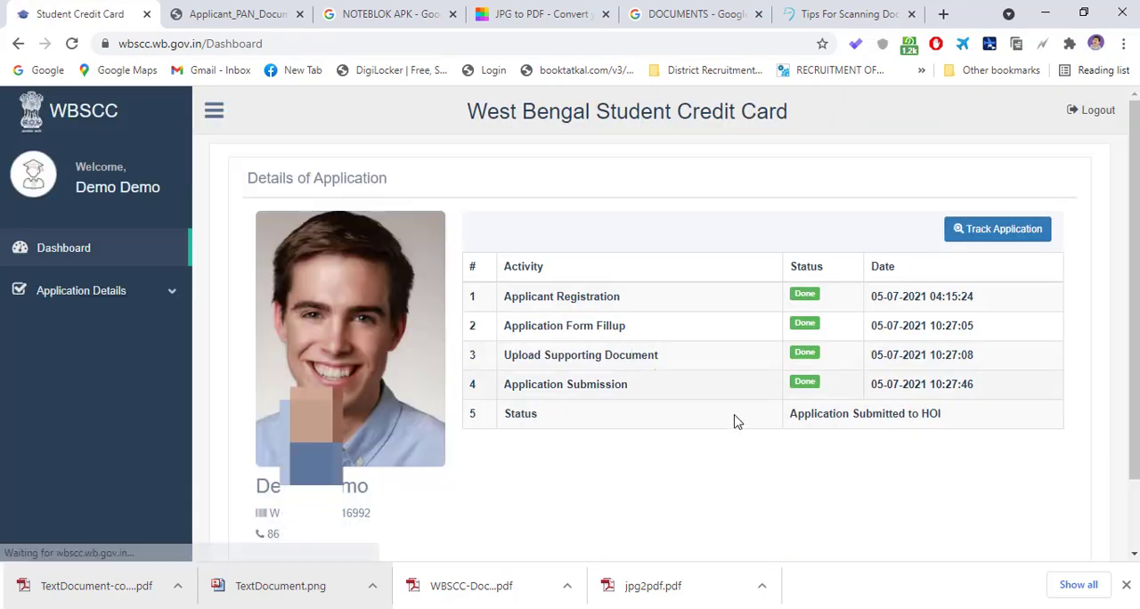
- Check the activity statuses on the dashboard, and examine the dates and statuses in the application status tracking
scroll(713, 375, down, 2)
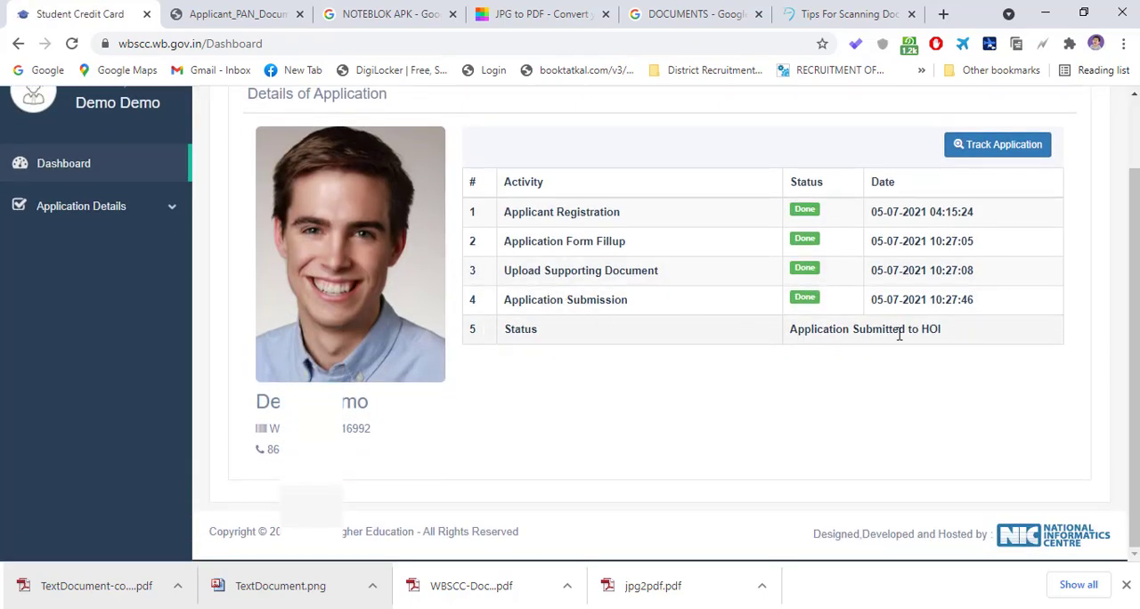
drag(947, 339, 792, 395)
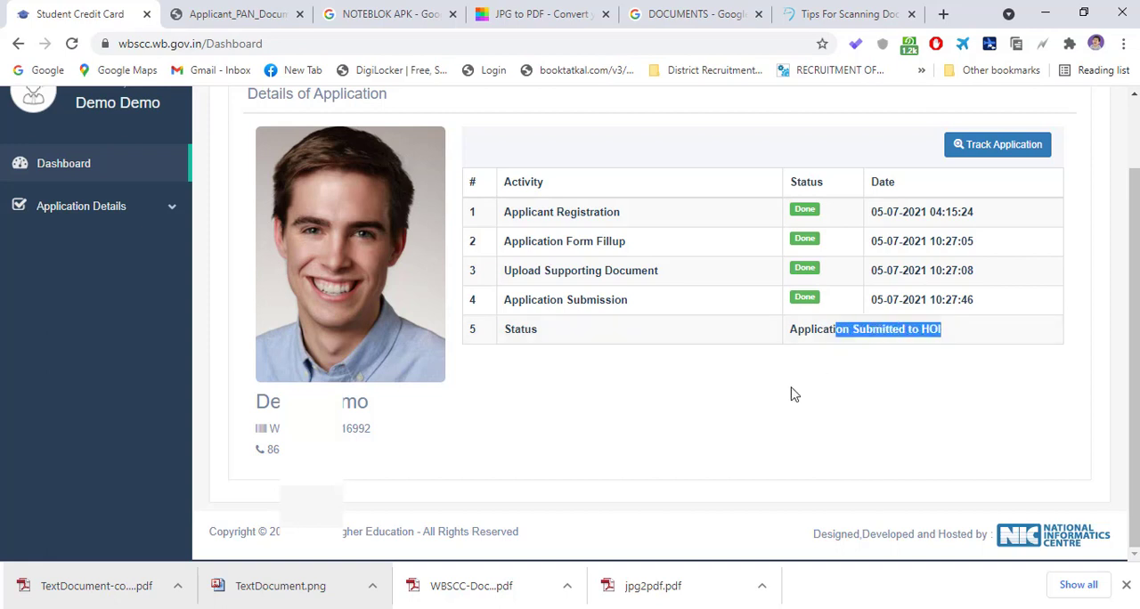
click(792, 394)
scroll(773, 408, up, 2)
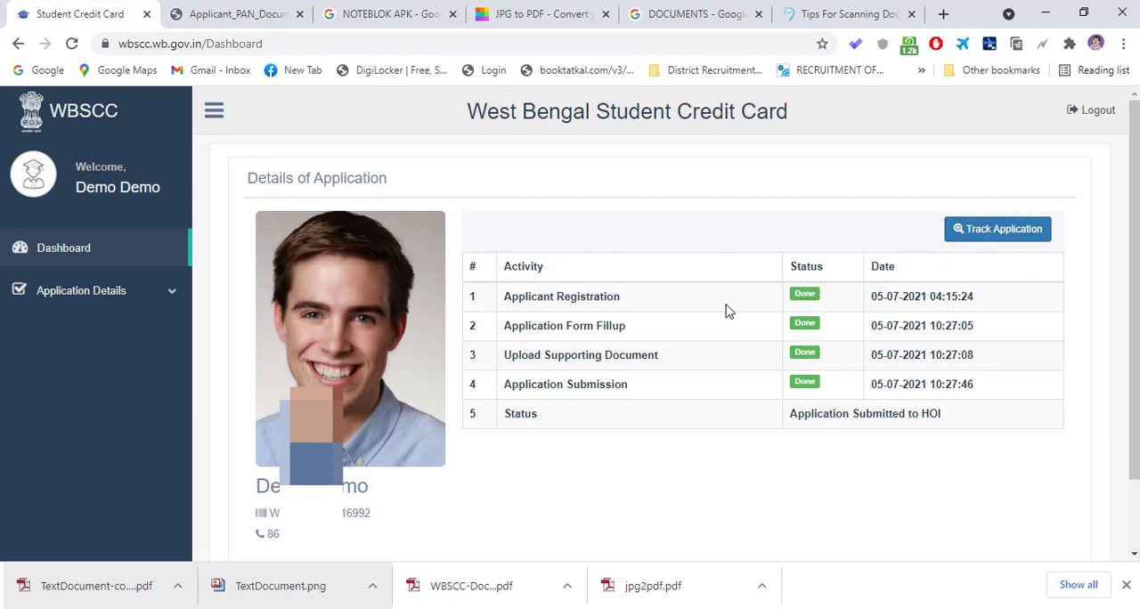
scroll(680, 354, down, 2)
scroll(850, 306, up, 2)
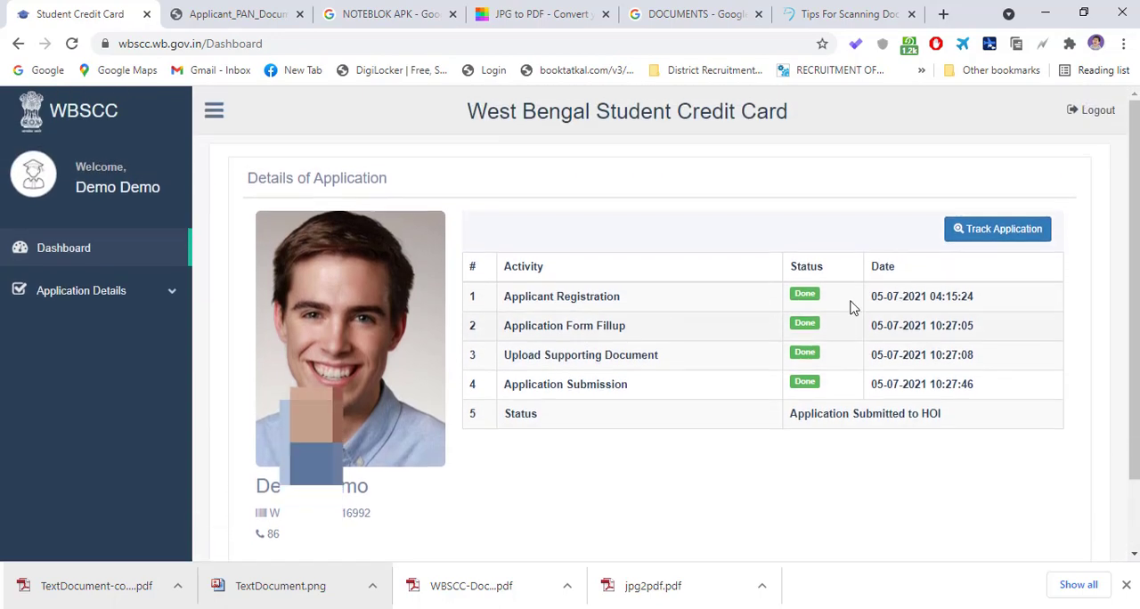
click(1012, 237)
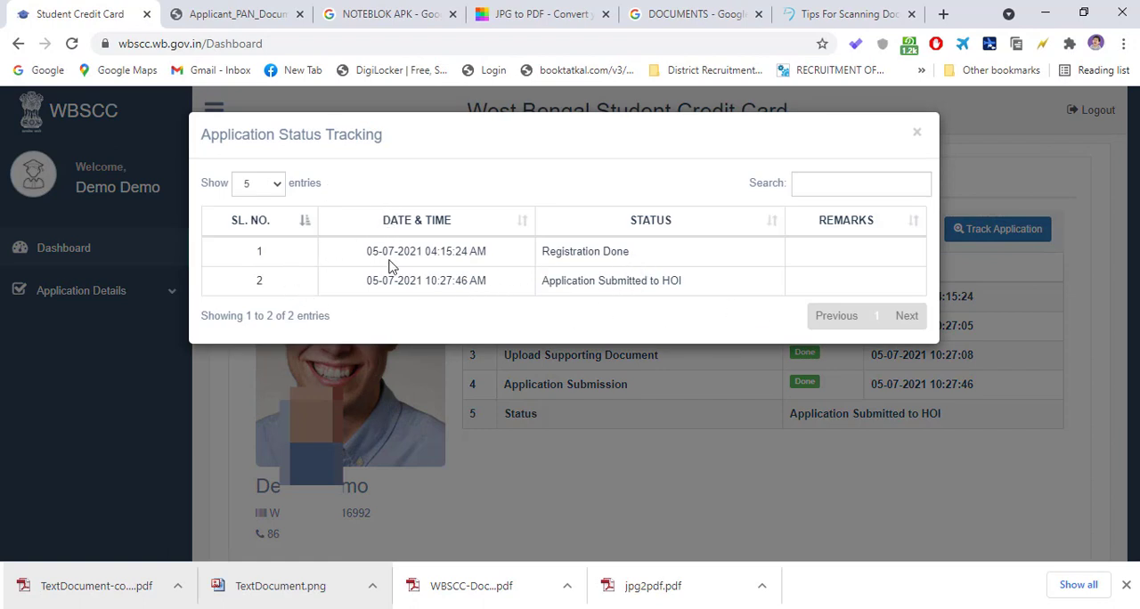
drag(549, 254, 654, 260)
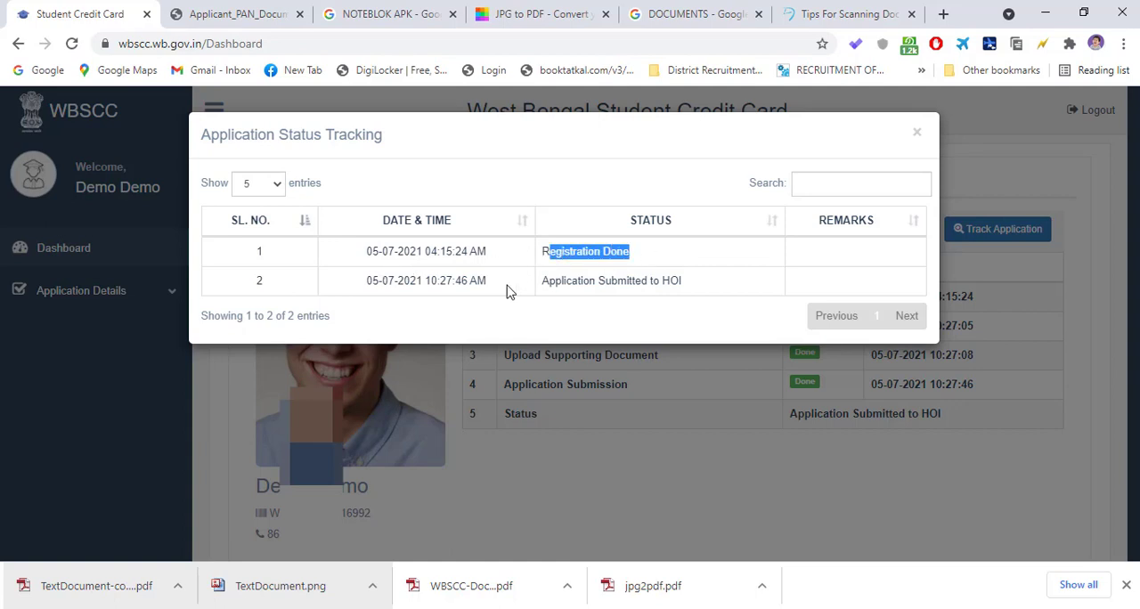
drag(369, 280, 501, 289)
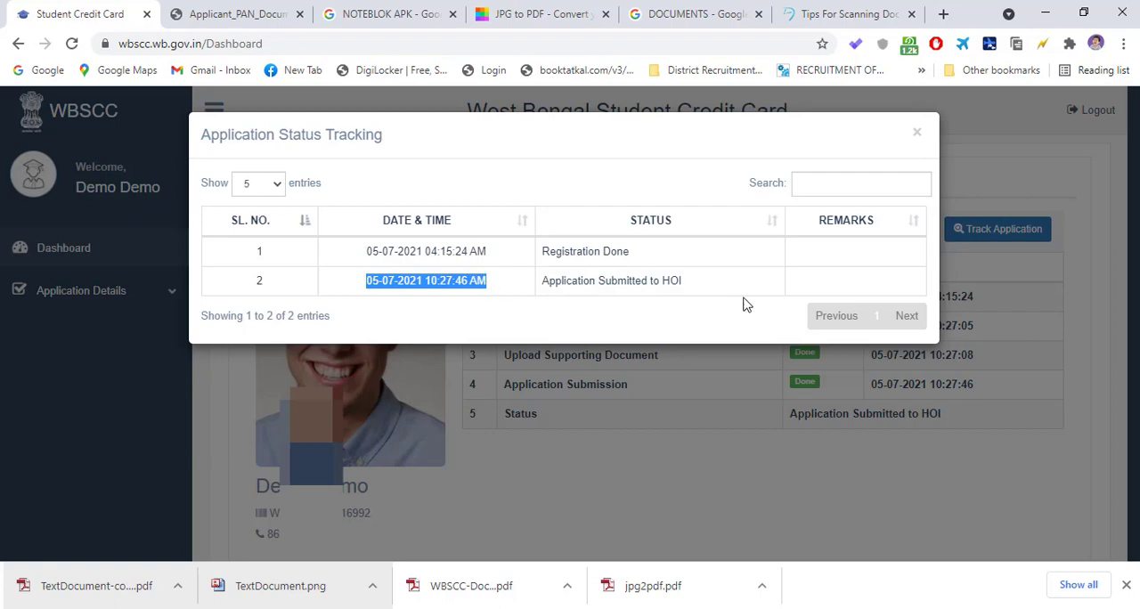
click(919, 133)
scroll(740, 437, down, 1)
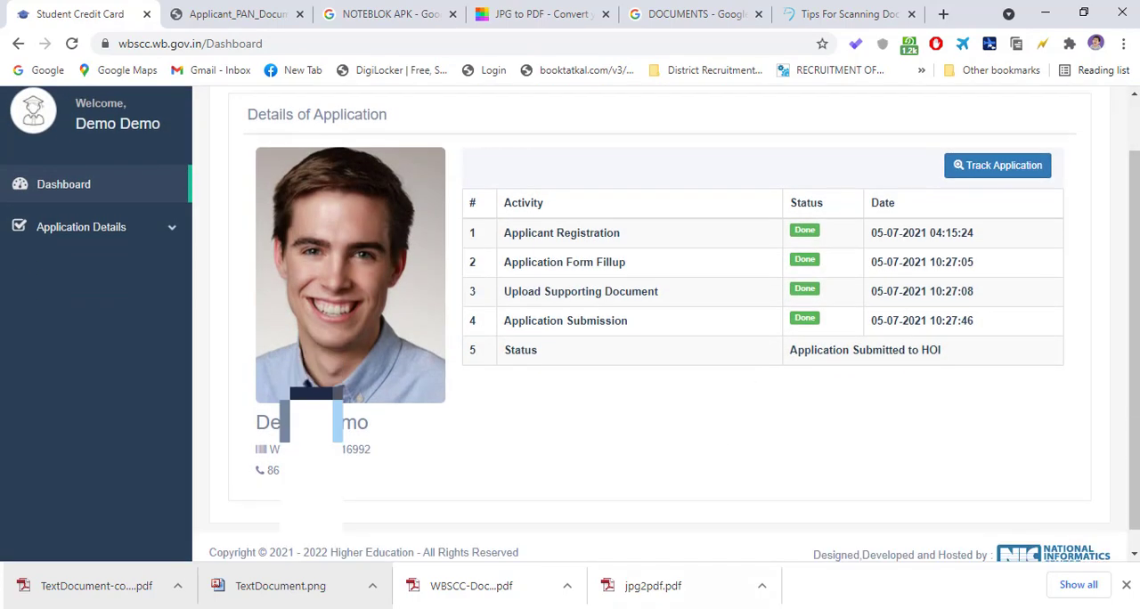
click(686, 608)
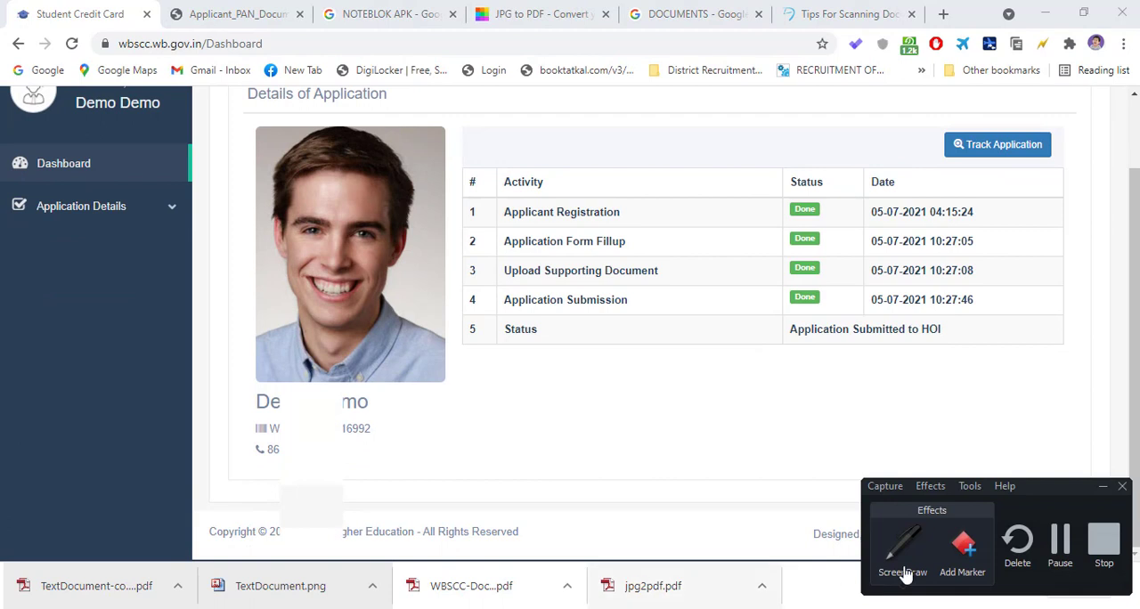
click(1062, 551)
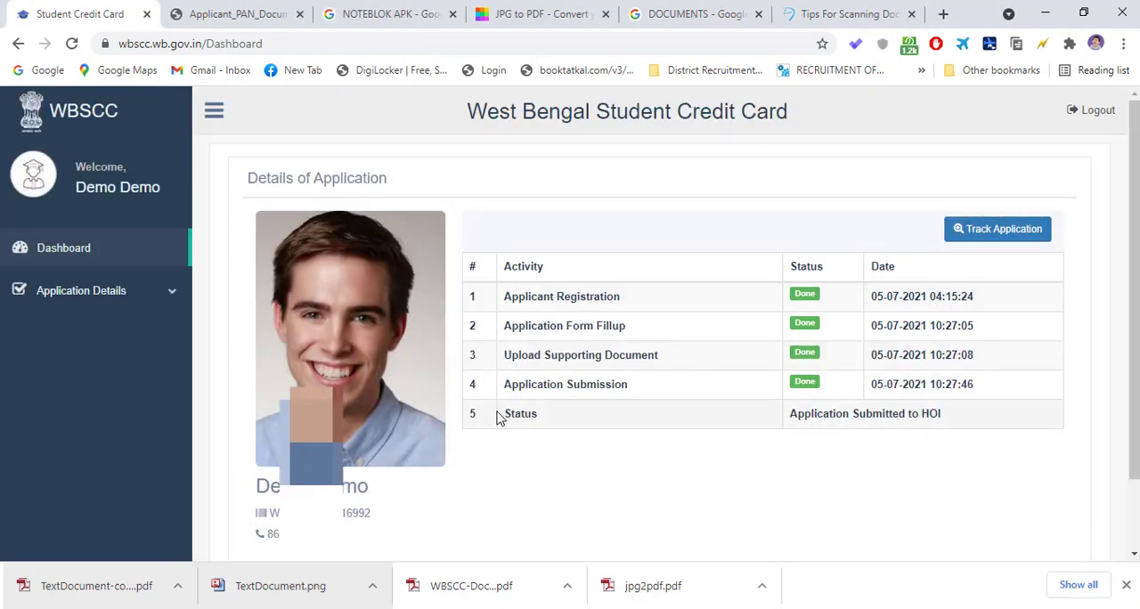
scroll(614, 424, down, 1)
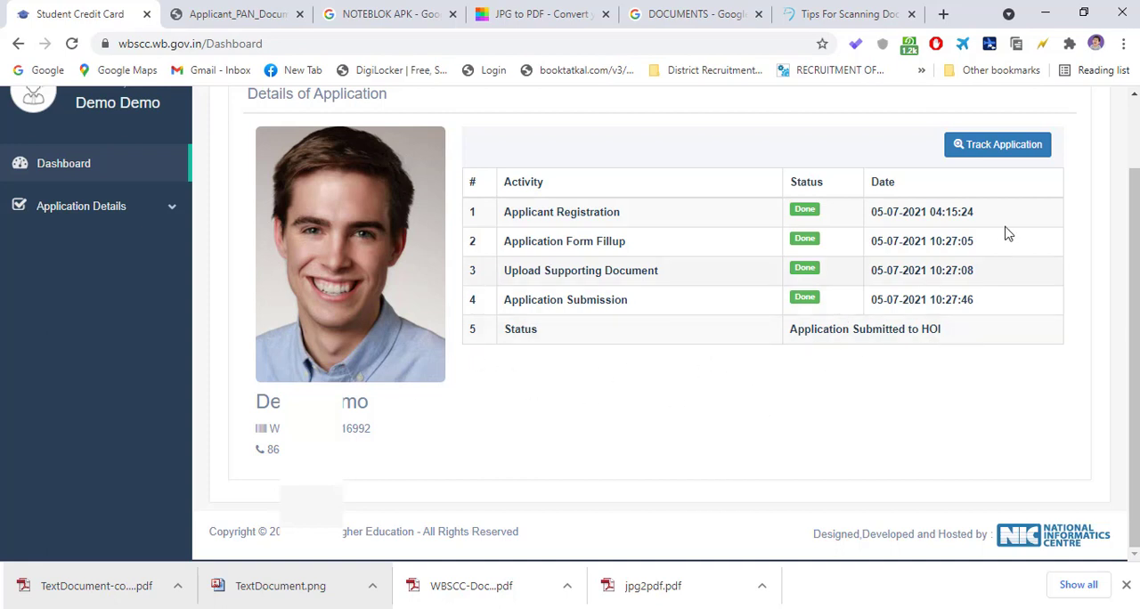
scroll(602, 330, up, 1)
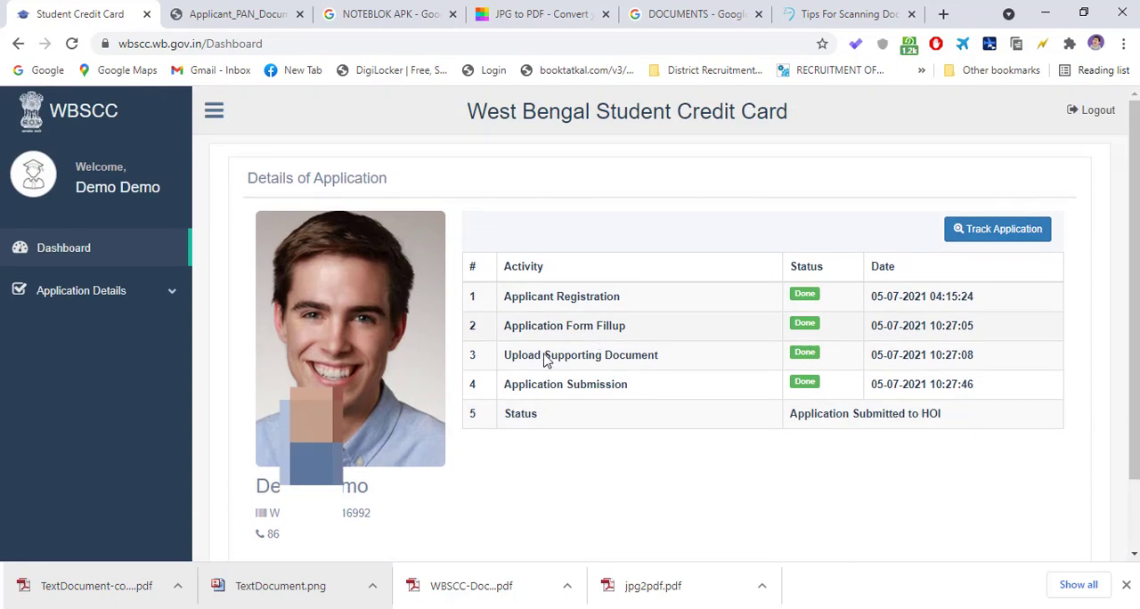
- Review both pages of the downloaded Application_Details (1).pdf, from the basic details to the application status and uploaded documents
scroll(546, 358, down, 1)
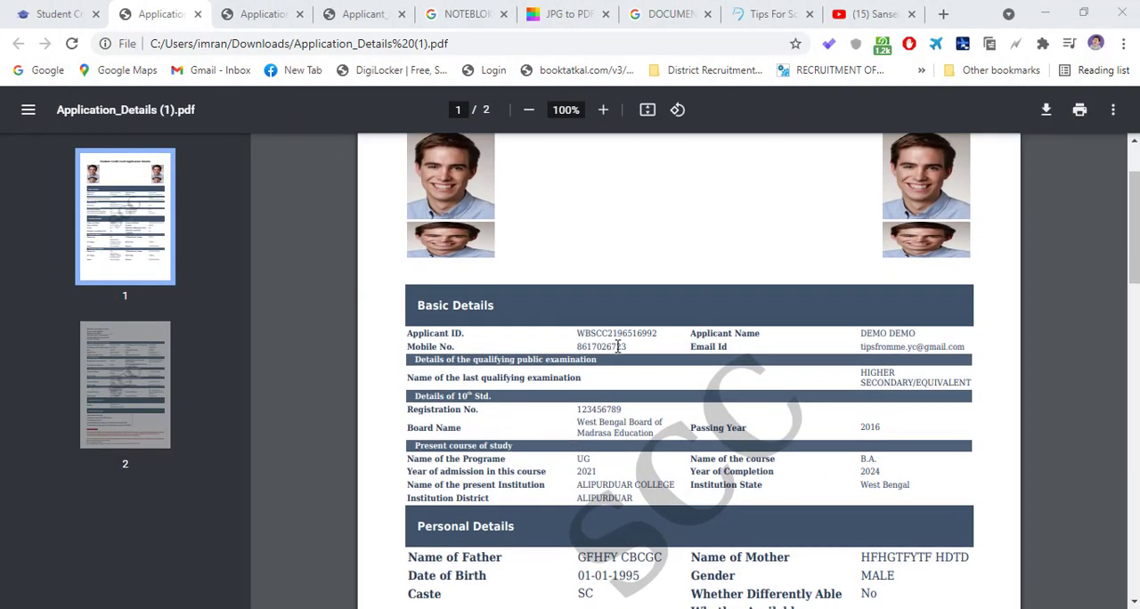
scroll(757, 276, down, 15)
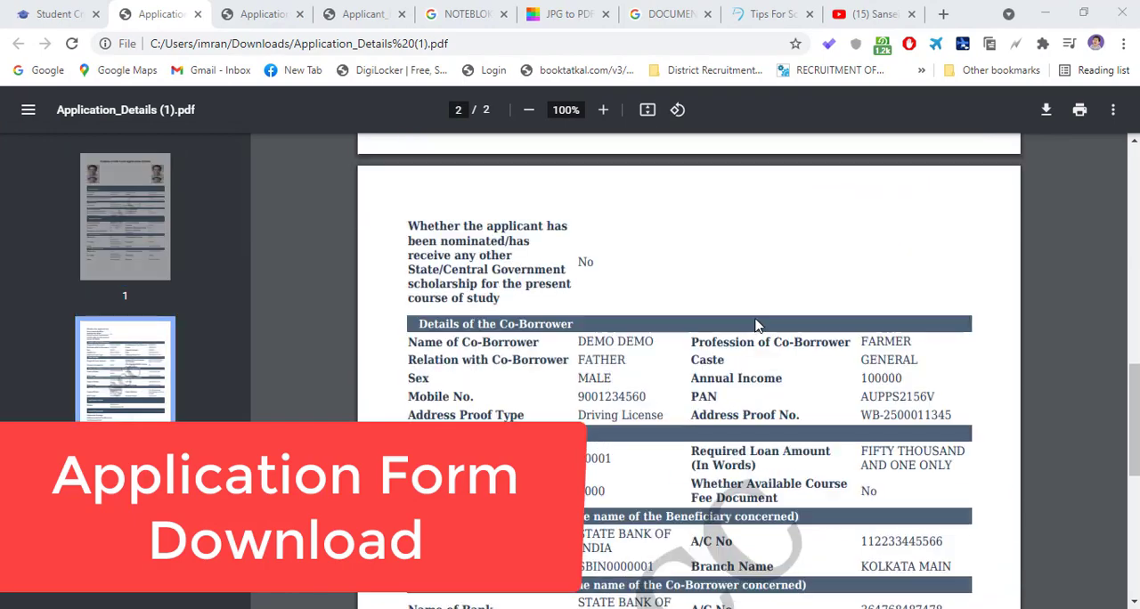
scroll(757, 324, down, 3)
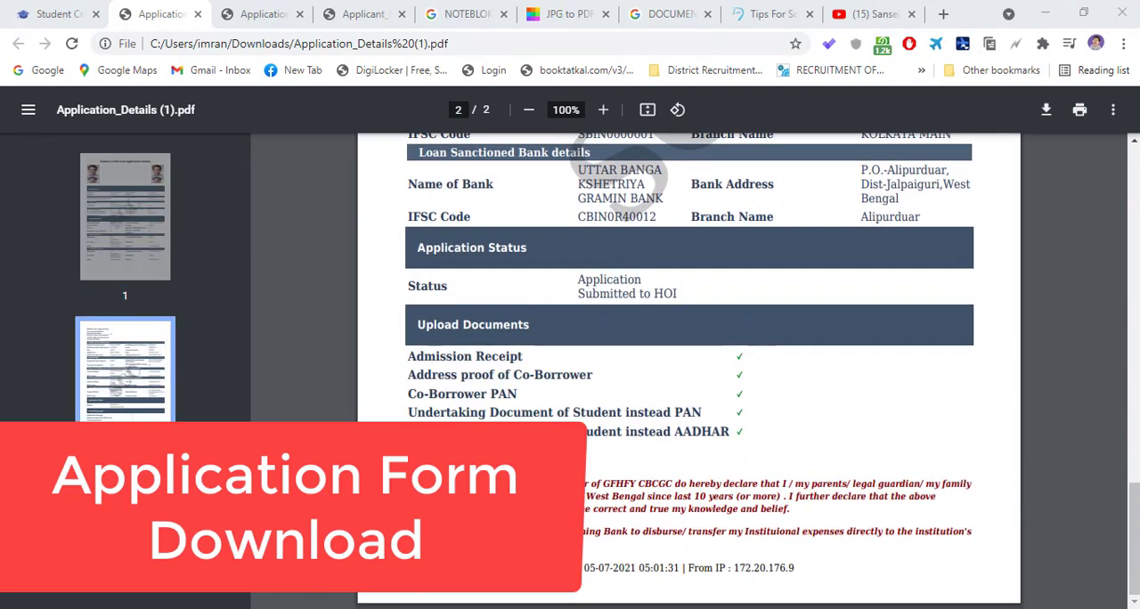
scroll(757, 470, up, 20)
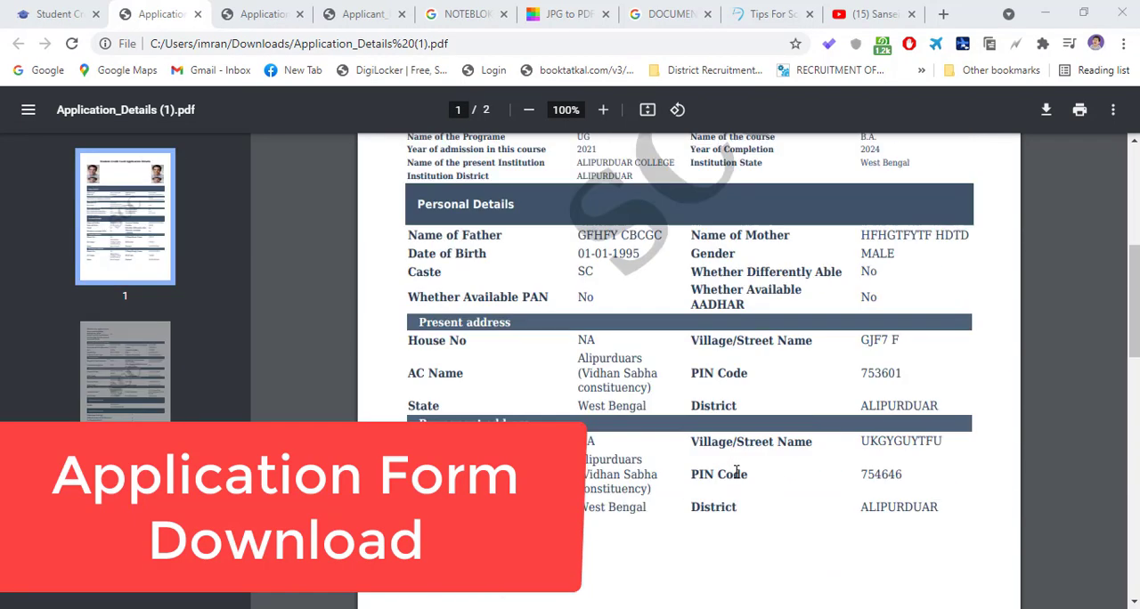
- Return to the submitted application's view page and look over its sections and download option
click(68, 15)
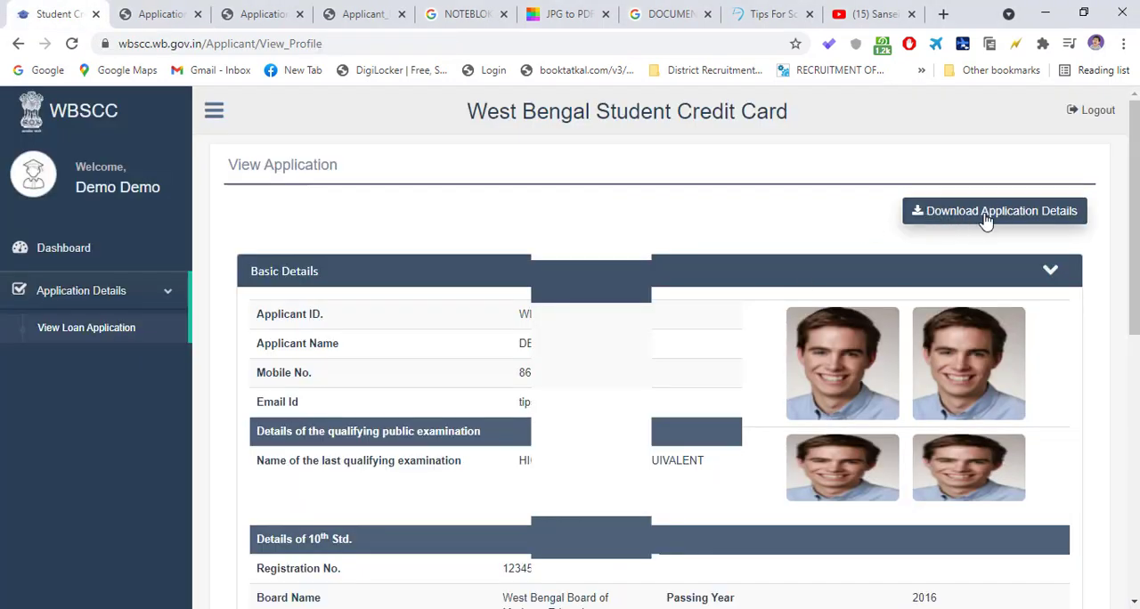
scroll(957, 372, down, 7)
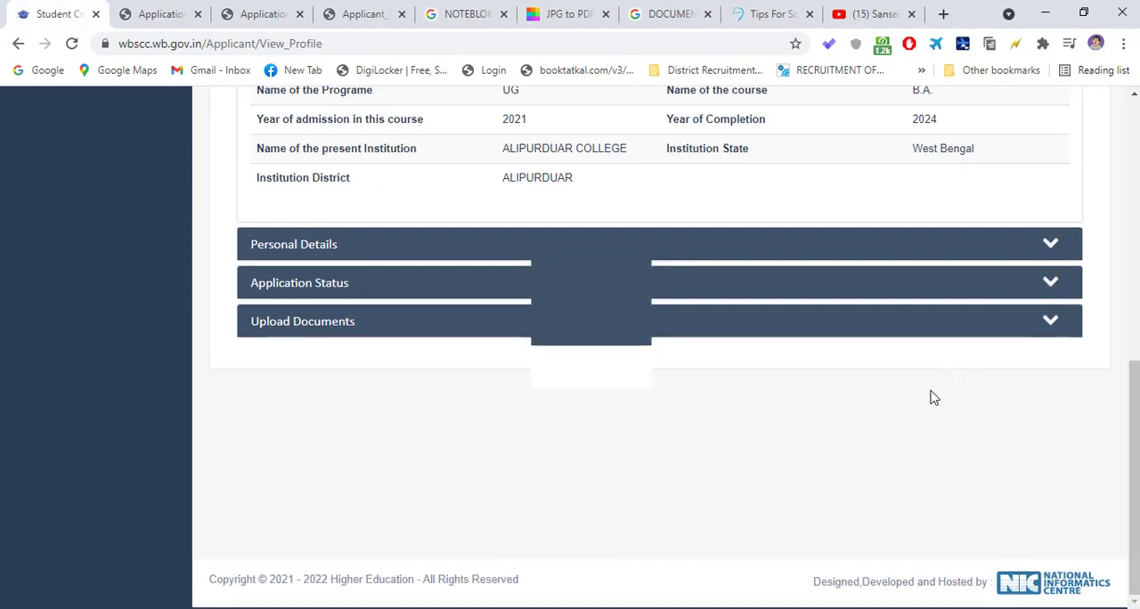
scroll(935, 397, up, 6)
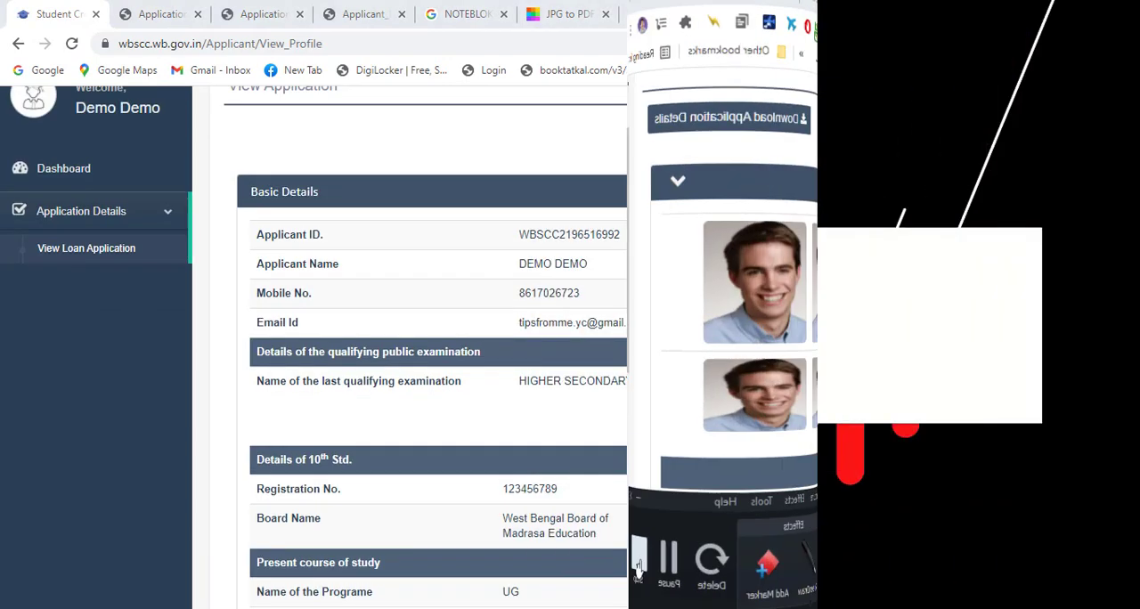